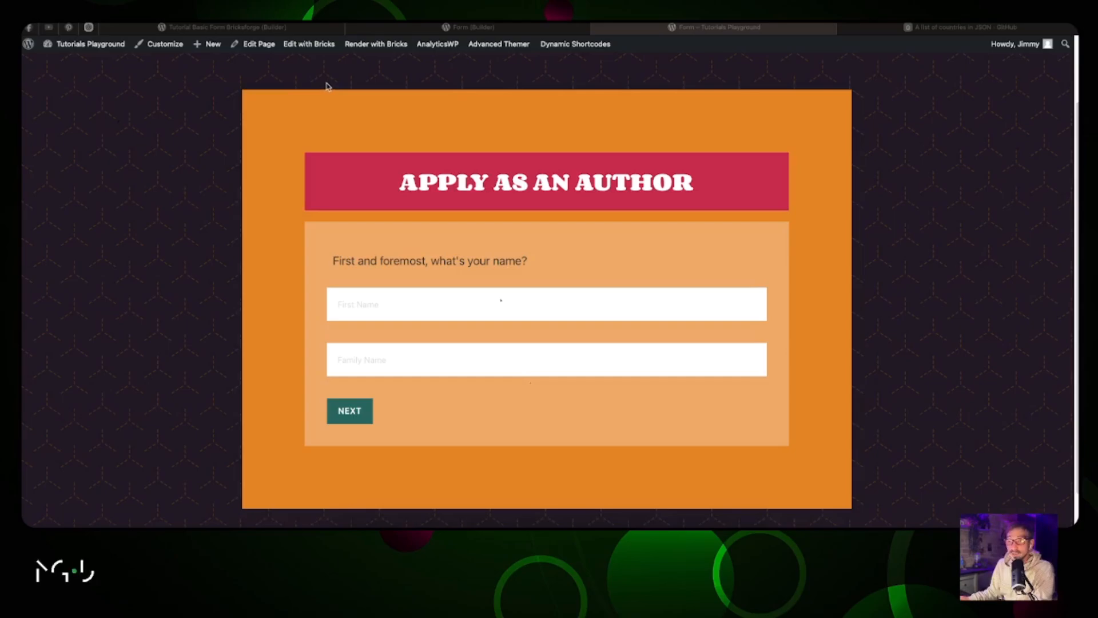
Step: Enter the applicant's first name and family name in the form's first step
scroll(329, 87, up, 2)
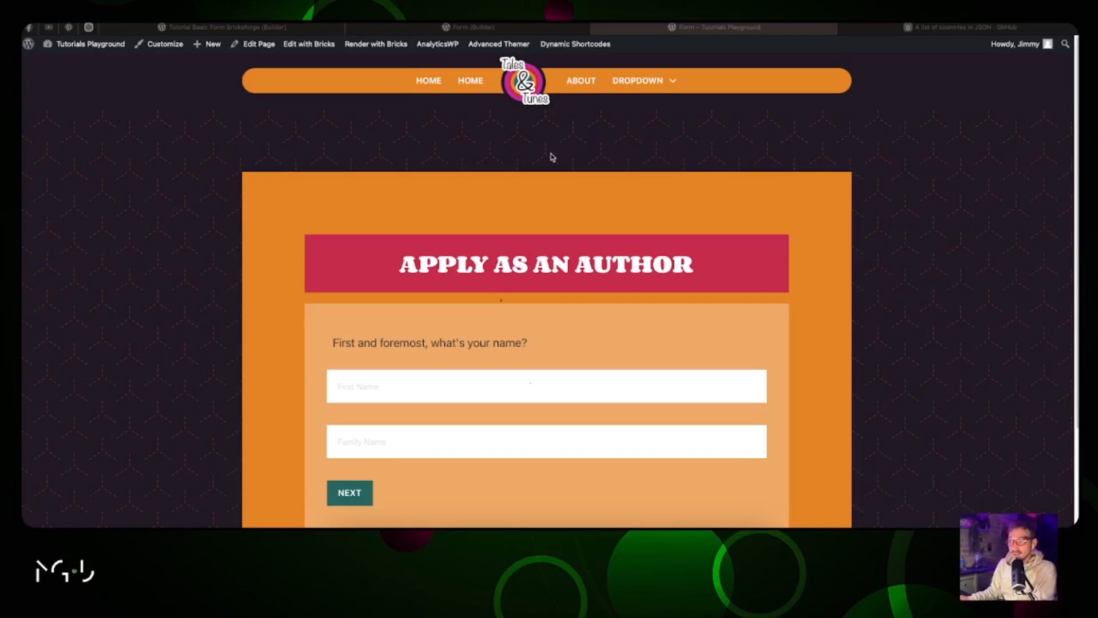
scroll(552, 157, down, 3)
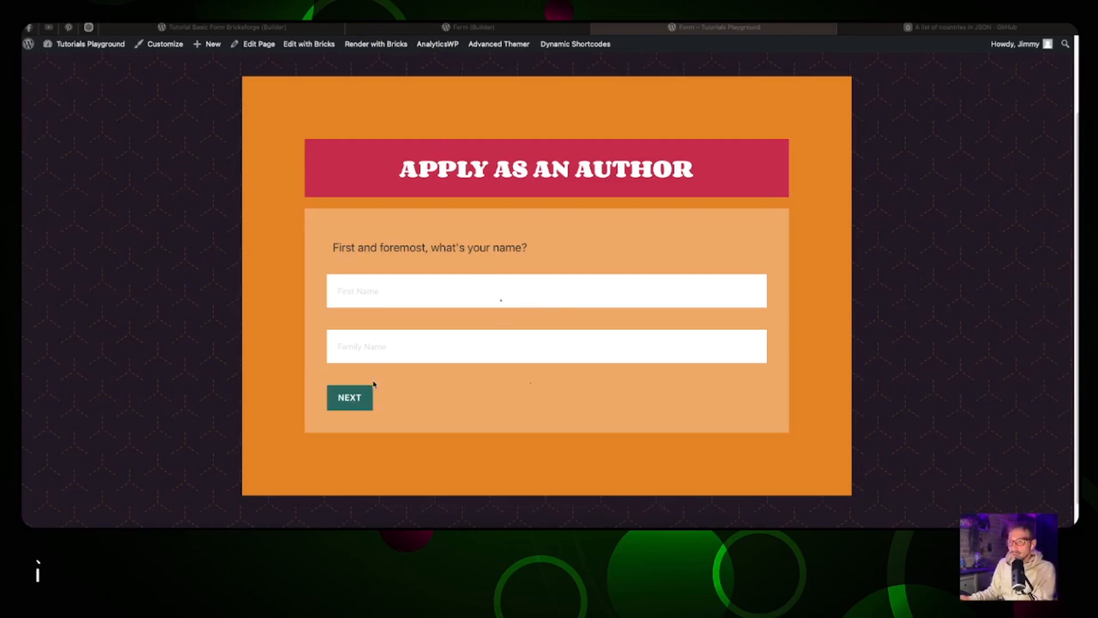
click(364, 290)
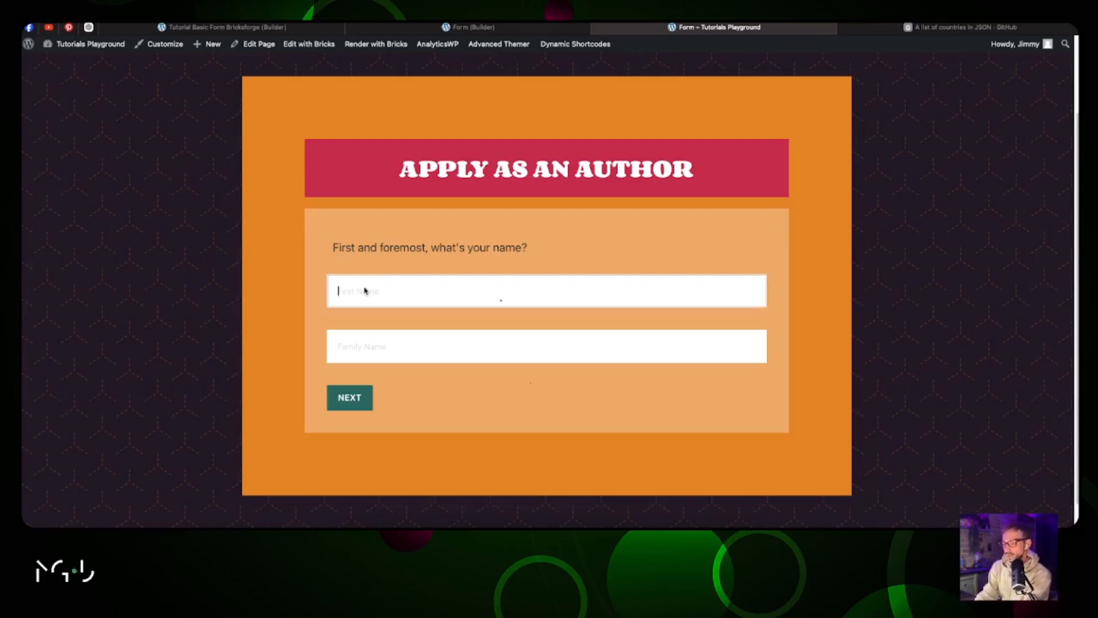
text(Jimmy)
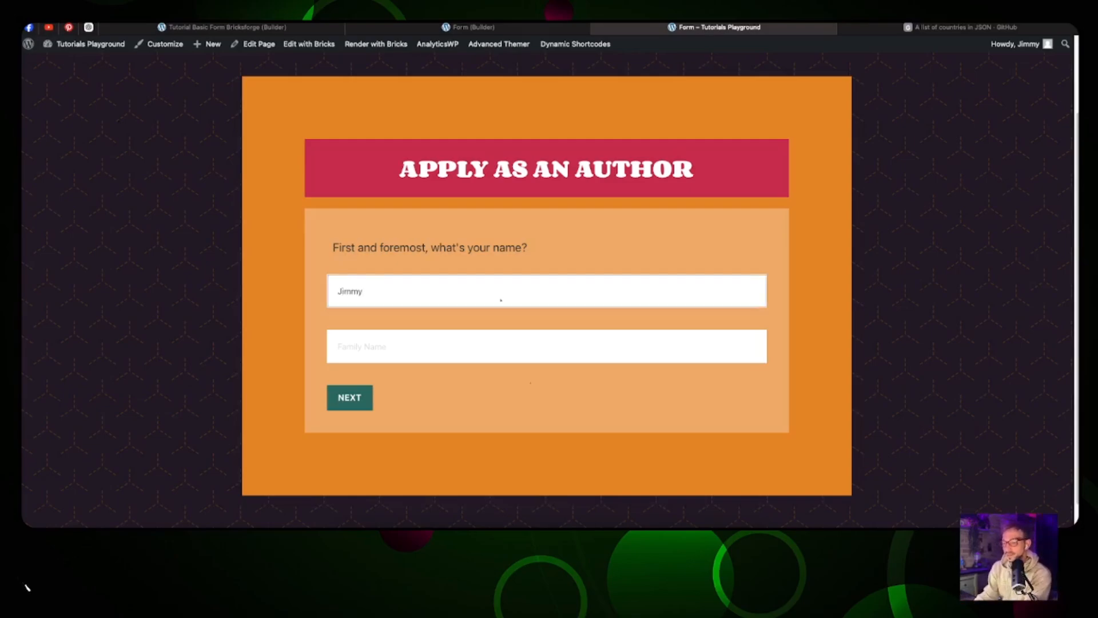
key(Tab)
text(T)
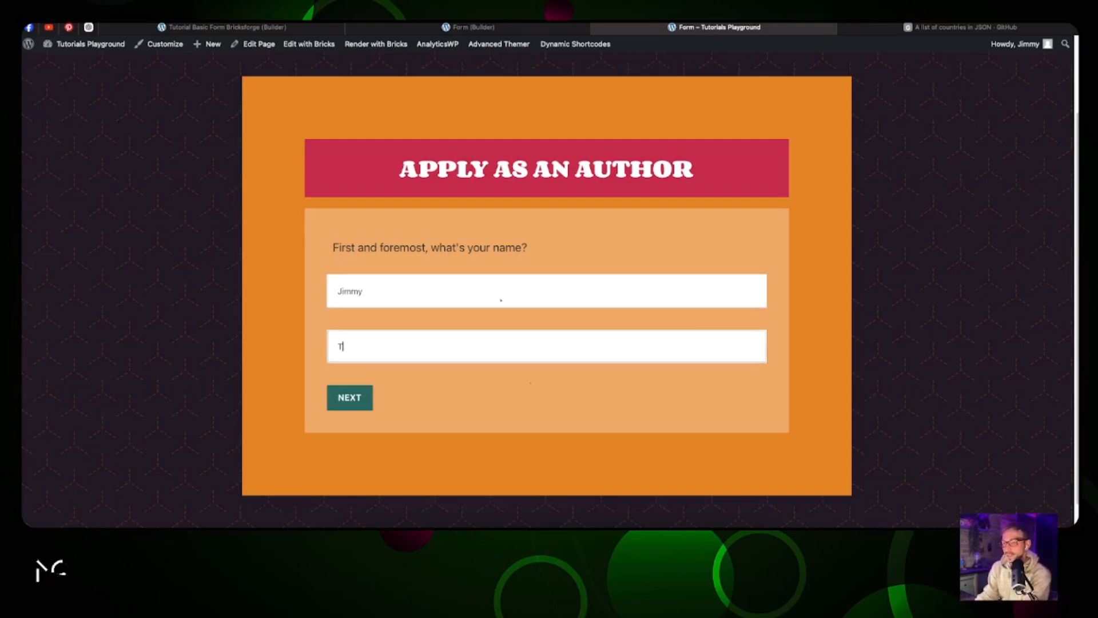
Step: Advance to the contact-details step, step back to the name step, and return
click(366, 396)
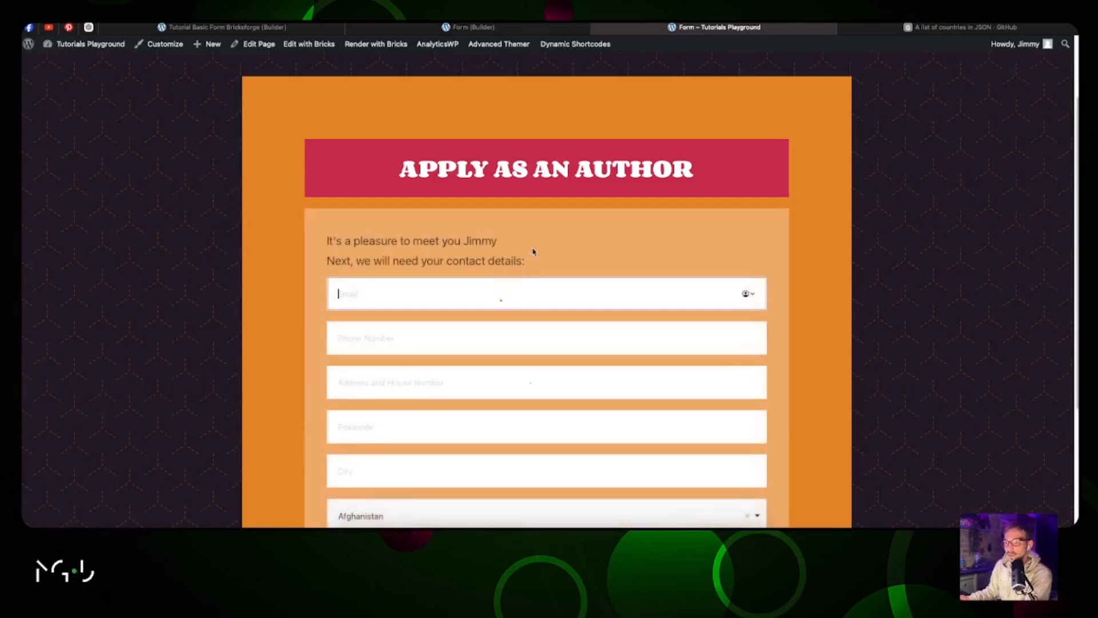
scroll(539, 233, down, 1)
click(466, 188)
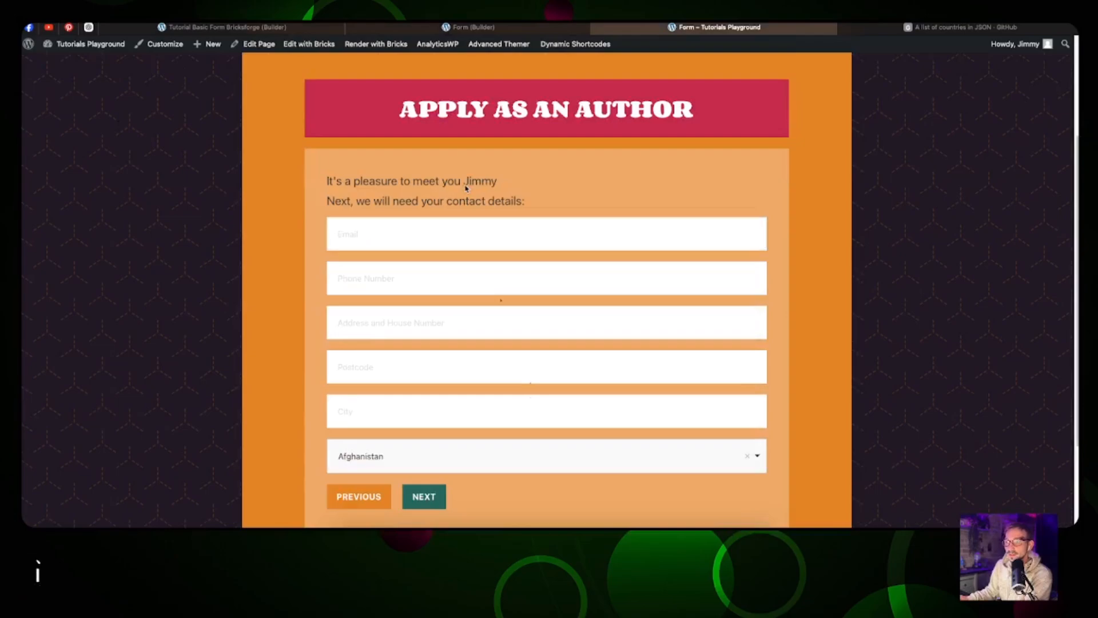
drag(489, 185, 497, 184)
click(371, 503)
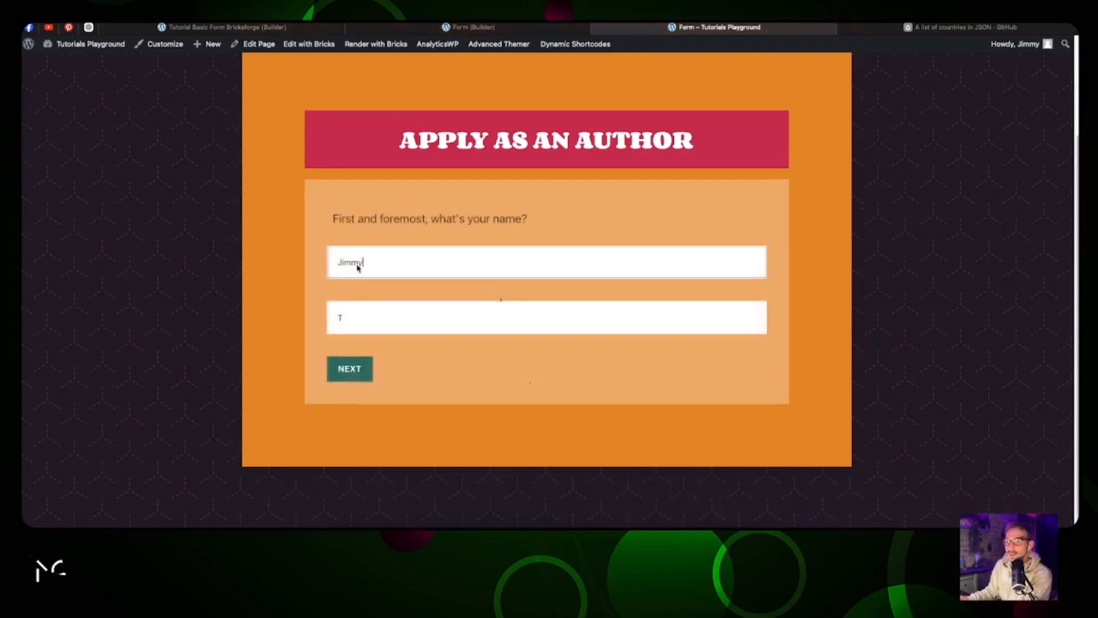
click(350, 370)
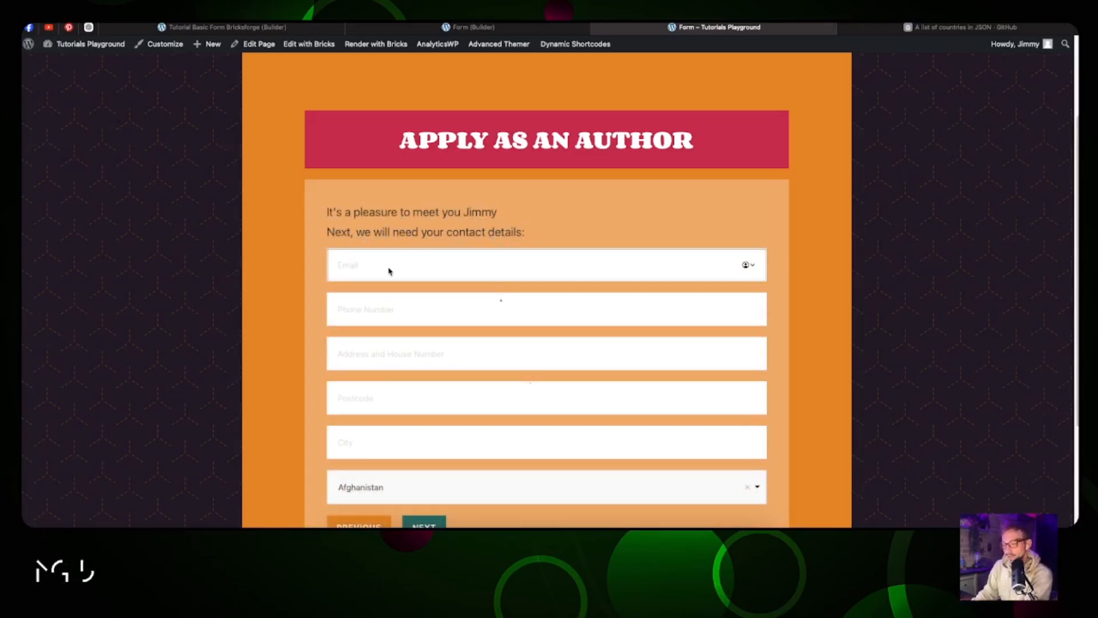
Step: Fill in the email, phone number, street address, postcode and city fields
text(a@a.com)
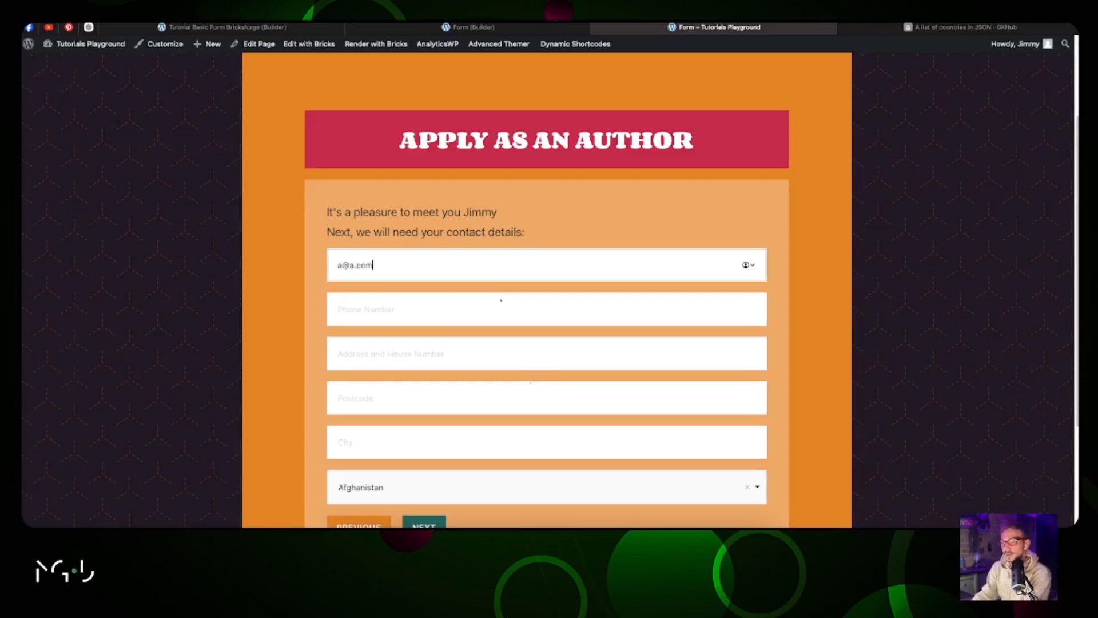
click(384, 315)
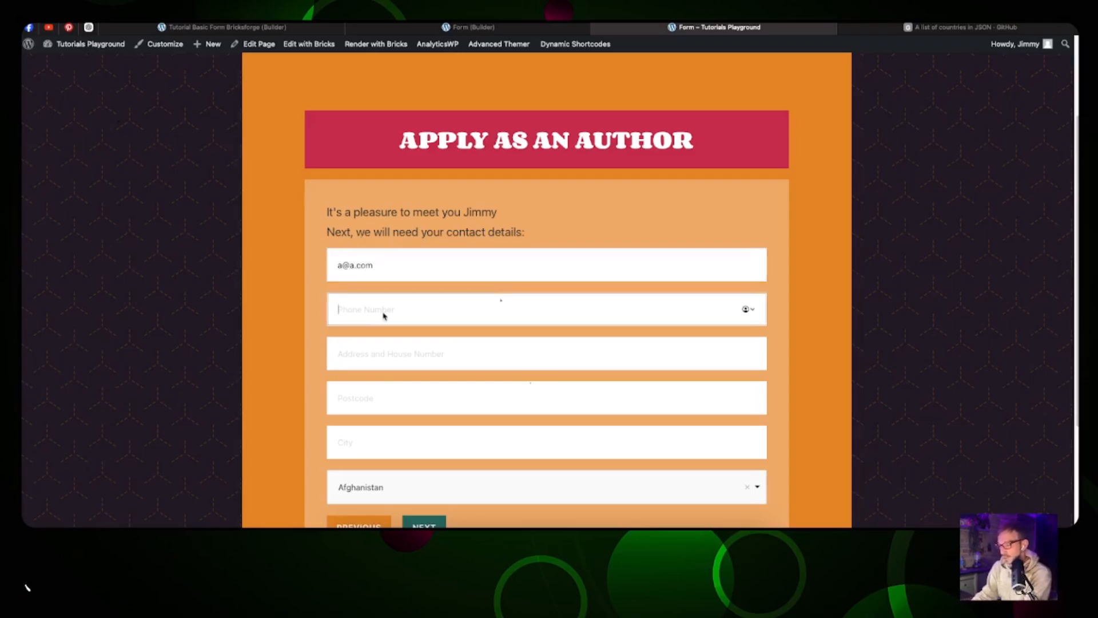
text(+333)
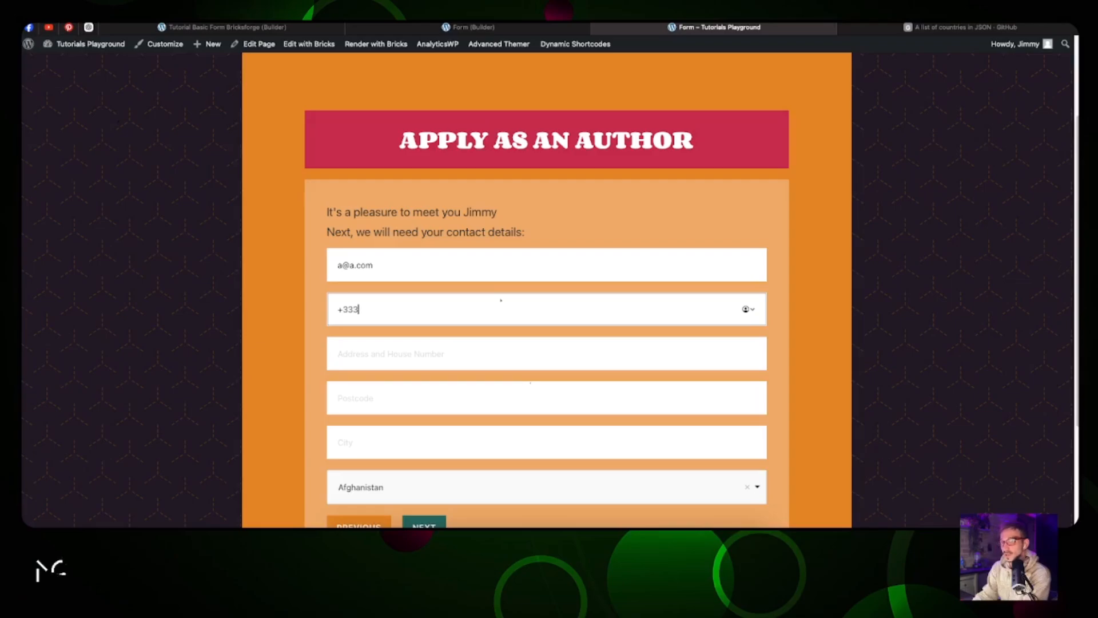
text(452)
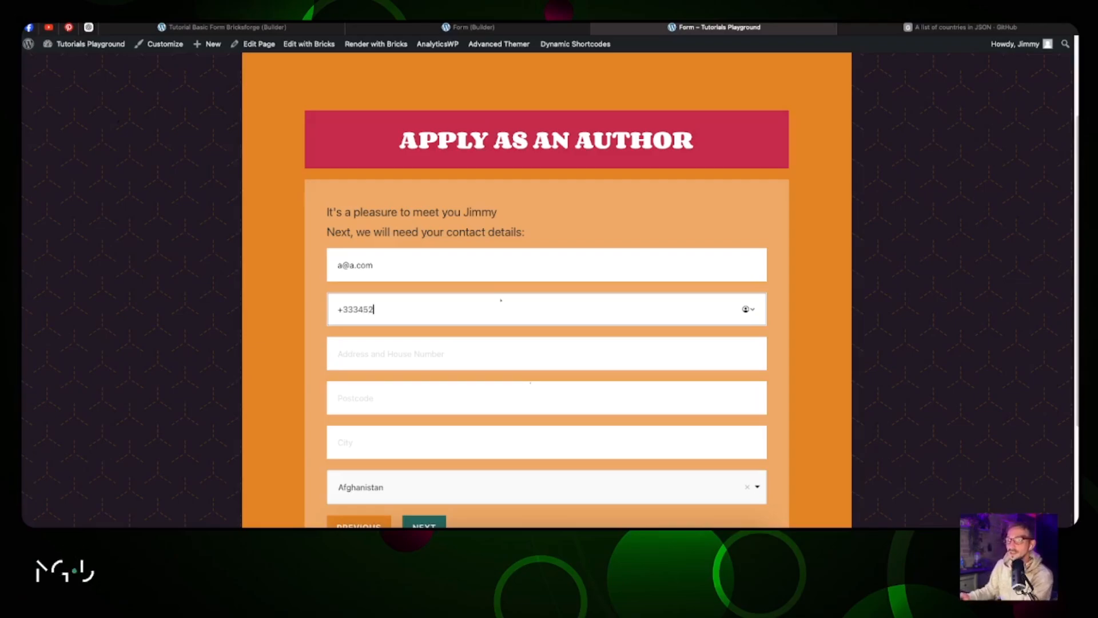
click(424, 356)
text(P)
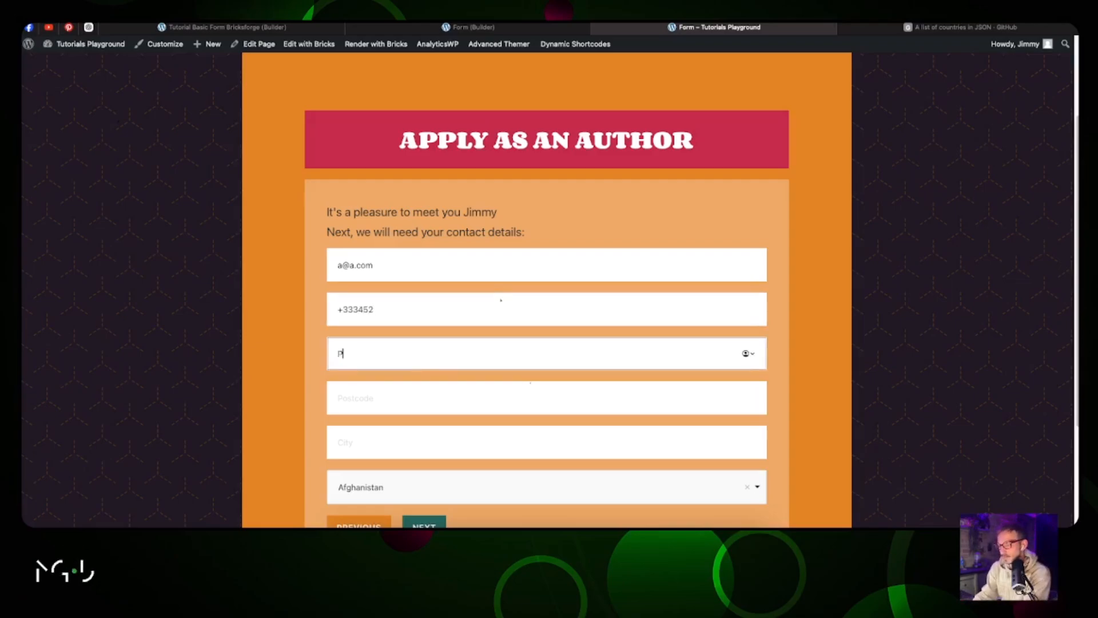
text(aradise St)
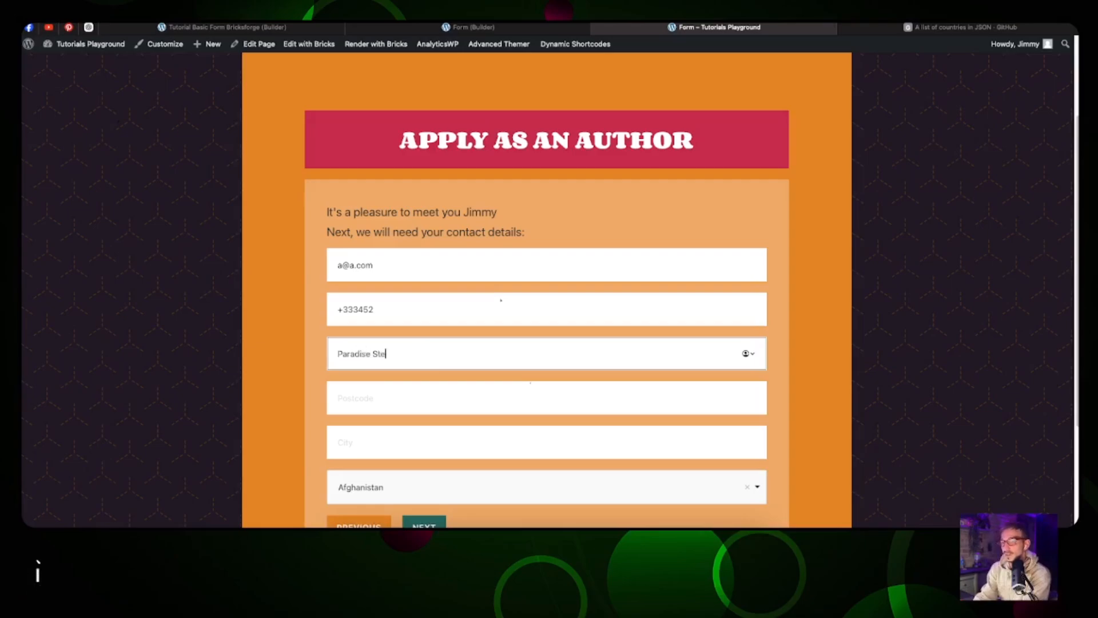
text(reet )
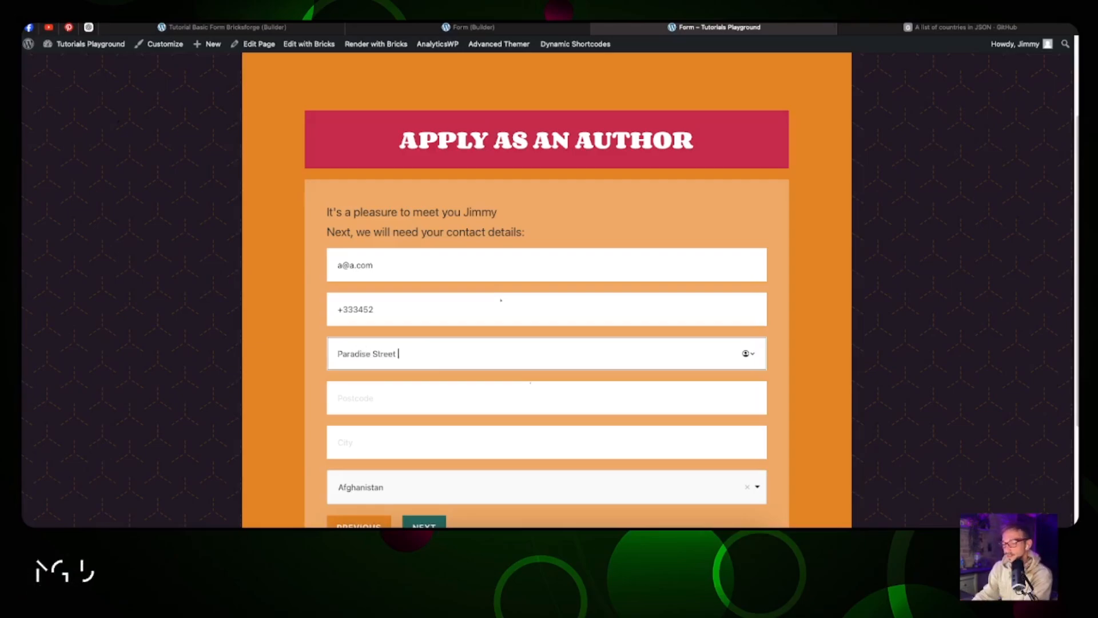
text(77)
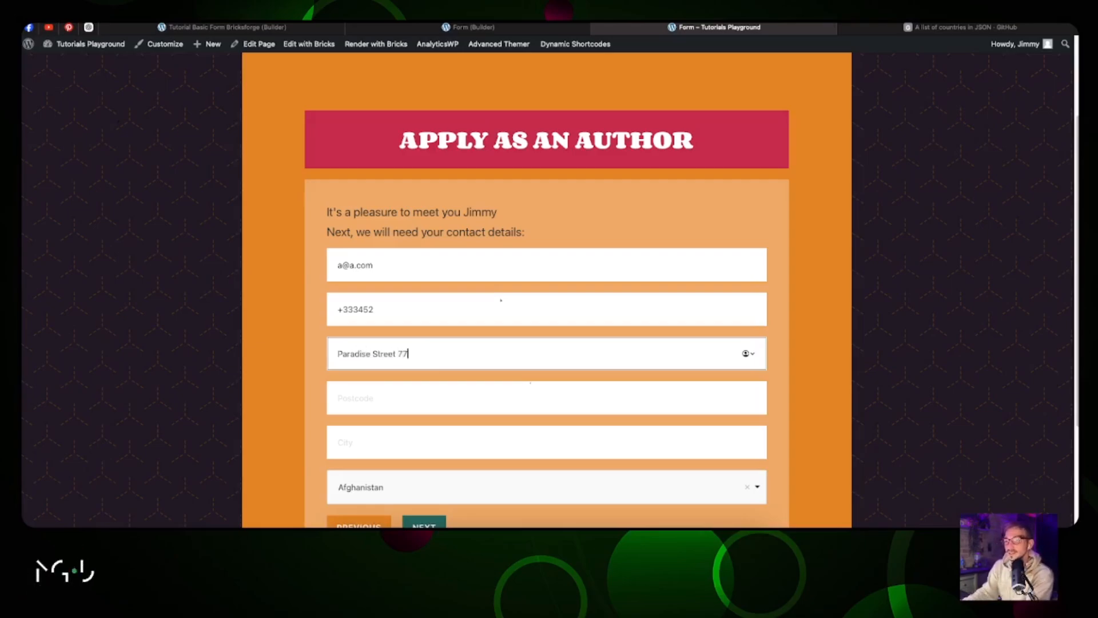
click(422, 393)
text(1234)
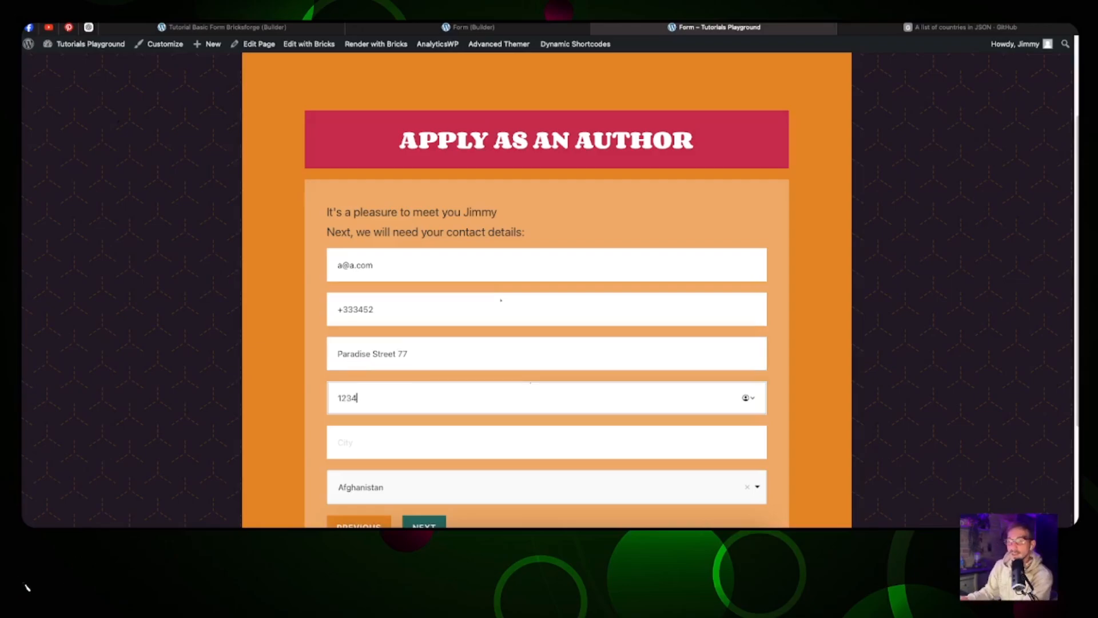
click(423, 441)
text(Skyland)
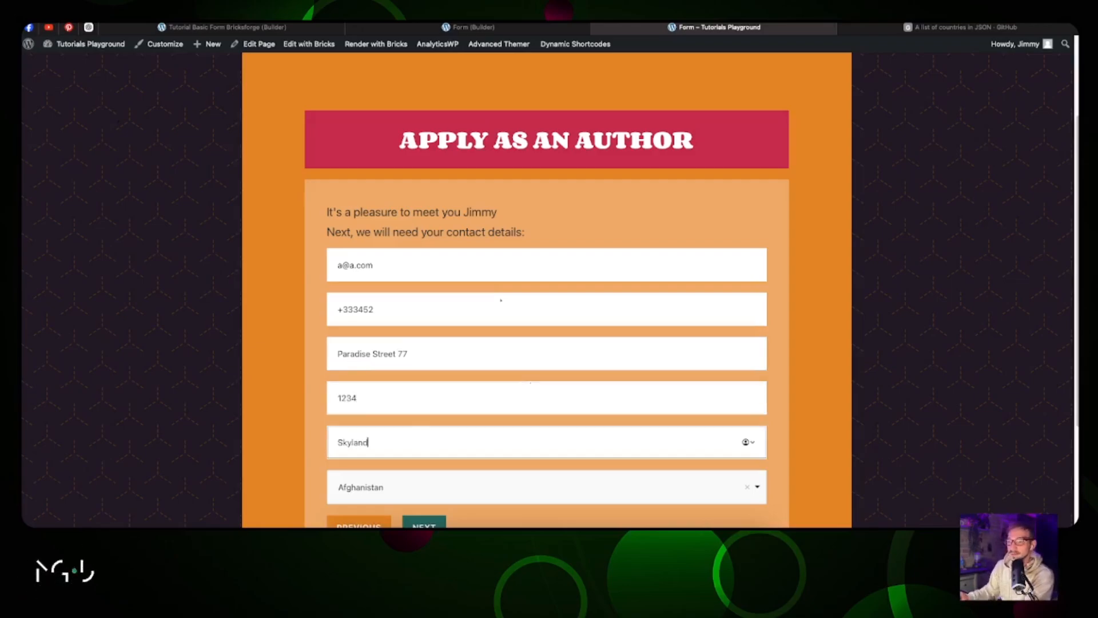
Step: Choose Haiti as the country and advance to the latest-story step
click(445, 499)
scroll(506, 392, down, 20)
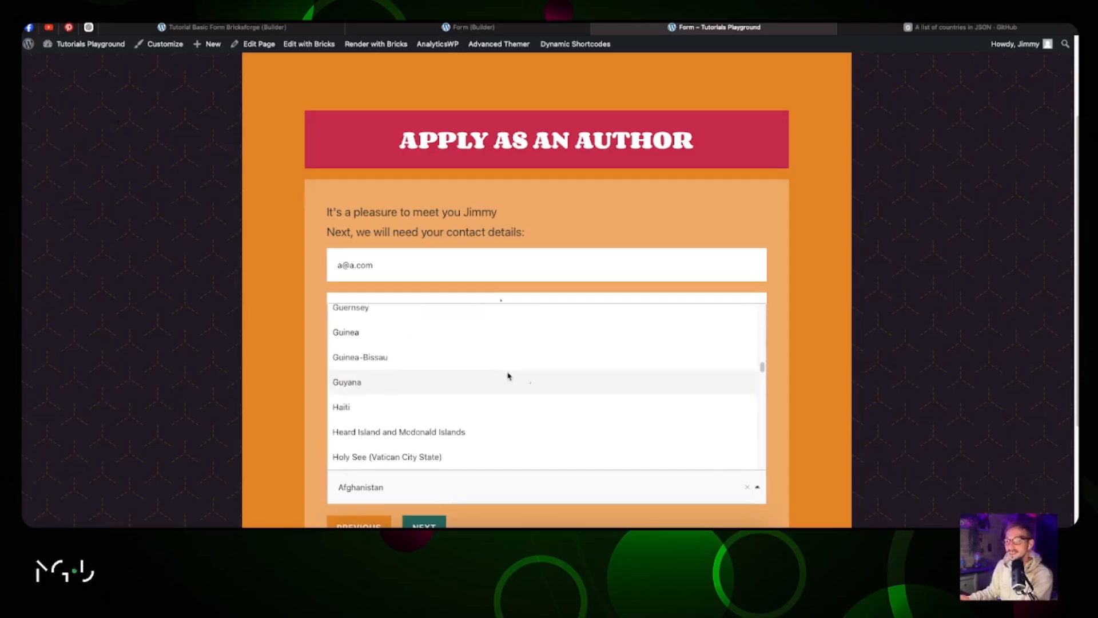
click(529, 413)
scroll(558, 363, down, 3)
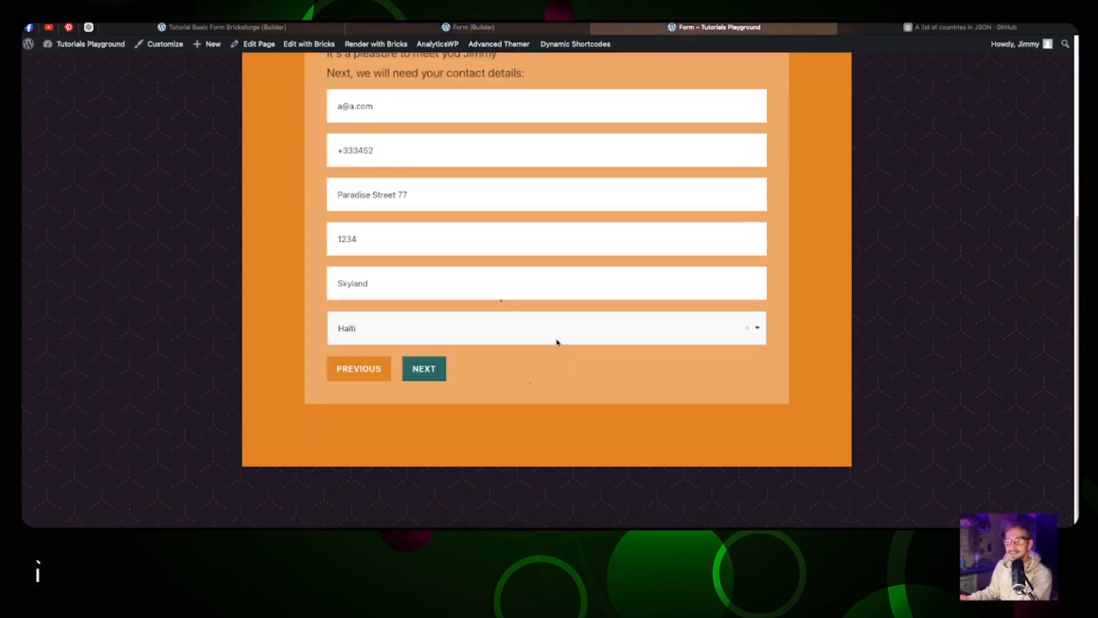
click(426, 370)
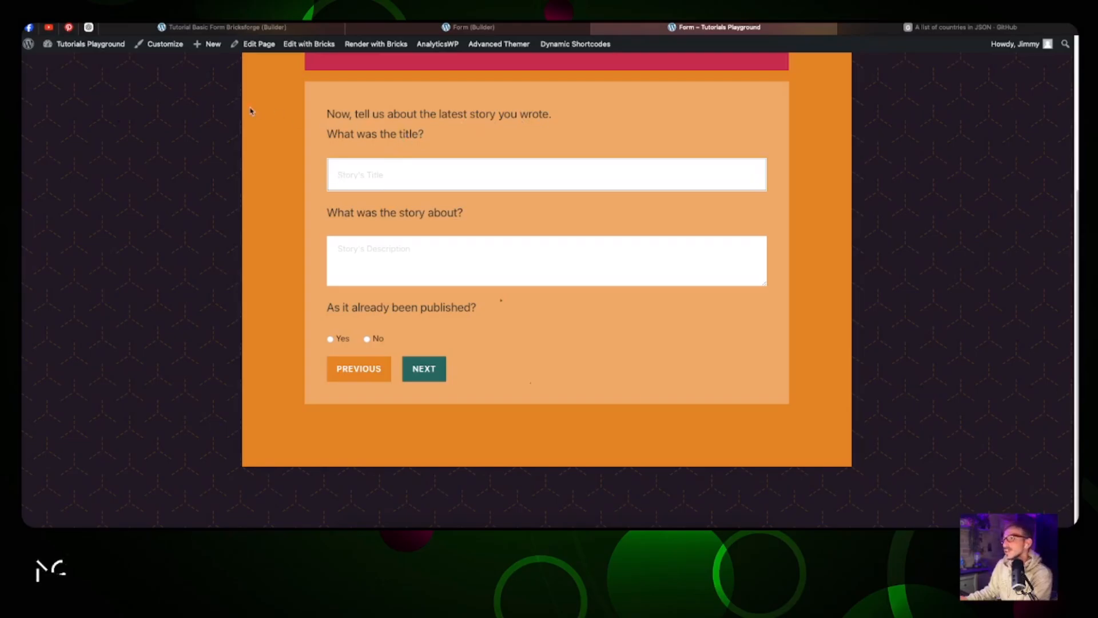
Step: Copy the title 'Emile and Jasmine's Great Adventure' from ChatGPT into Story's Title
click(89, 27)
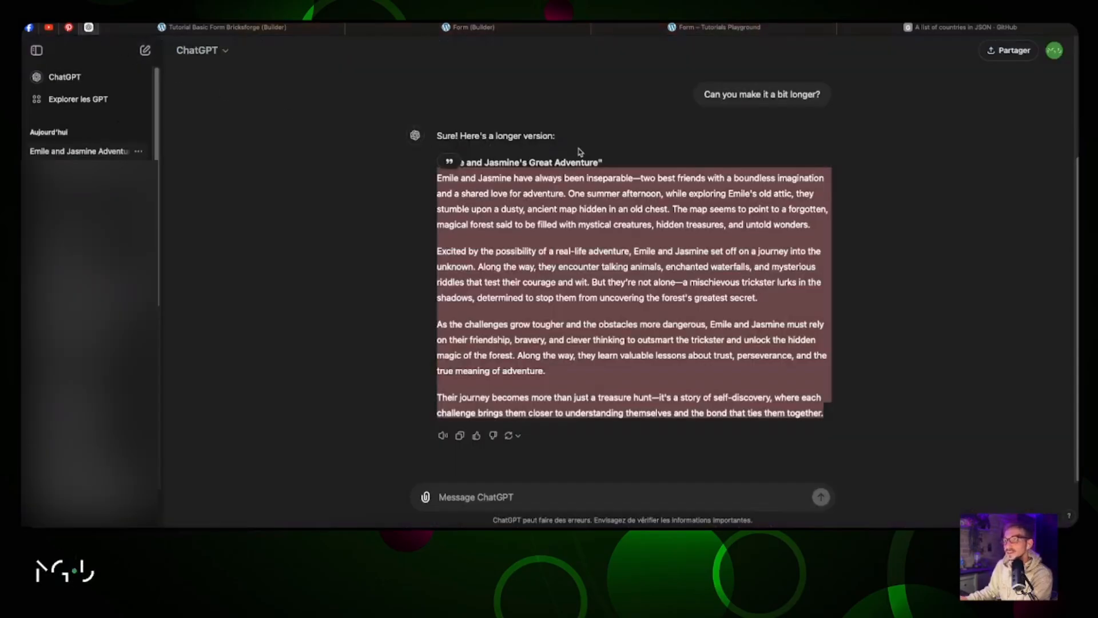
click(582, 154)
drag(601, 166, 440, 163)
key(ctrl+c)
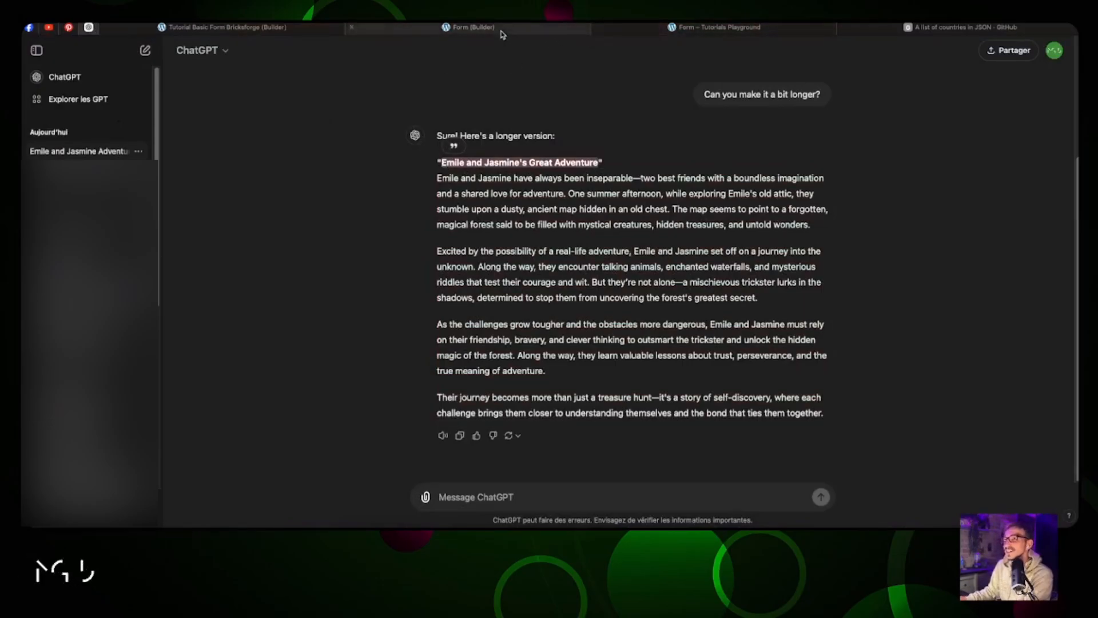
click(720, 27)
click(463, 160)
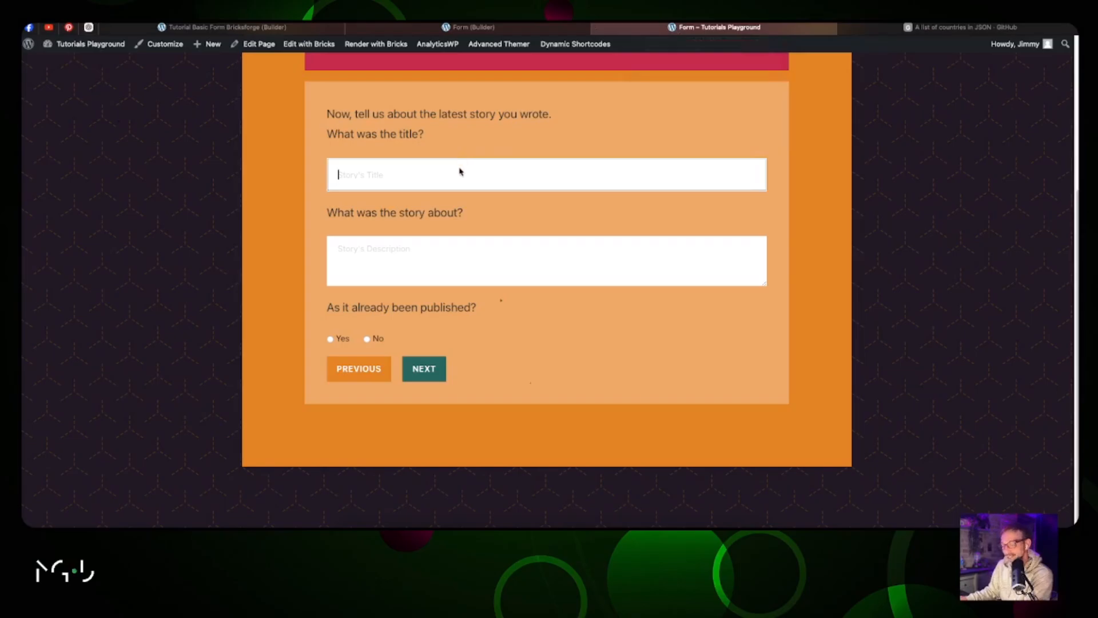
key(ctrl+v)
Step: Copy the four story paragraphs from ChatGPT into Story's Description
click(89, 27)
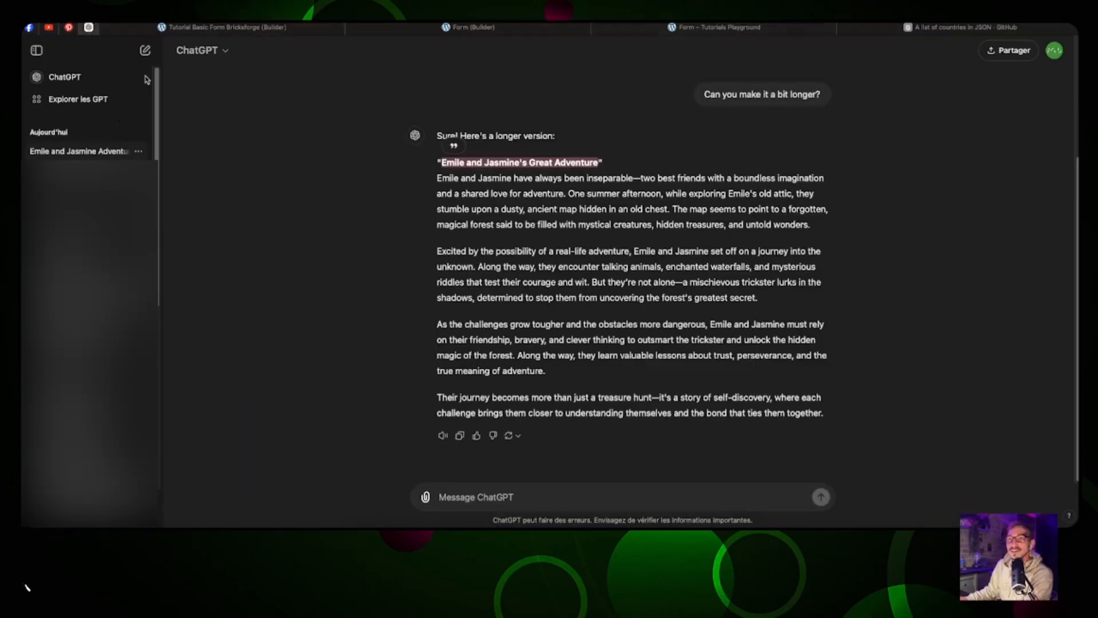
drag(824, 413, 437, 177)
key(ctrl+c)
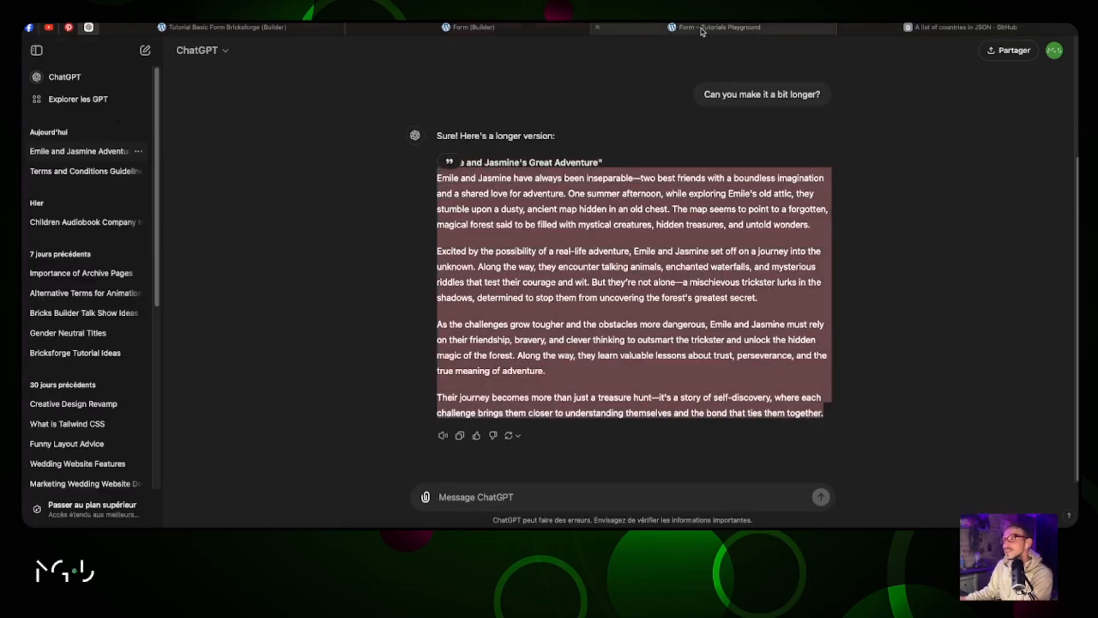
click(702, 28)
click(448, 253)
key(ctrl+v)
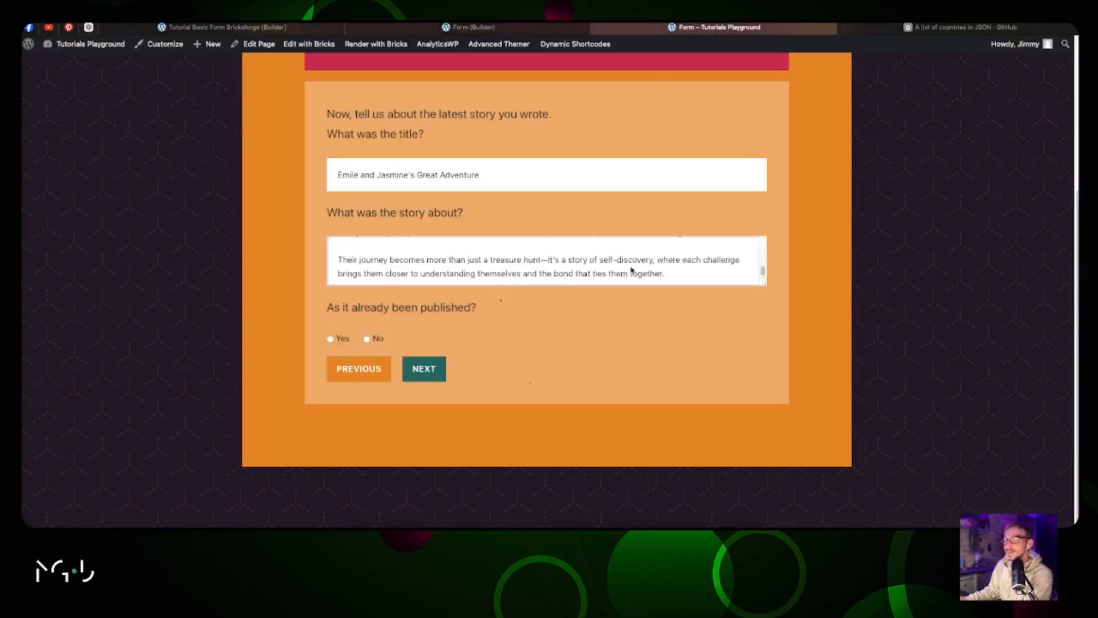
Step: Answer No to already published, move to the final step and tick Comic
click(366, 339)
click(424, 371)
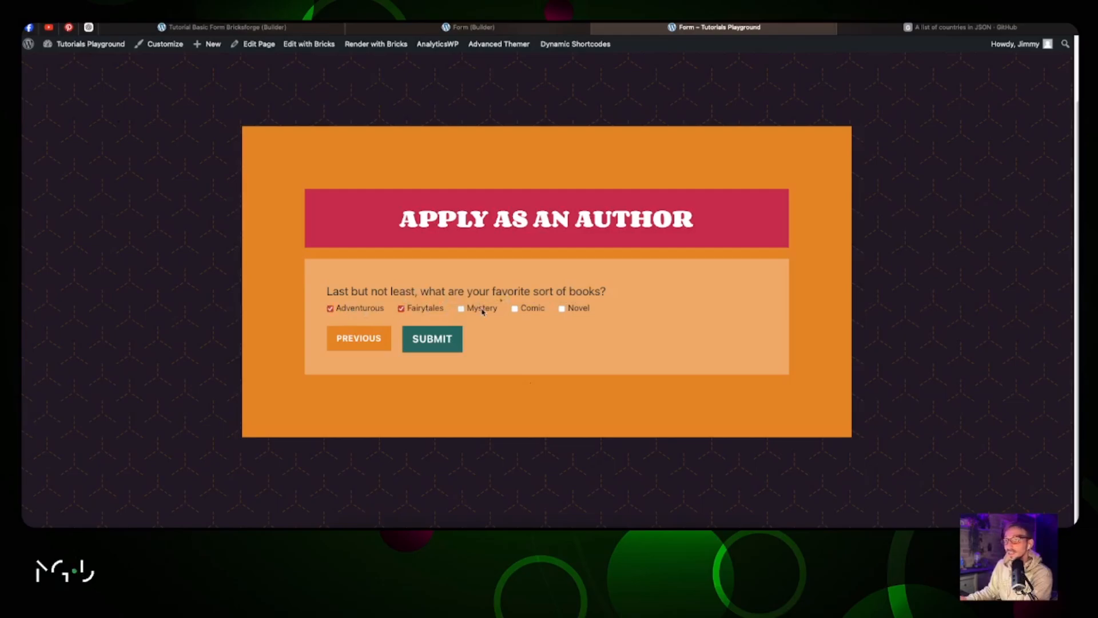
click(521, 310)
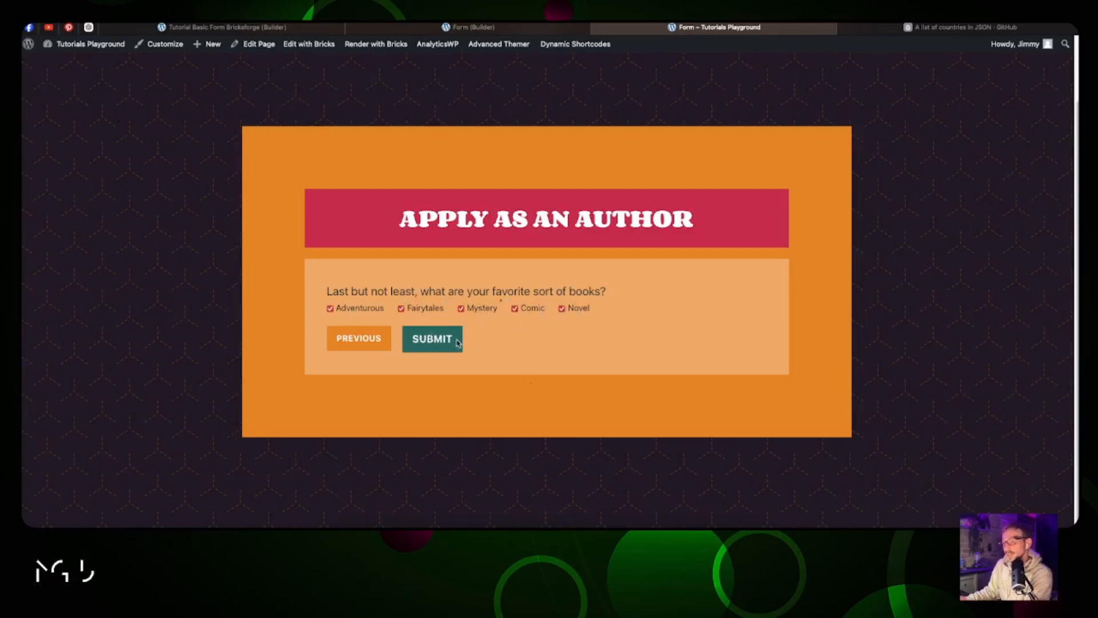
Step: Go back to the contact step and confirm Haiti is kept as the country
click(380, 338)
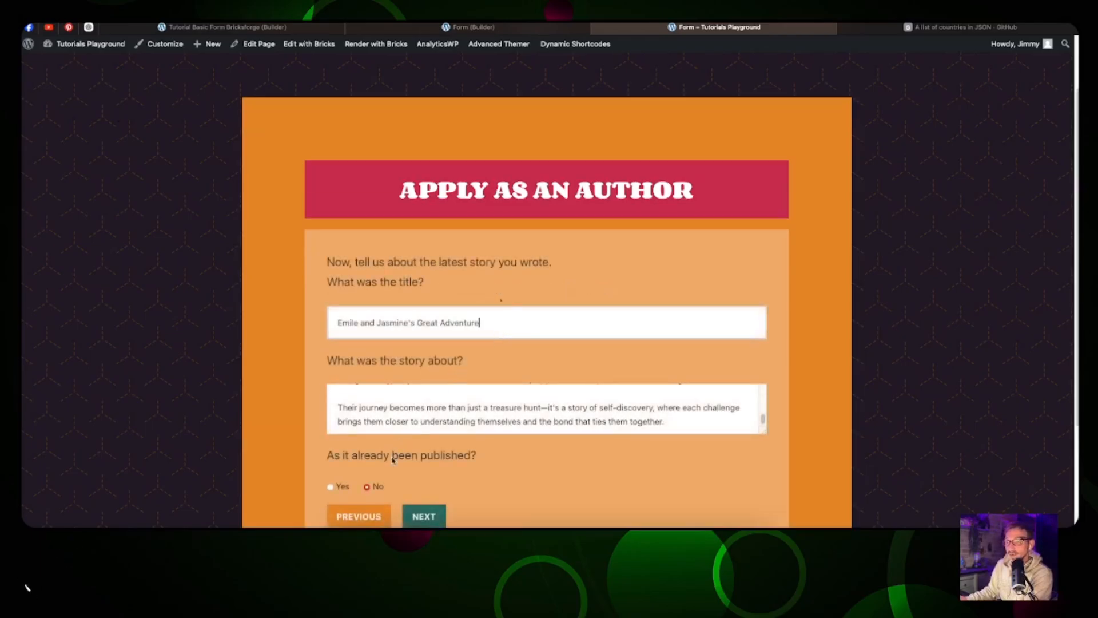
scroll(435, 366, down, 3)
click(372, 369)
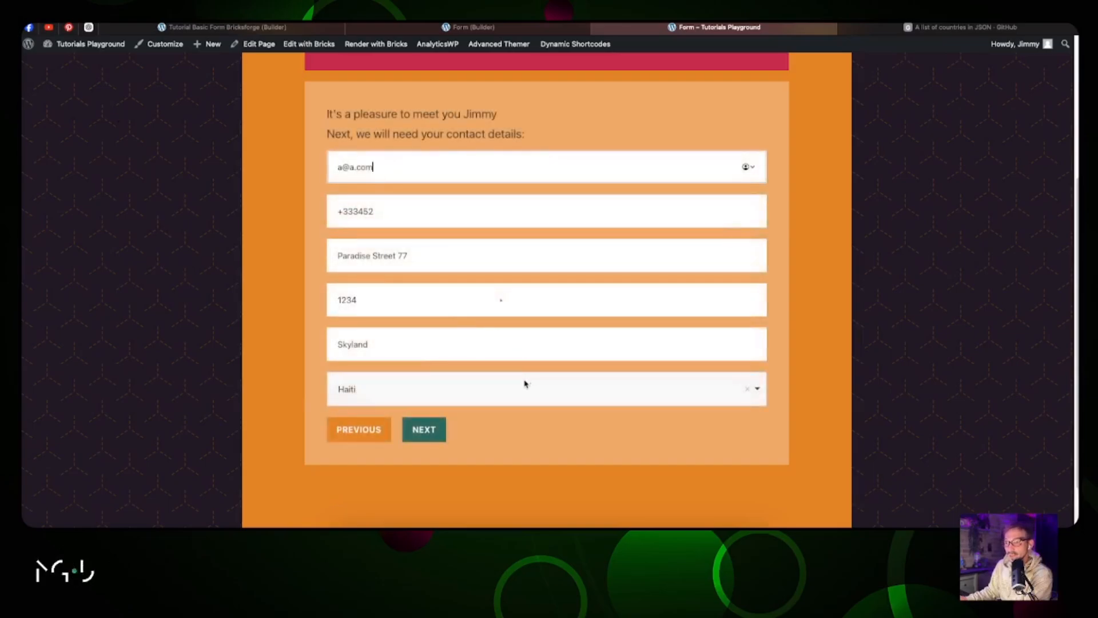
click(523, 388)
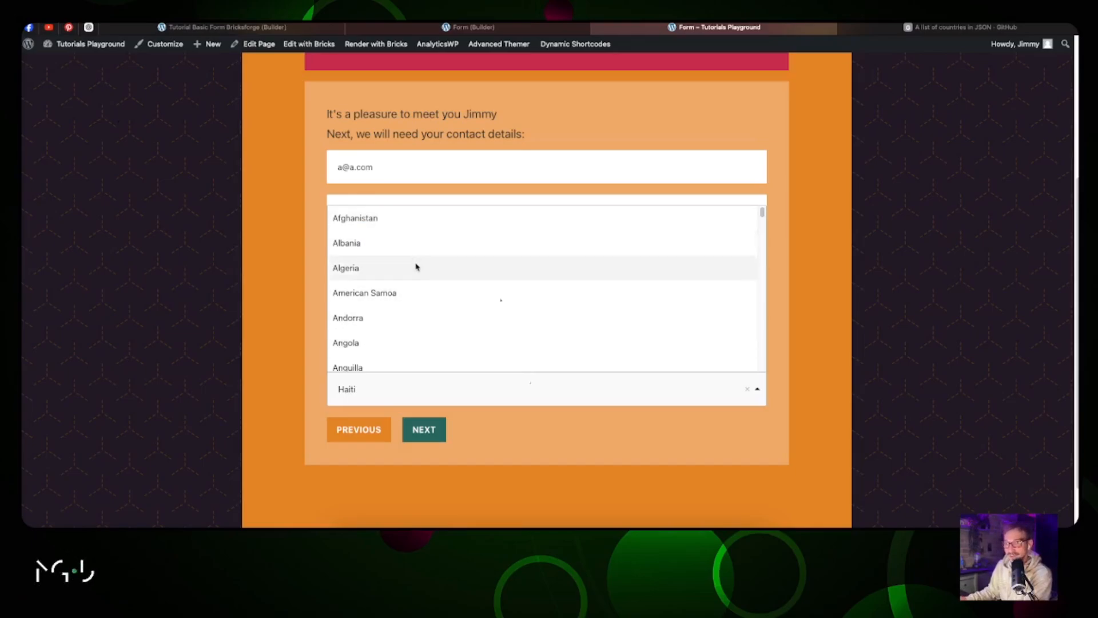
click(449, 389)
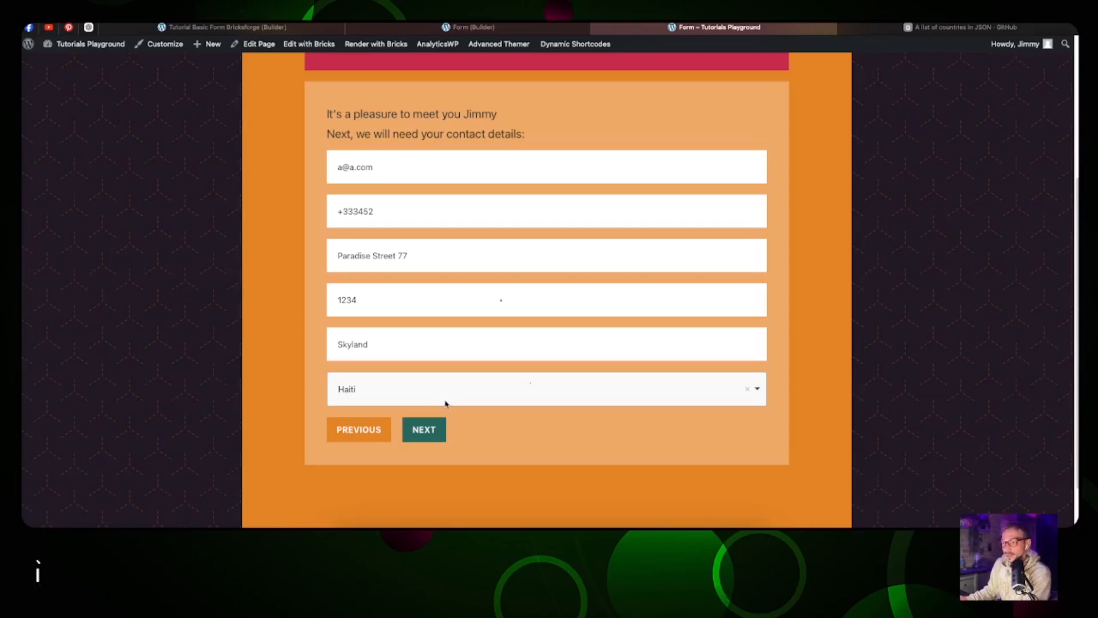
Step: Advance through the remaining steps, submit the application, and switch to the Form builder tab
click(437, 429)
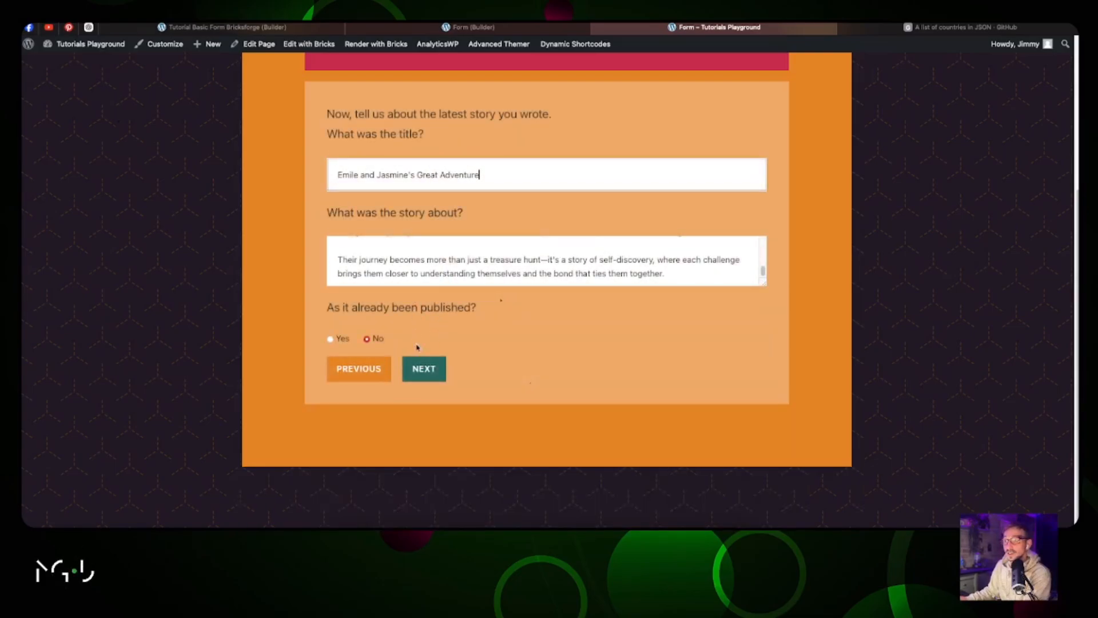
click(423, 372)
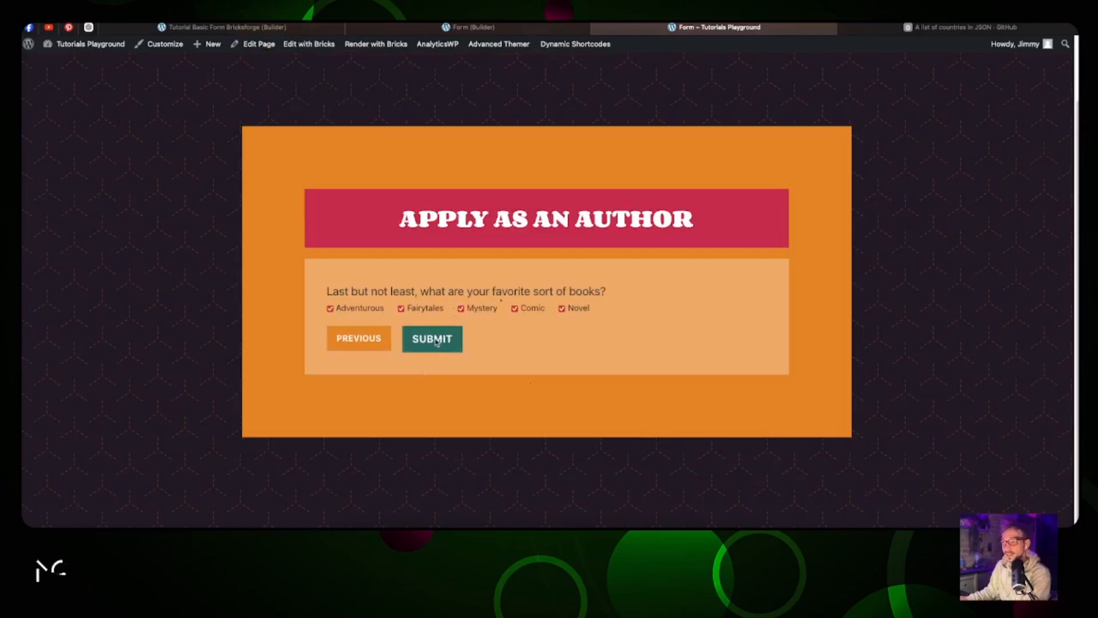
click(435, 340)
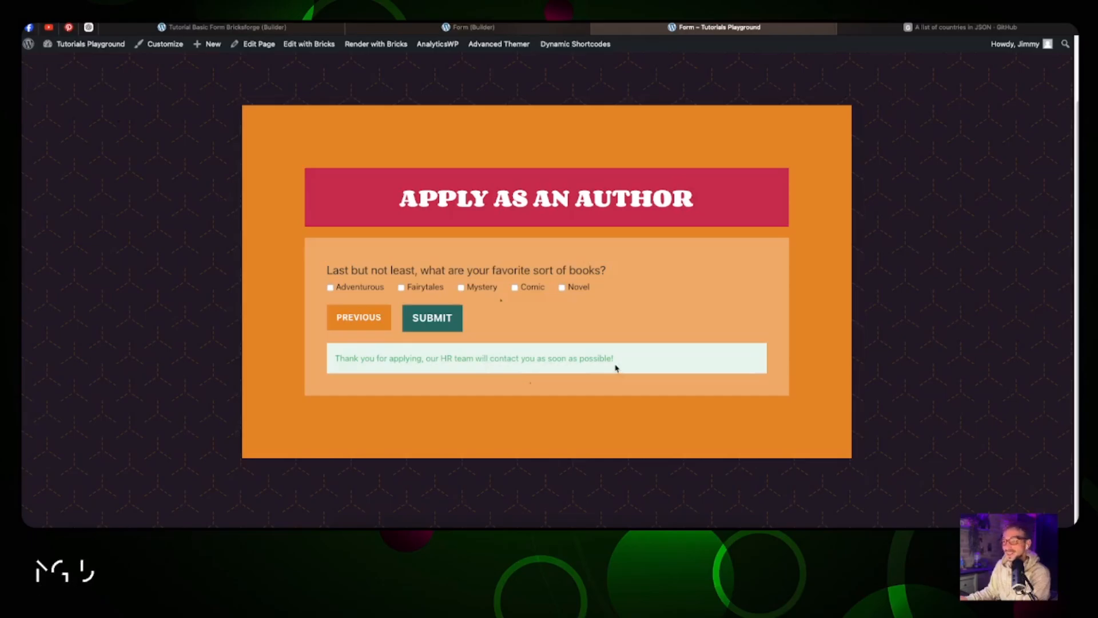
click(487, 32)
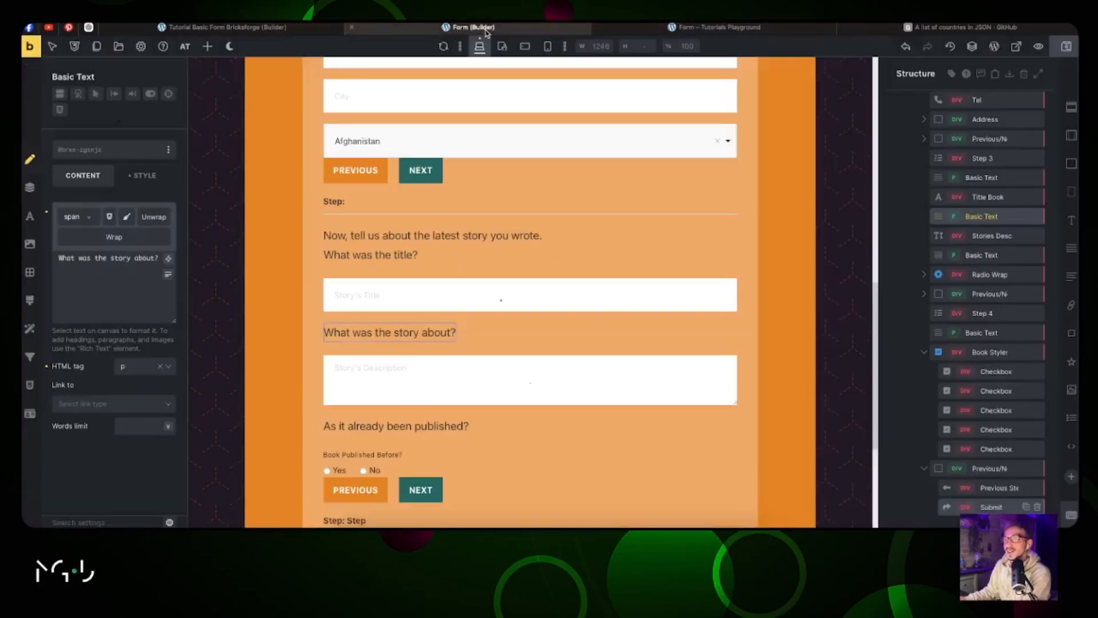
Step: Switch to the Tutorial Basic Form Bricksforge builder page after scrolling the canvas and Structure panel
scroll(926, 191, up, 4)
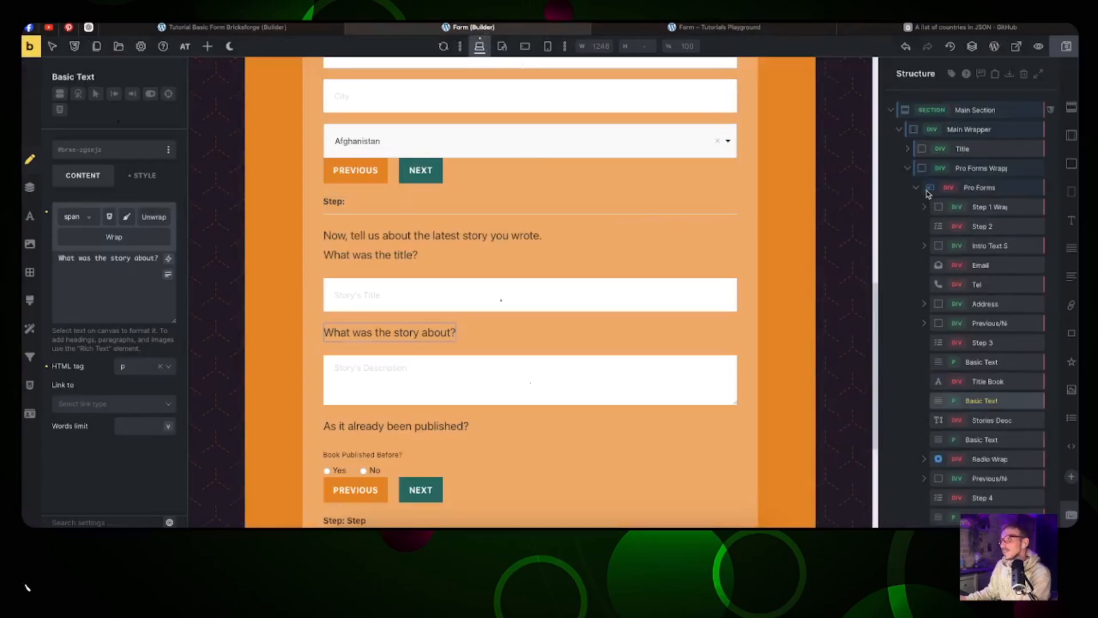
scroll(478, 220, up, 11)
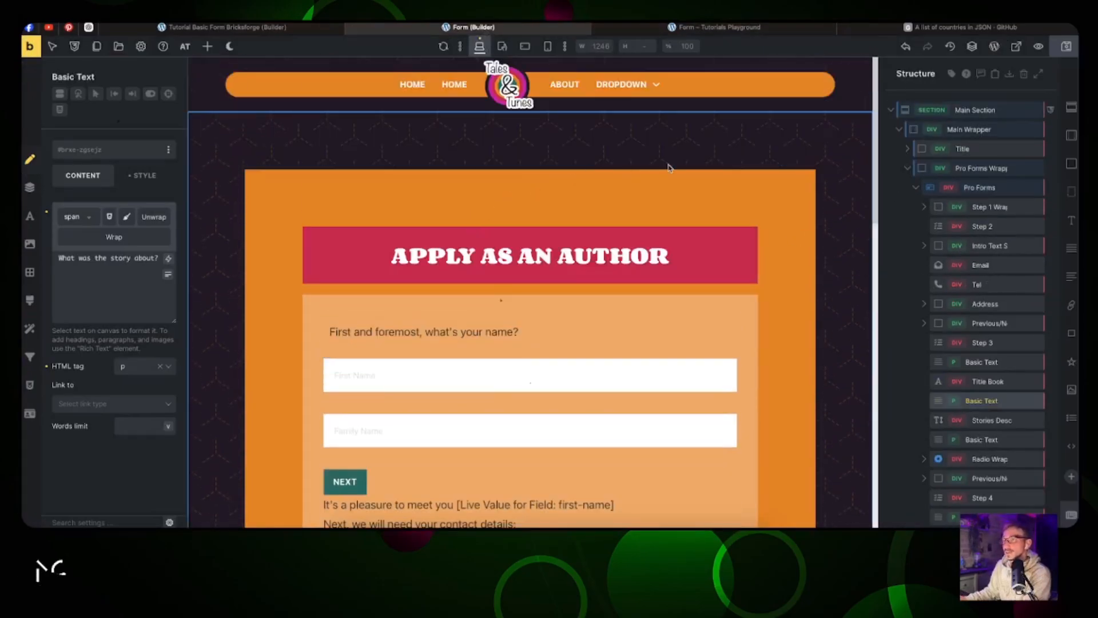
scroll(670, 168, down, 3)
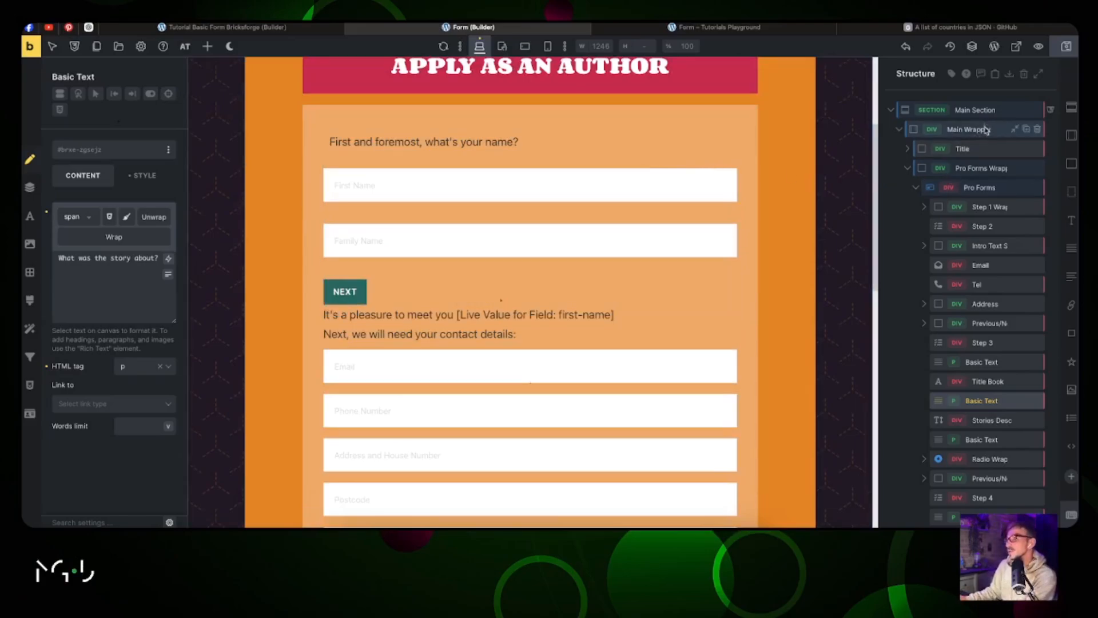
scroll(995, 343, down, 3)
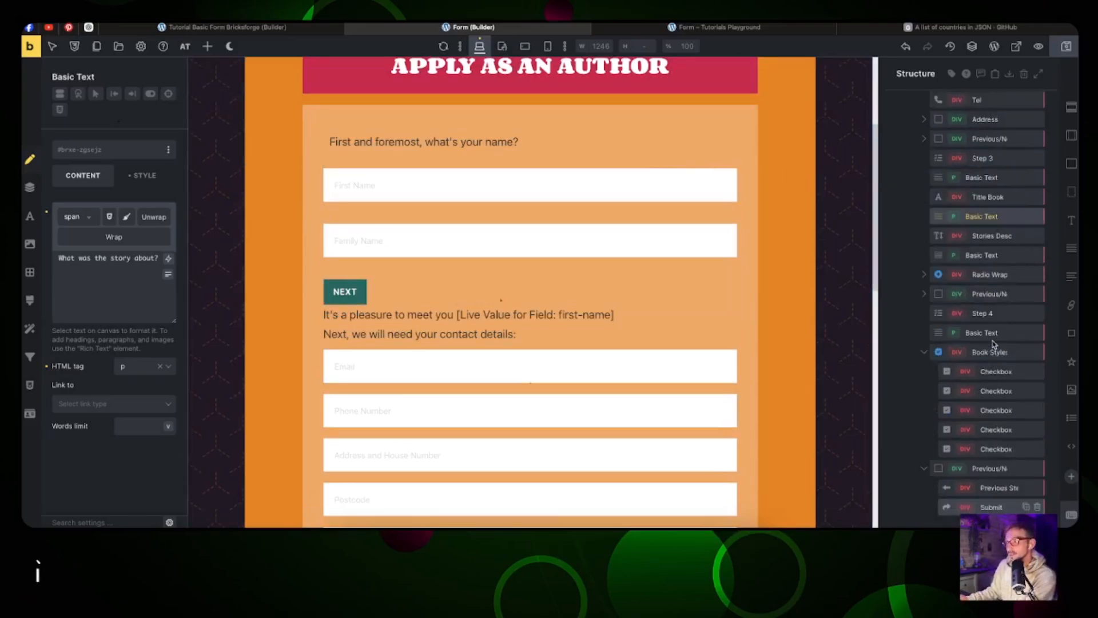
scroll(993, 344, up, 3)
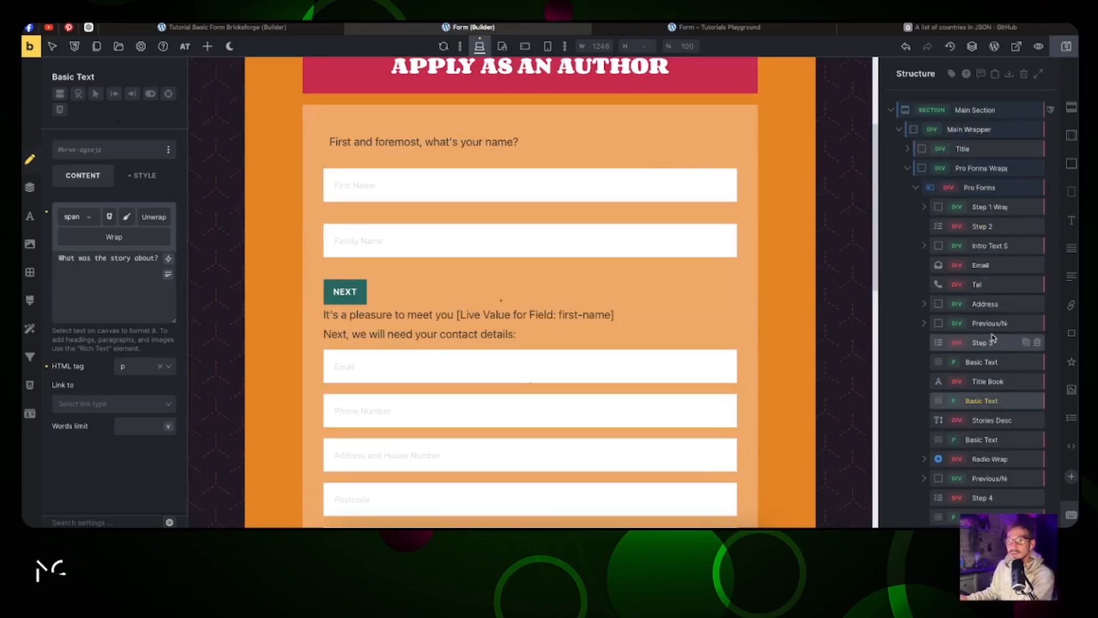
click(212, 29)
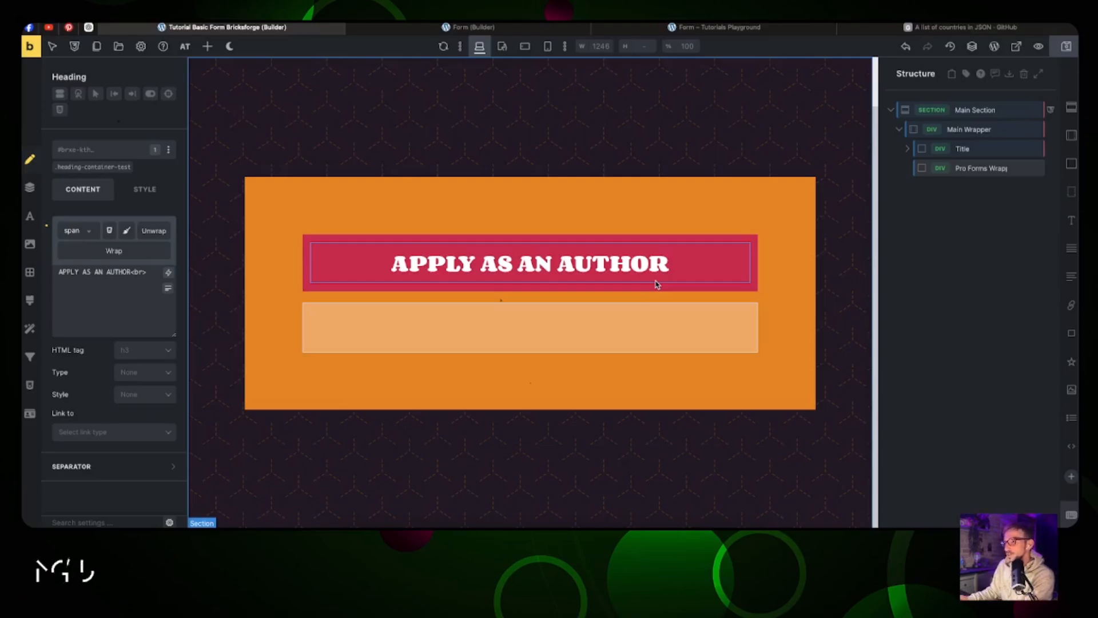
Step: Select the Pro Forms Wrapper and insert a Pro Forms element found by searching 'pro'
click(969, 170)
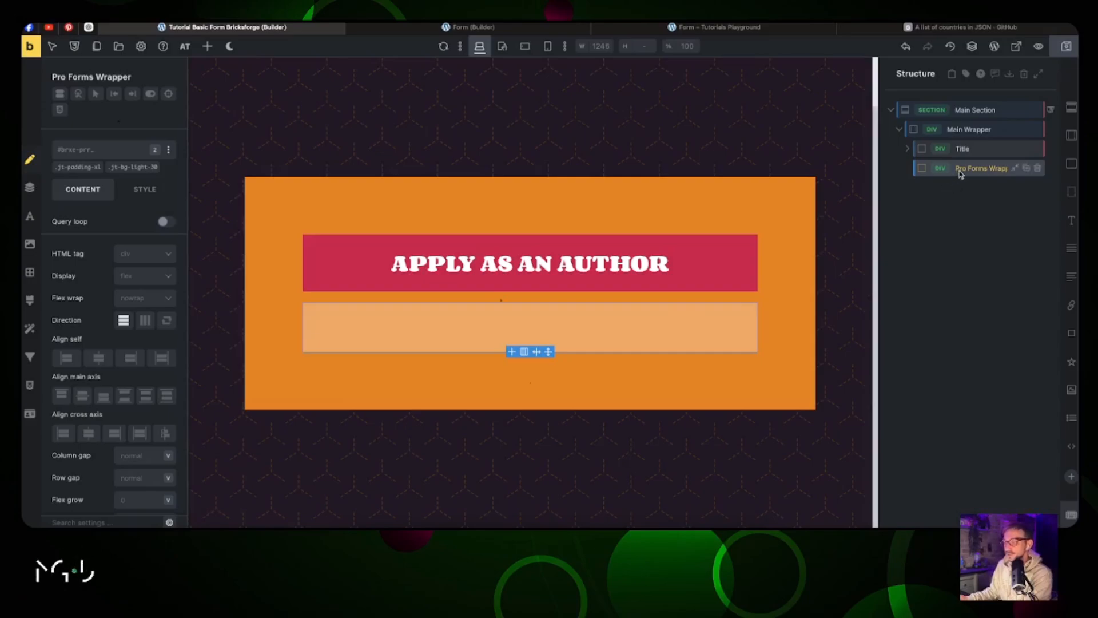
click(208, 46)
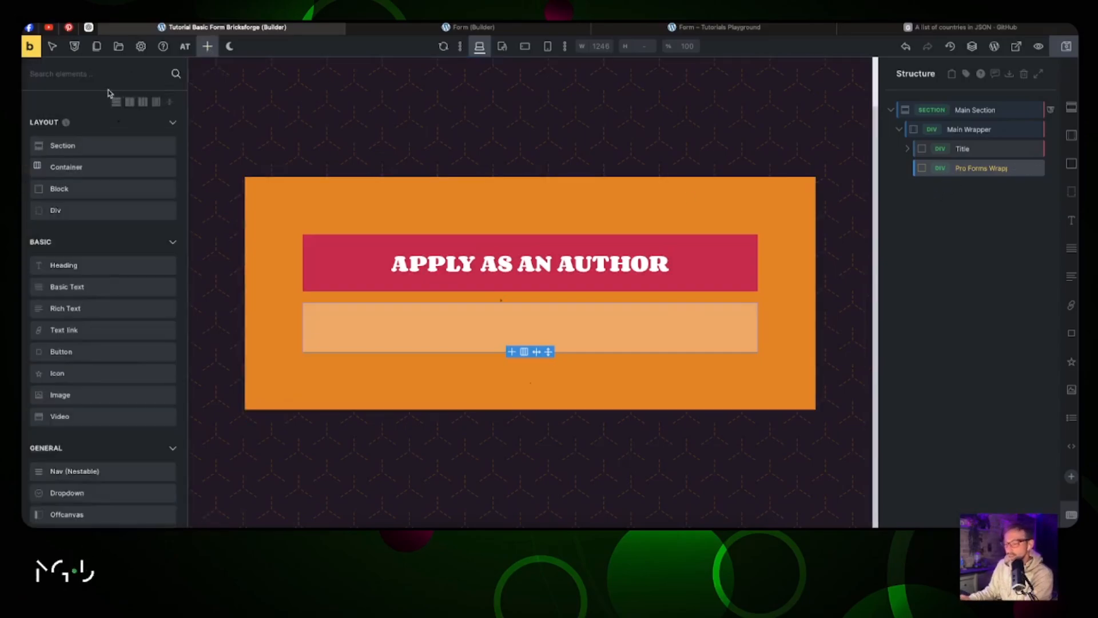
text(pro)
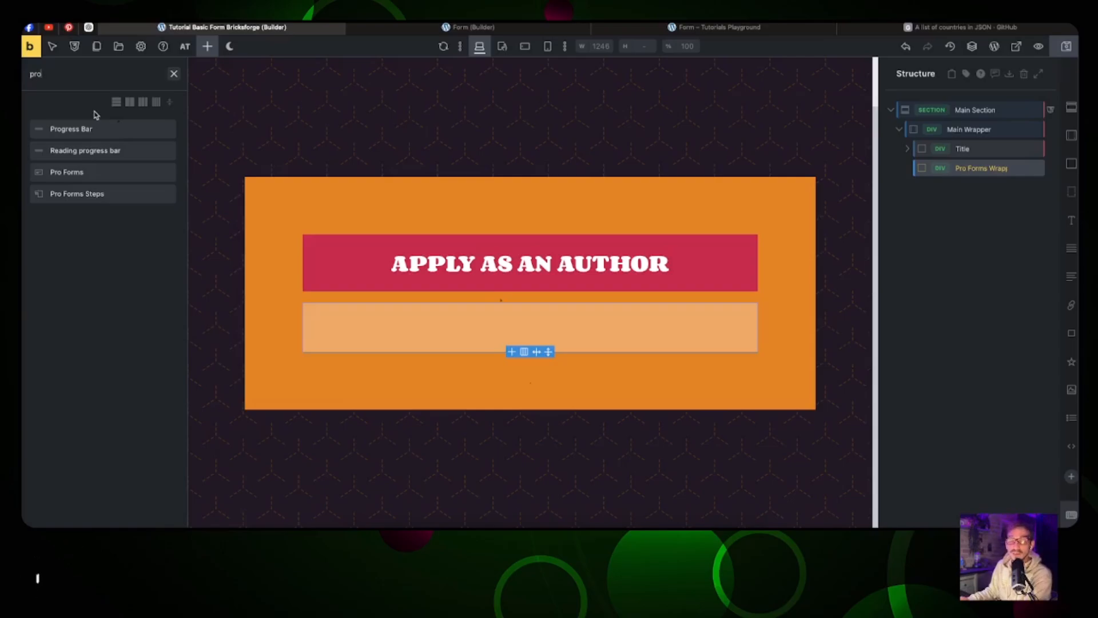
click(129, 103)
click(156, 103)
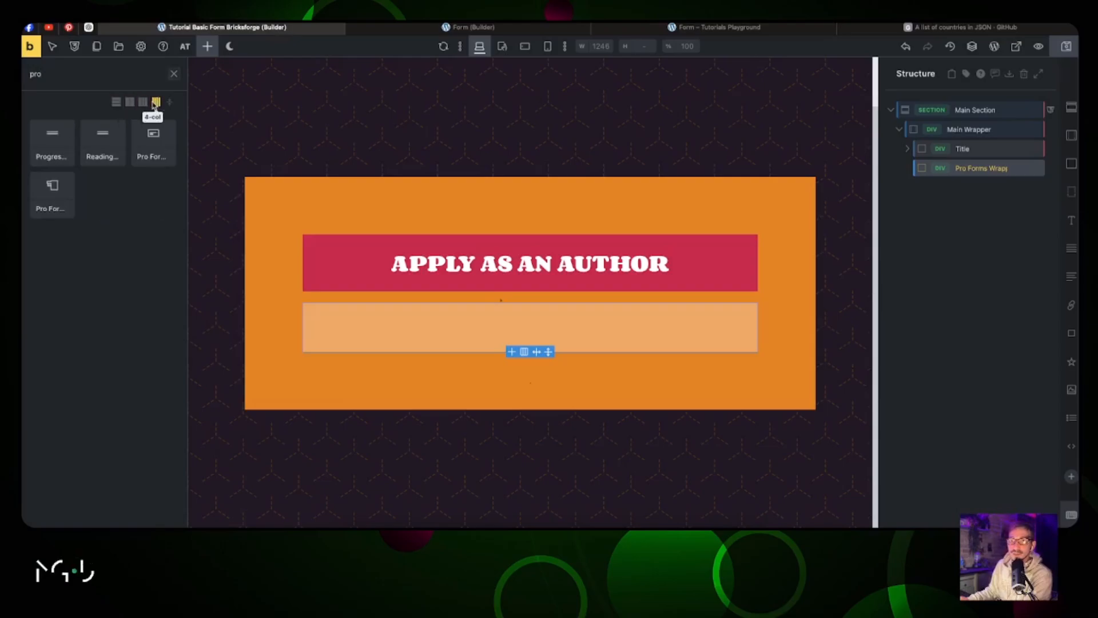
click(130, 103)
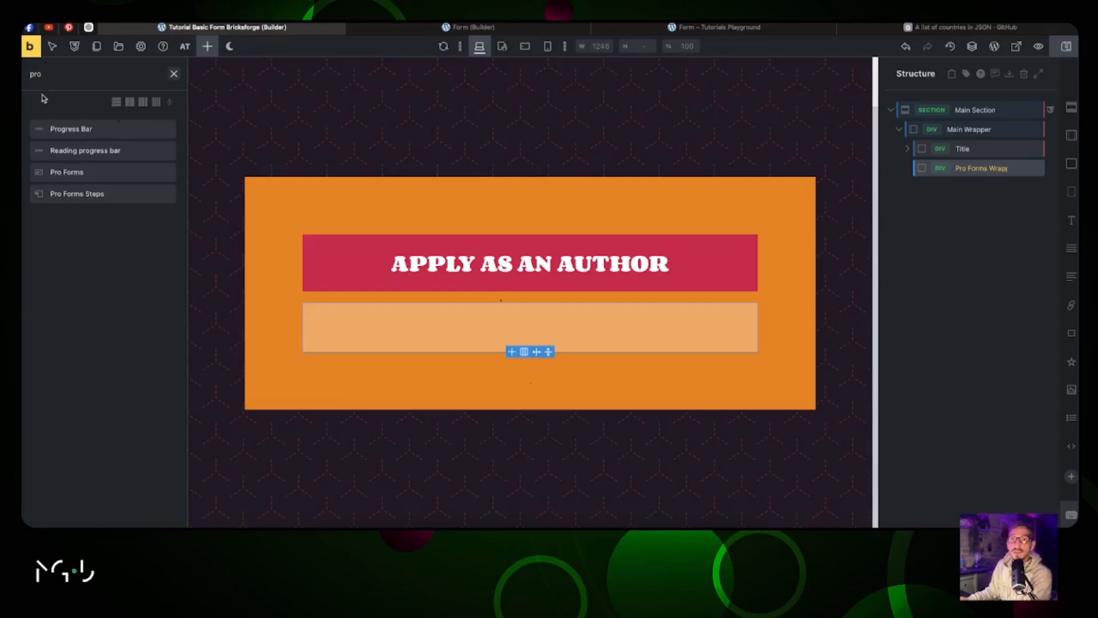
click(84, 172)
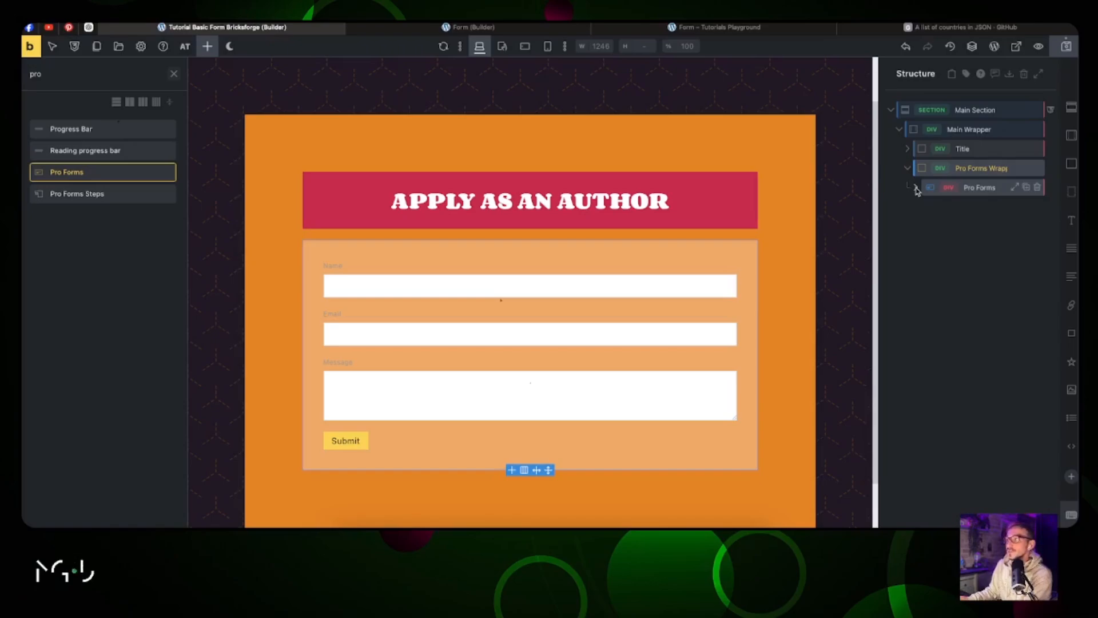
Step: Delete the default Text, Email and Textarea fields from the Pro Forms element
click(916, 189)
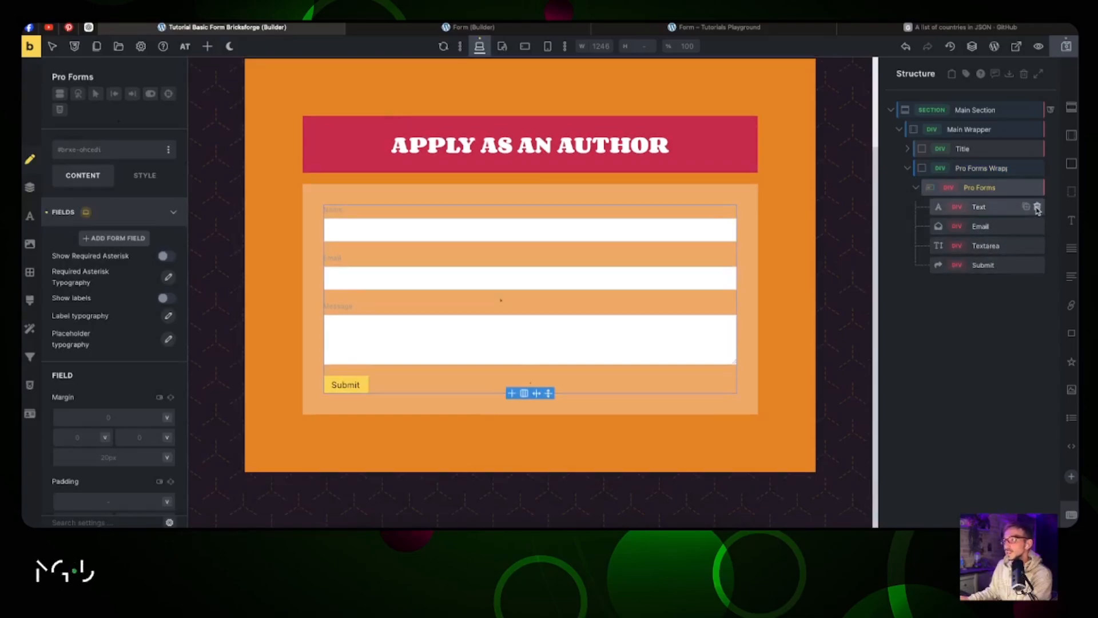
click(1037, 208)
click(1037, 208)
click(1037, 208)
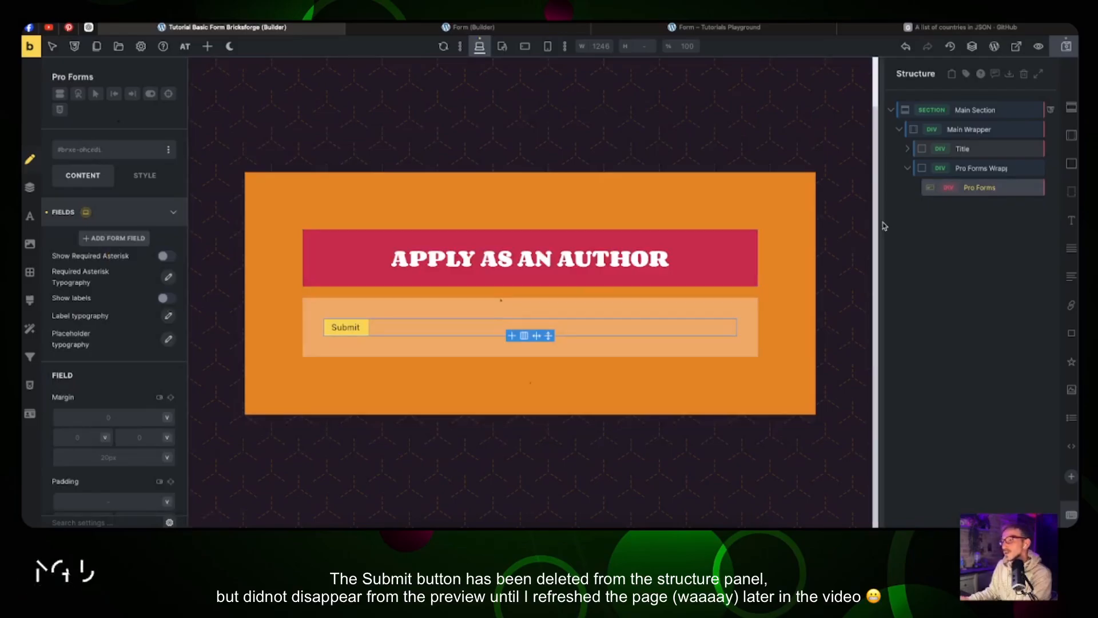
Step: Add a block holding a Basic Text inside Pro Forms and check the live page
click(1070, 164)
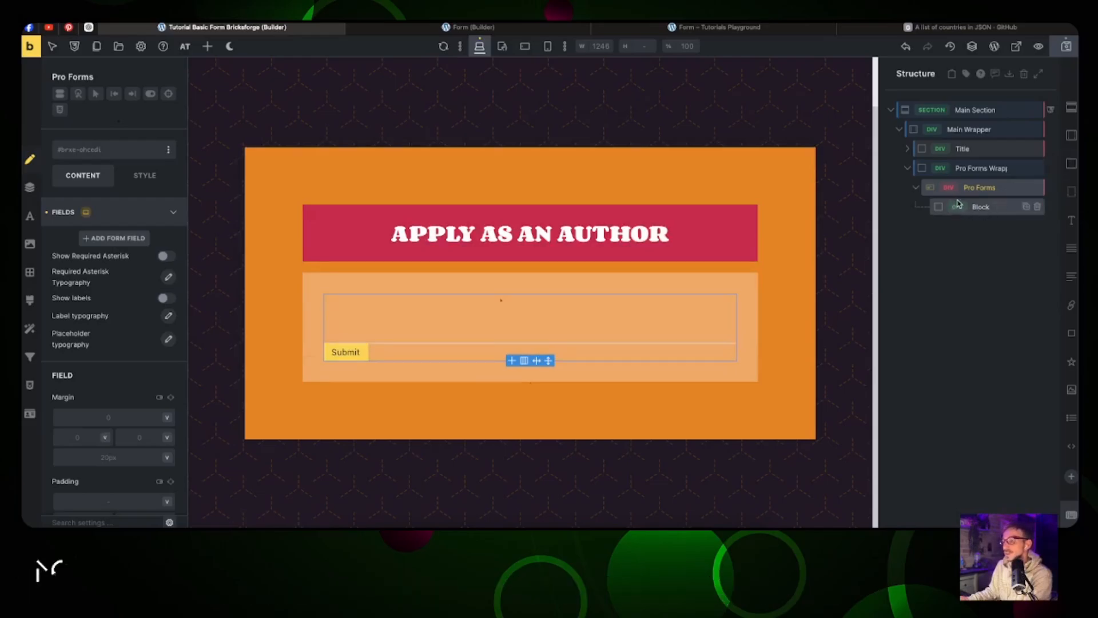
drag(1070, 220, 1005, 231)
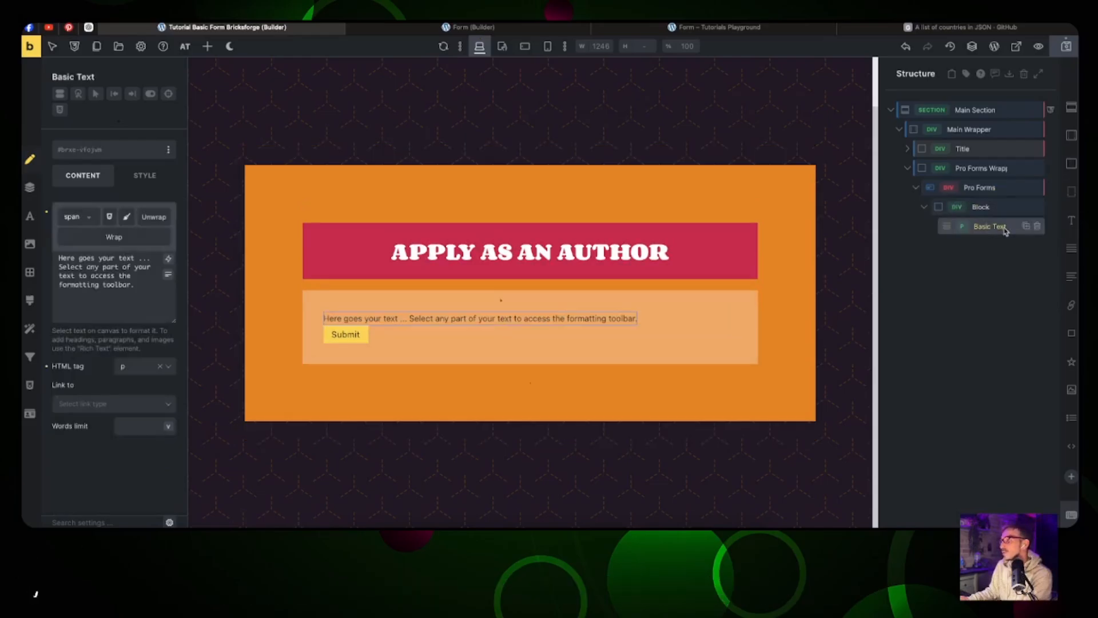
click(205, 48)
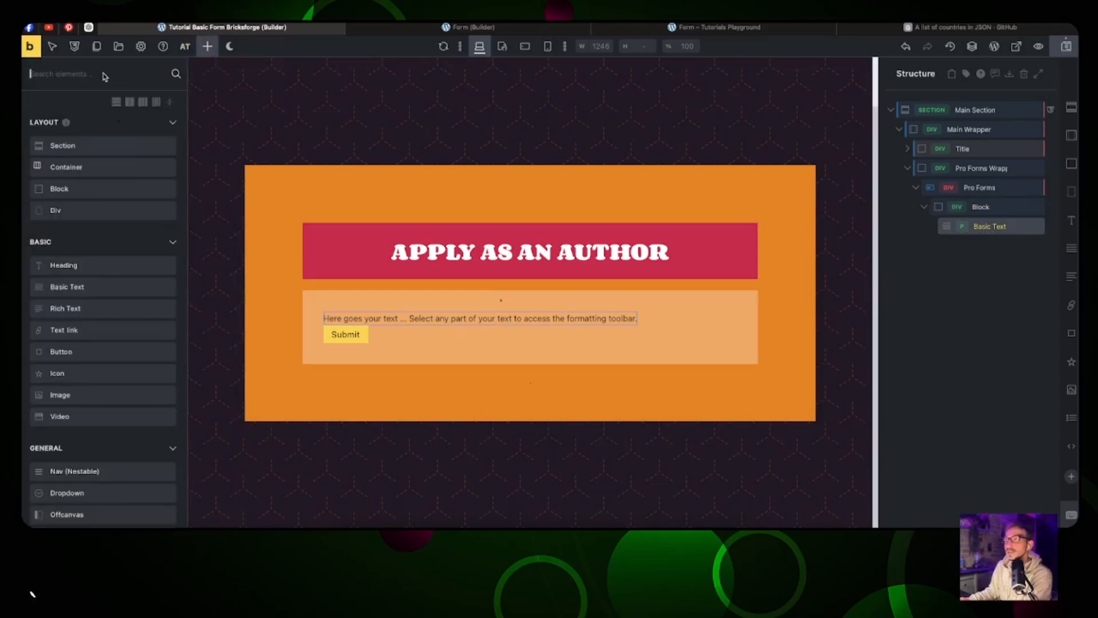
click(702, 30)
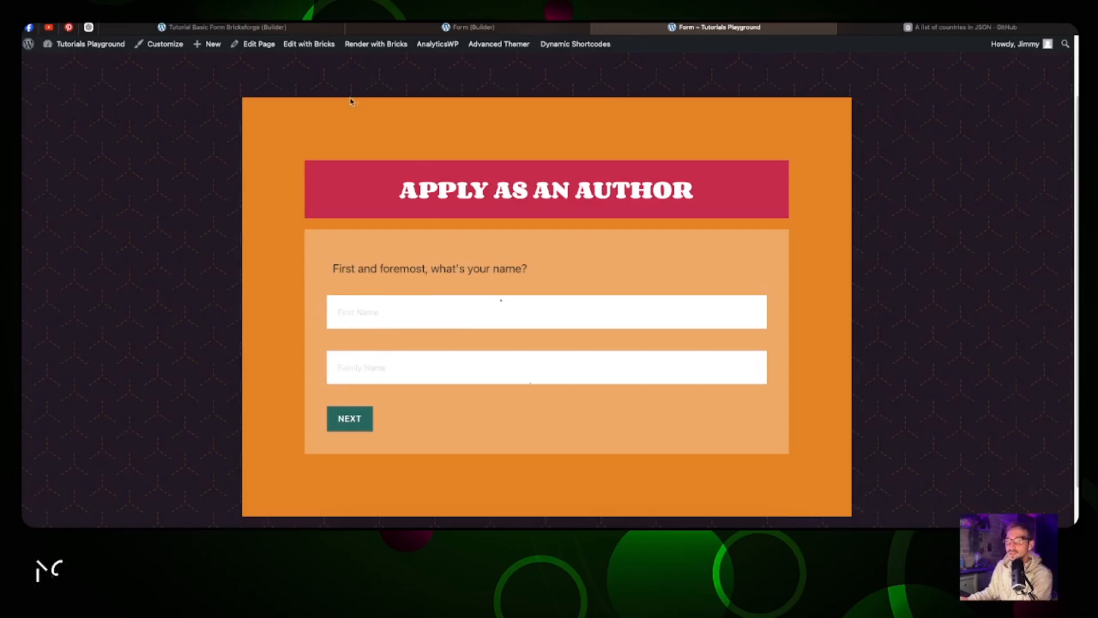
click(241, 28)
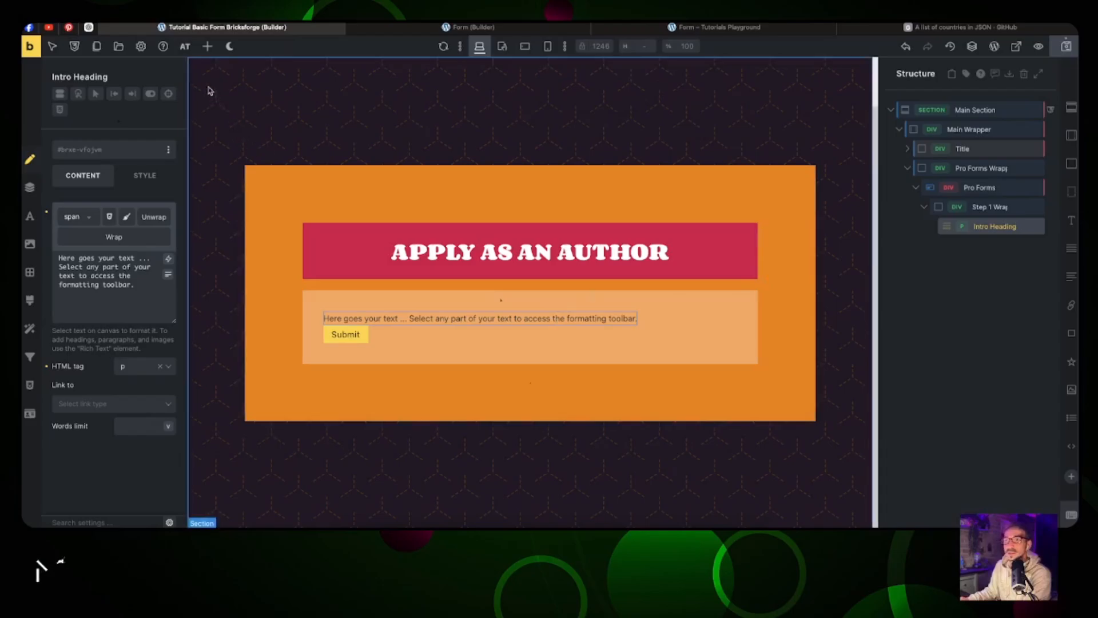
click(207, 46)
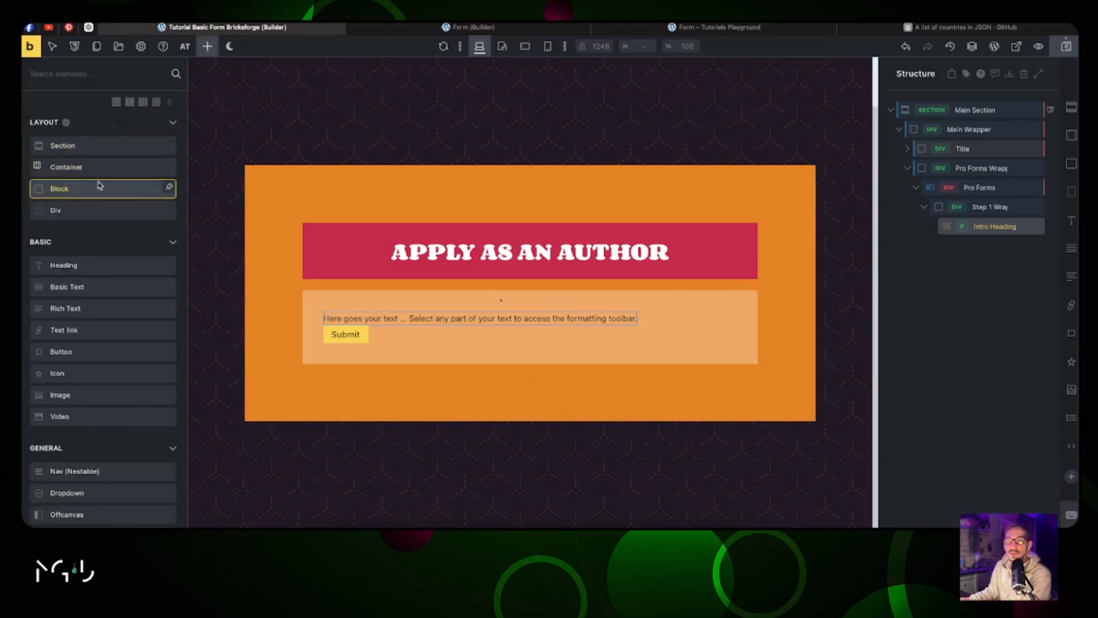
scroll(103, 163, down, 15)
Step: Rename the Step 1 text input fields to First Name and Family Name
click(966, 250)
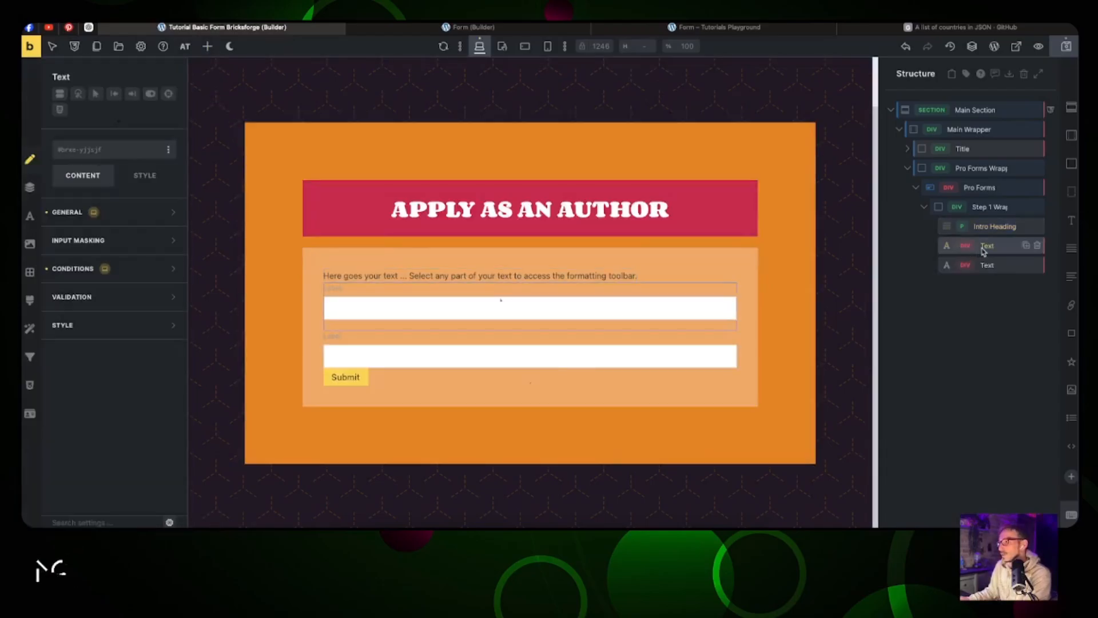
double_click(986, 246)
text(Fir)
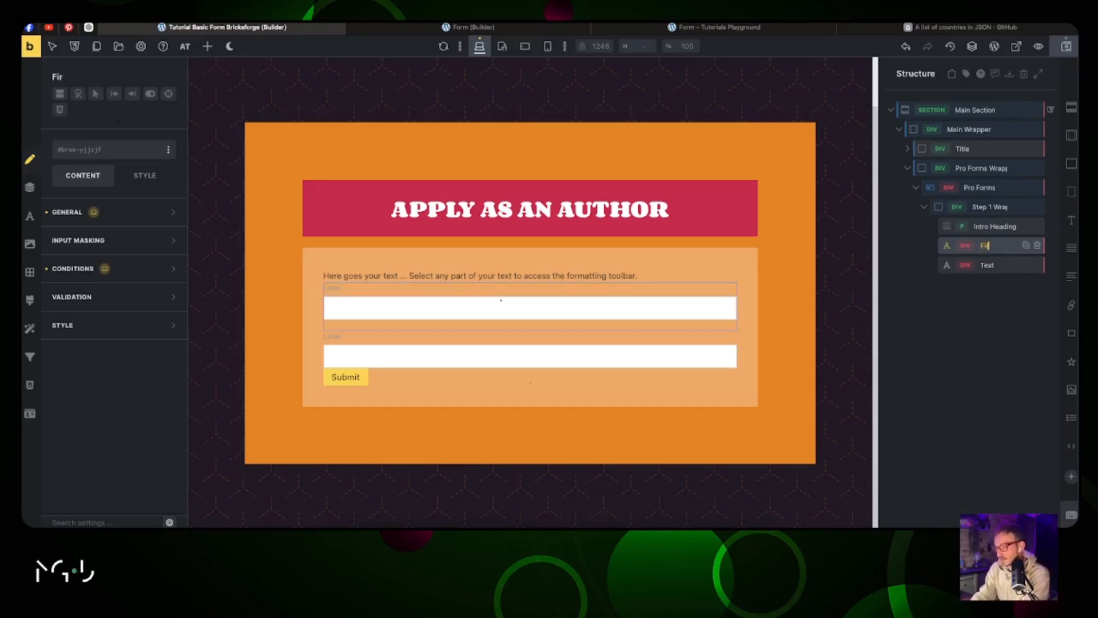
text(st Name)
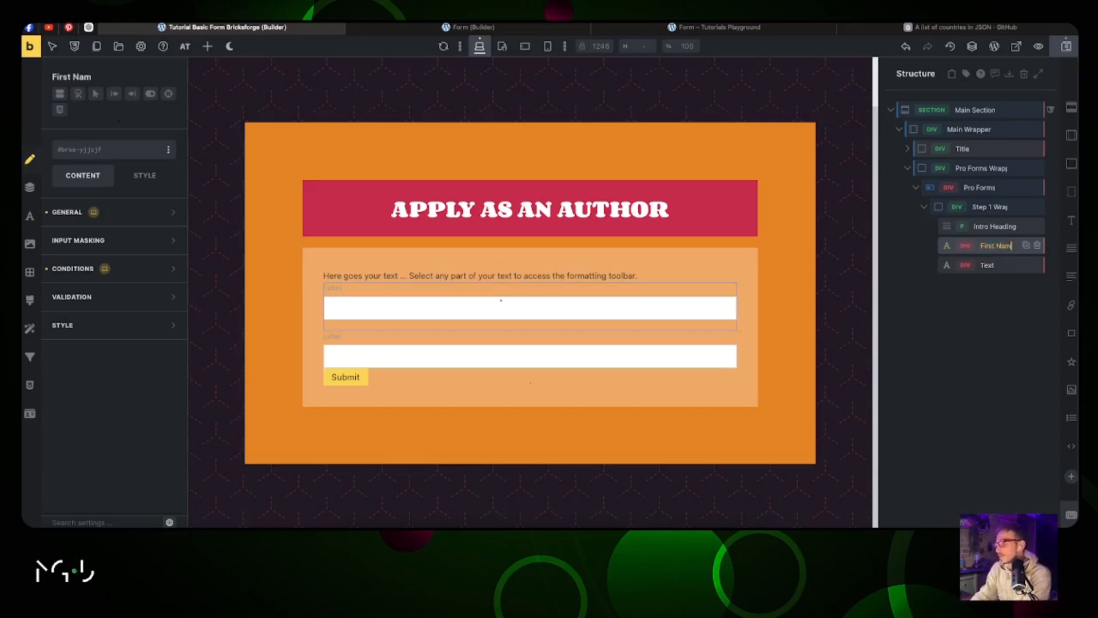
double_click(988, 265)
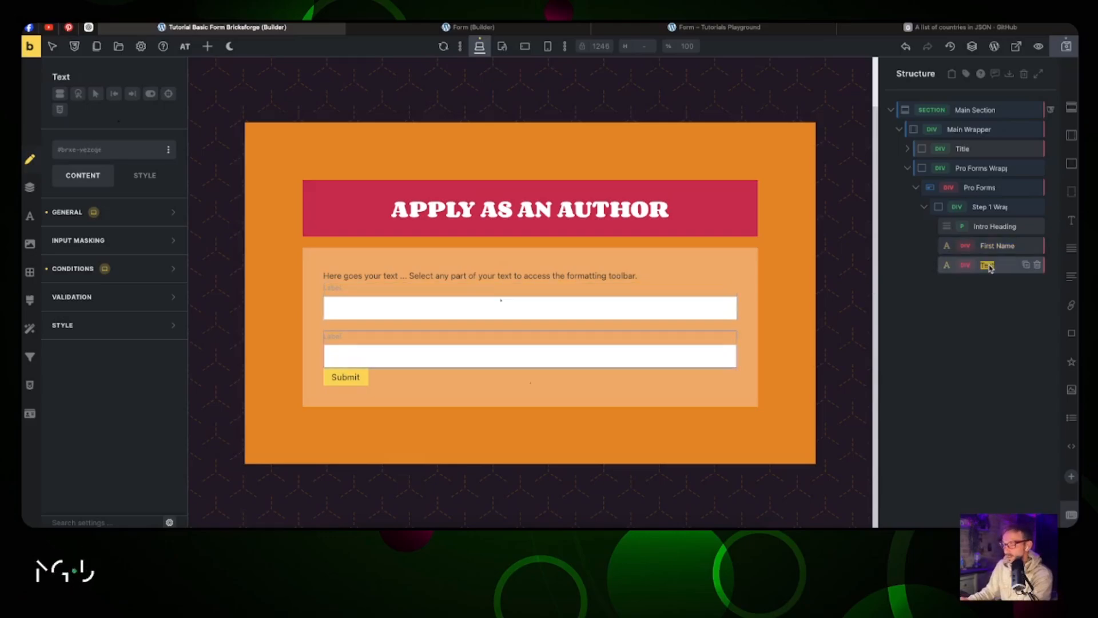
text(Family)
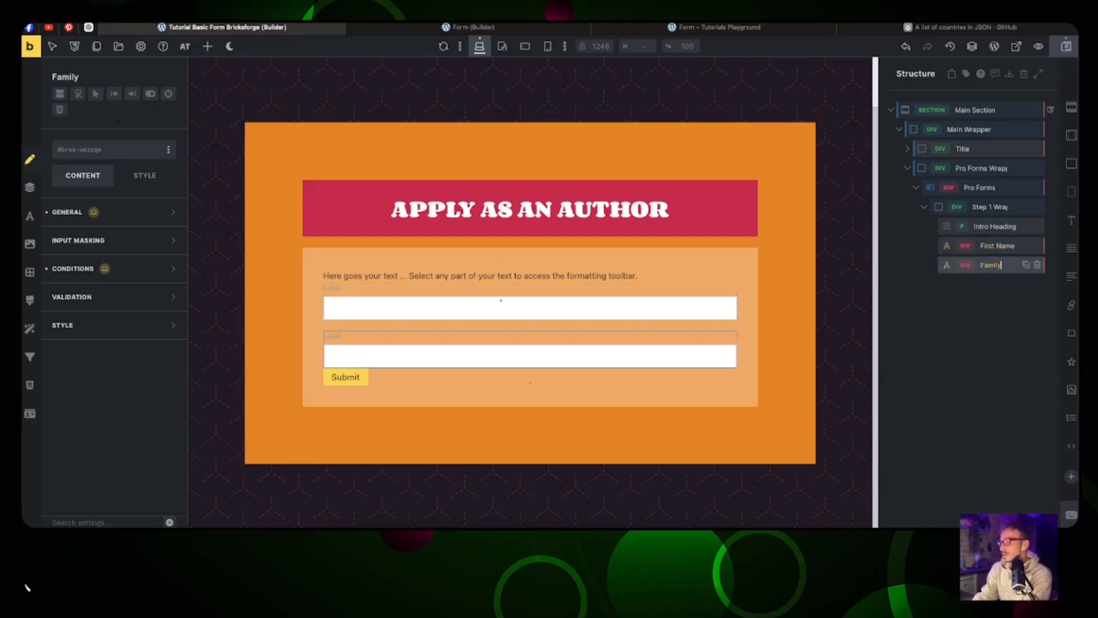
text( Name)
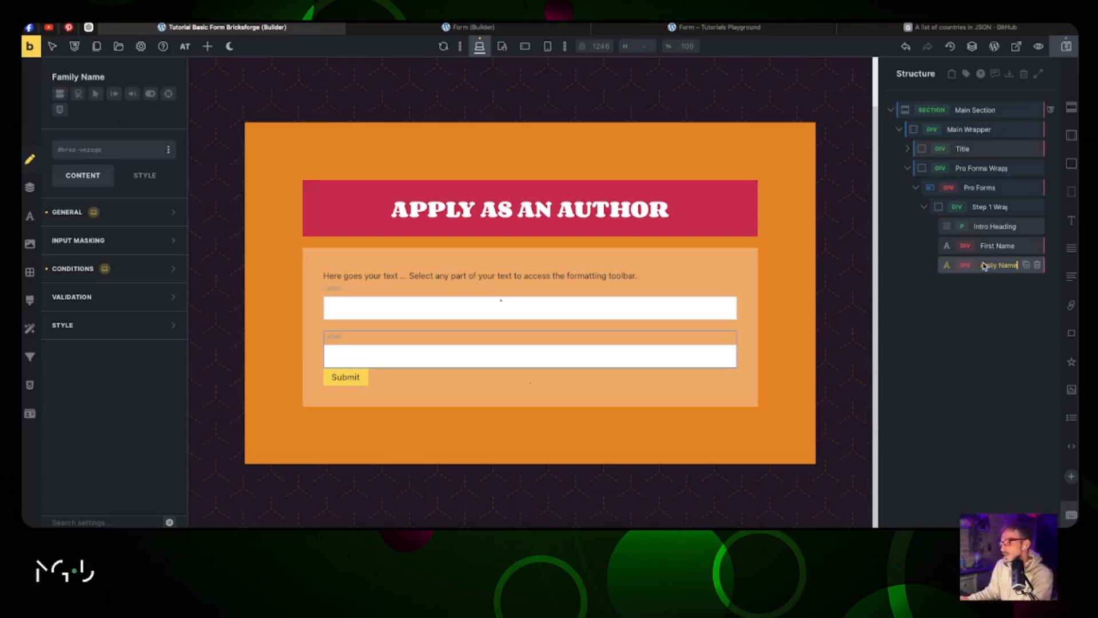
Step: Compare against the reference form builder and live front-end page, then return to the tutorial form
click(502, 29)
scroll(984, 220, down, 3)
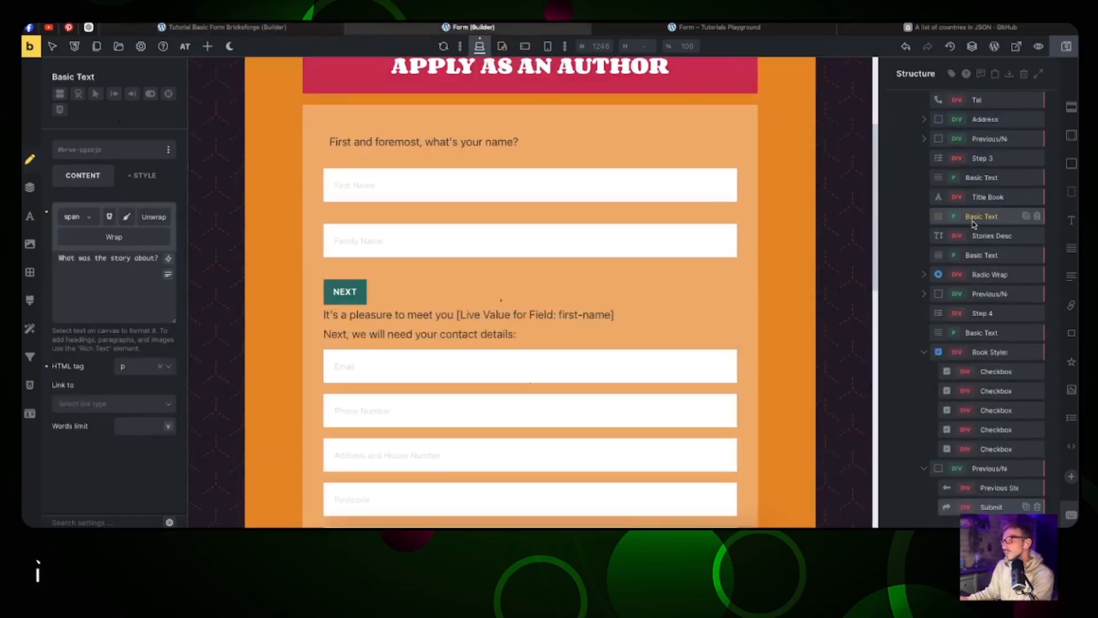
scroll(974, 223, up, 3)
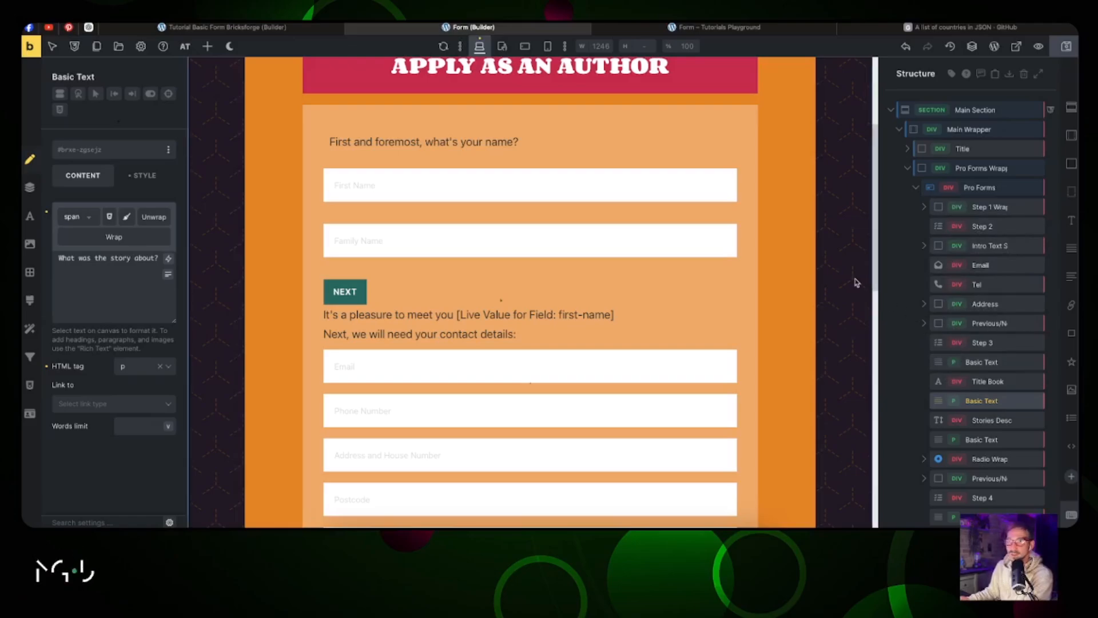
scroll(976, 252, down, 3)
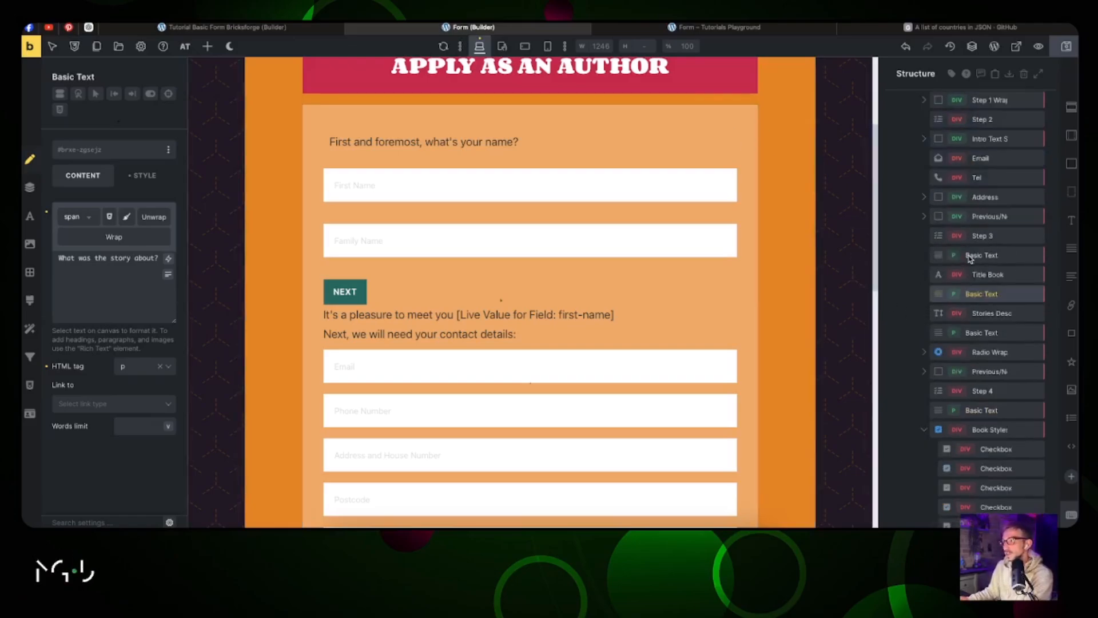
scroll(971, 258, up, 3)
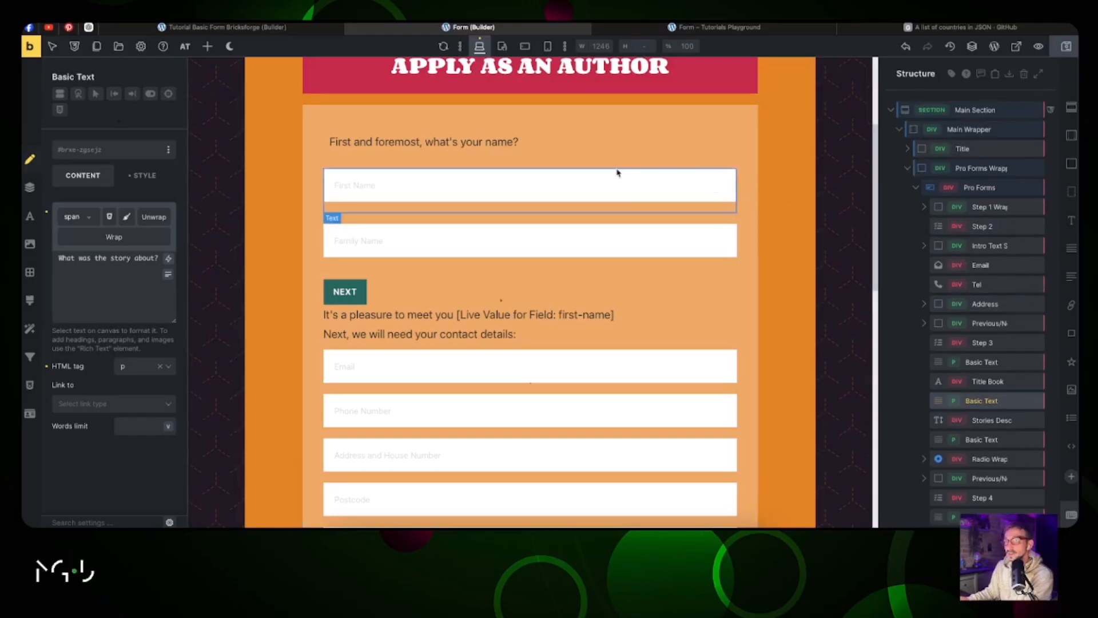
click(252, 27)
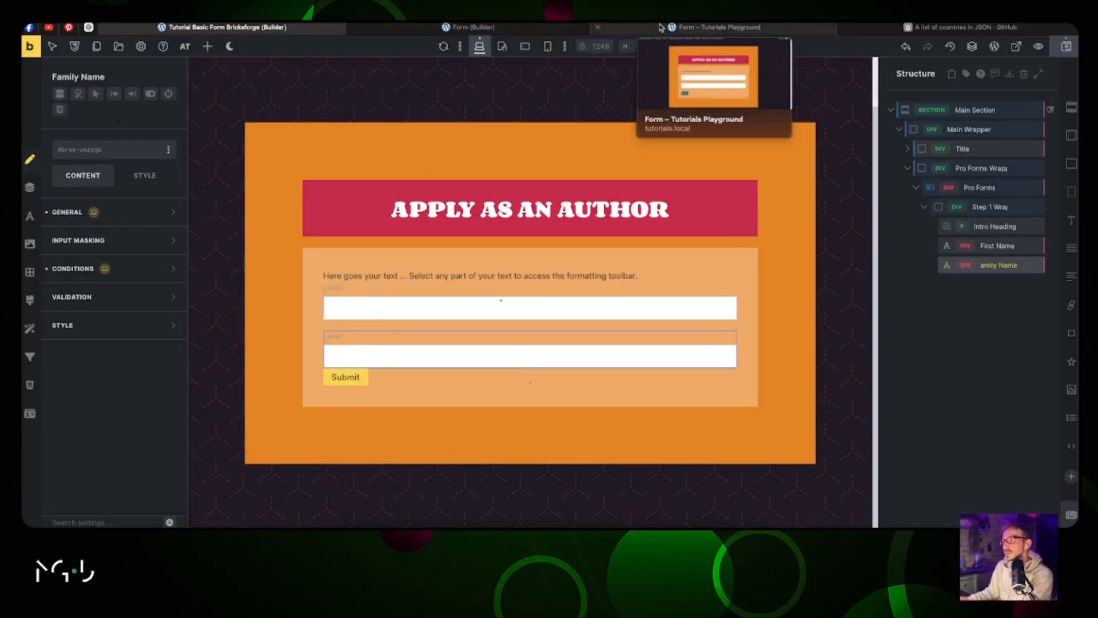
click(661, 27)
click(469, 28)
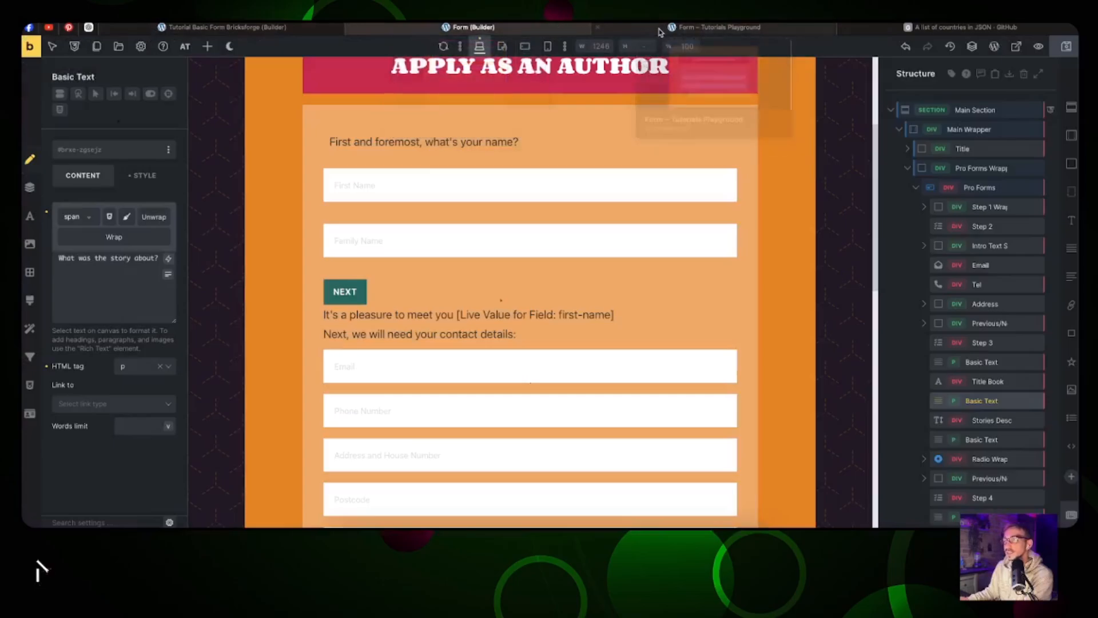
click(660, 30)
click(469, 27)
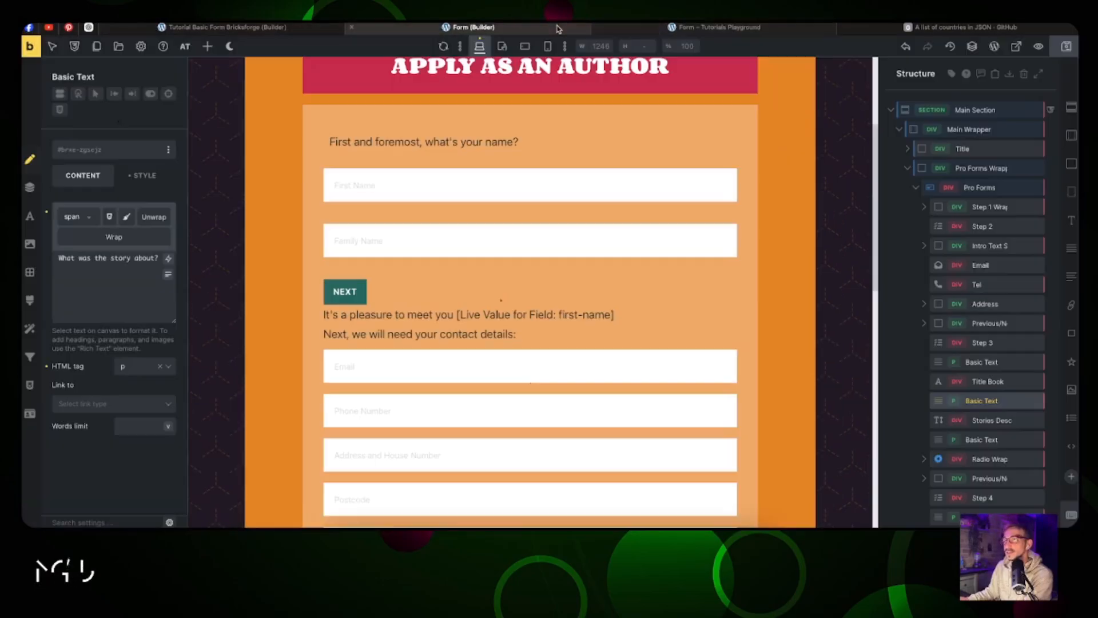
click(308, 28)
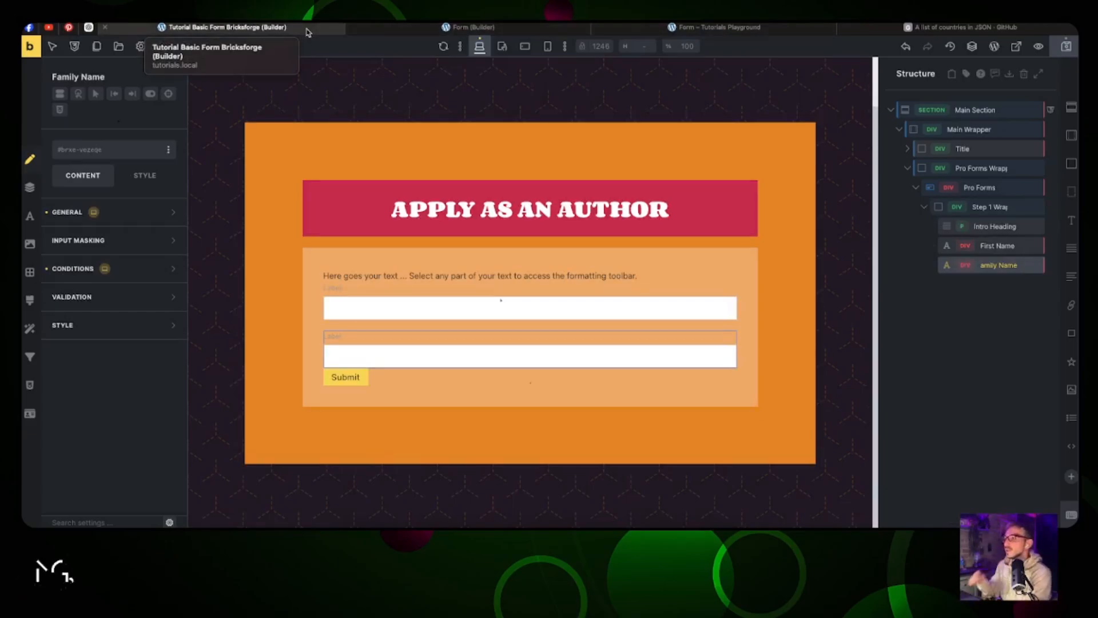
Step: Add a Next Step button and a new Step, ordering Next Step first, then view the reference form
click(208, 46)
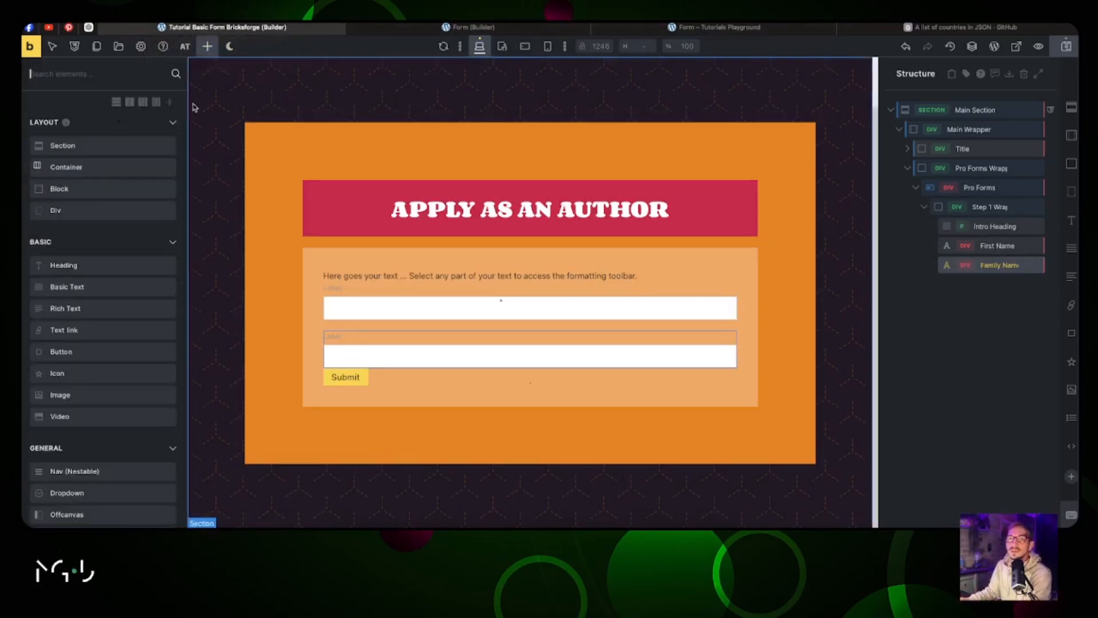
scroll(136, 229, down, 10)
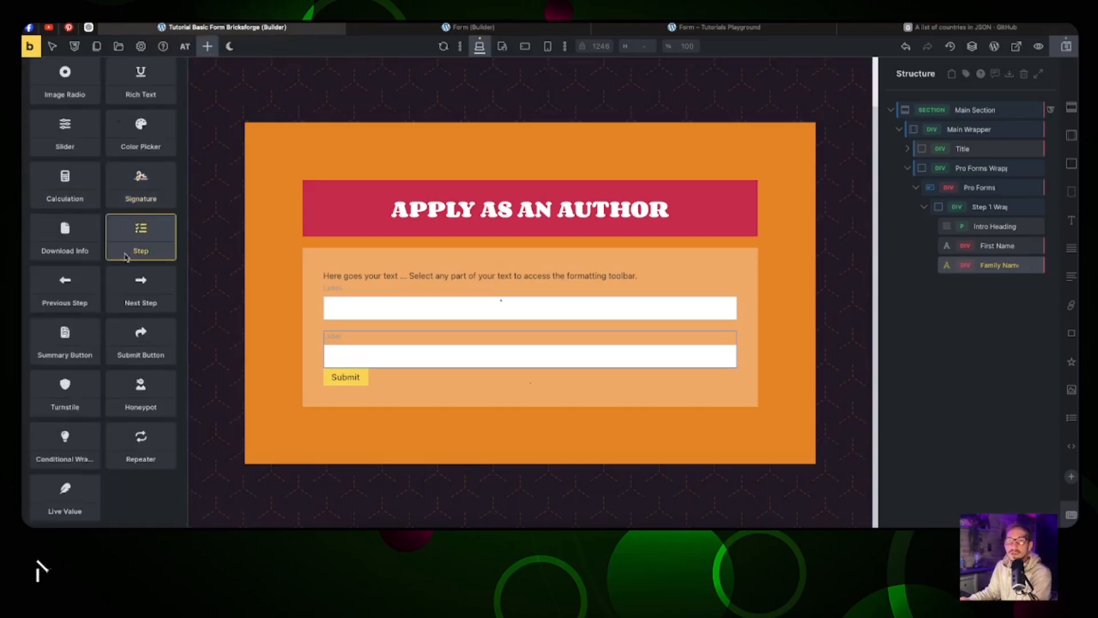
click(139, 291)
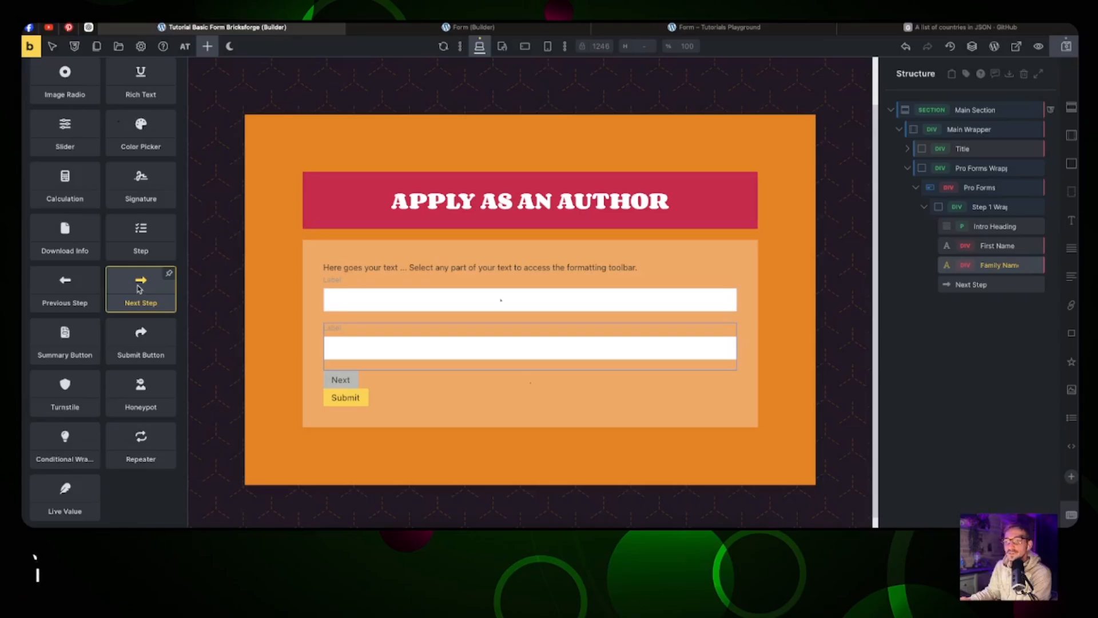
click(135, 246)
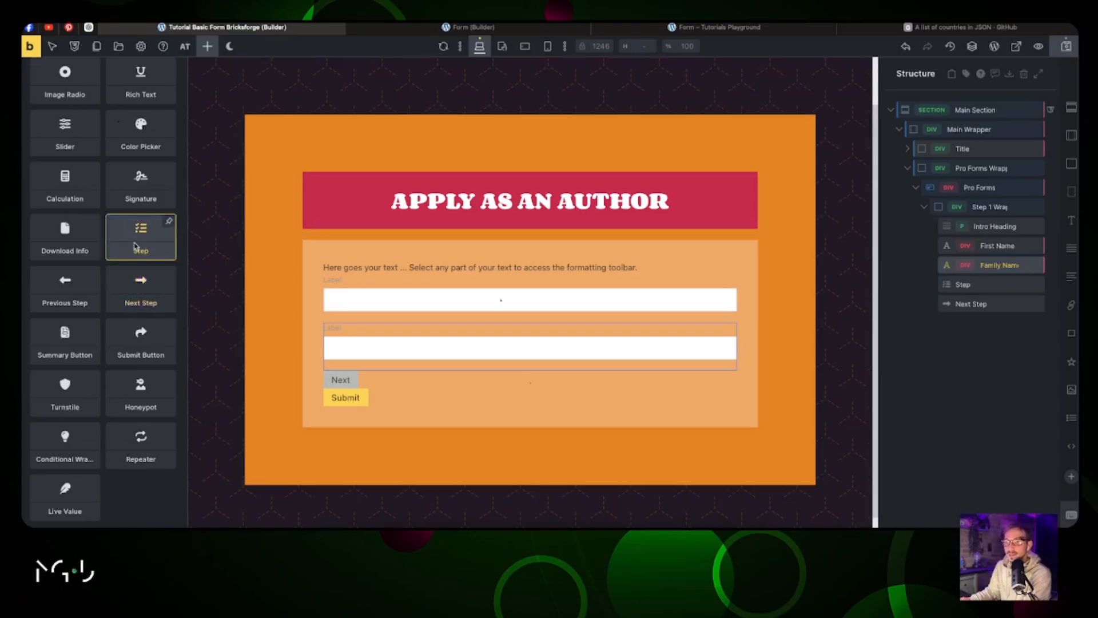
click(992, 304)
drag(992, 304, 988, 283)
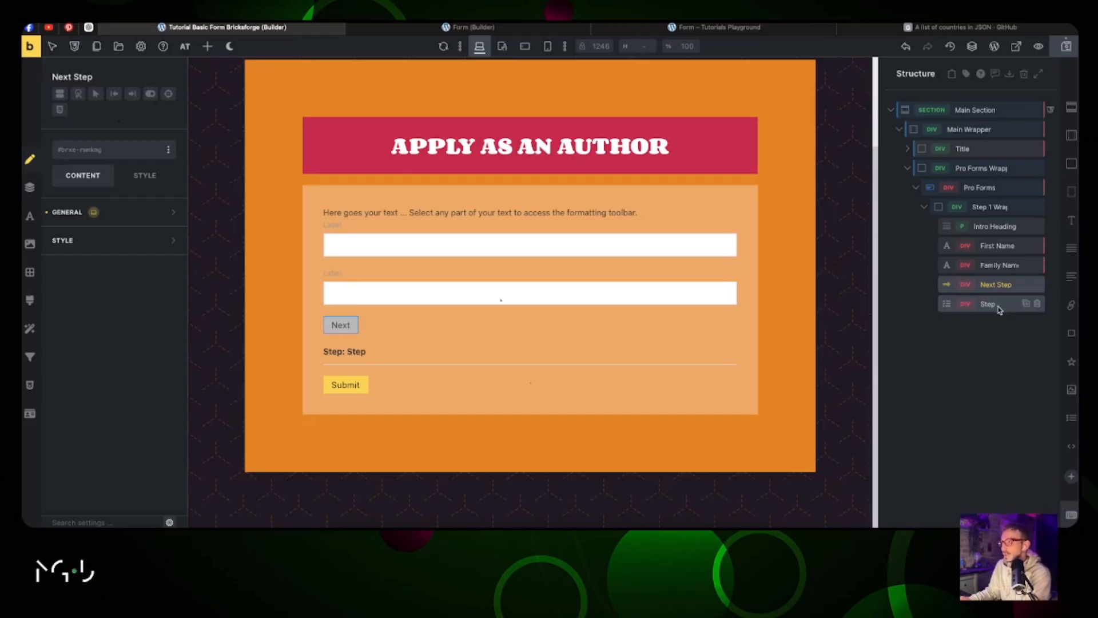
click(469, 27)
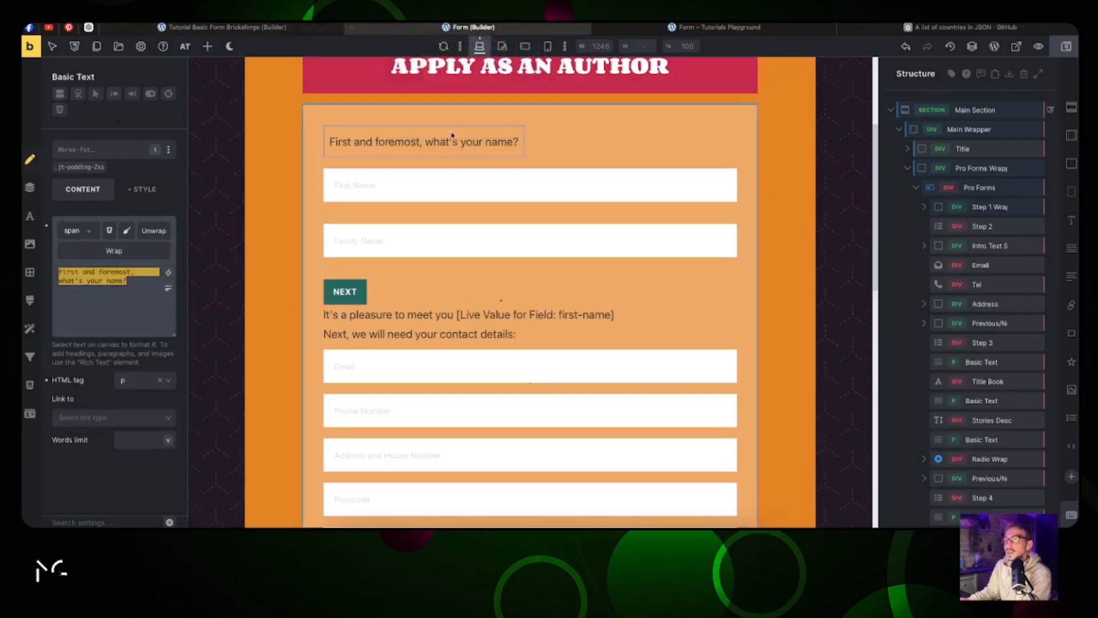
Step: Copy the intro heading's styles and compare with the reference form builder and its live page
right_click(452, 137)
click(470, 230)
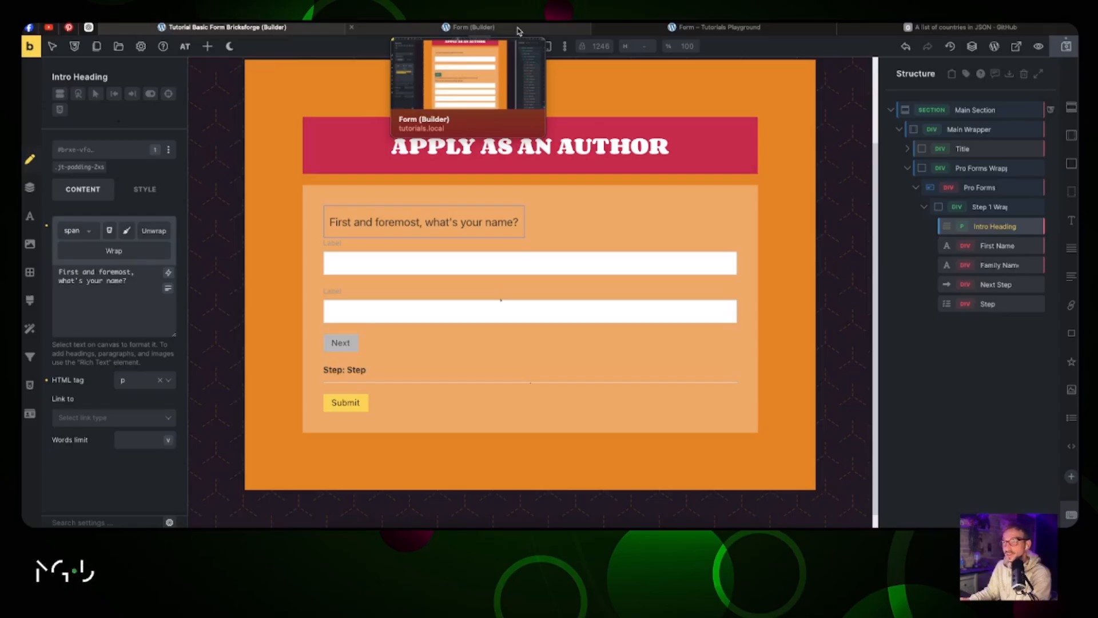
click(518, 31)
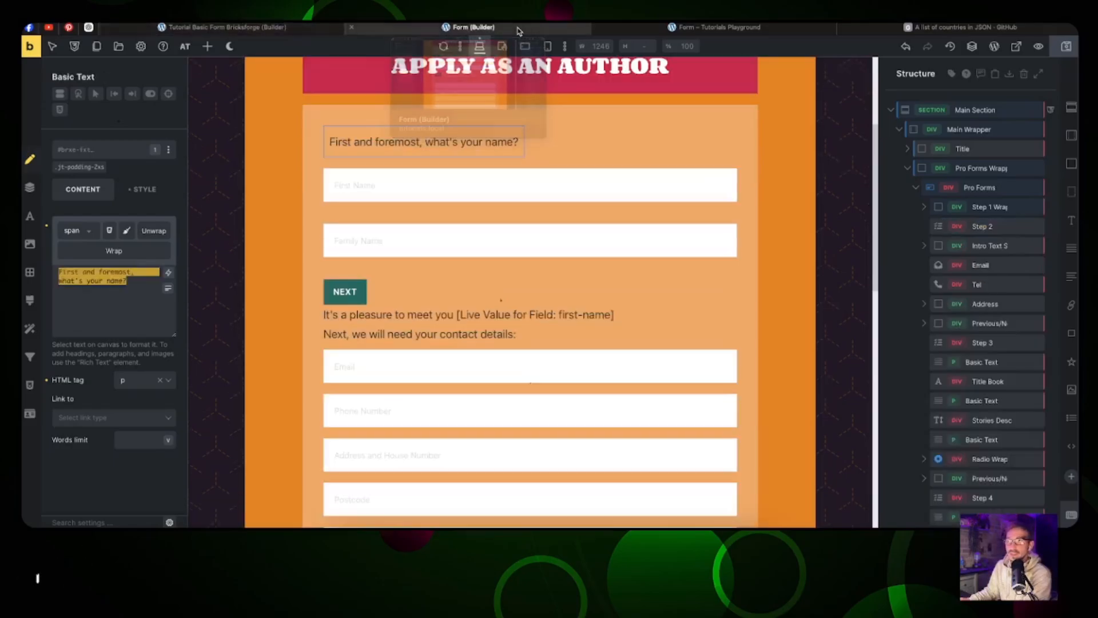
click(661, 28)
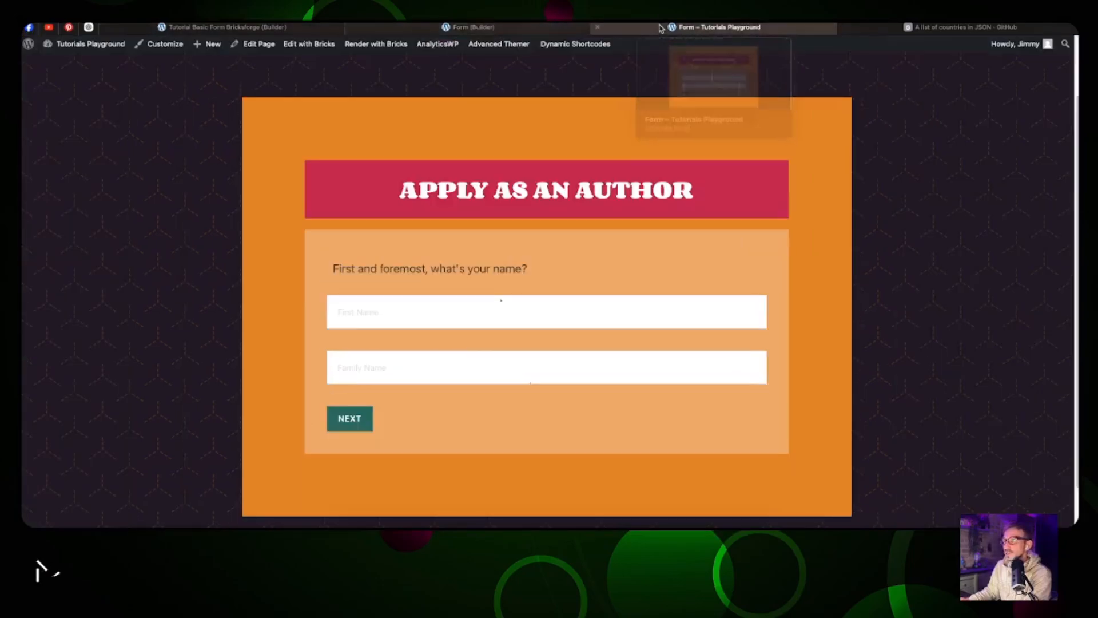
click(297, 28)
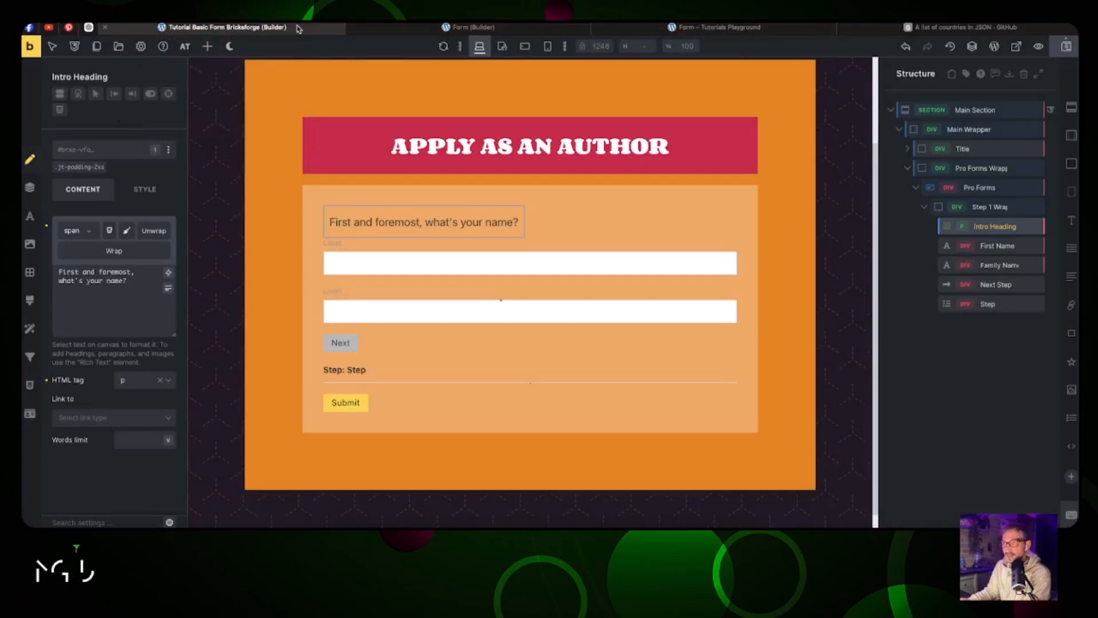
click(478, 28)
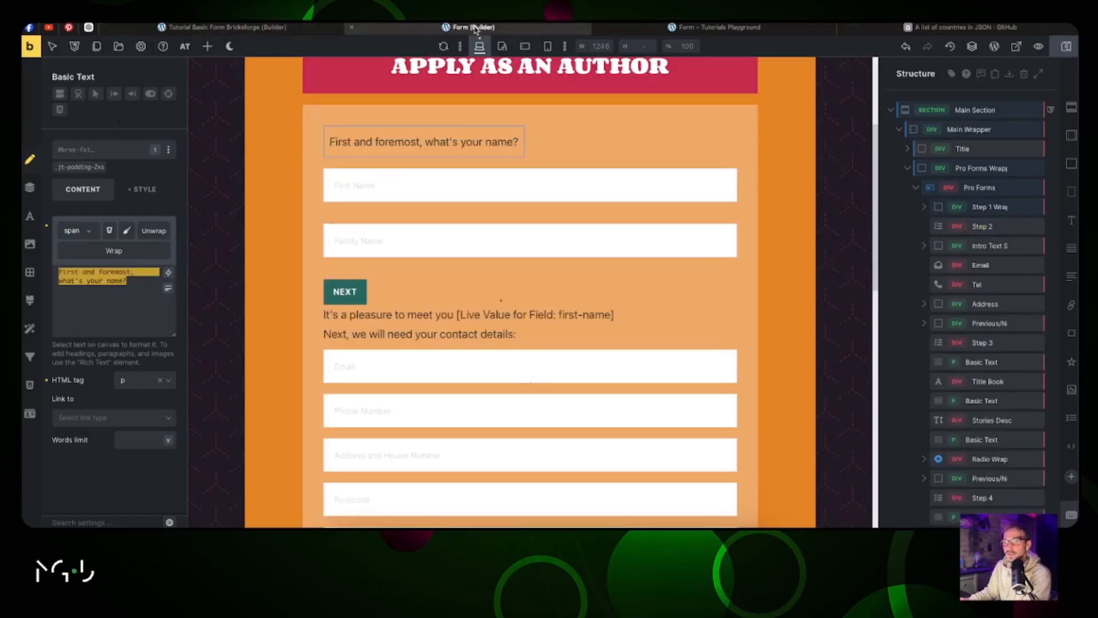
click(228, 28)
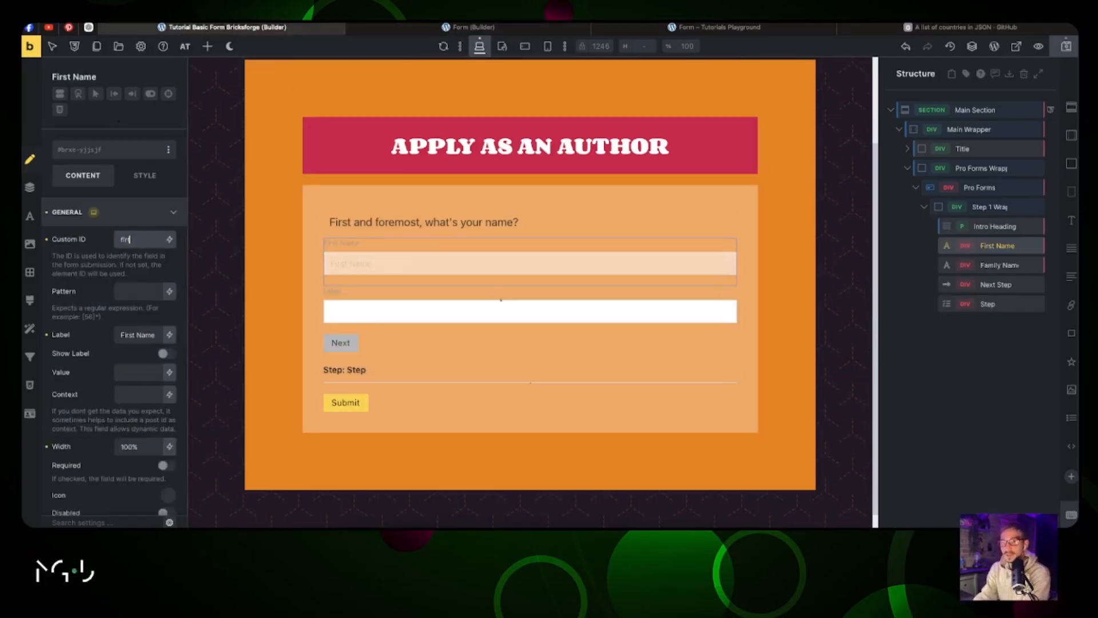
Step: Type 'st-name' into the First Name field and make First Name required
text(st)
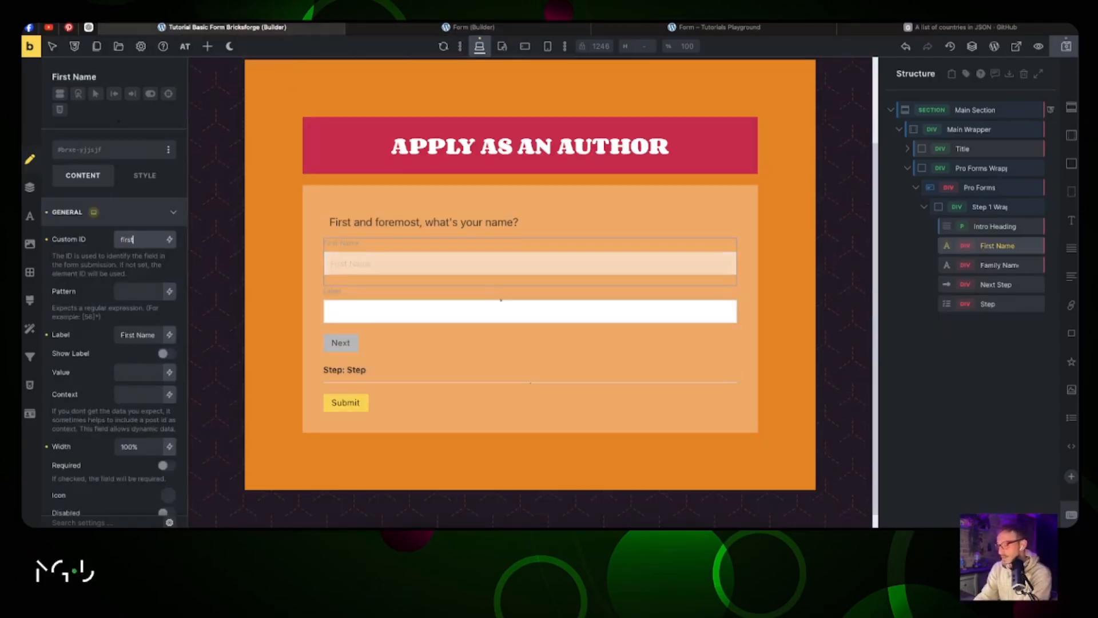
text(-name)
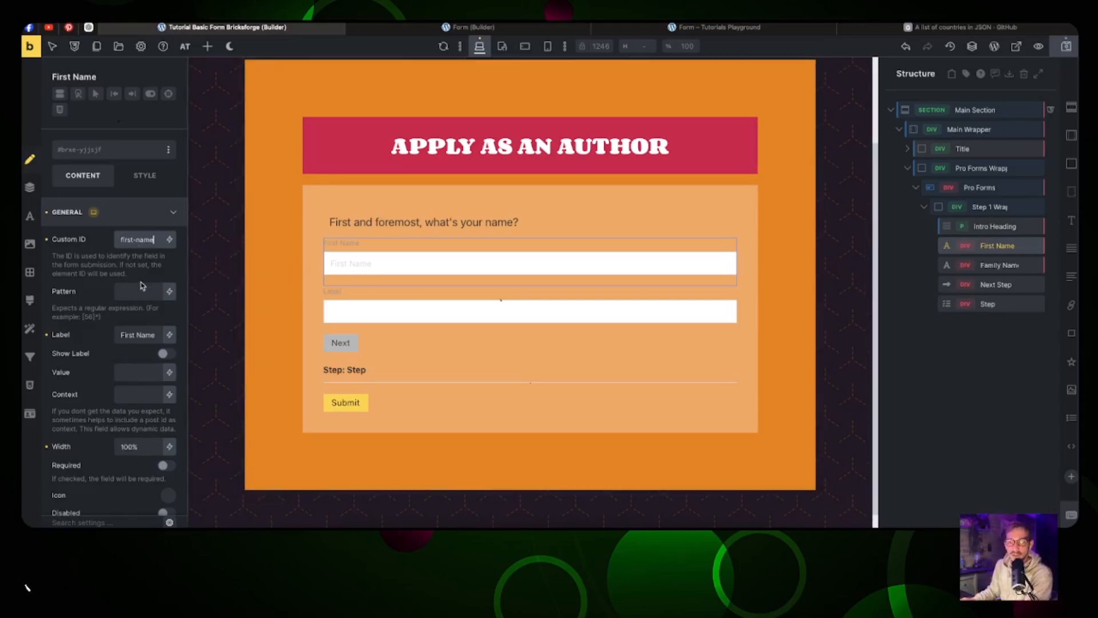
scroll(143, 381, down, 2)
click(164, 397)
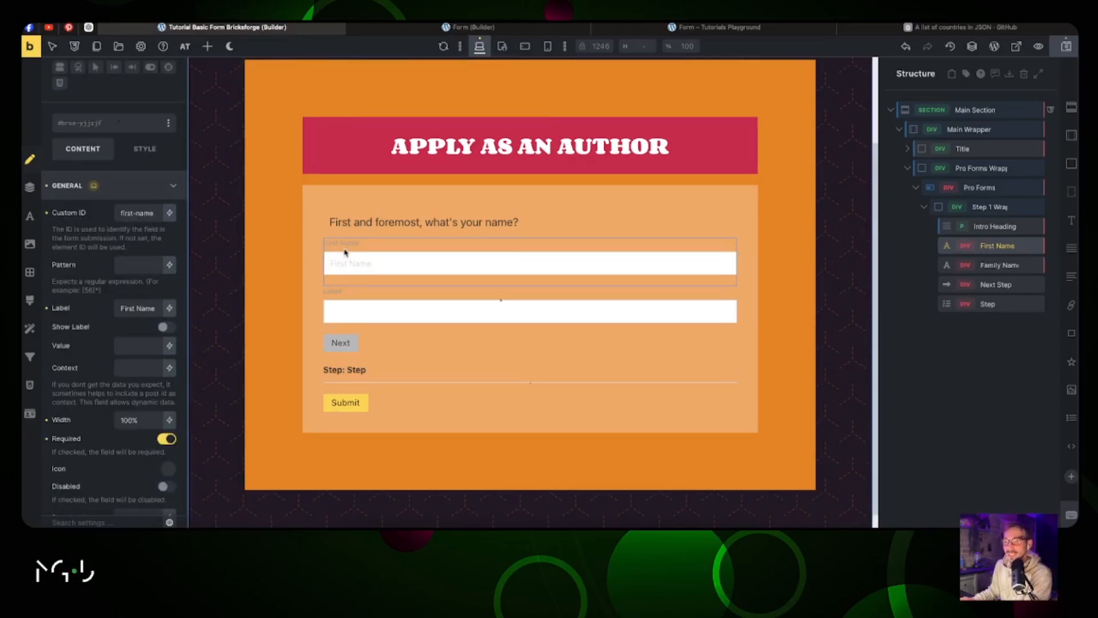
Step: Give the second name field ID family-name, with label and placeholder 'Family Name'
click(342, 299)
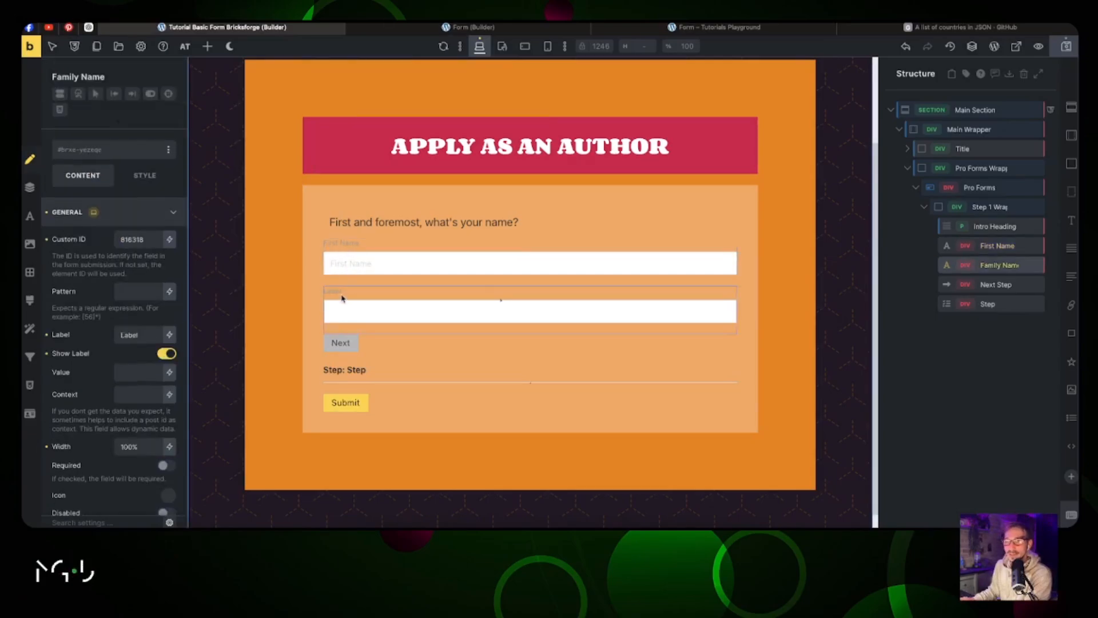
double_click(135, 241)
text(family-name)
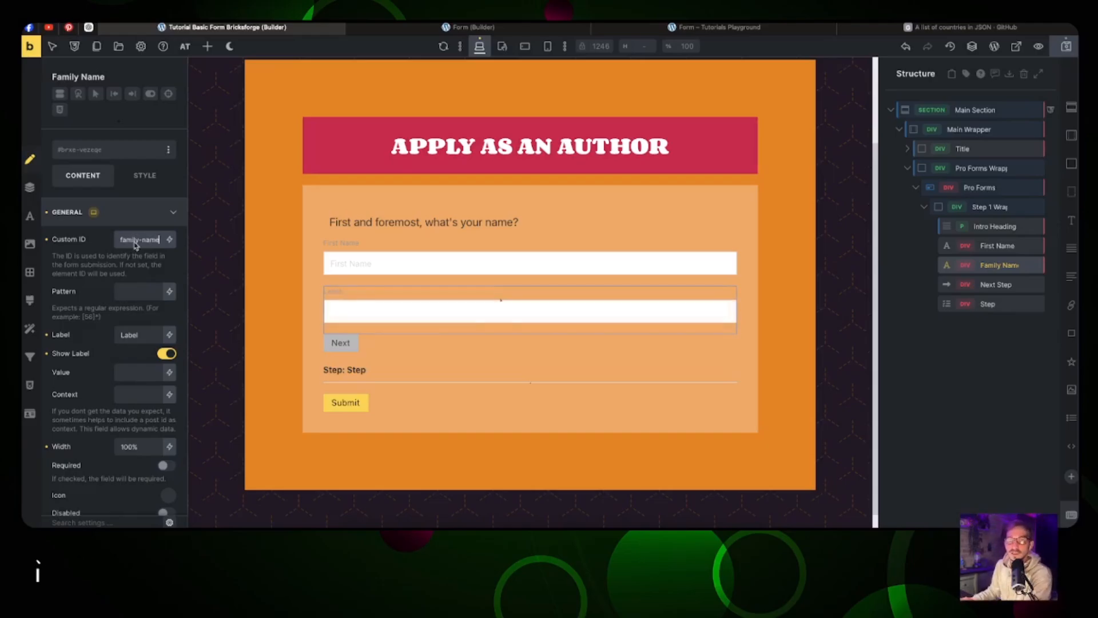
key(Tab)
text(Family Name)
key(super+a)
key(super+c)
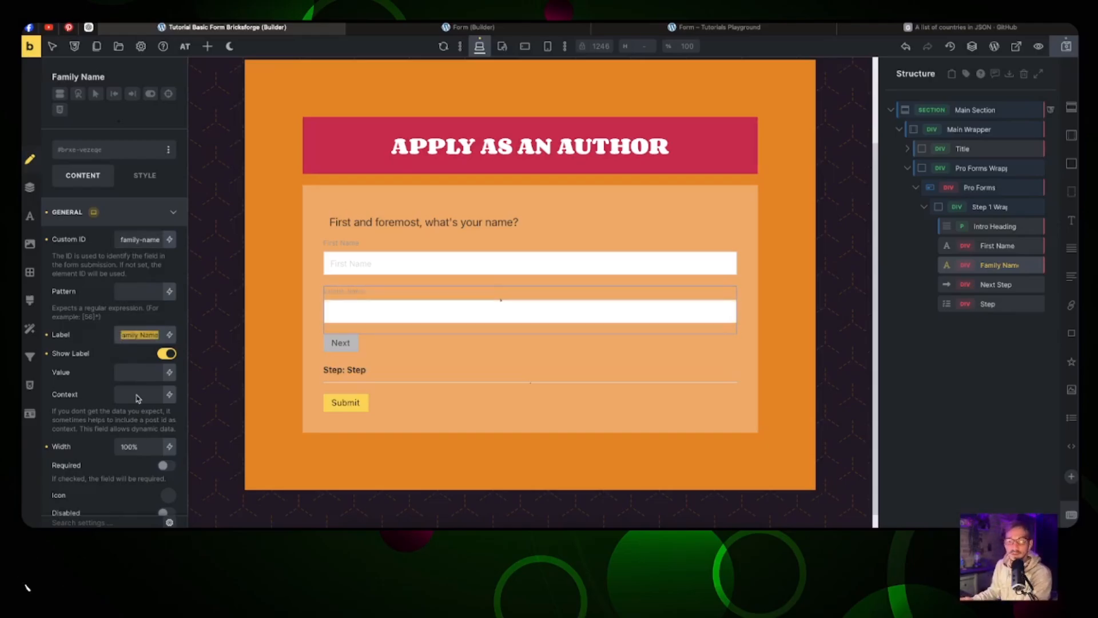
scroll(138, 397, down, 4)
click(139, 307)
key(super+v)
key(ctrl+Tab)
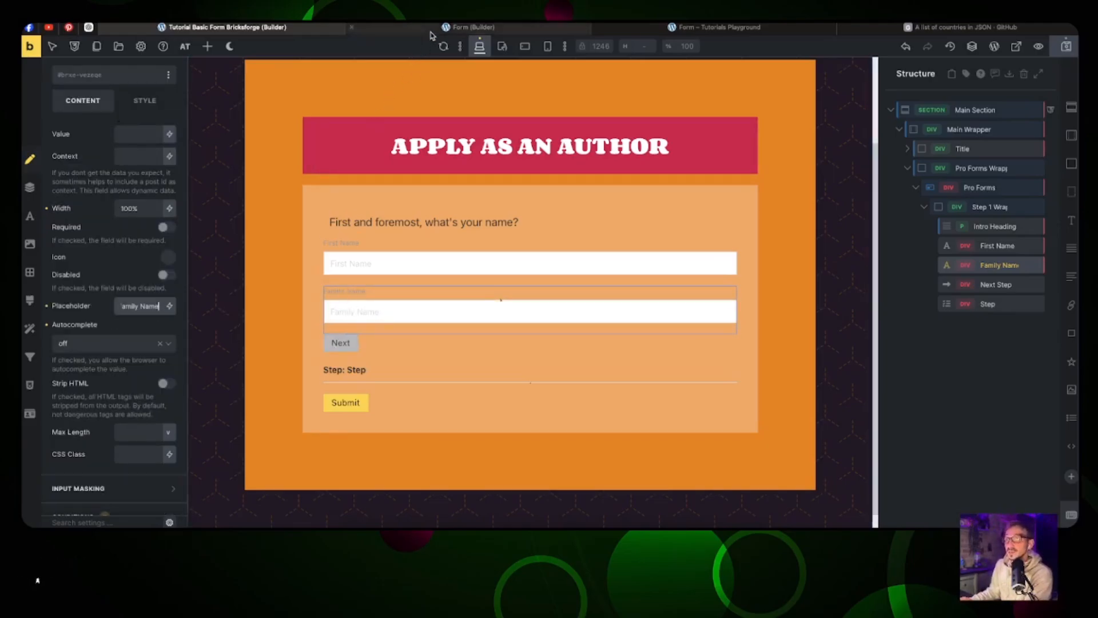
Step: Copy the longer form's NEXT button styles onto this form's Next button
right_click(353, 222)
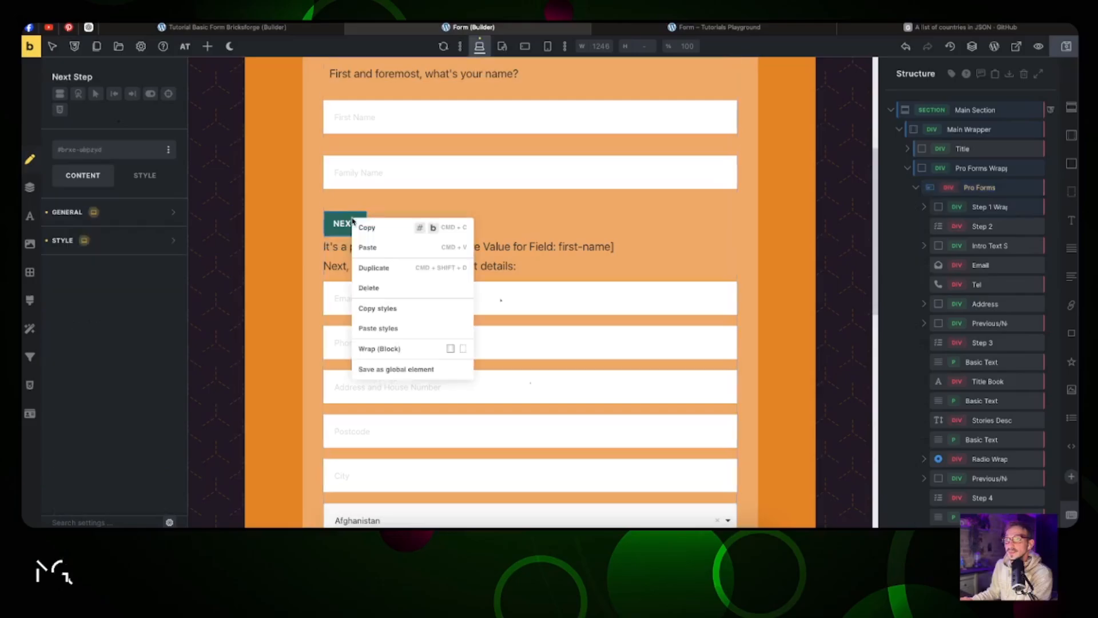
click(384, 312)
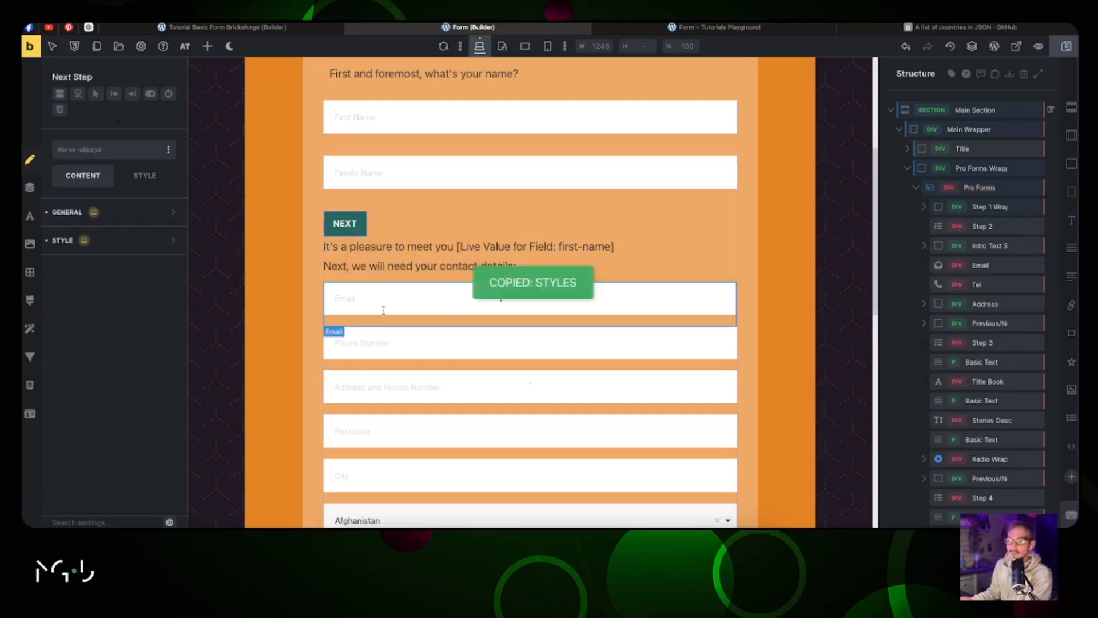
click(275, 28)
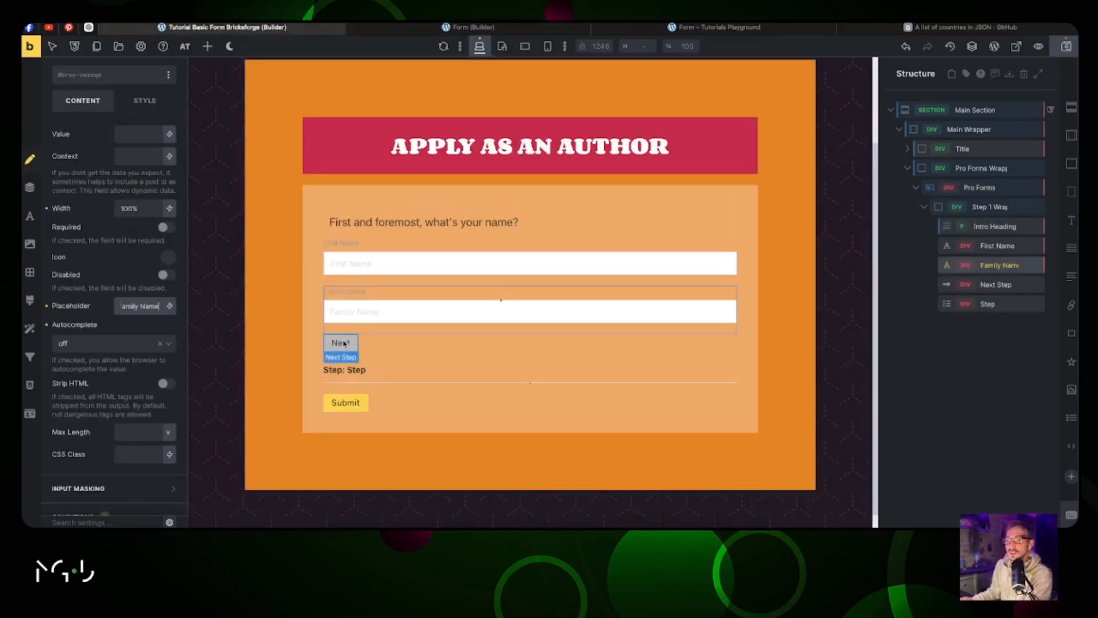
right_click(344, 342)
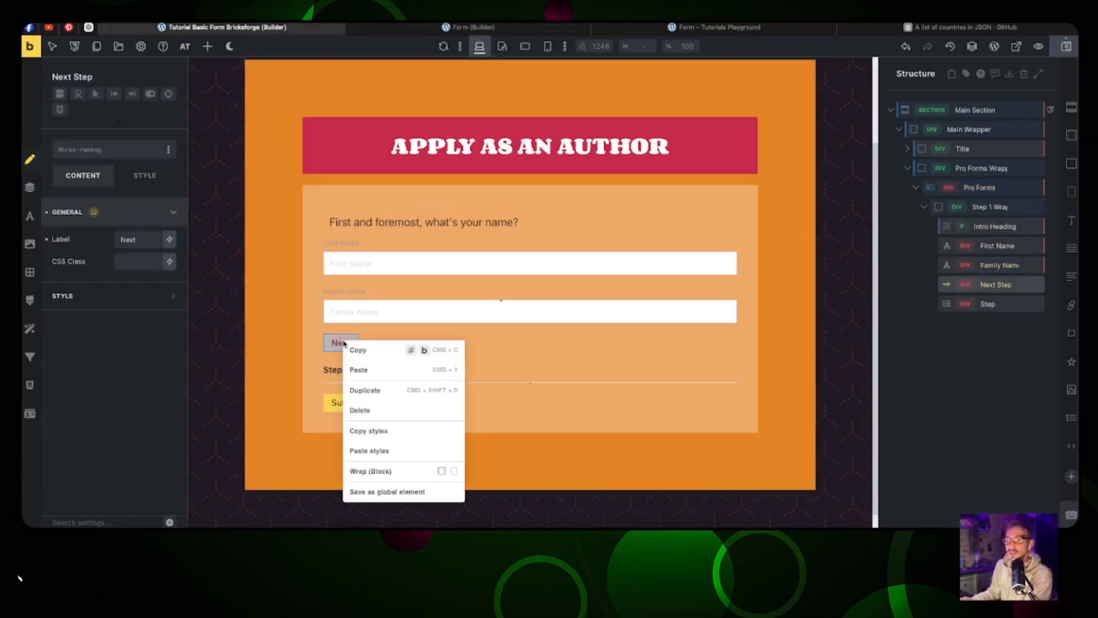
click(364, 452)
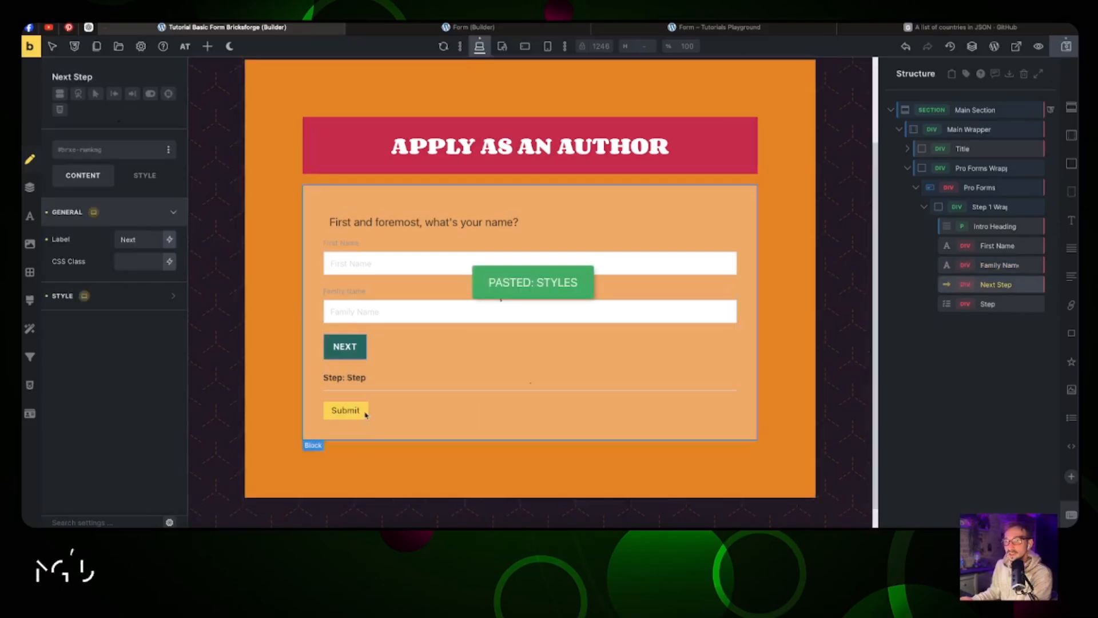
Step: Paste the longer form's First Name field styles onto this form's First Name field
click(451, 27)
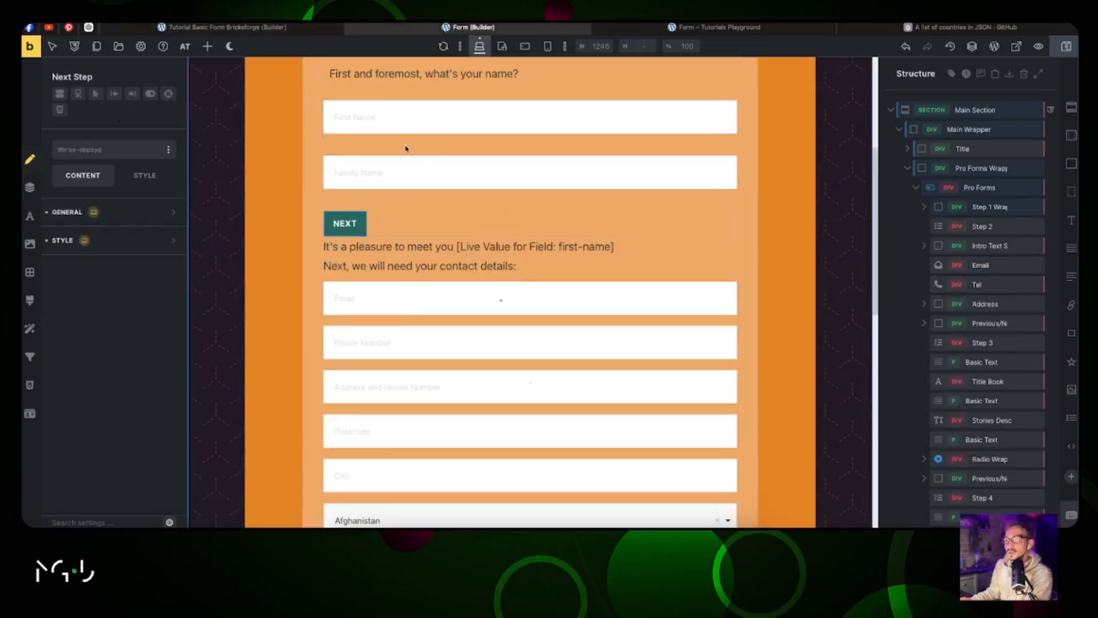
right_click(394, 116)
click(420, 207)
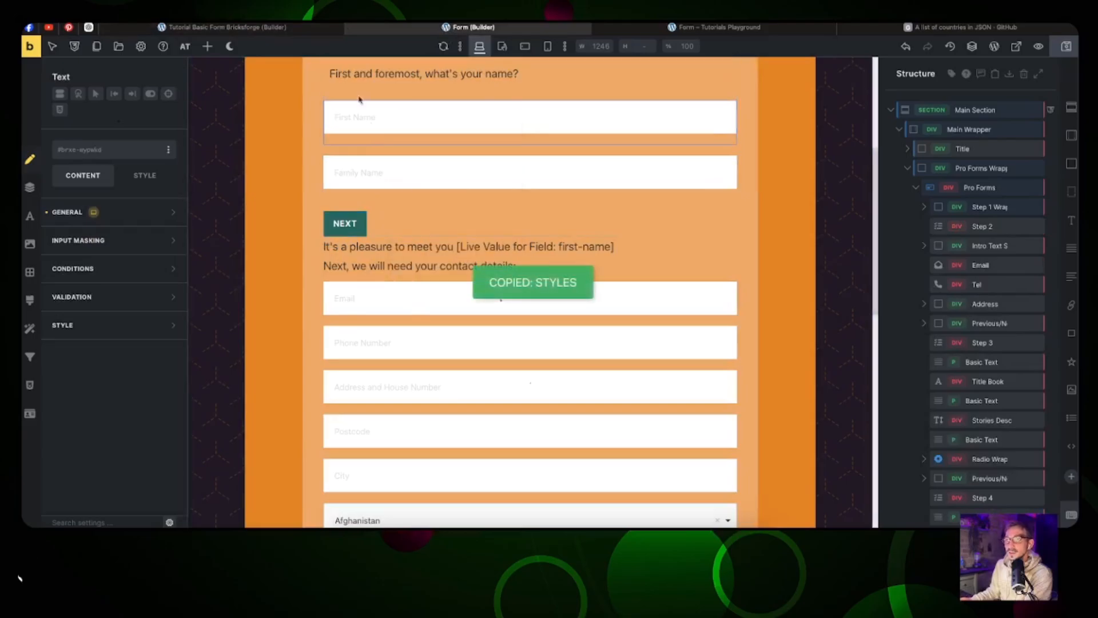
click(294, 27)
right_click(382, 259)
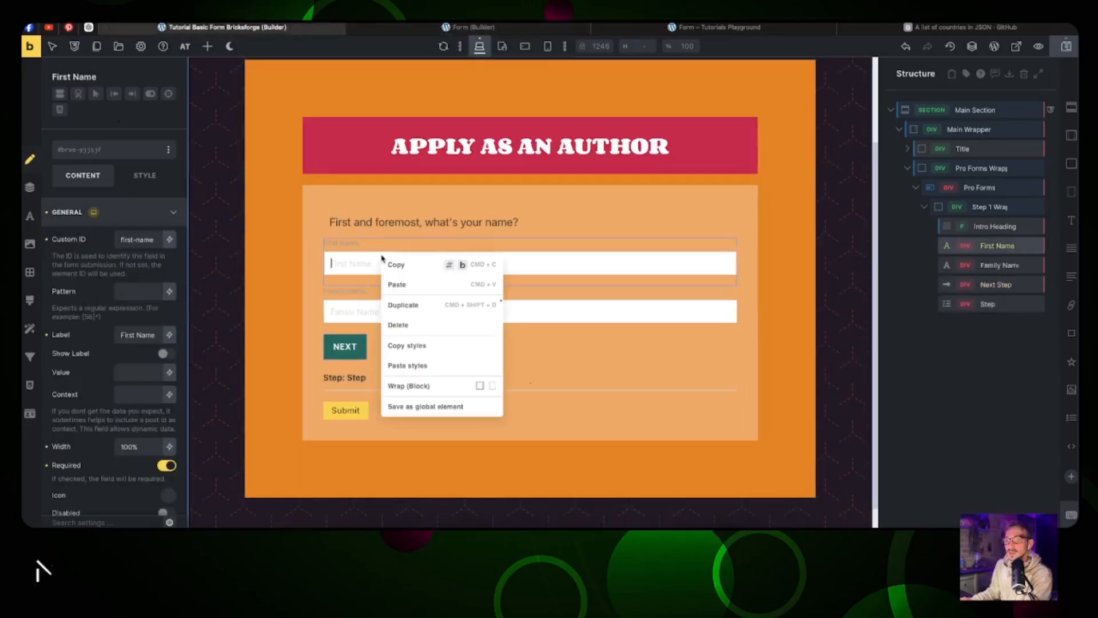
click(417, 366)
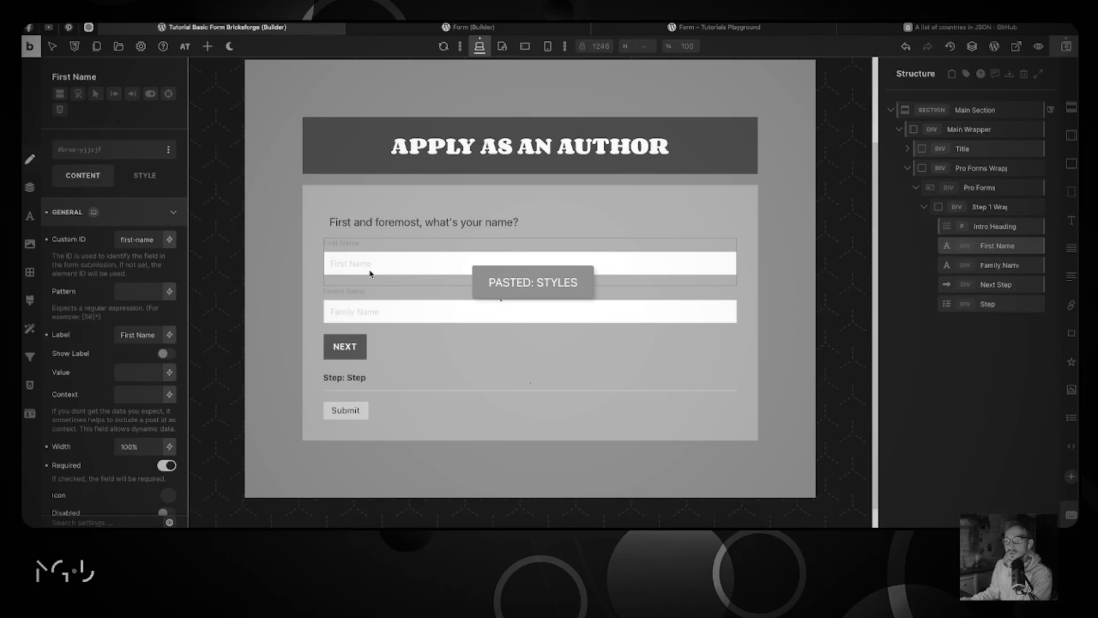
click(127, 212)
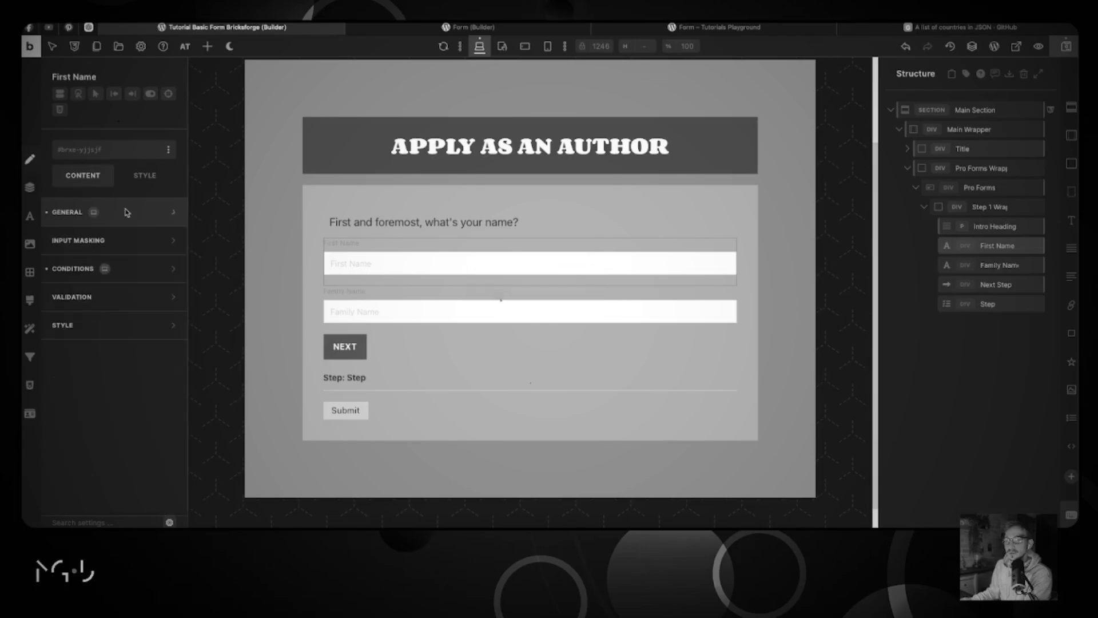
click(331, 309)
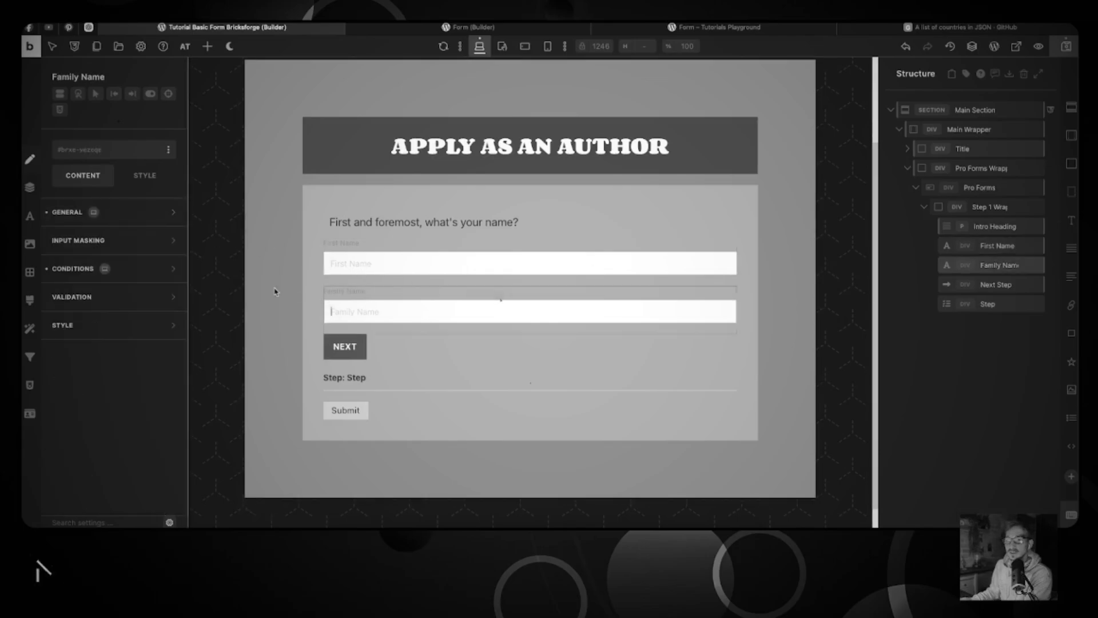
Step: Re-copy the longer form's First Name styles and reapply them to First Name
key(ctrl+Tab)
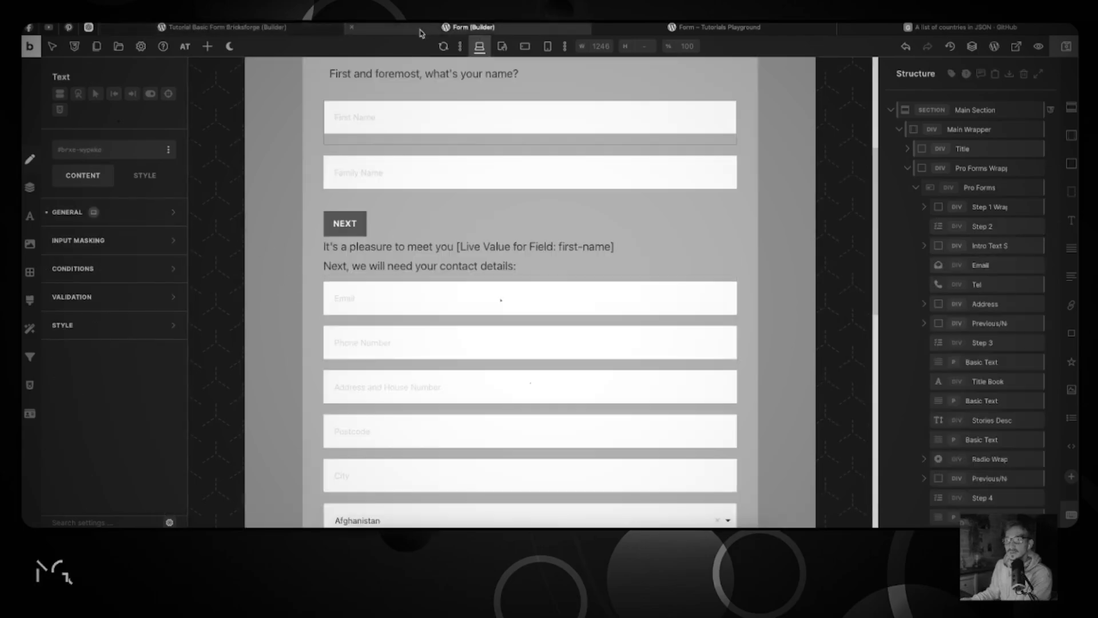
right_click(389, 125)
click(417, 214)
click(298, 28)
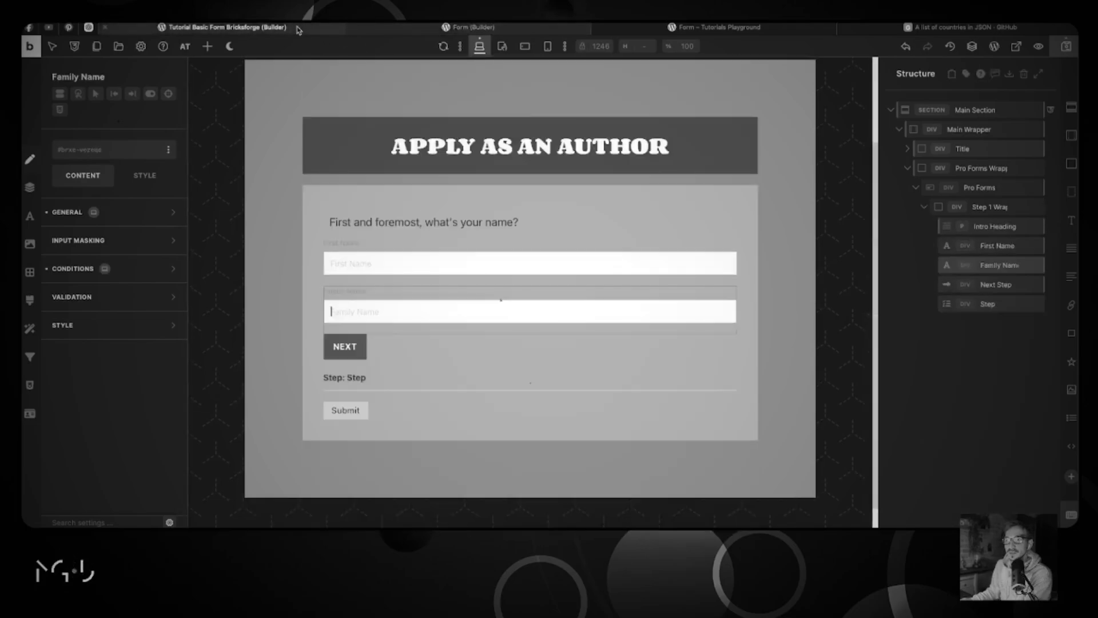
click(387, 270)
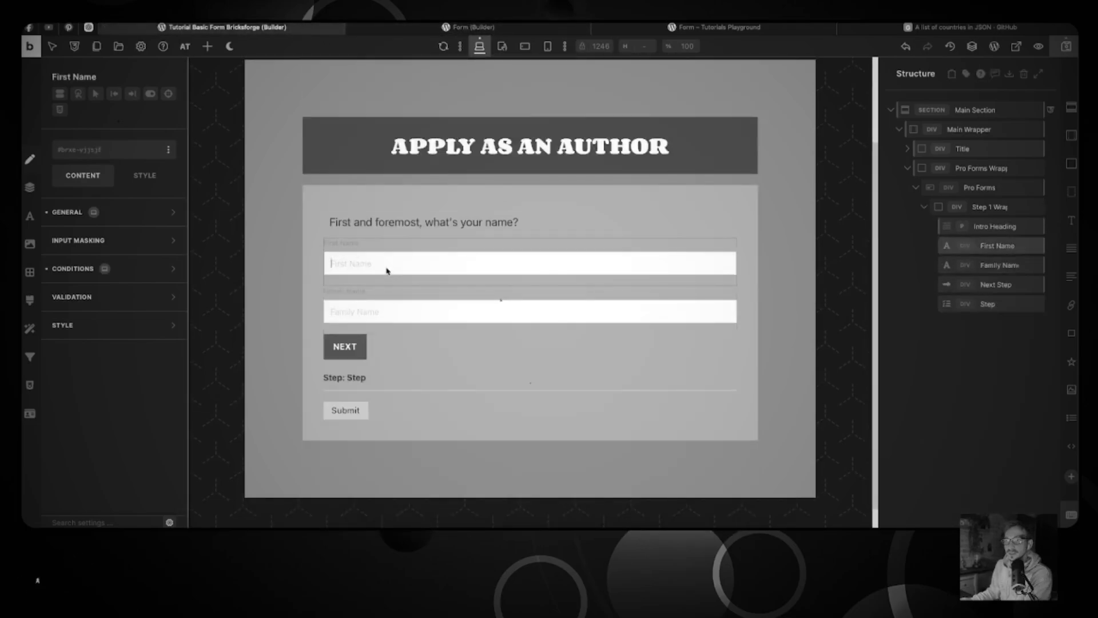
right_click(386, 271)
click(421, 382)
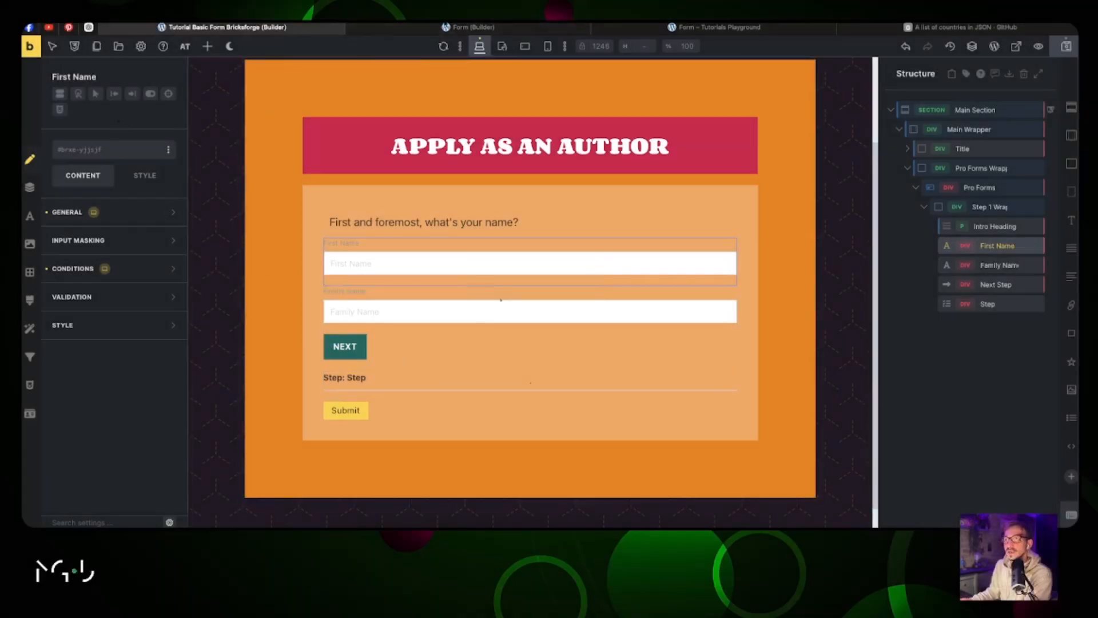
Step: Inspect the longer form's text field style and padding settings for comparison
key(ctrl+Tab)
click(93, 212)
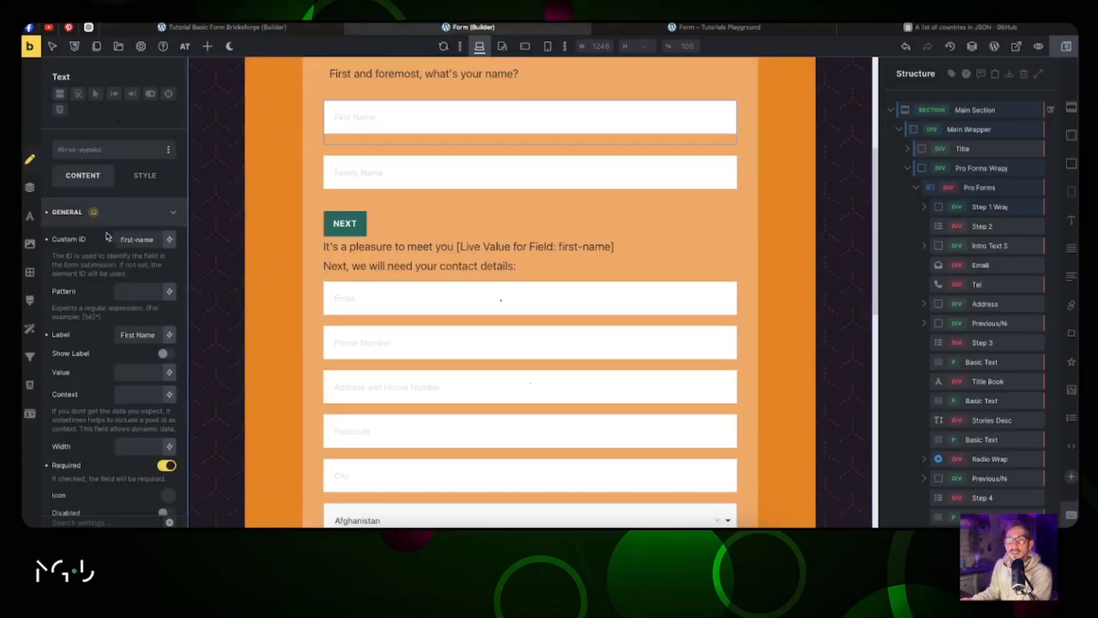
scroll(129, 284, down, 4)
scroll(131, 281, up, 4)
scroll(137, 295, down, 6)
click(139, 490)
scroll(140, 364, down, 1)
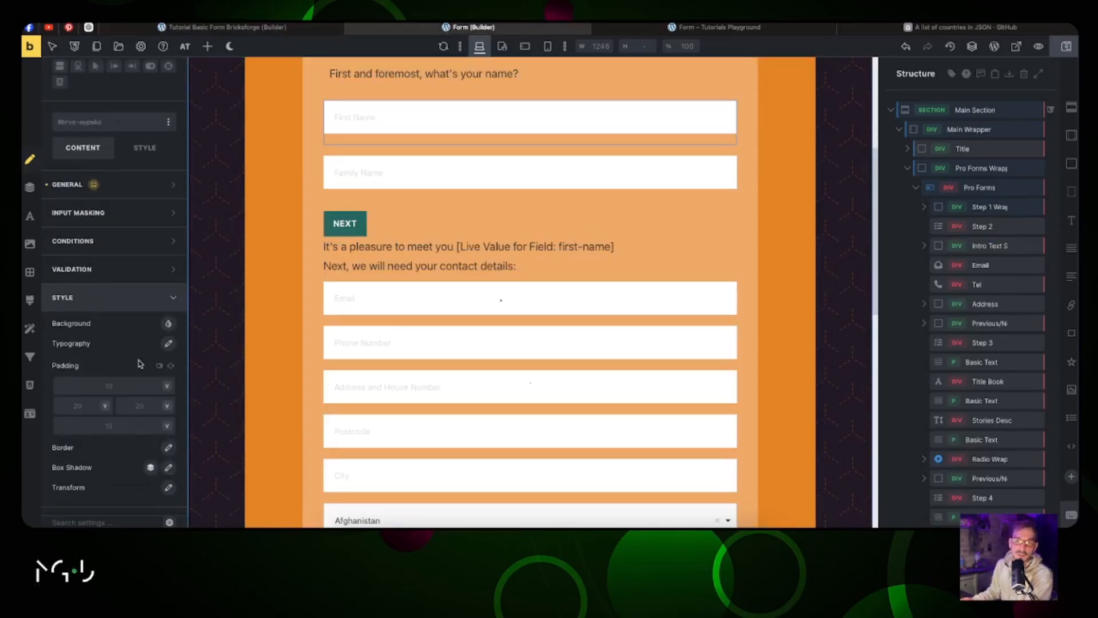
scroll(114, 365, up, 1)
Step: Set First Name's padding to 10/20/10/20
key(ctrl+shift+Tab)
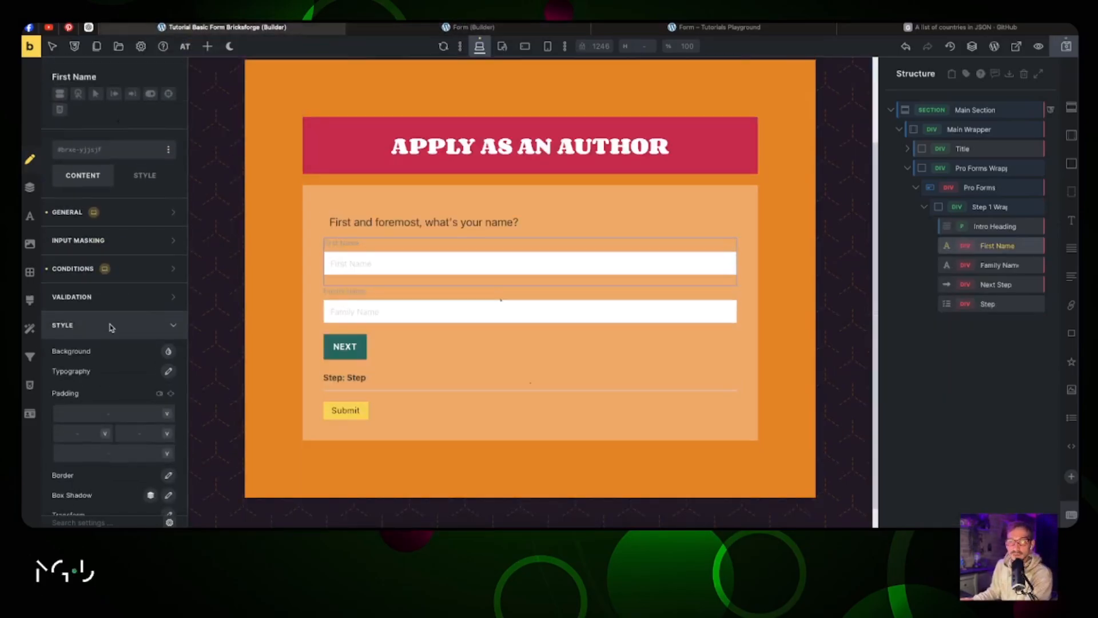
scroll(111, 343, down, 1)
click(108, 385)
text(10)
key(Tab)
text(20	10	20)
click(114, 297)
Step: Copy First Name's styles onto the Family Name field and compare with the longer form
right_click(395, 267)
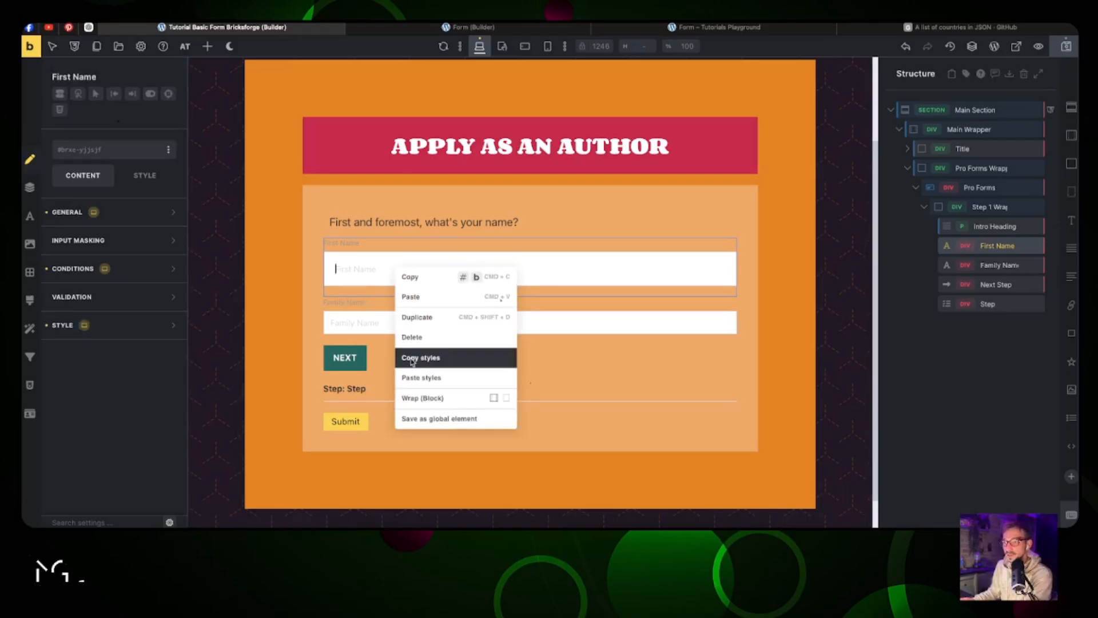
click(412, 359)
right_click(400, 327)
click(420, 432)
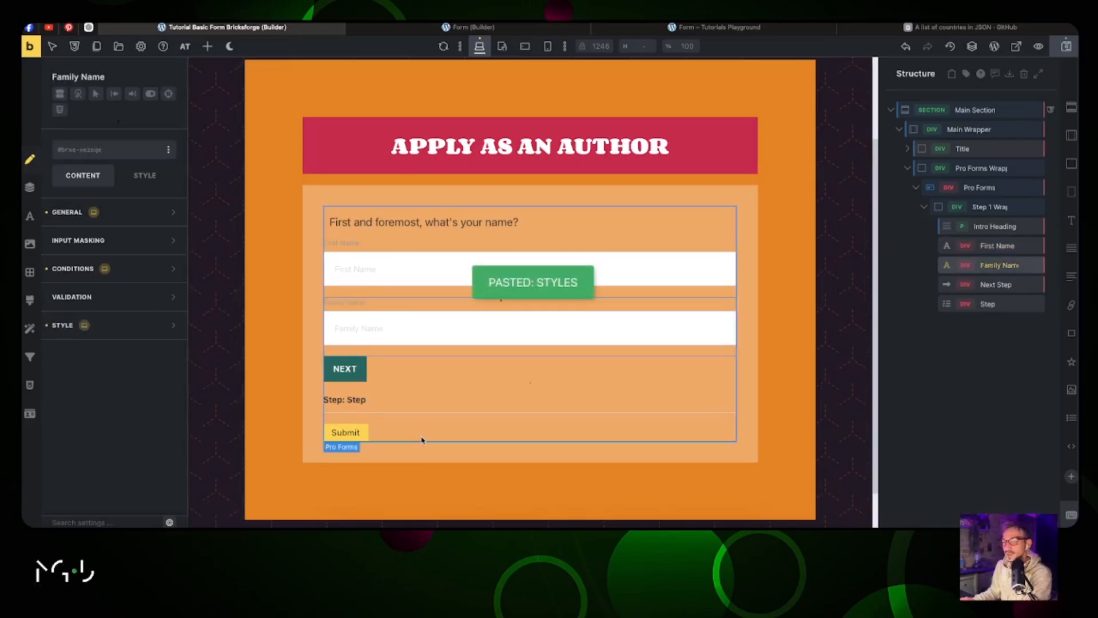
click(453, 28)
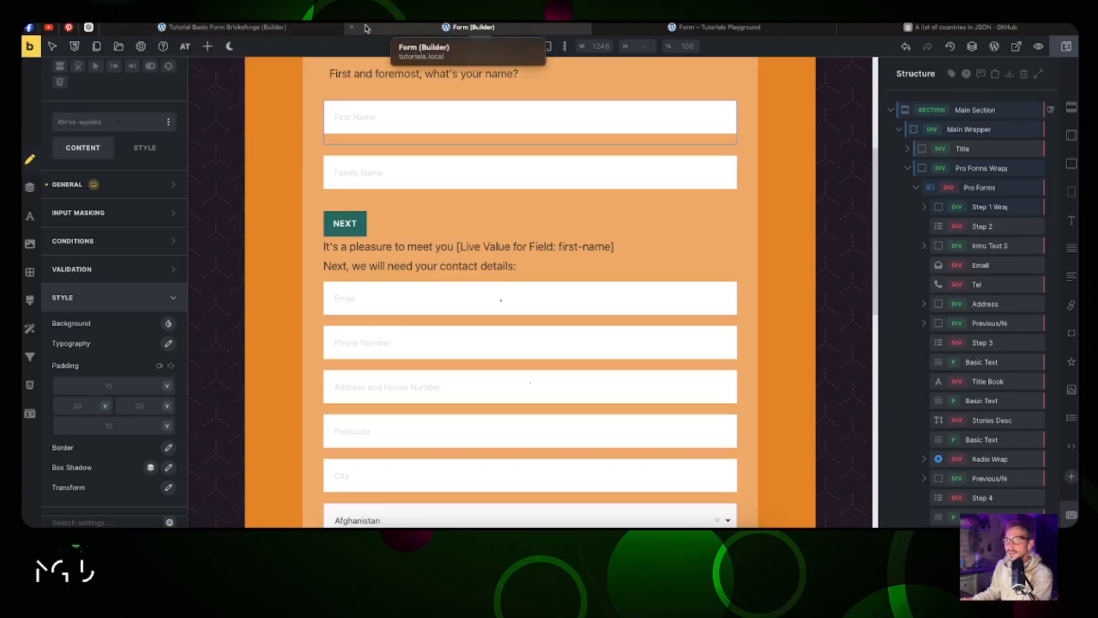
click(308, 31)
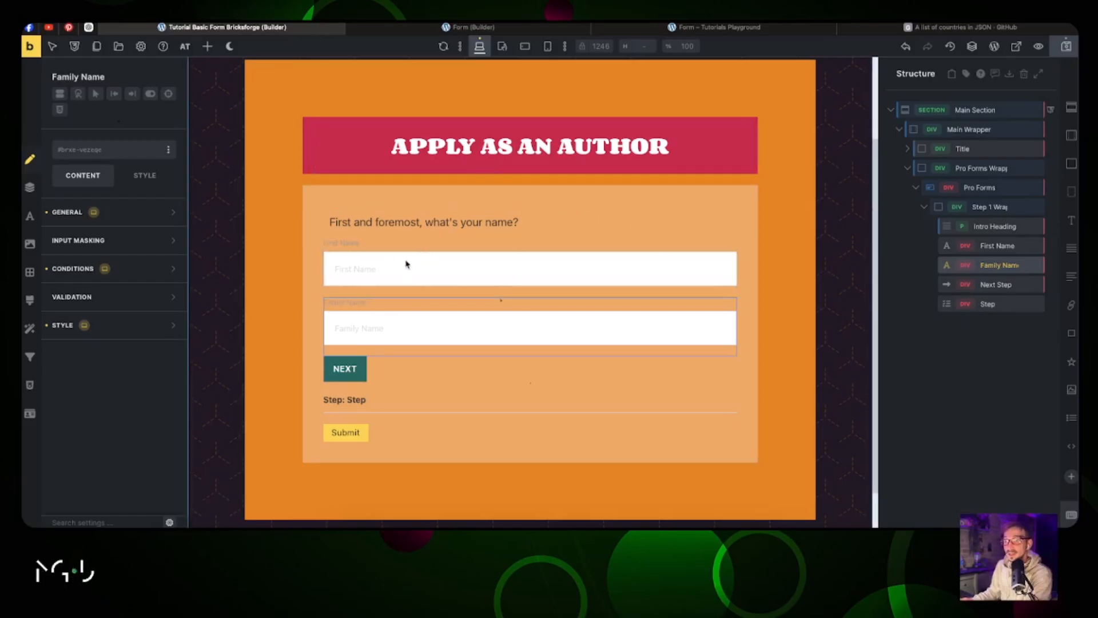
Step: Preview the form on the live site with test names 'Jim' and 'T', then return to the builder
click(1016, 46)
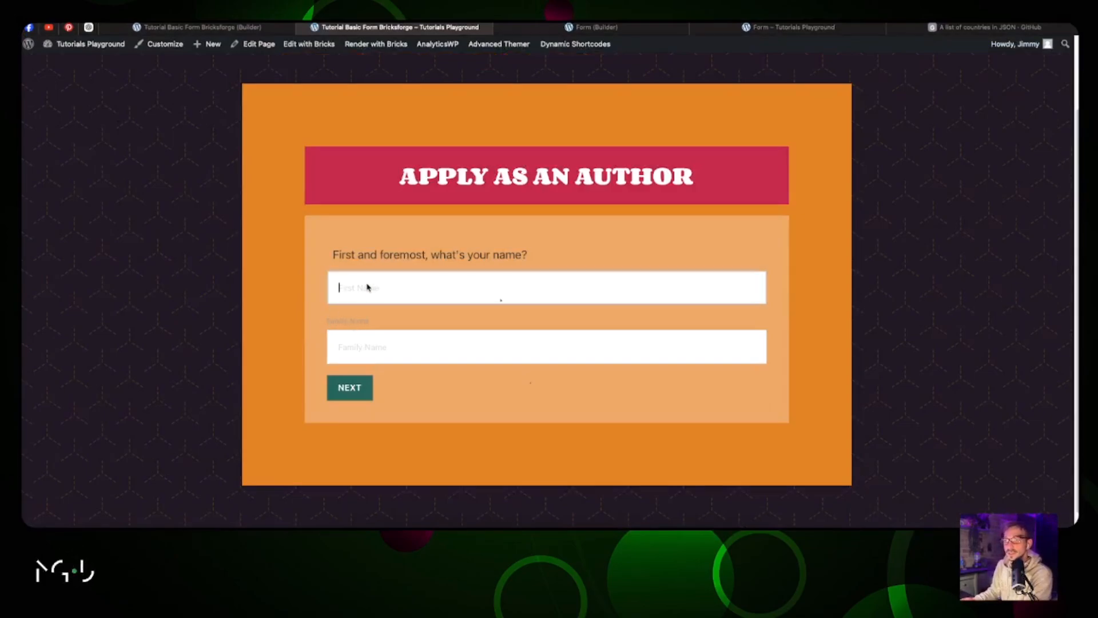
text(Jim)
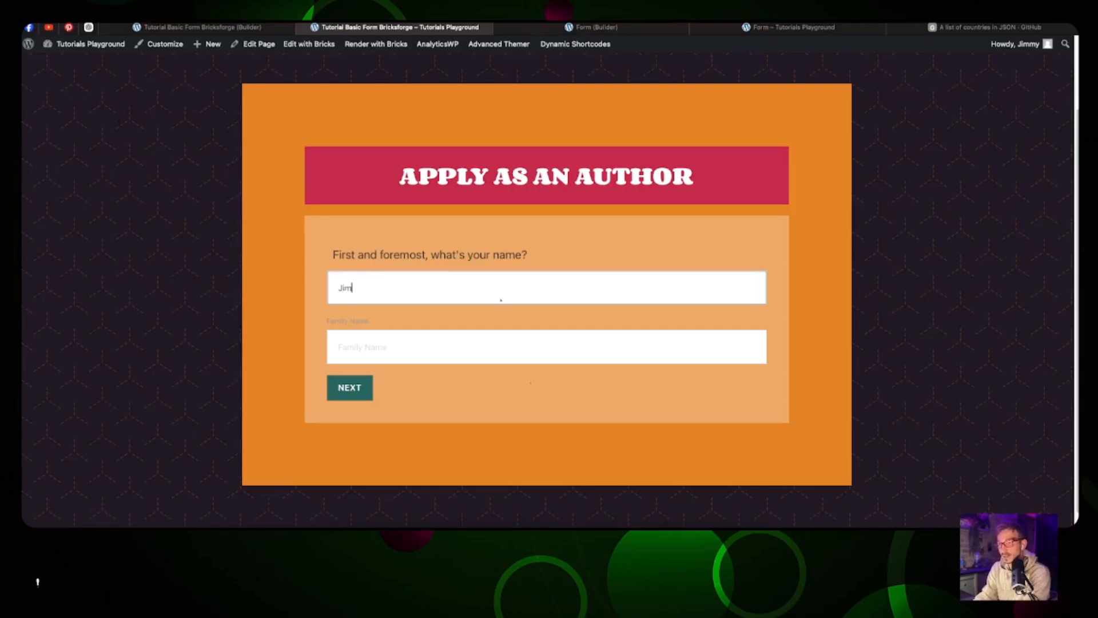
key(Tab)
text(T)
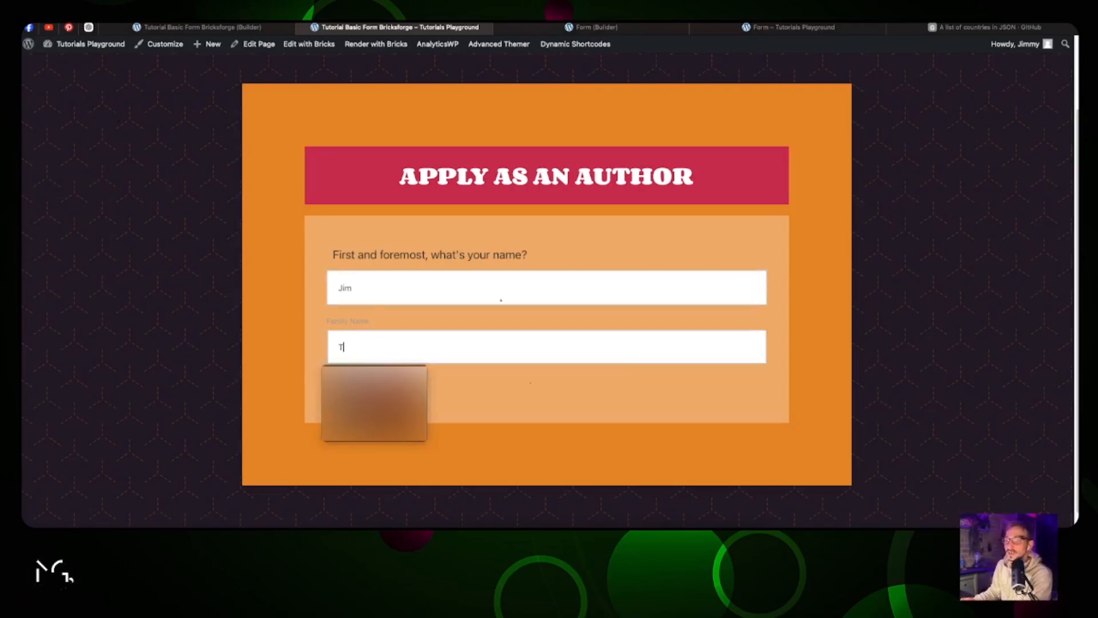
click(292, 365)
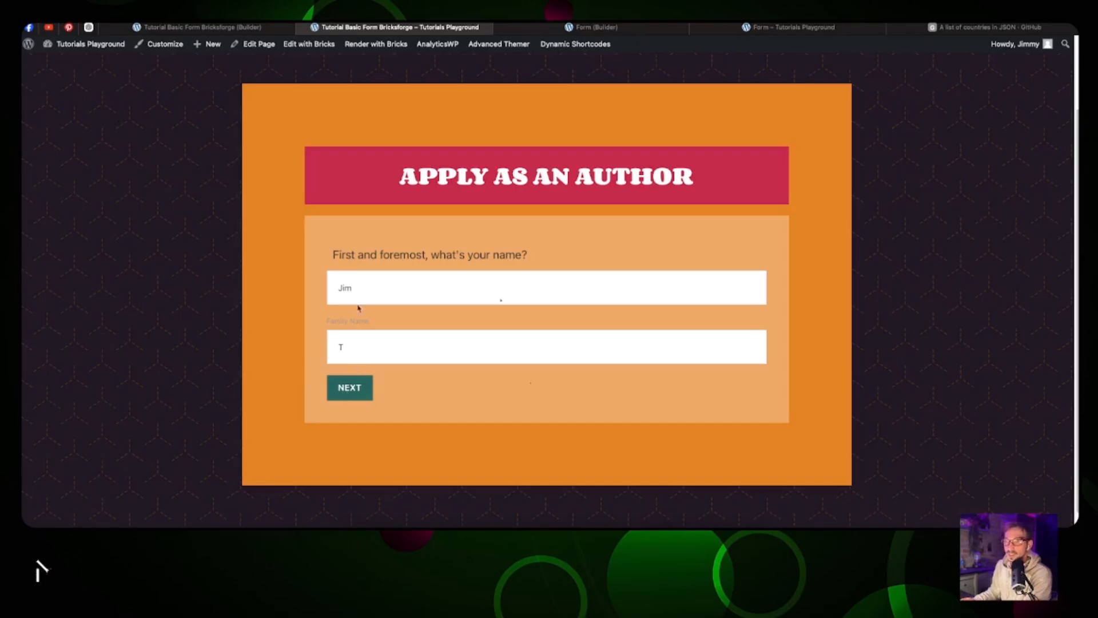
click(200, 26)
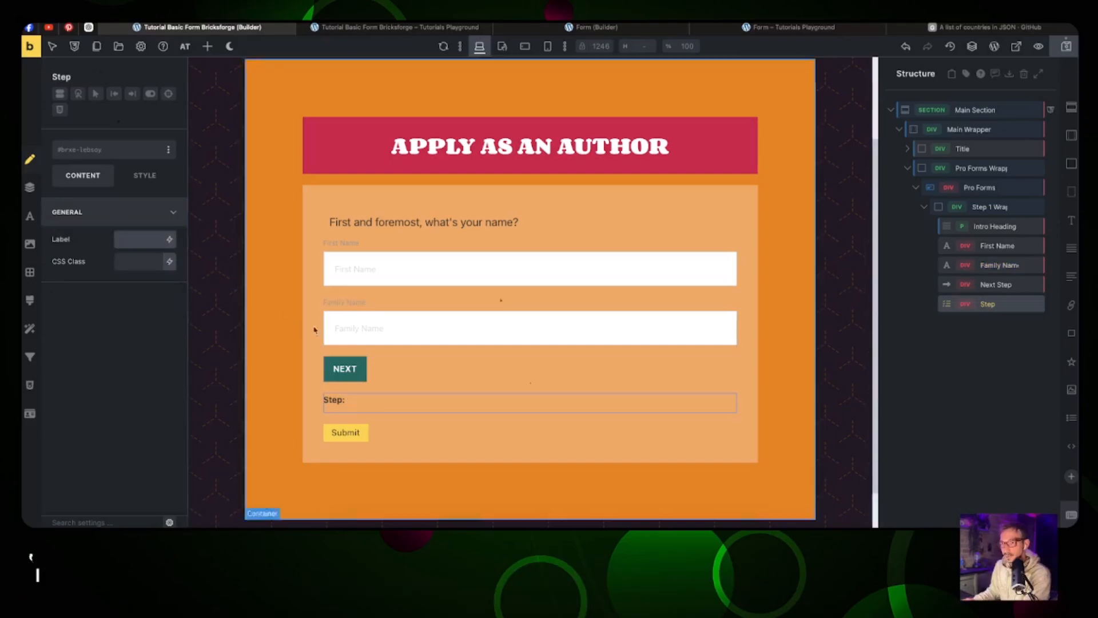
Step: Hide the Family Name label and add an empty block below the Step element
click(361, 309)
click(166, 355)
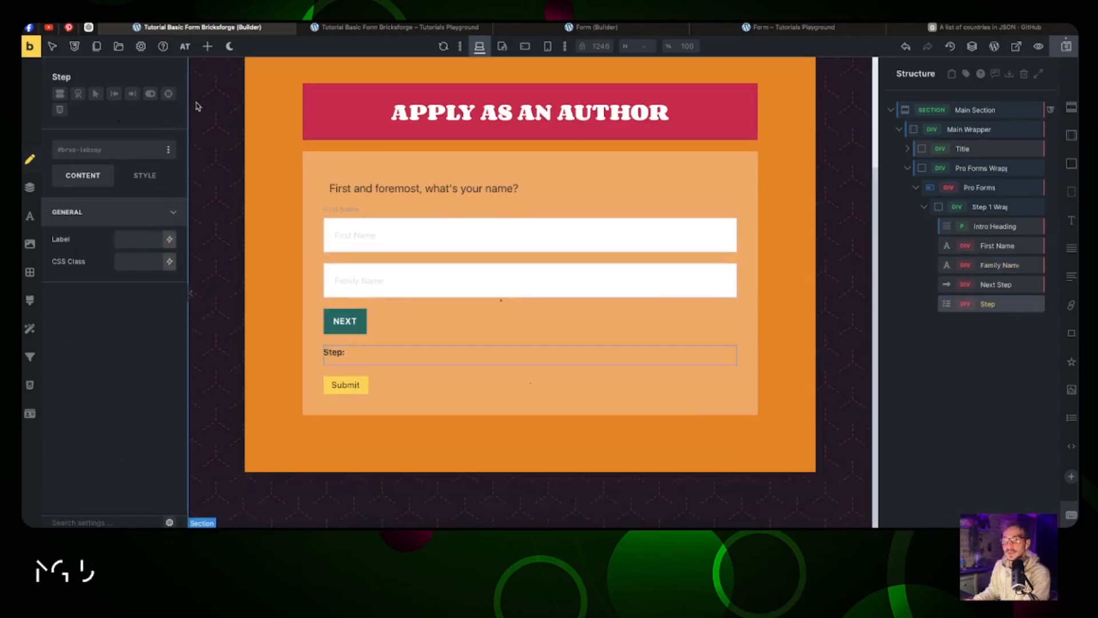
click(207, 47)
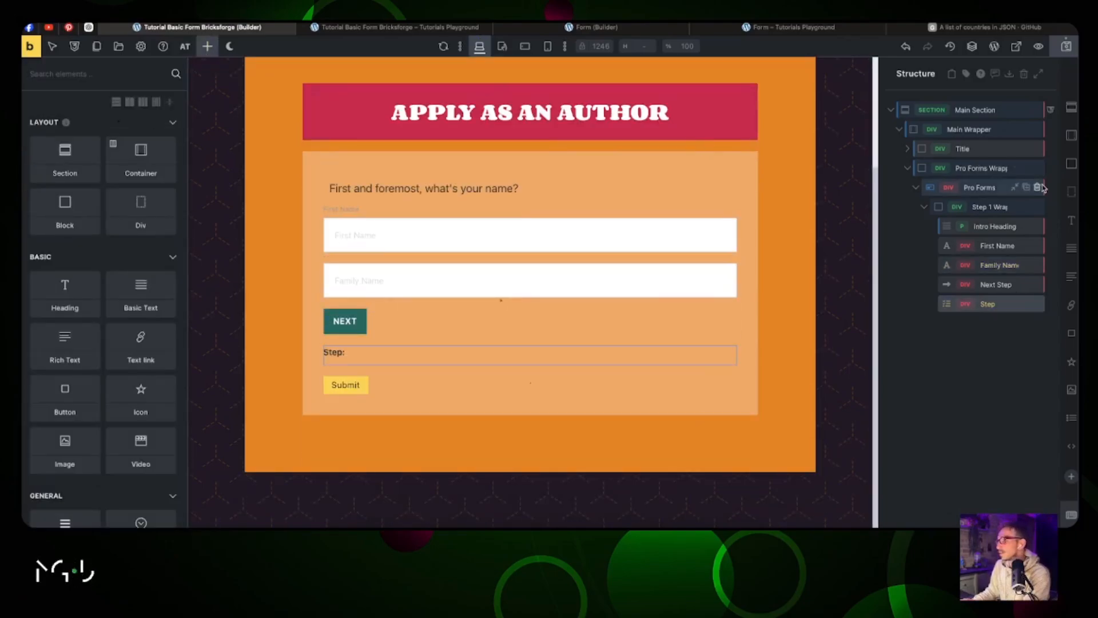
click(1070, 164)
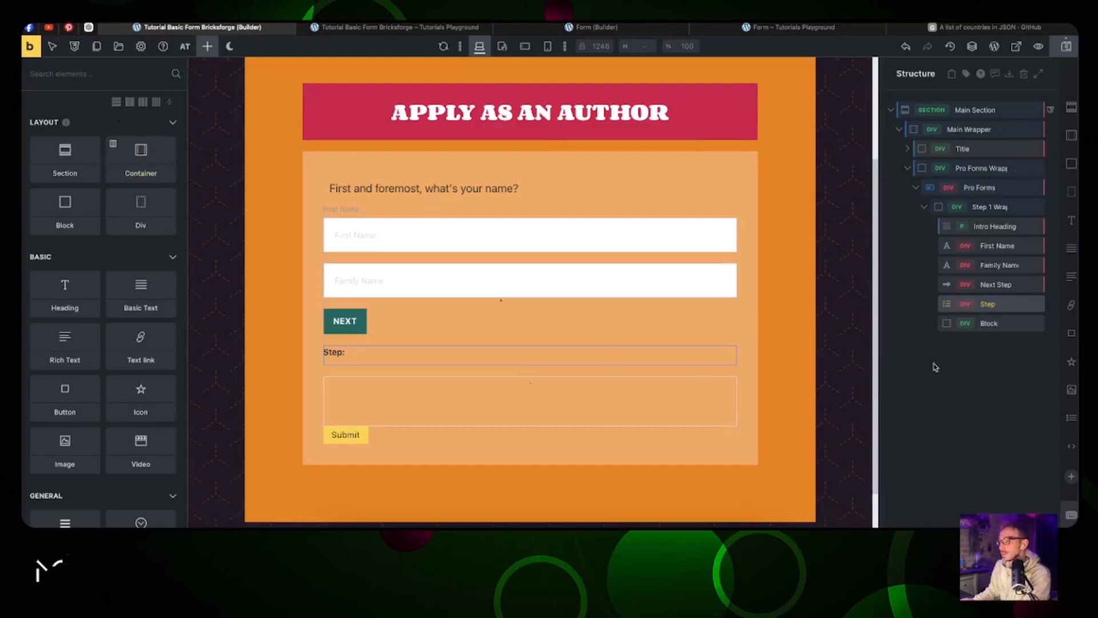
click(989, 323)
Step: Put a Live Value element in the new block and paste a copy of the intro heading
click(207, 47)
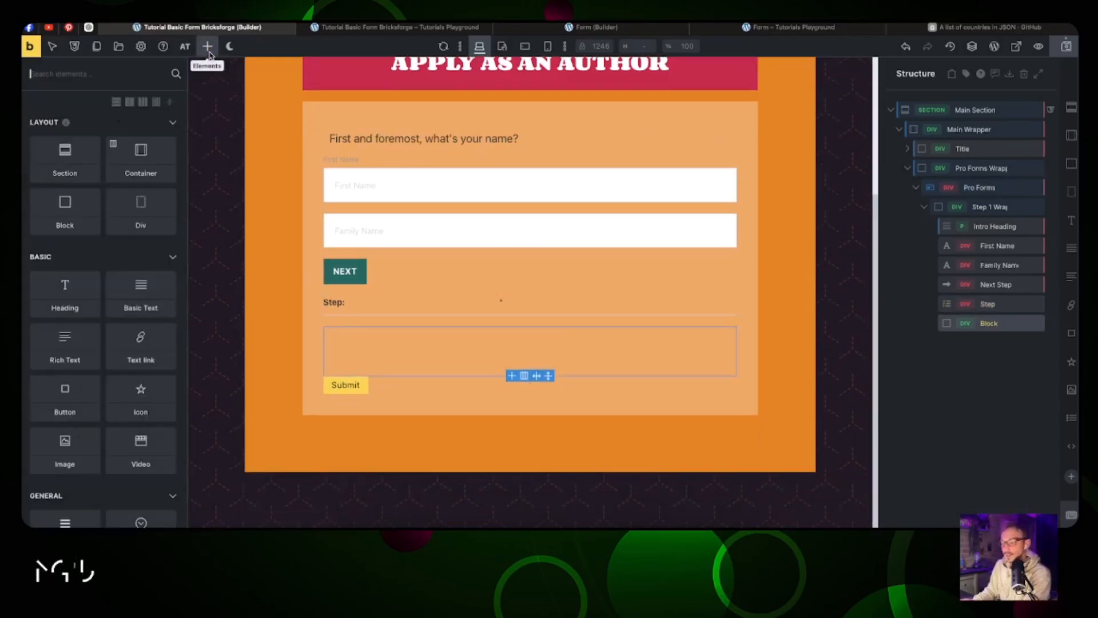
text(live)
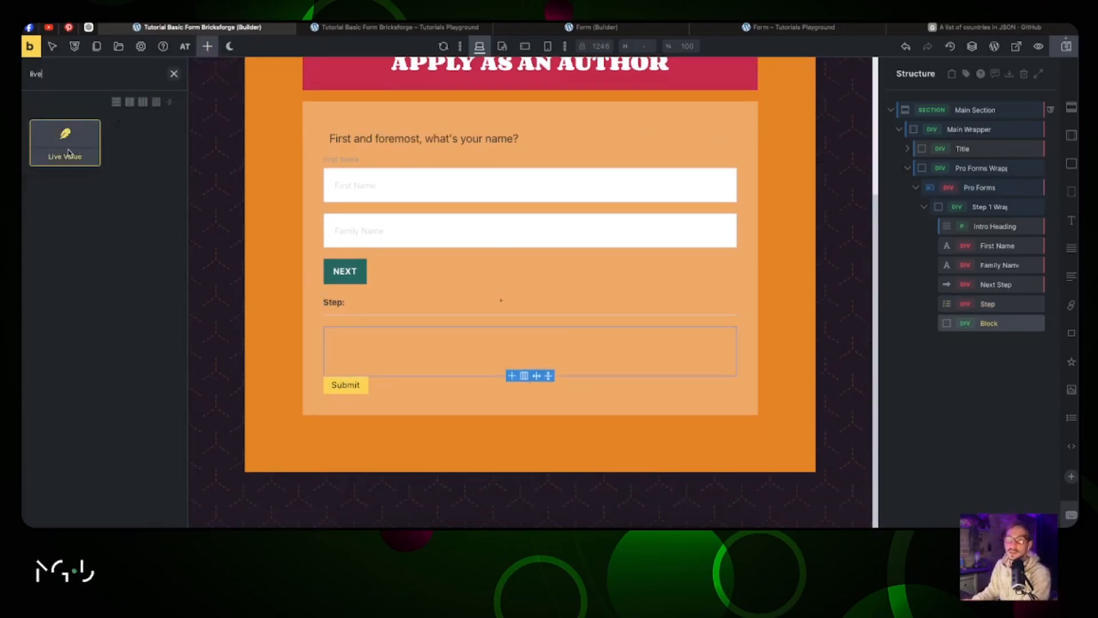
drag(66, 147, 934, 326)
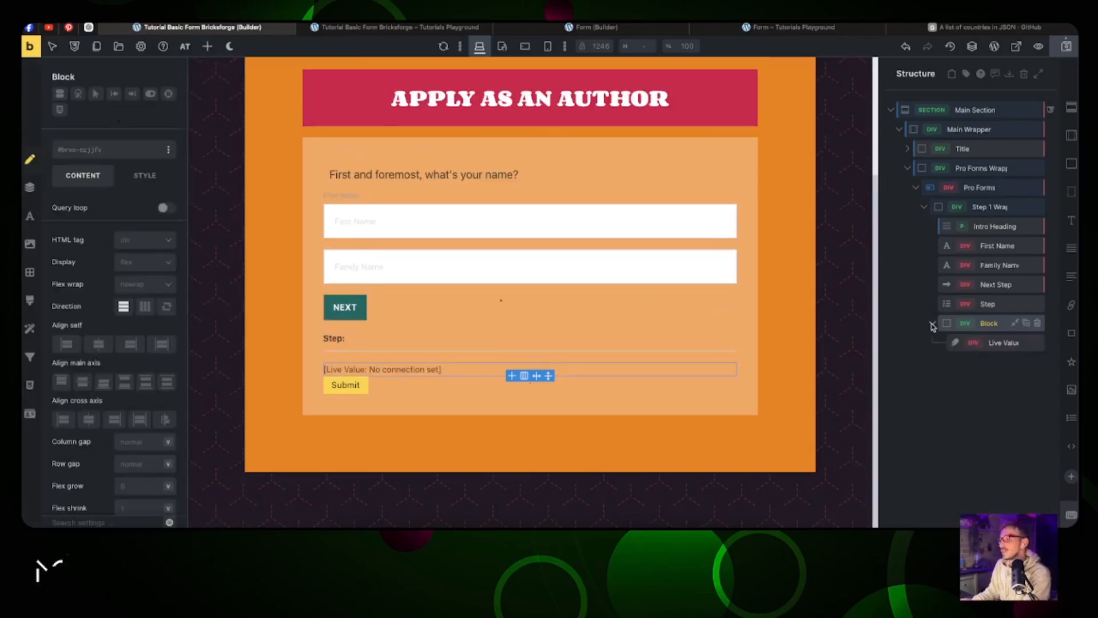
right_click(995, 229)
click(966, 278)
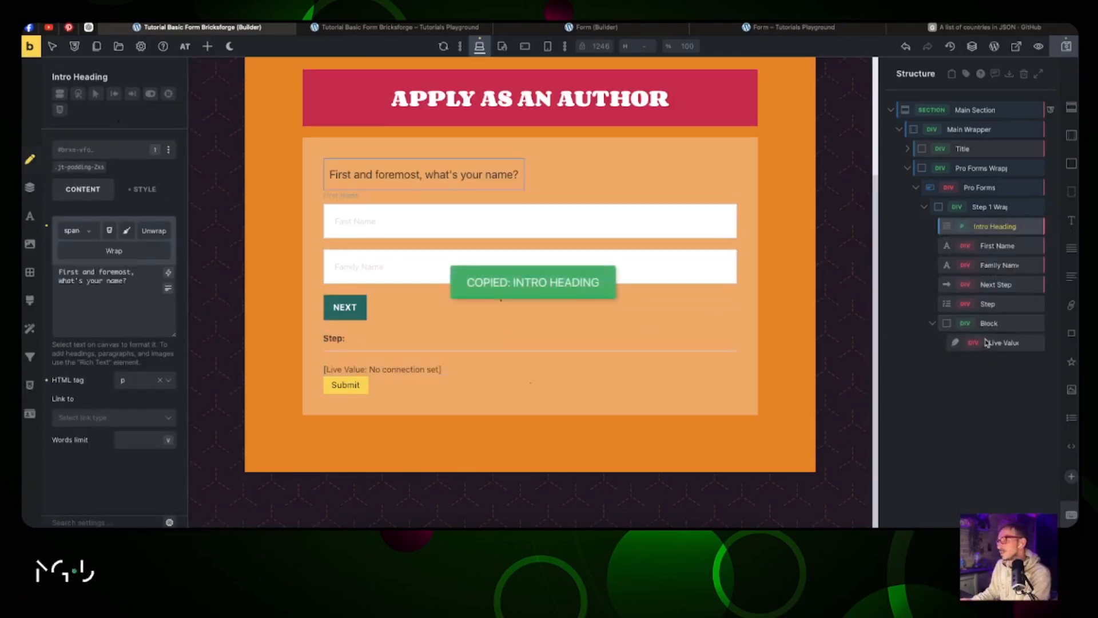
right_click(988, 342)
click(994, 405)
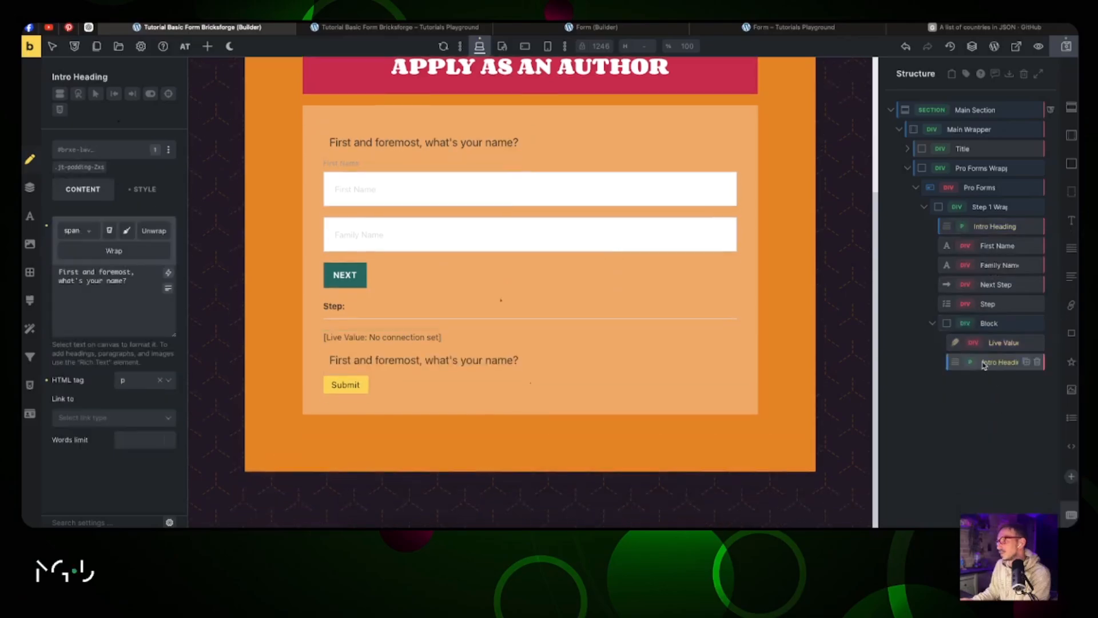
Step: Rename the block 'Itro Text Section' and start renaming the copied heading
double_click(992, 364)
double_click(990, 324)
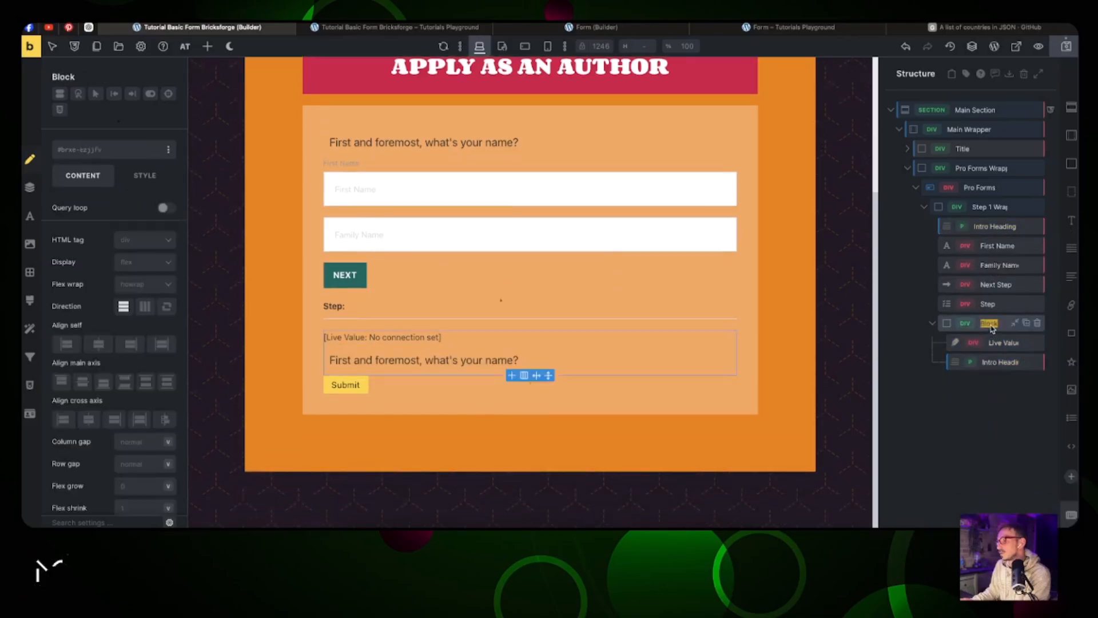
key(BackSpace)
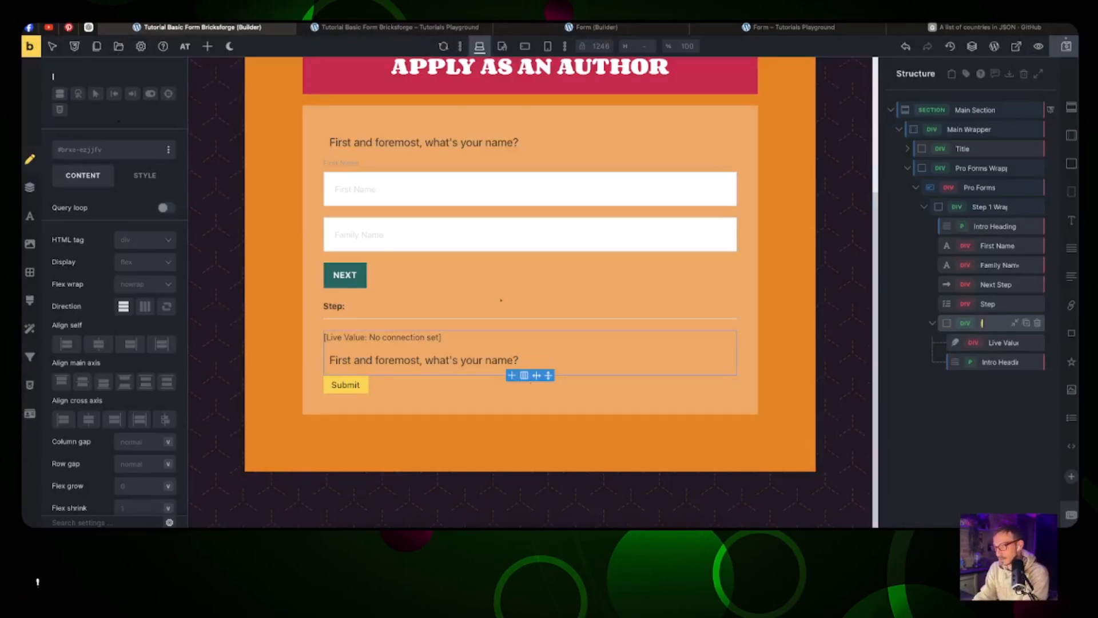
text(Itro Text S)
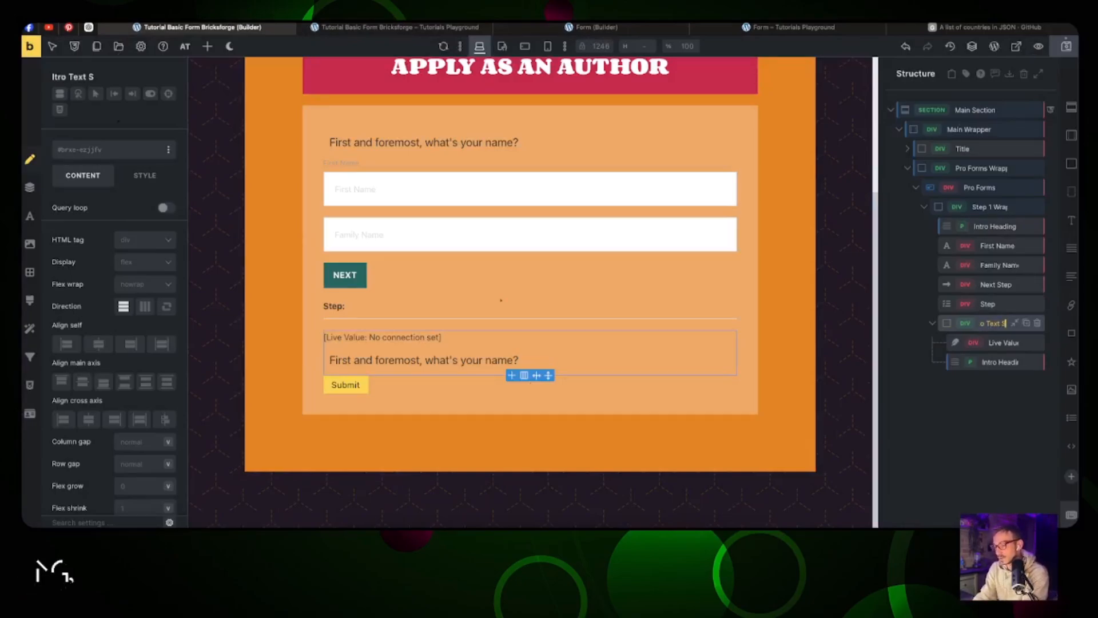
text(ection)
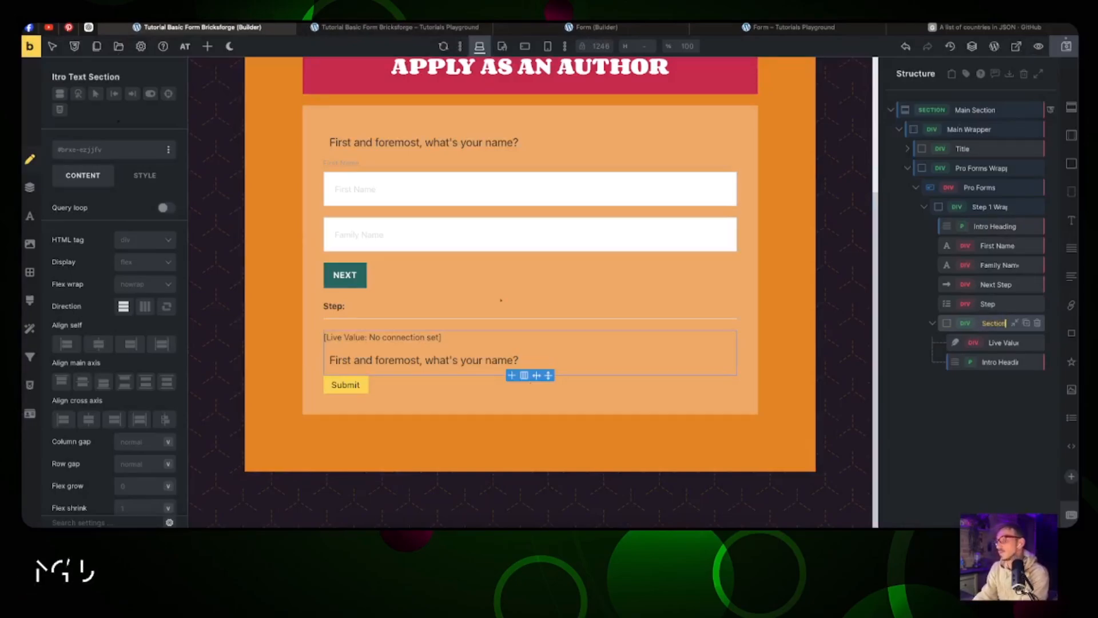
click(999, 348)
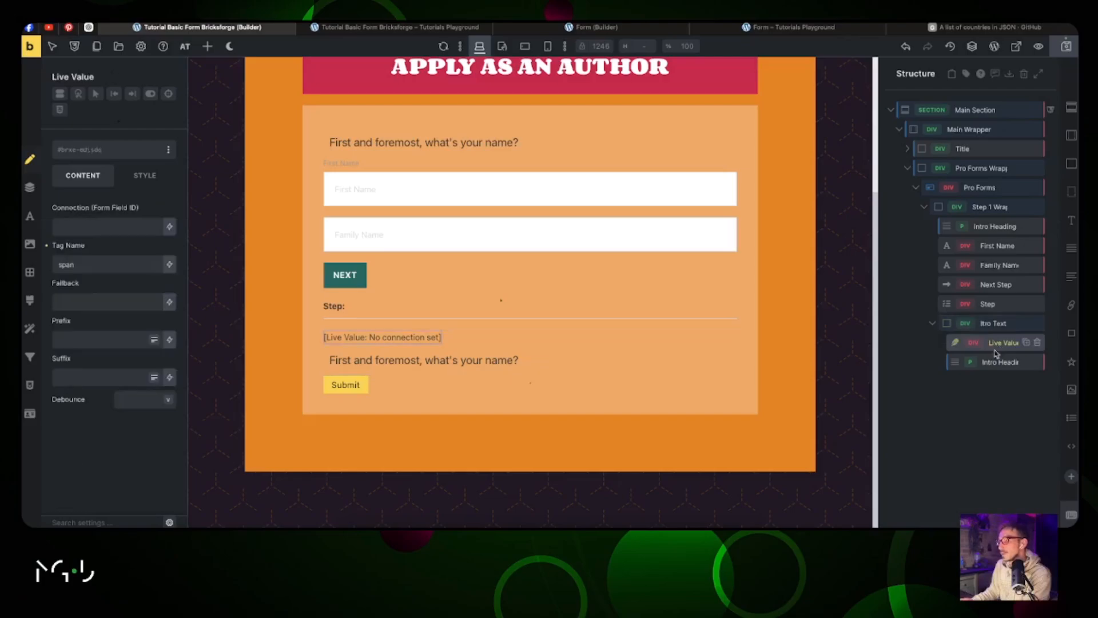
click(995, 365)
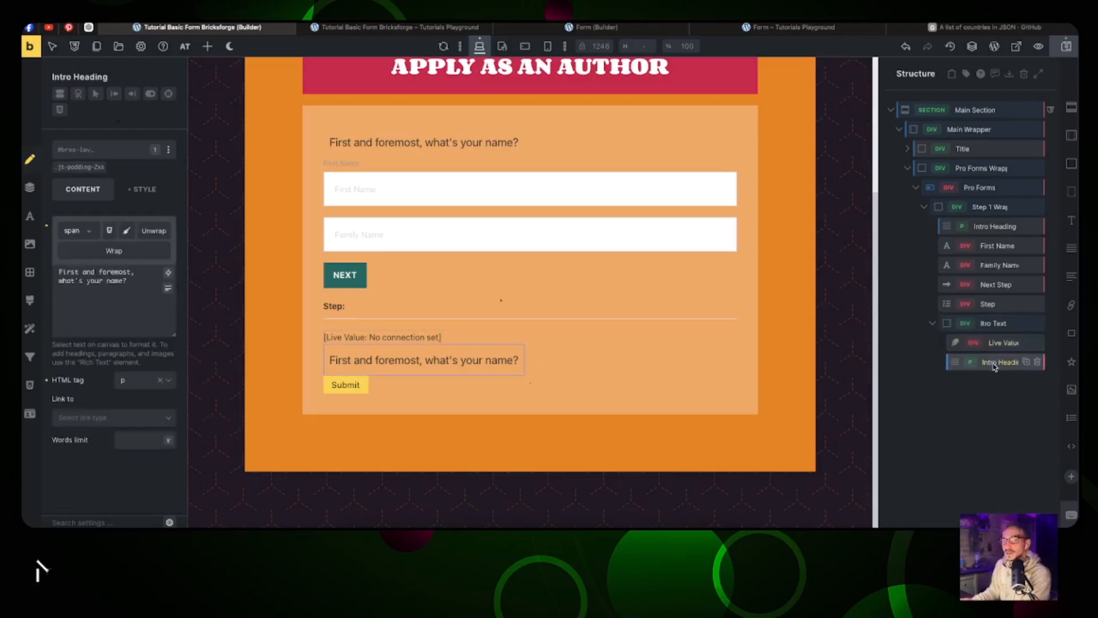
double_click(994, 363)
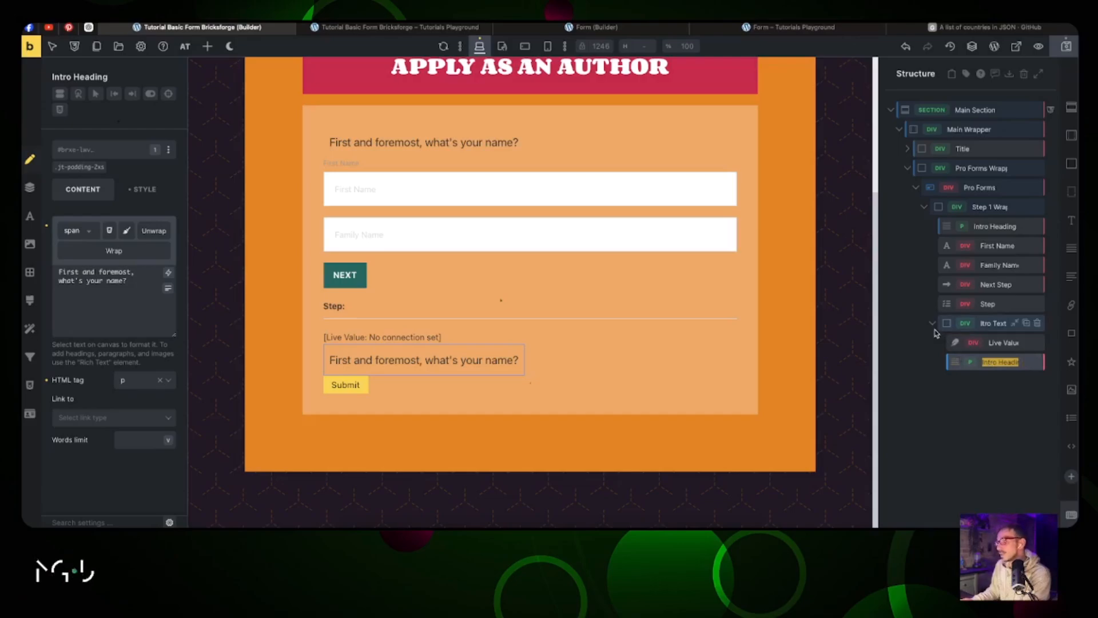
Step: Add Email and Tel fields, then a block named 'Address' below them
click(72, 145)
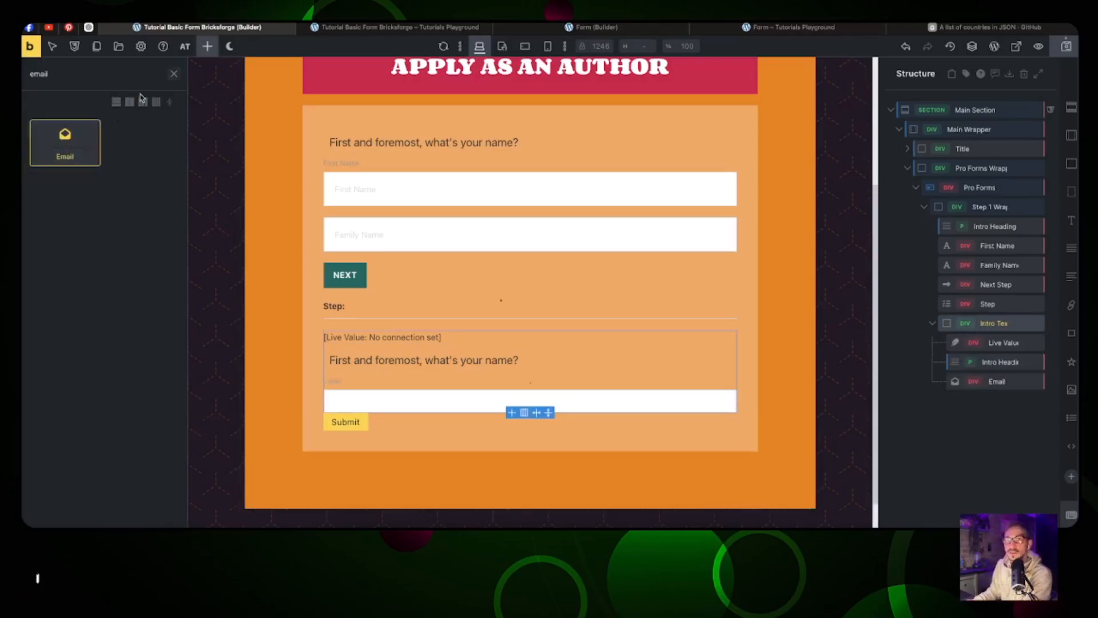
text(tel)
click(91, 140)
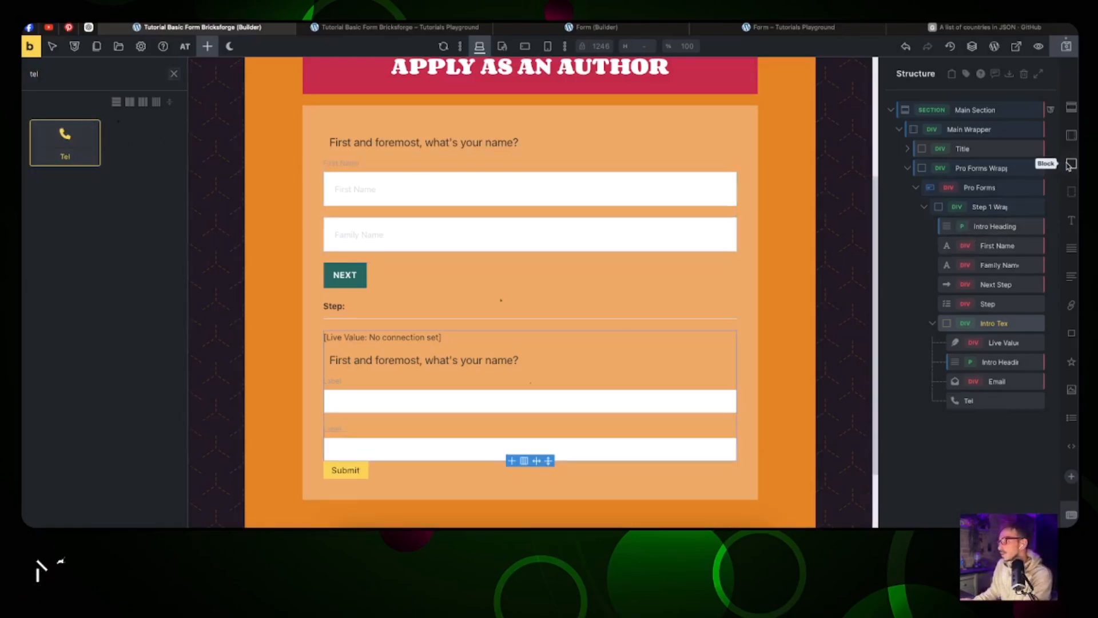
drag(1069, 166, 998, 421)
double_click(998, 420)
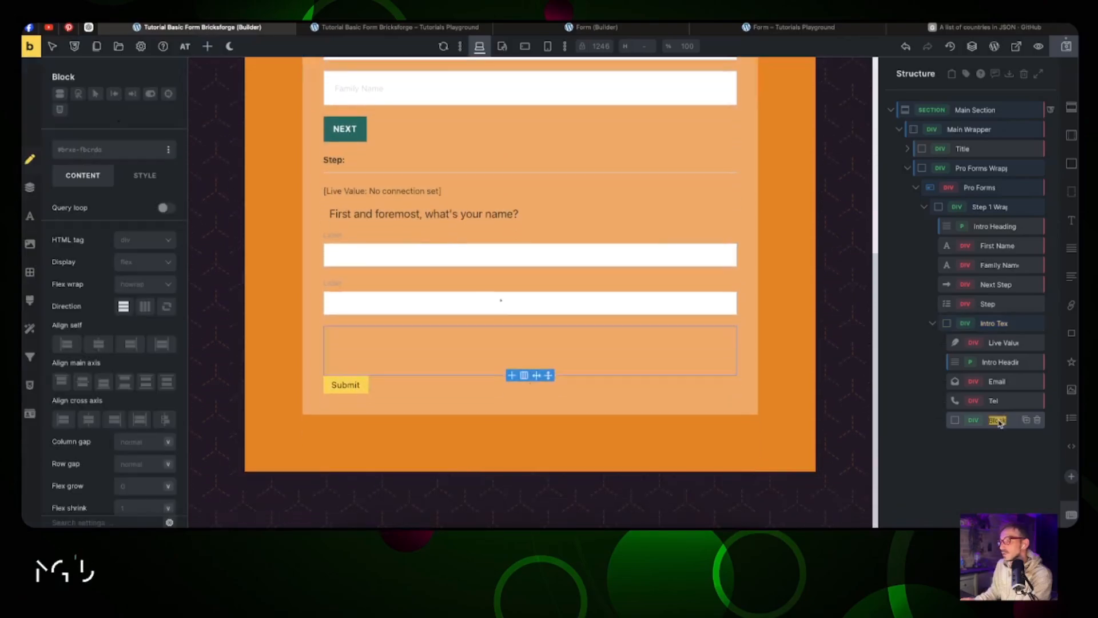
text(Address)
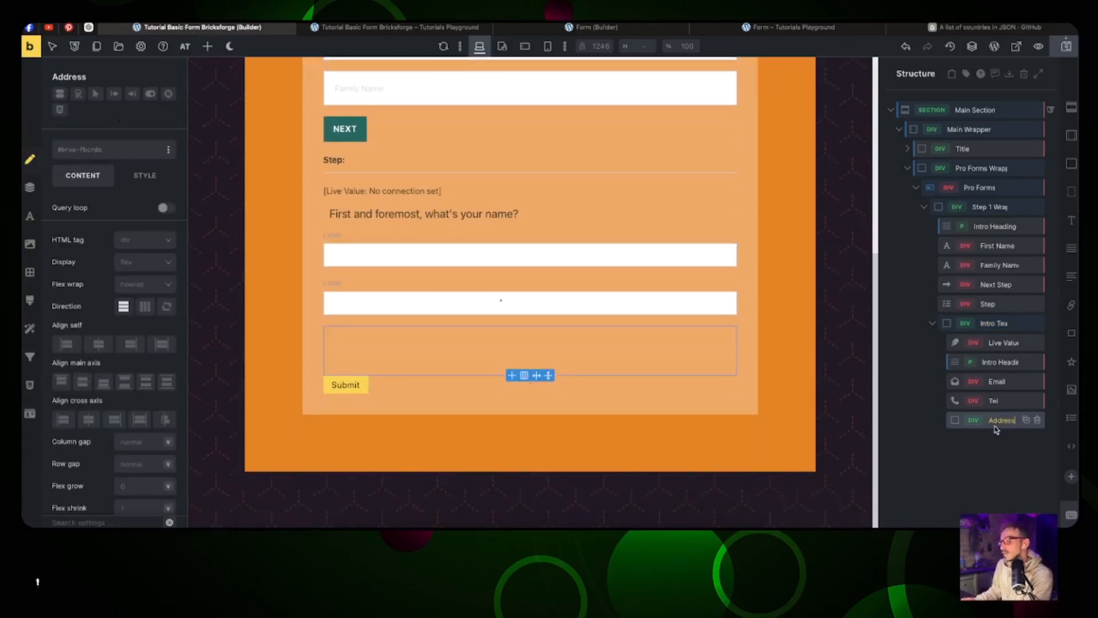
Step: Browse the elements list and check the live page and finished reference form
click(207, 47)
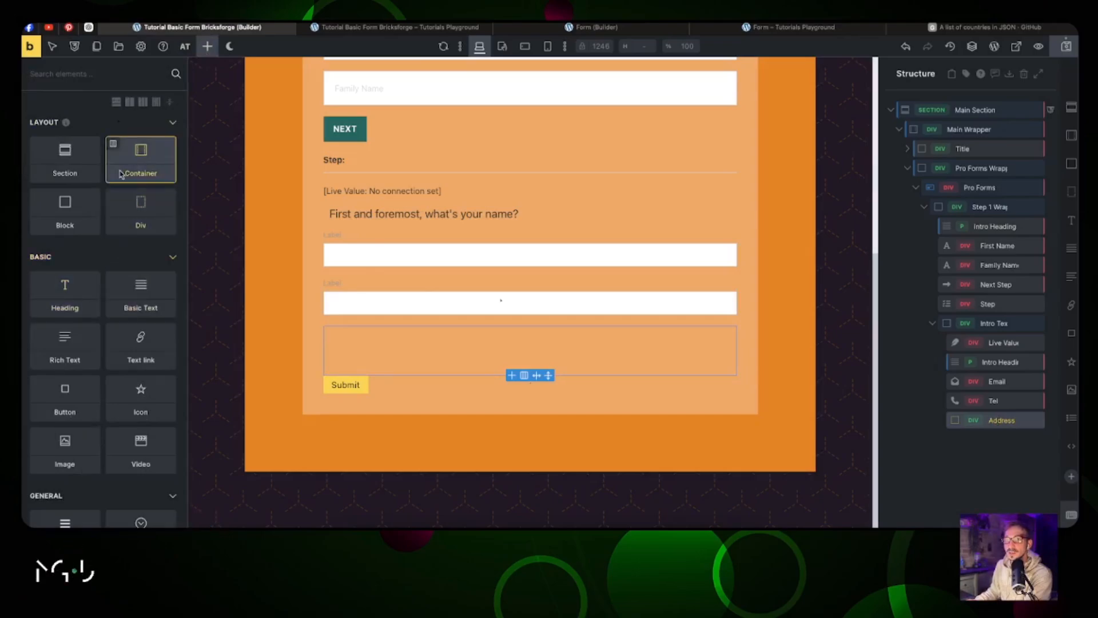
scroll(137, 166, down, 15)
scroll(112, 238, up, 5)
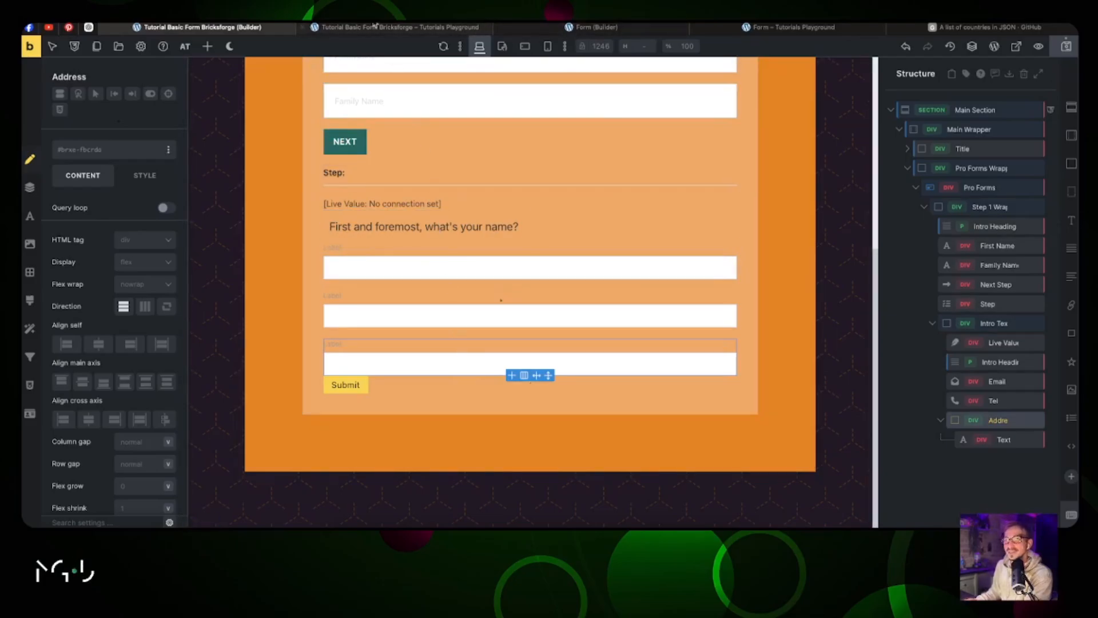
click(338, 30)
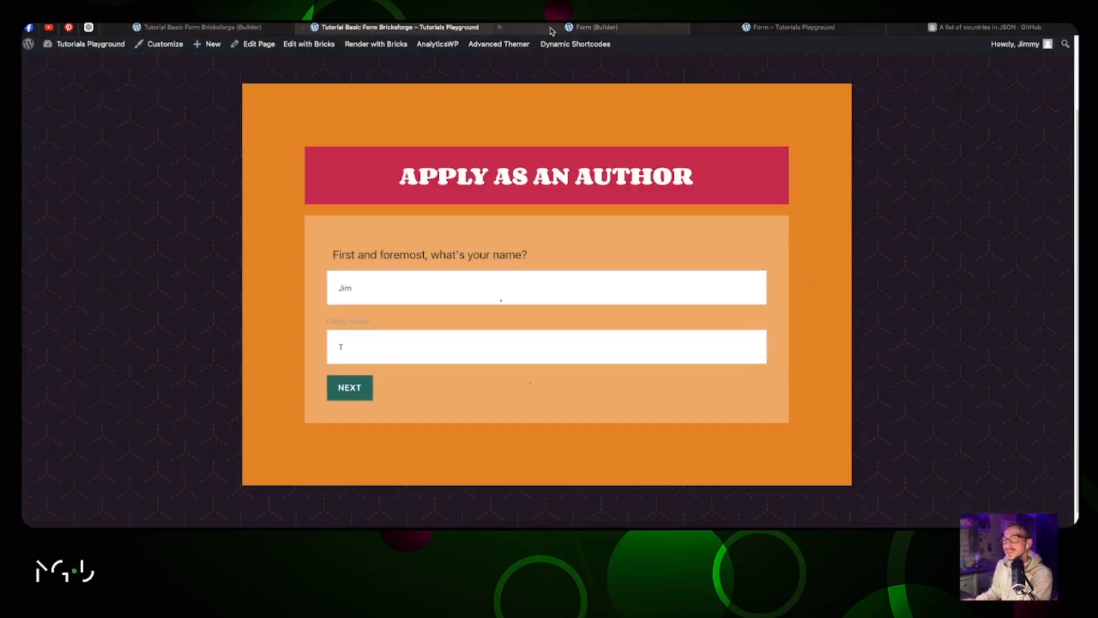
click(519, 28)
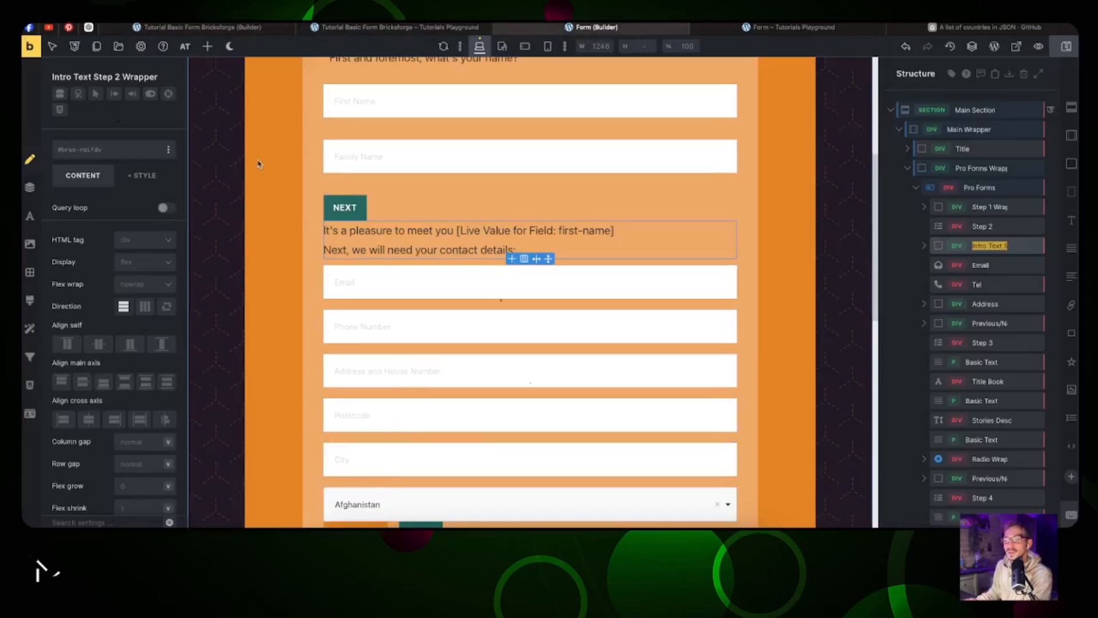
click(200, 28)
Step: Duplicate the address text fields and City to create a Country field in Address
right_click(530, 359)
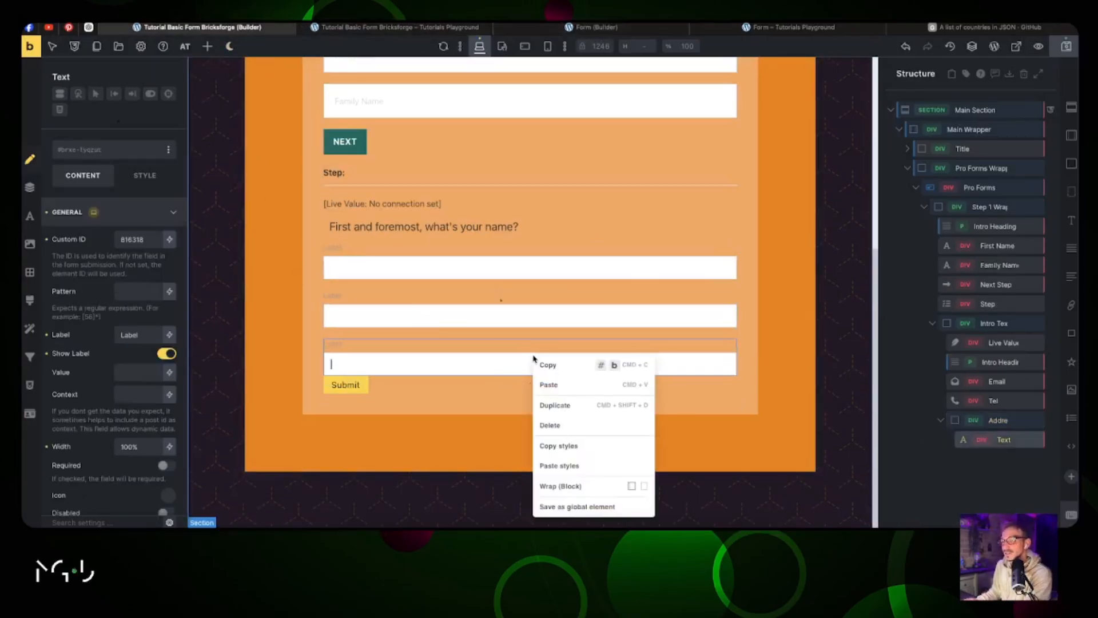
click(554, 407)
right_click(531, 363)
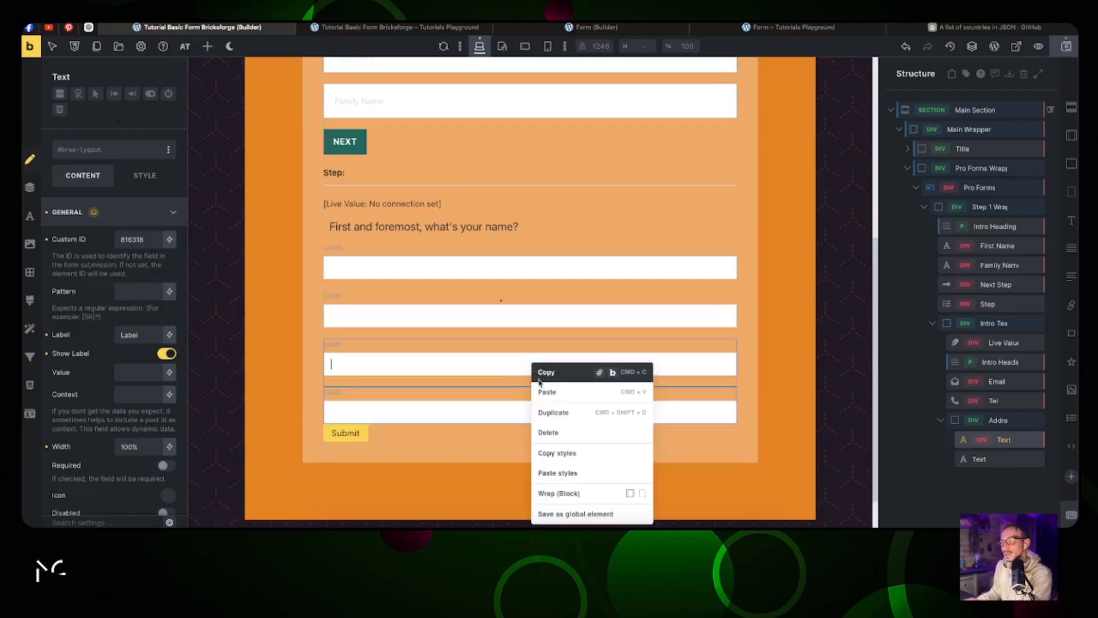
click(551, 418)
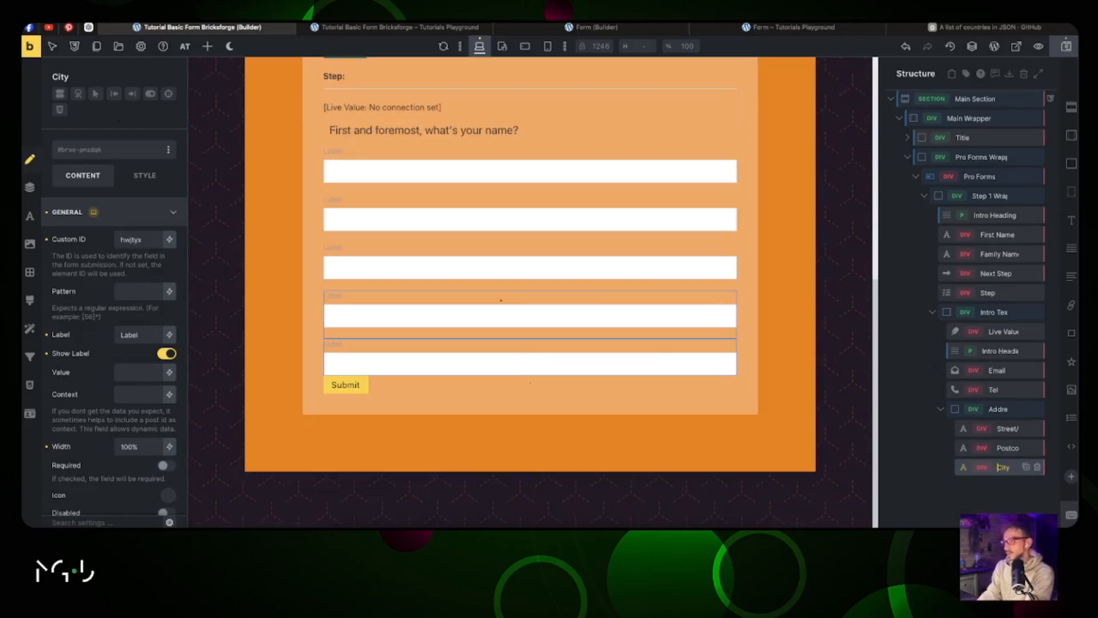
right_click(563, 363)
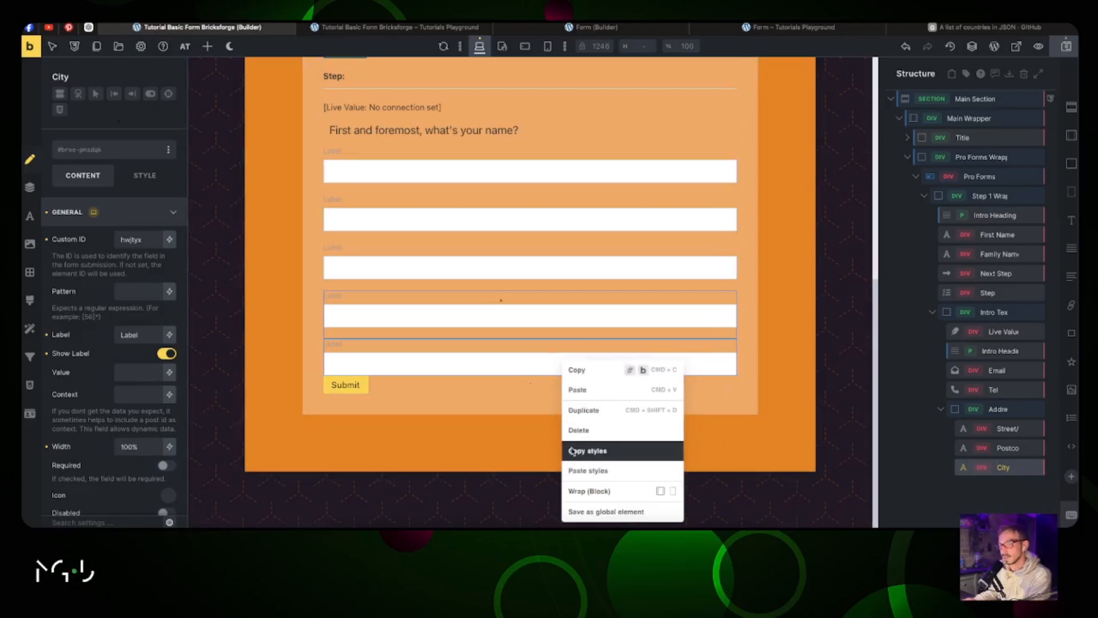
click(580, 410)
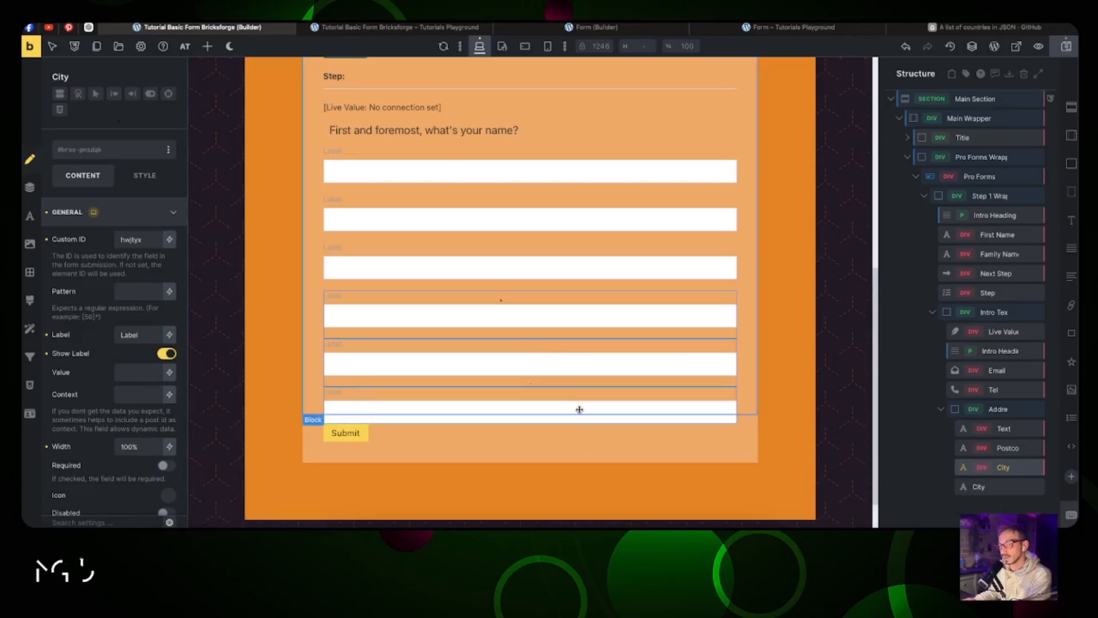
click(979, 488)
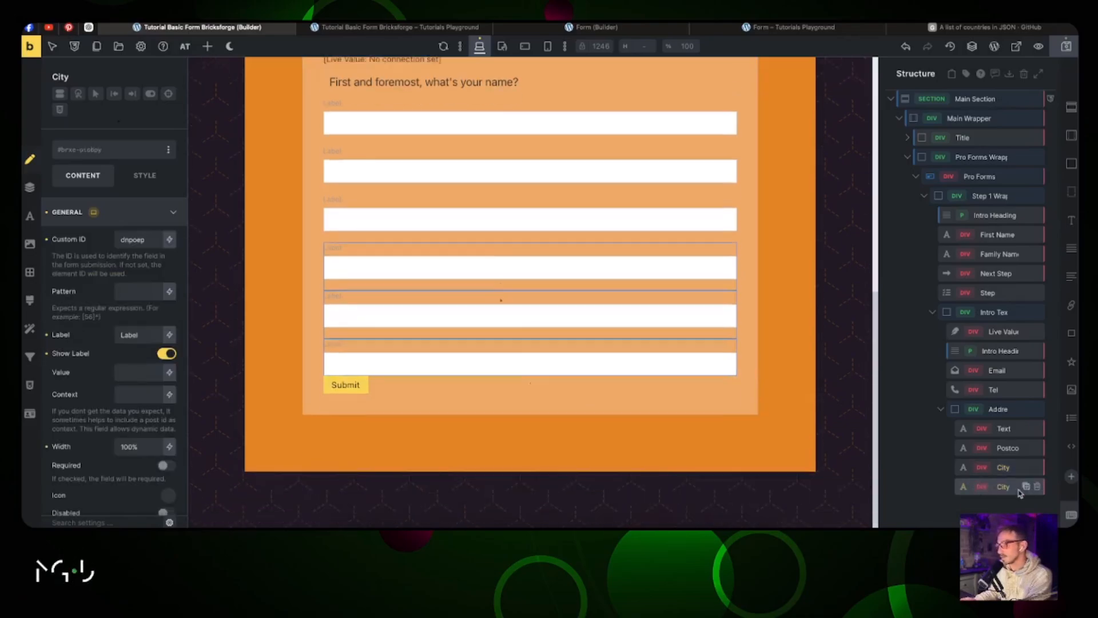
text(Country)
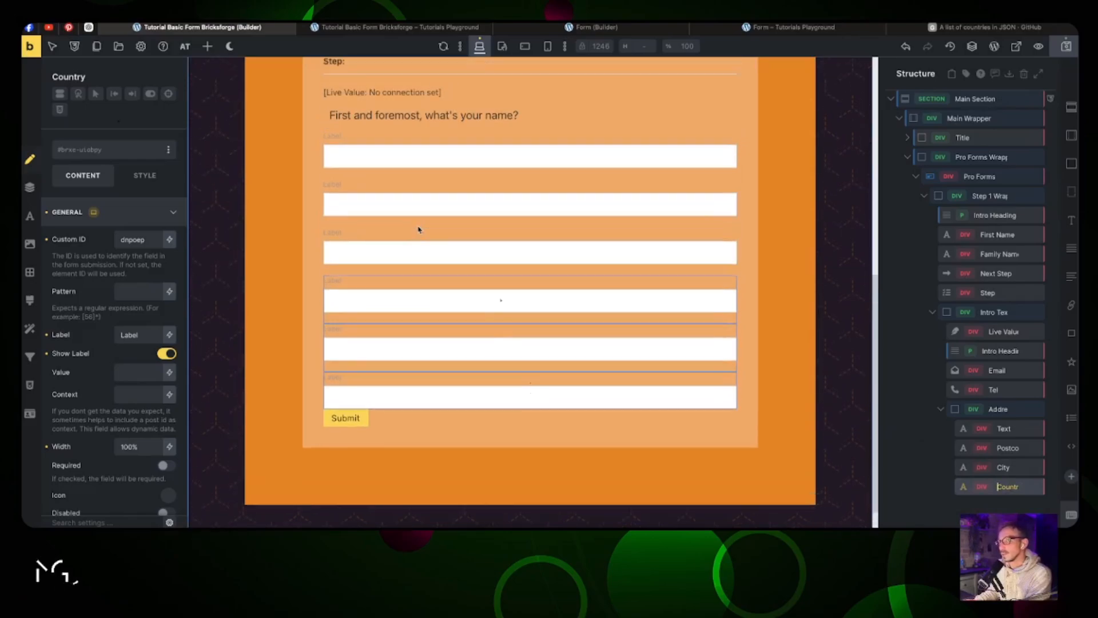
Step: Inspect the reference form's step 2 greeting Live Value settings
scroll(417, 184, up, 3)
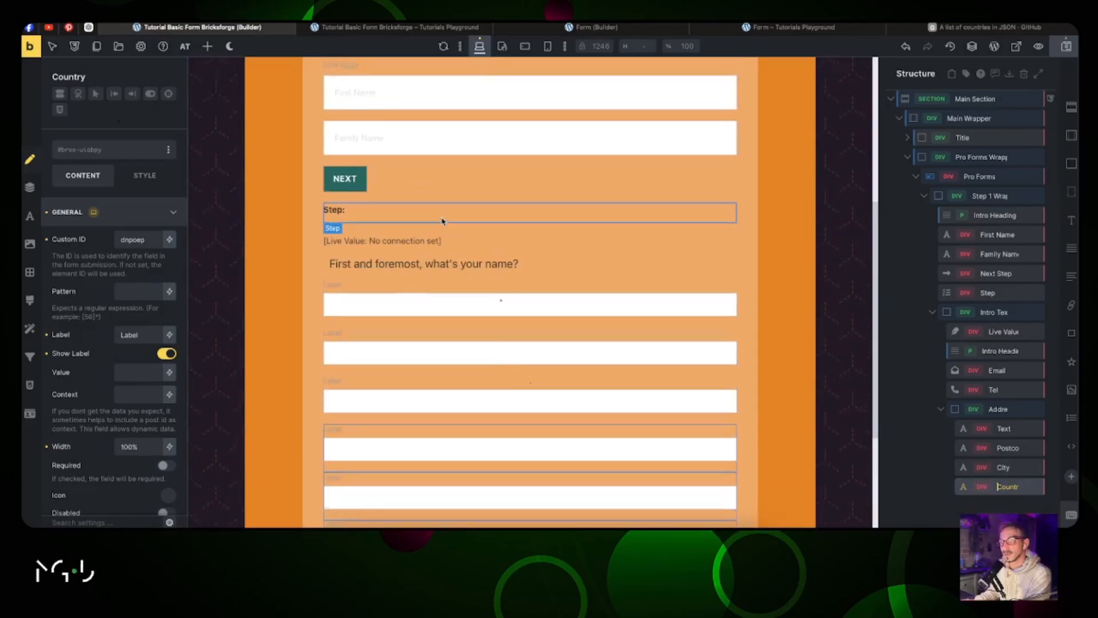
scroll(443, 222, up, 2)
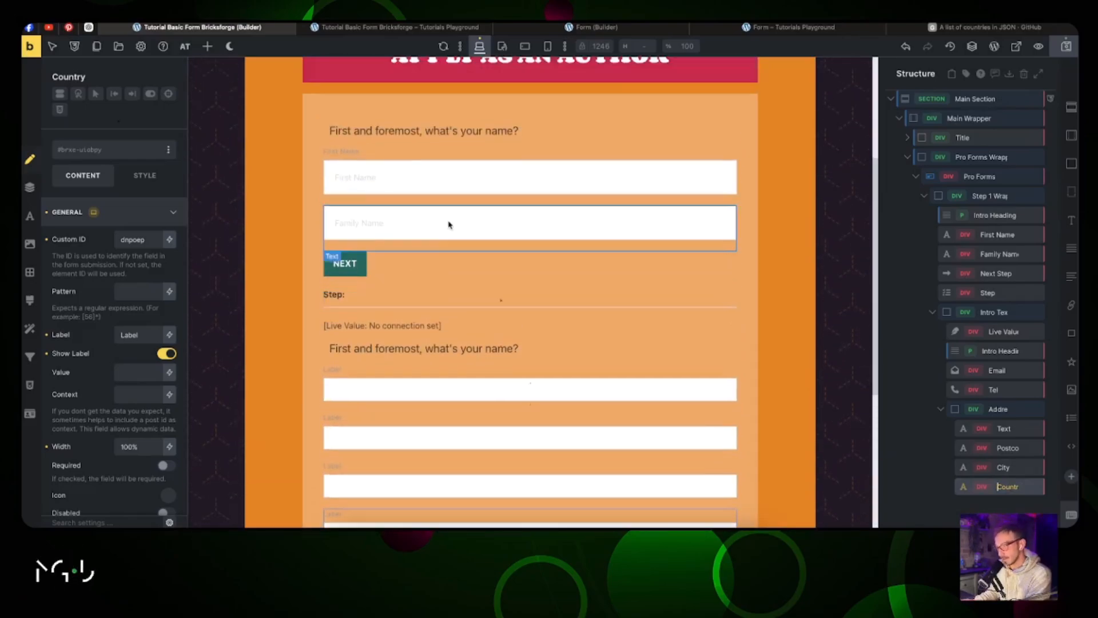
click(555, 29)
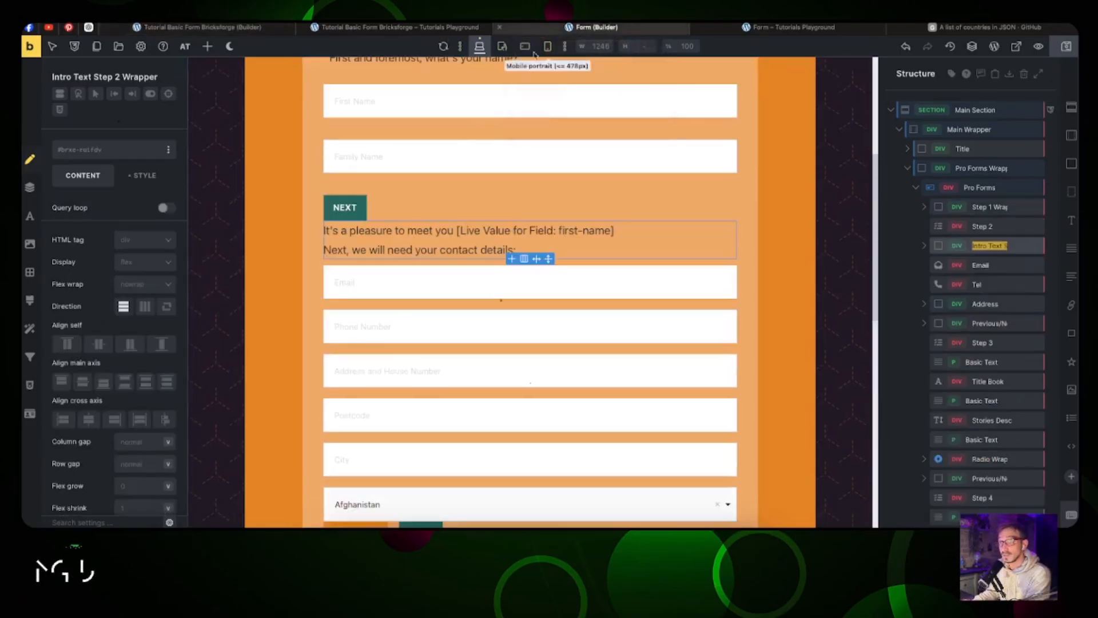
click(383, 236)
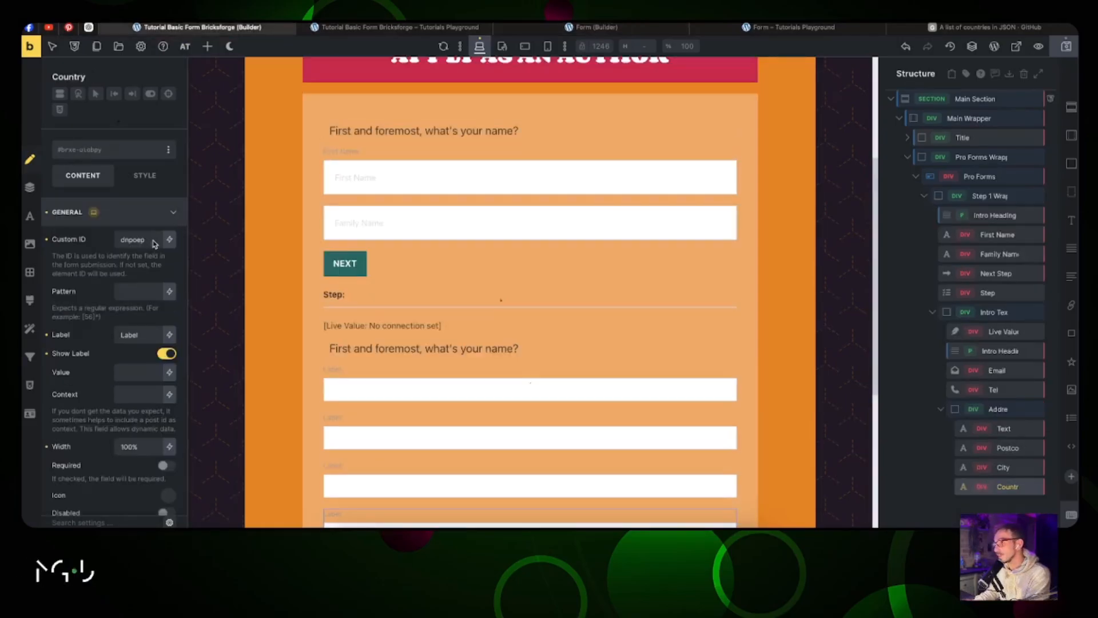
Step: Copy the First Name field's custom ID 'first-name'
click(1004, 333)
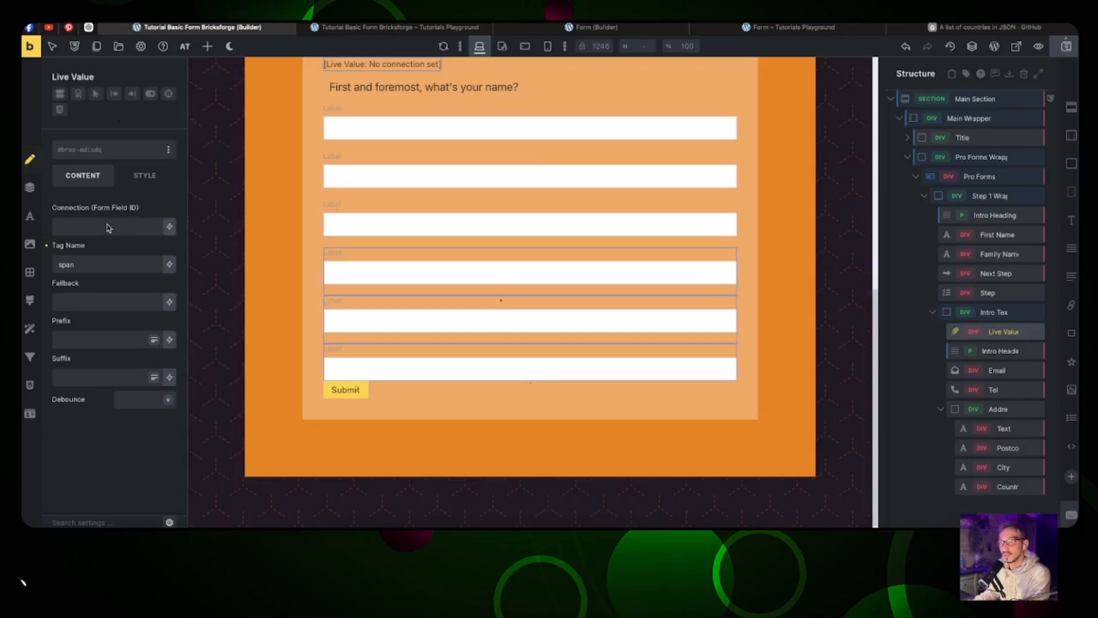
scroll(382, 127, up, 3)
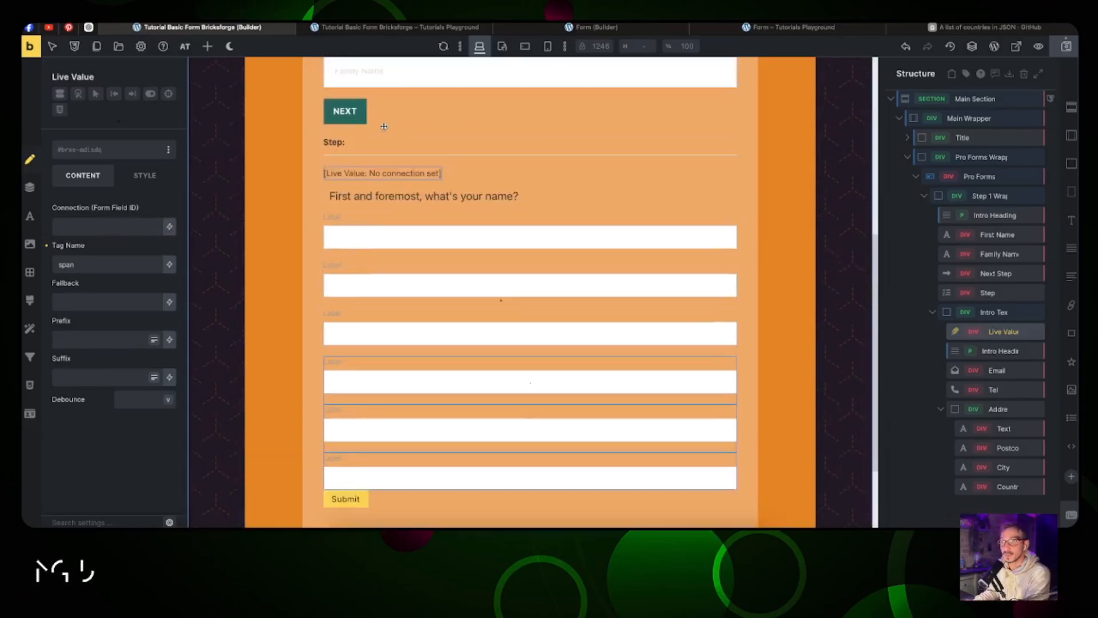
scroll(384, 129, up, 2)
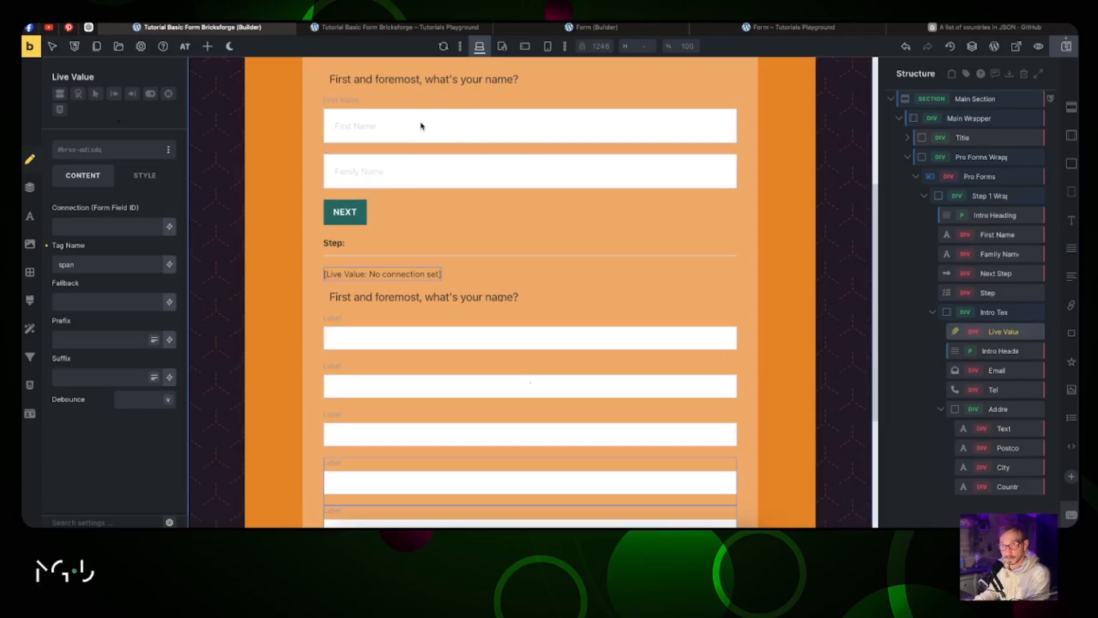
scroll(421, 125, up, 2)
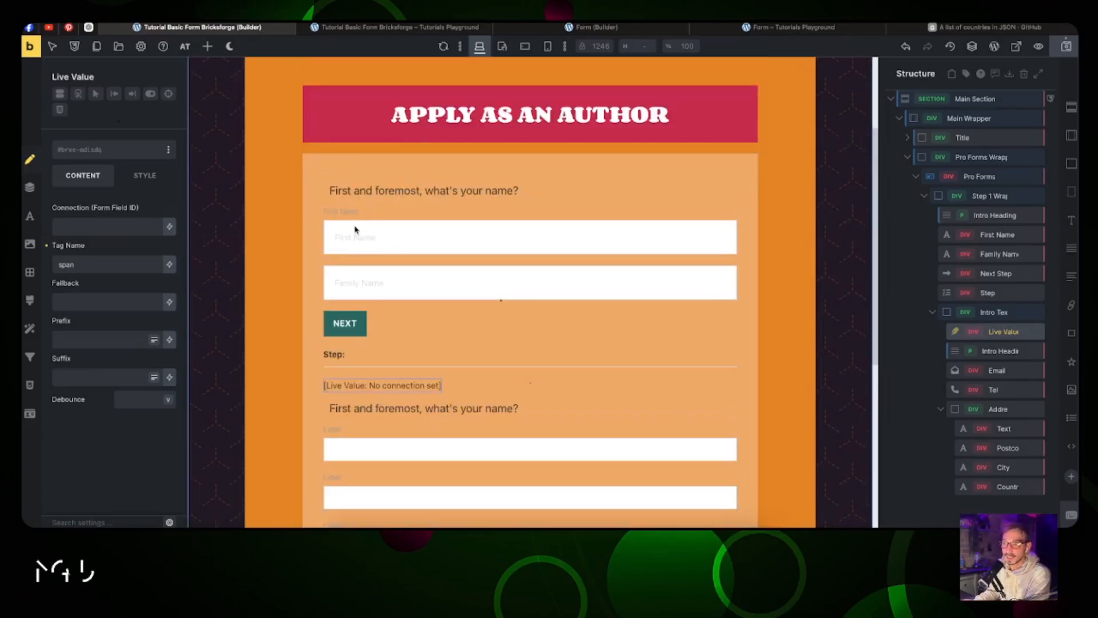
scroll(354, 229, down, 1)
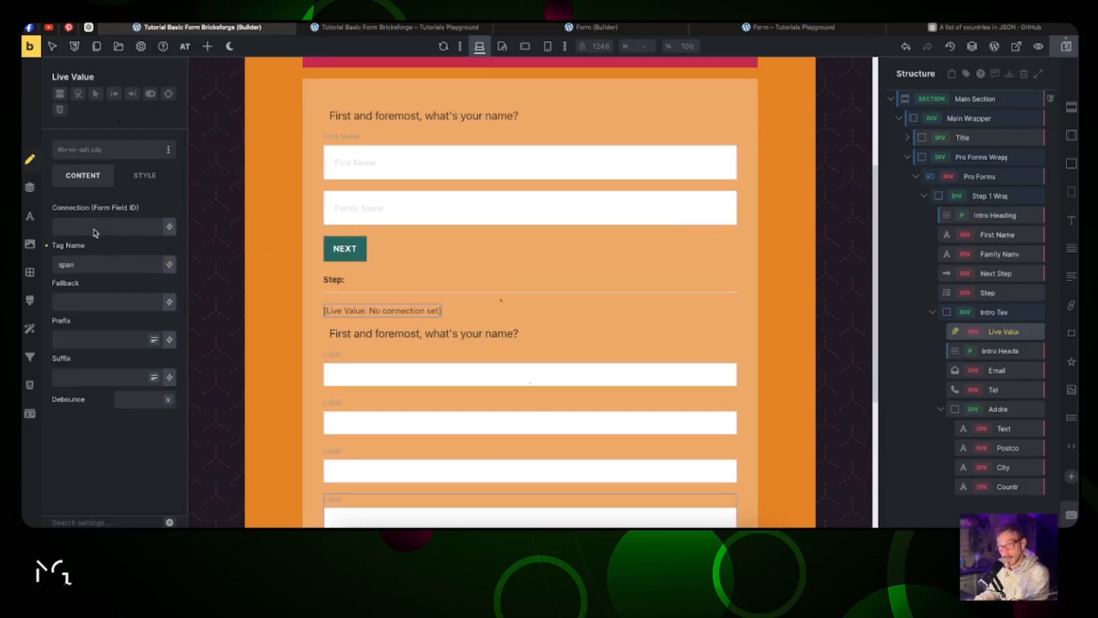
click(978, 235)
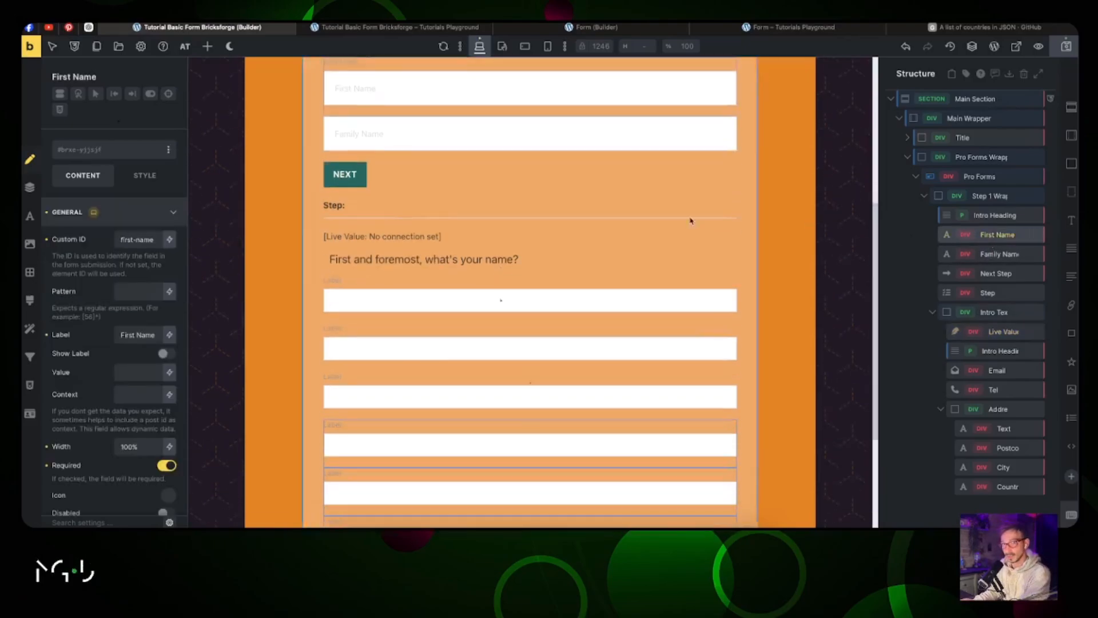
double_click(152, 241)
key(ctrl+a)
key(ctrl+c)
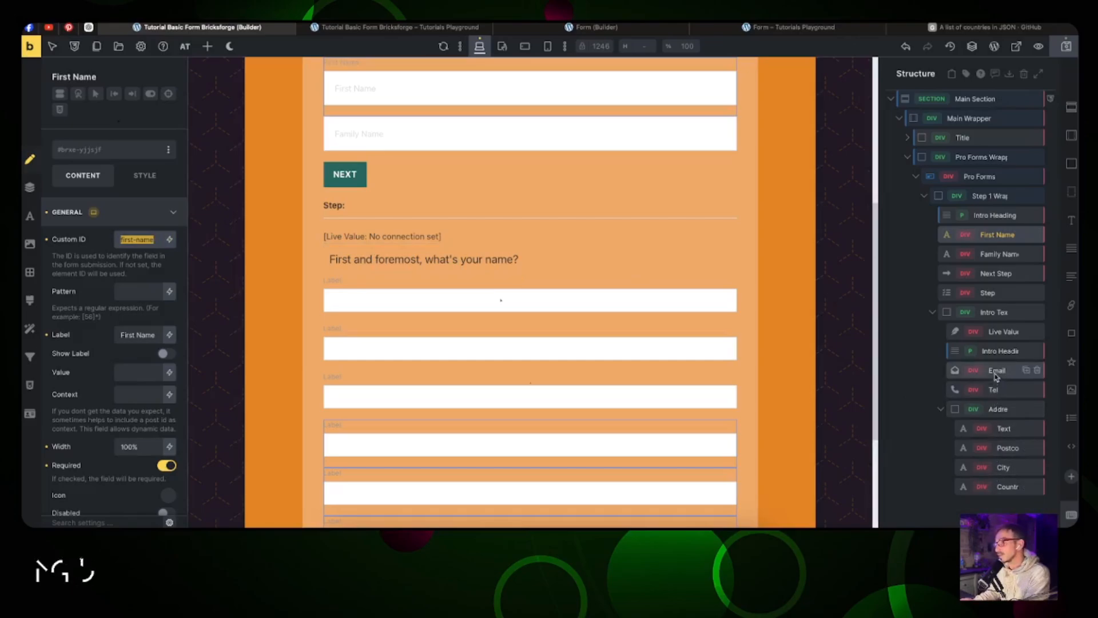
Step: Connect the Live Value to form field first-name and test it by typing 'Jimy'
click(1002, 332)
click(108, 228)
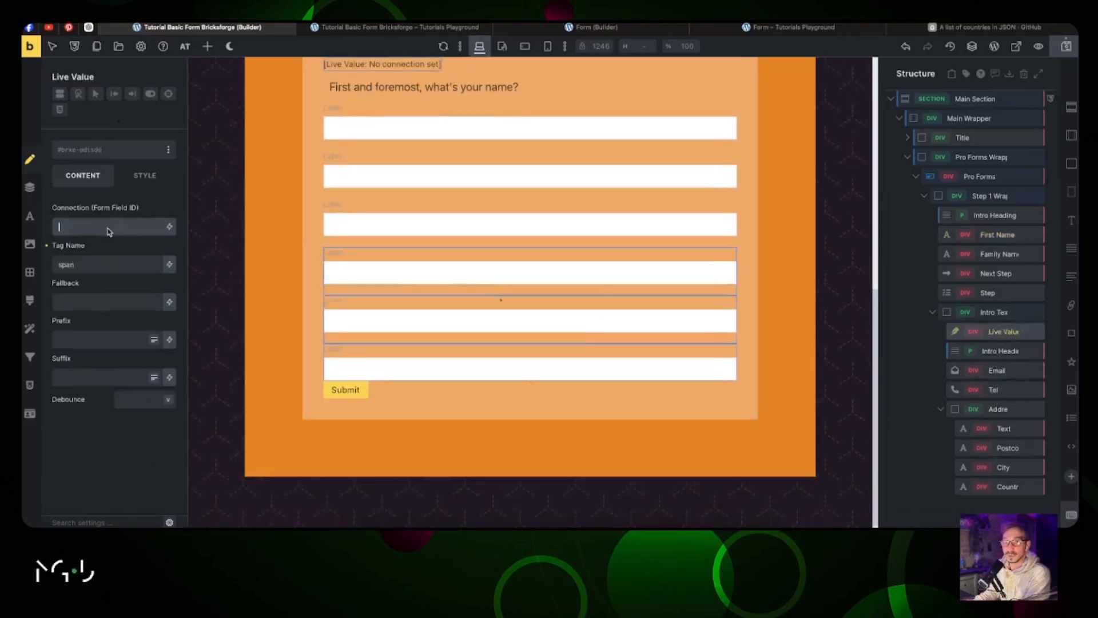
key(ctrl+v)
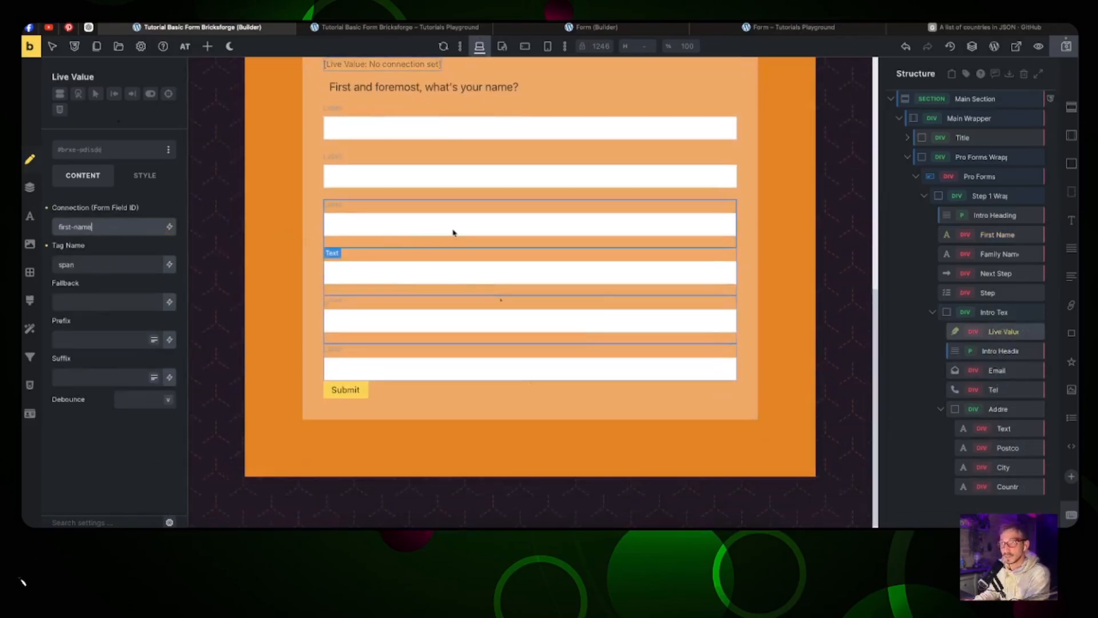
scroll(452, 238, up, 4)
click(418, 147)
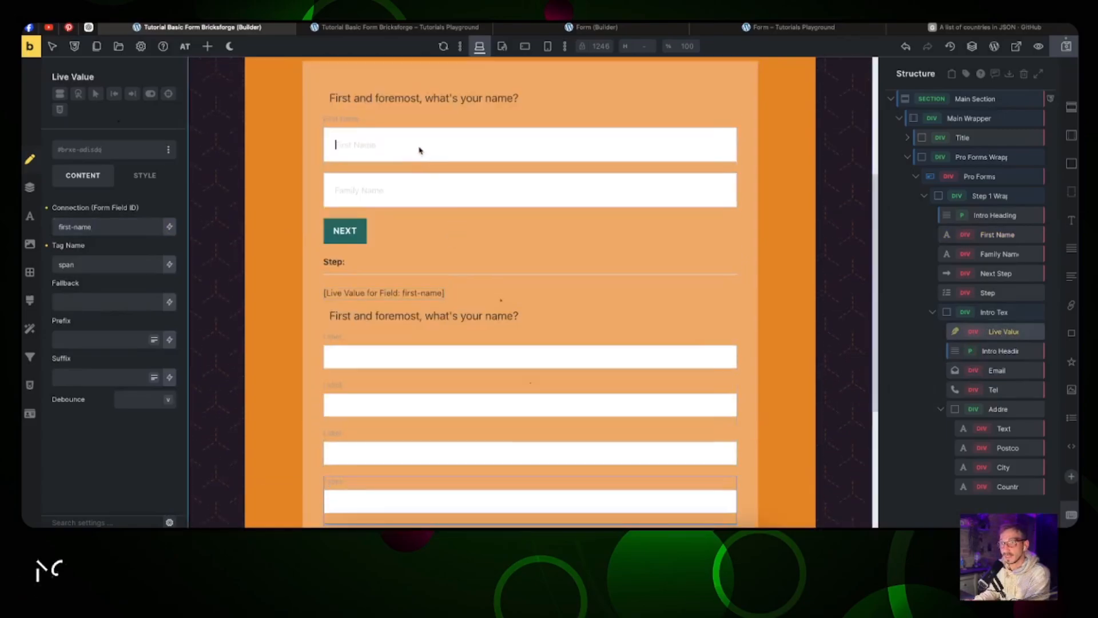
text(Jimy)
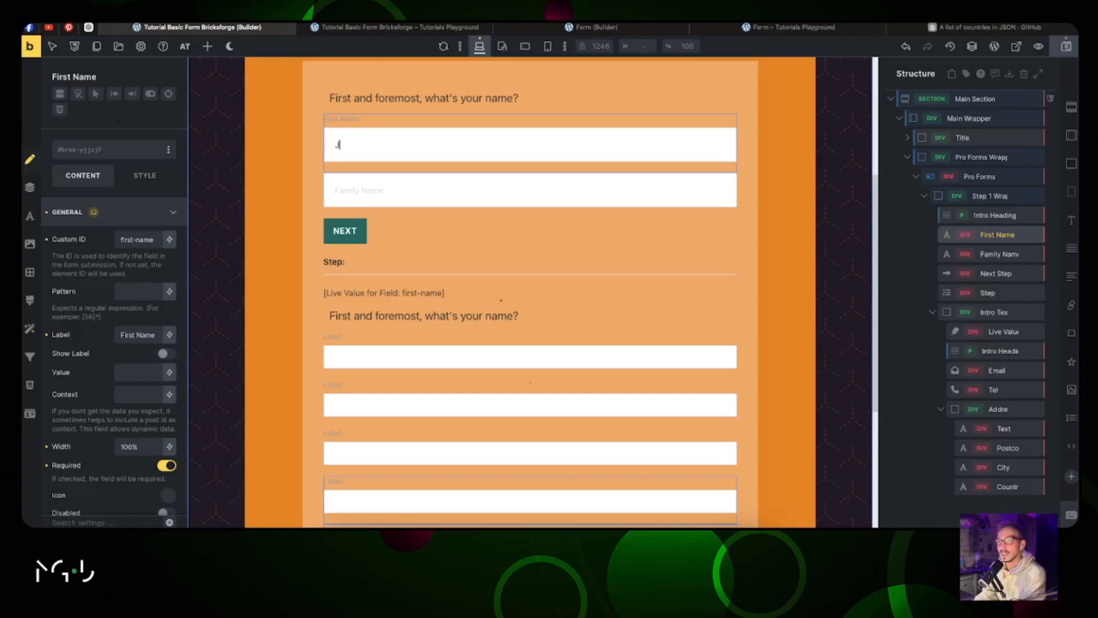
key(BackSpace)
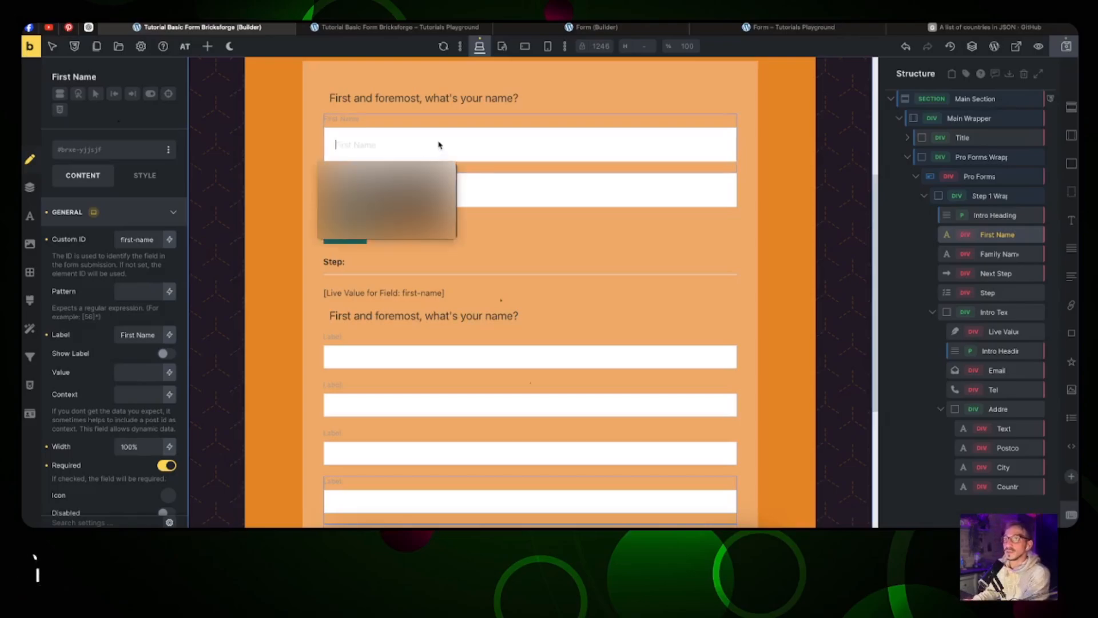
click(440, 145)
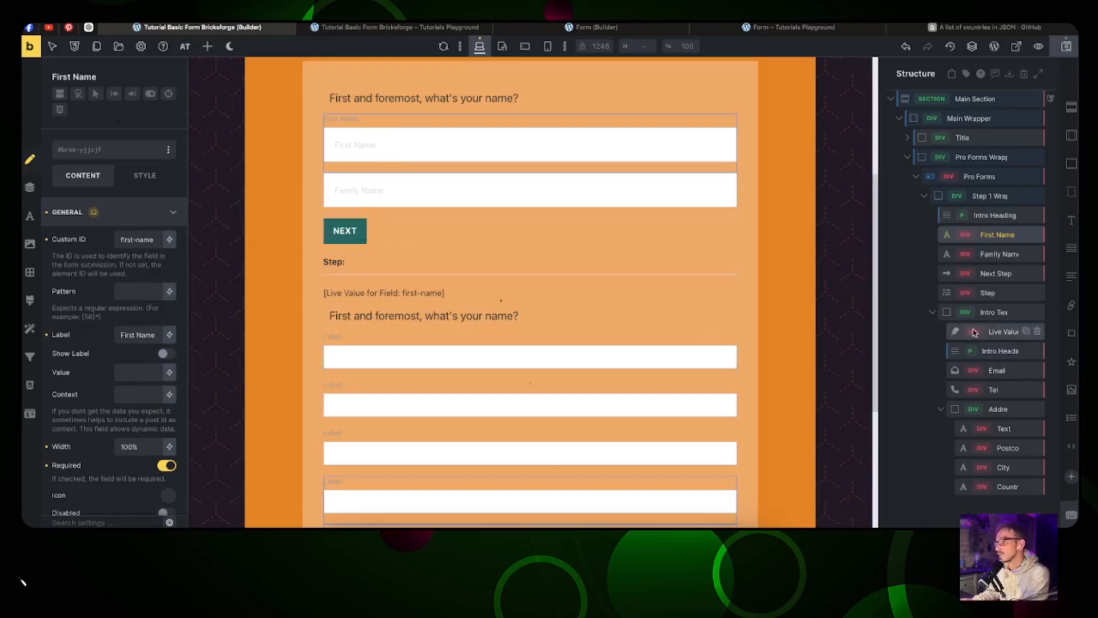
click(995, 331)
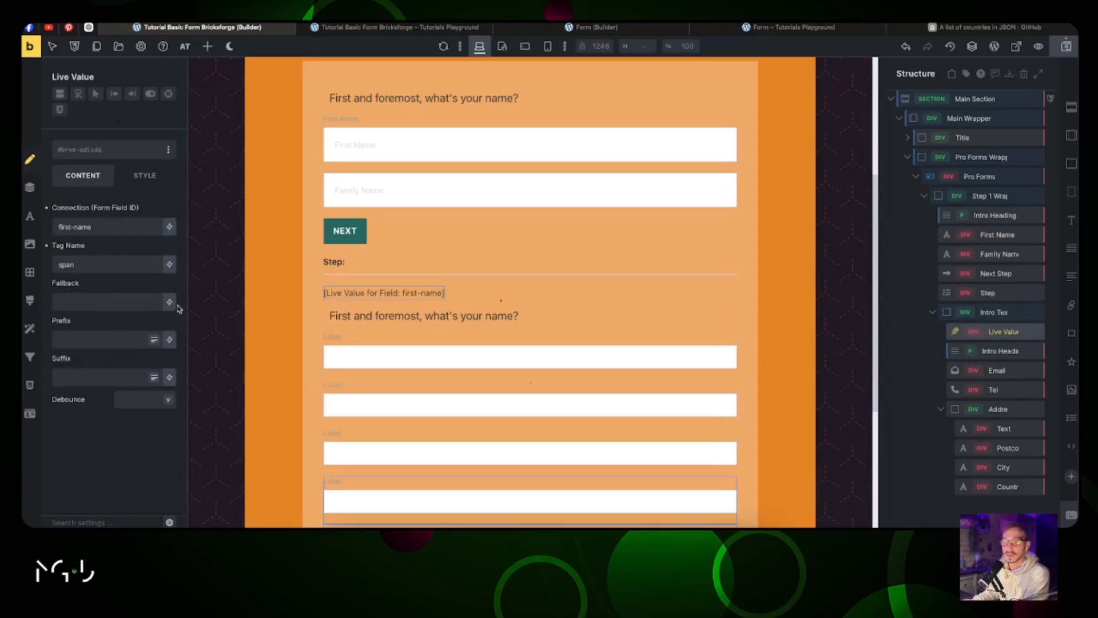
Step: Copy the reference greeting's prefix text and focus this Live Value's prefix field
click(572, 27)
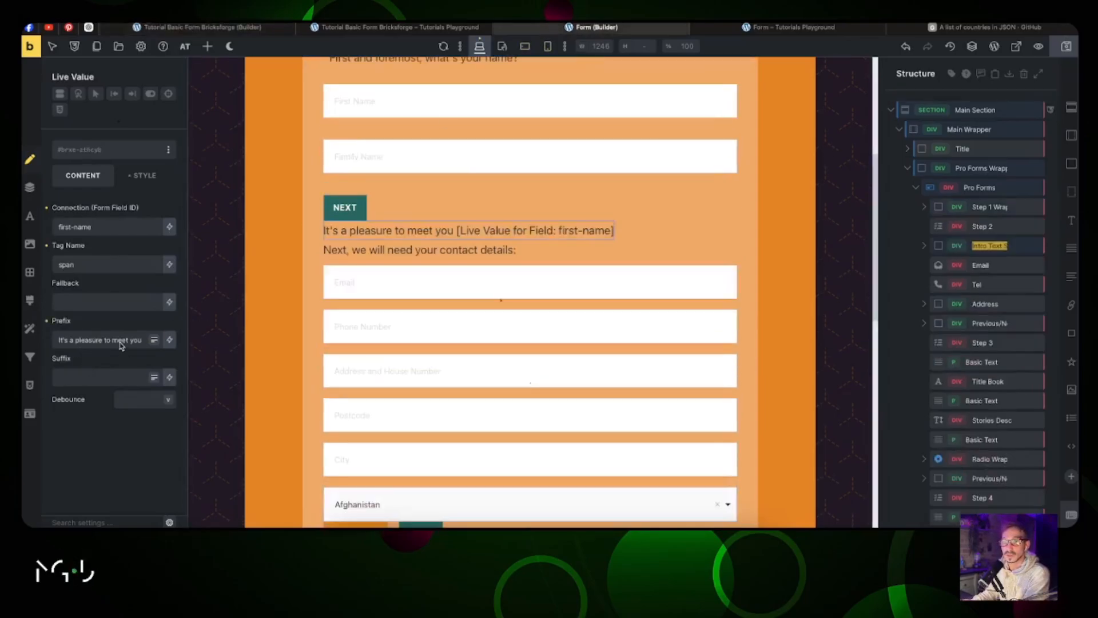
triple_click(121, 342)
key(ctrl+c)
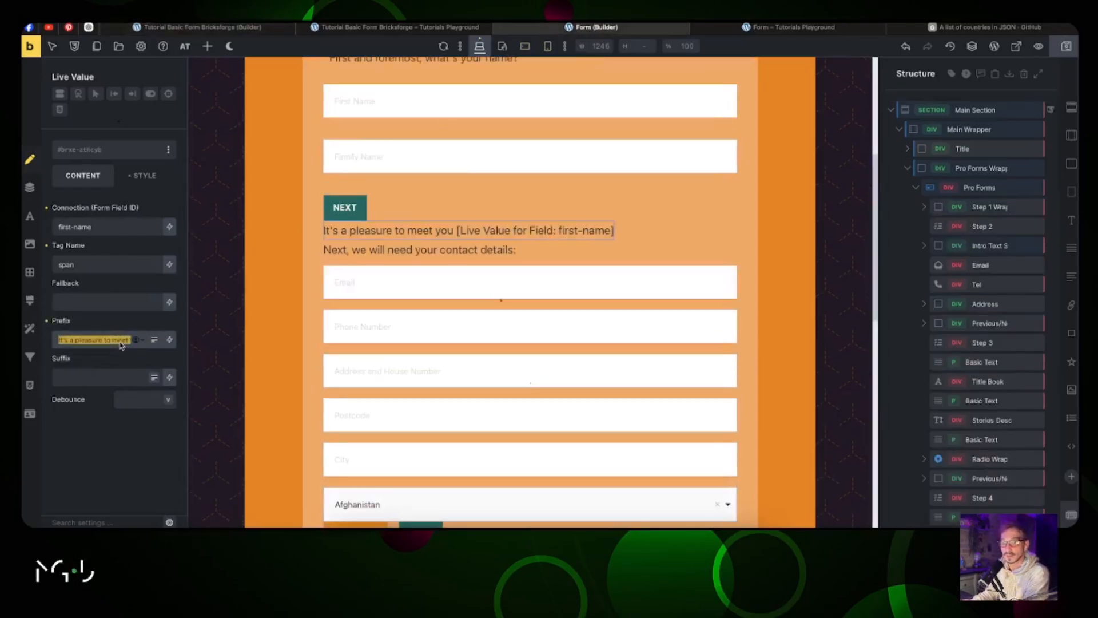
click(244, 29)
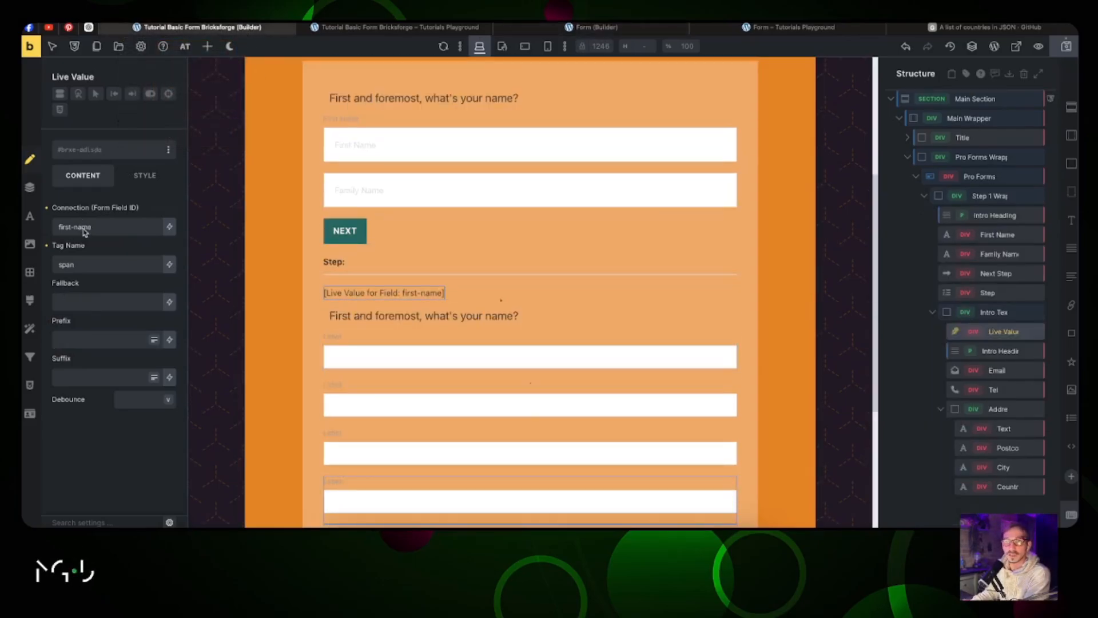
click(76, 343)
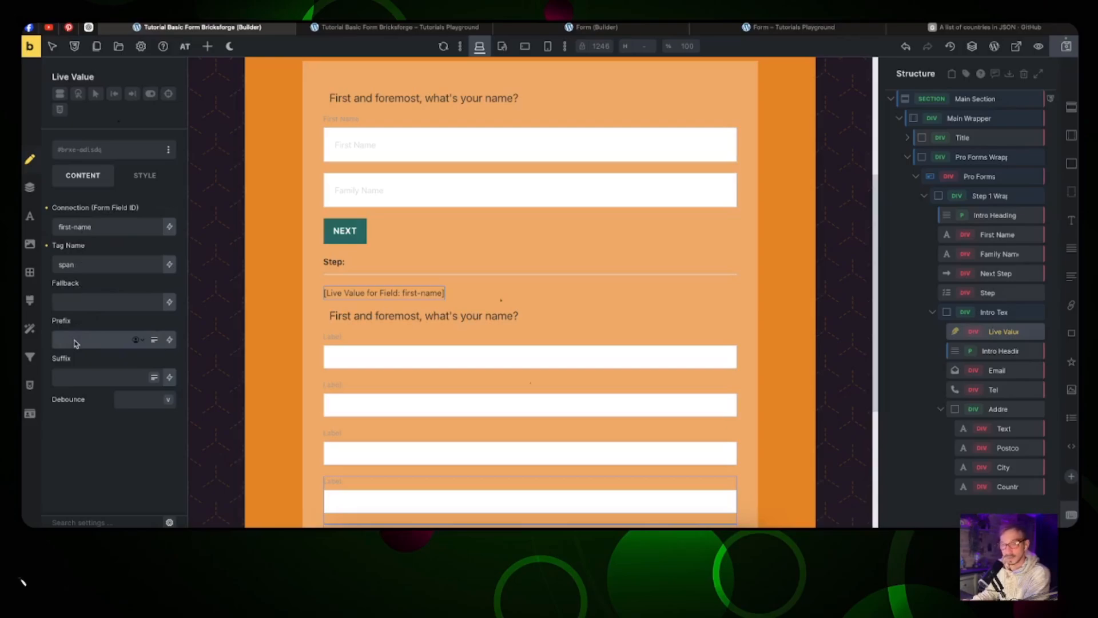
Step: Add 'It's a pleasure to meet you' as the prefix of the greeting Live Value
key(ctrl+v)
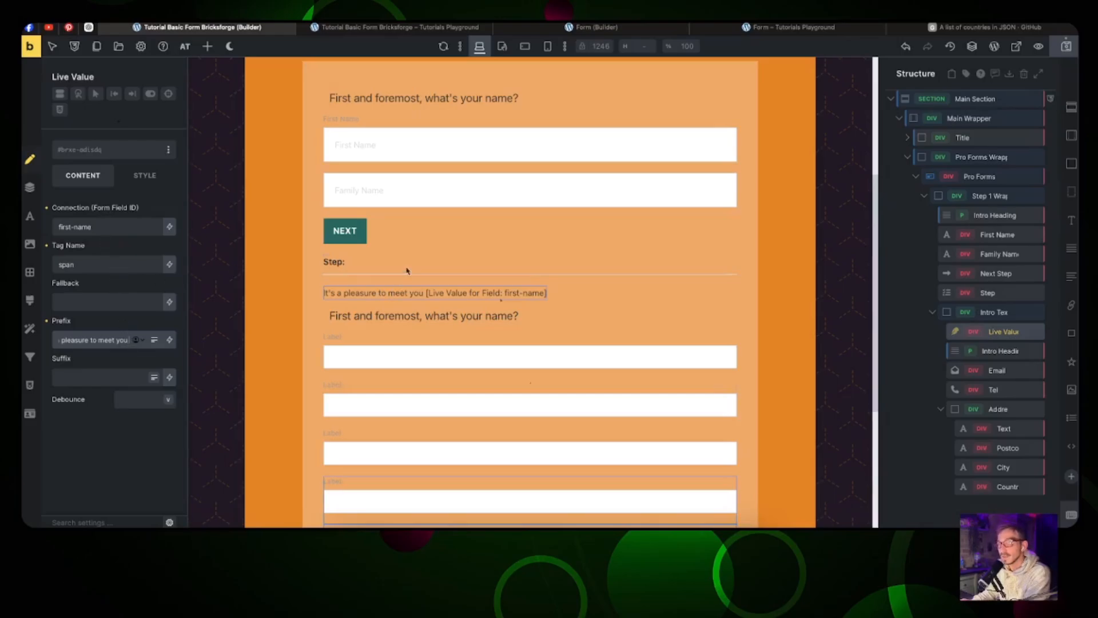
click(415, 33)
click(595, 27)
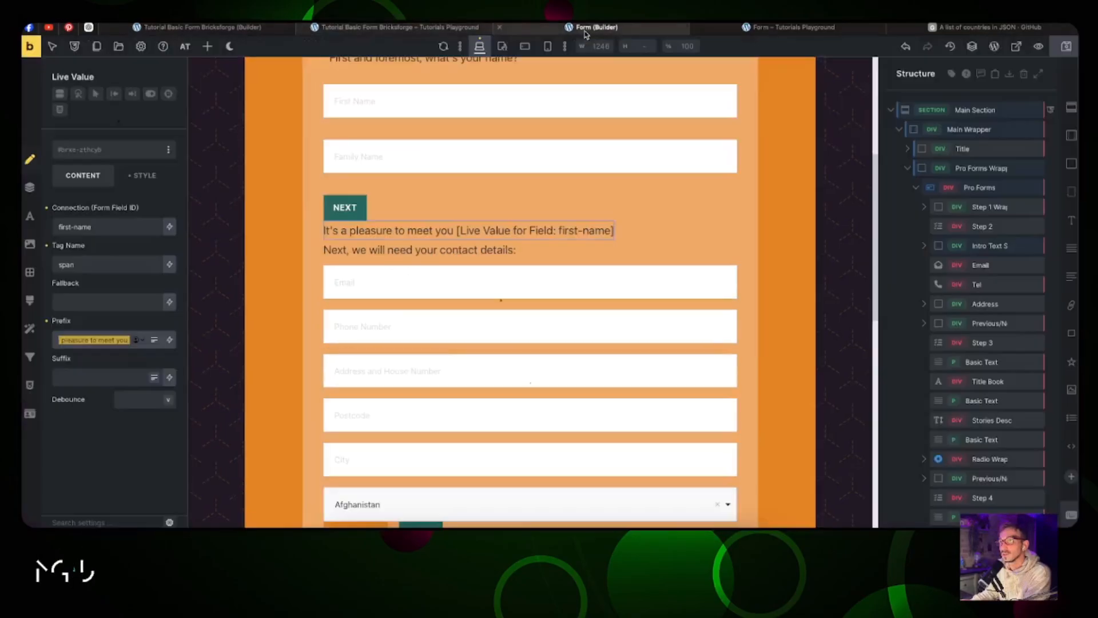
Step: Change the step 2 Intro Heading text to 'Next, we will need your contact details:'
right_click(427, 246)
drag(123, 269, 59, 258)
key(super+c)
click(197, 27)
click(412, 316)
triple_click(80, 273)
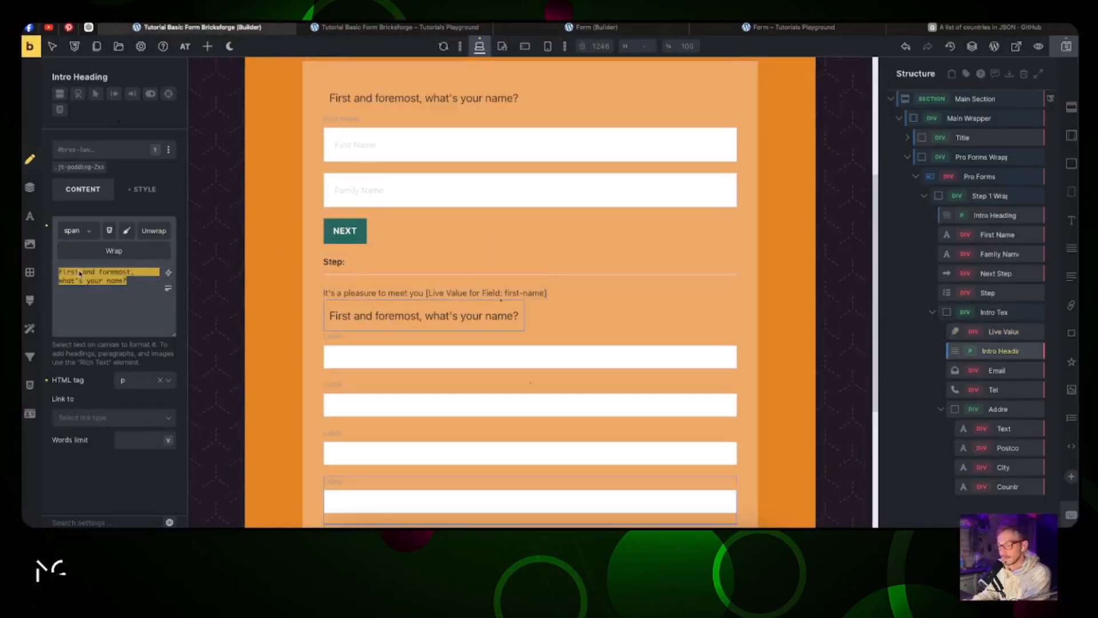
key(super+v)
Step: Copy the Intro Heading's styles onto the greeting Live Value and move the intro elements above Email
right_click(386, 314)
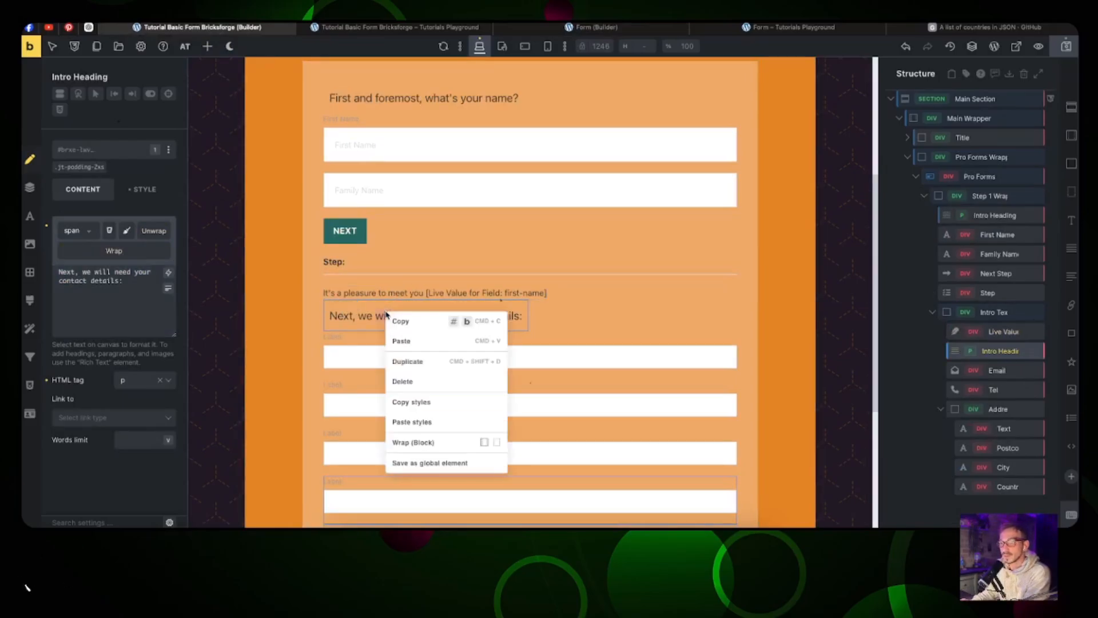
click(412, 402)
right_click(386, 290)
click(412, 395)
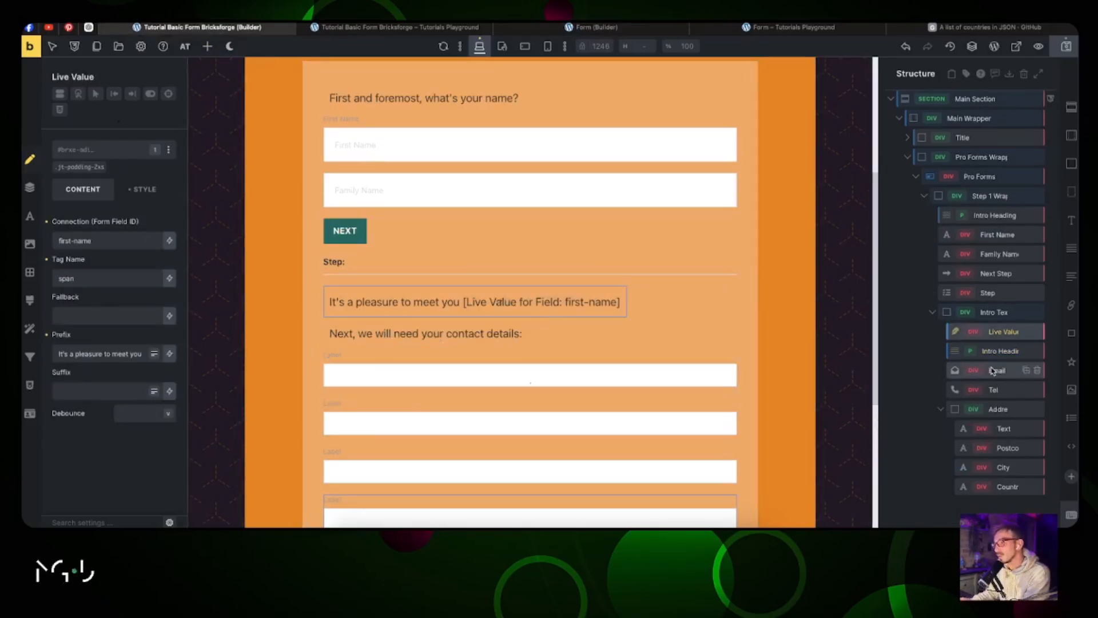
drag(992, 370, 956, 331)
drag(958, 394, 962, 347)
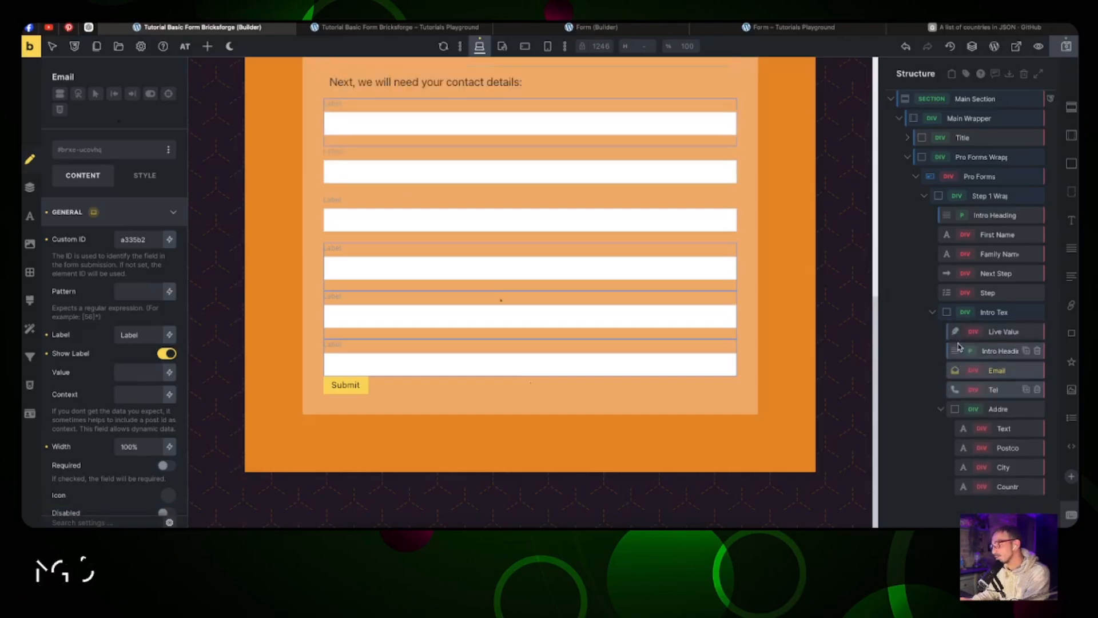
Step: Give the email field ID 'email', label and placeholder 'Email', with its label hidden
scroll(504, 268, up, 2)
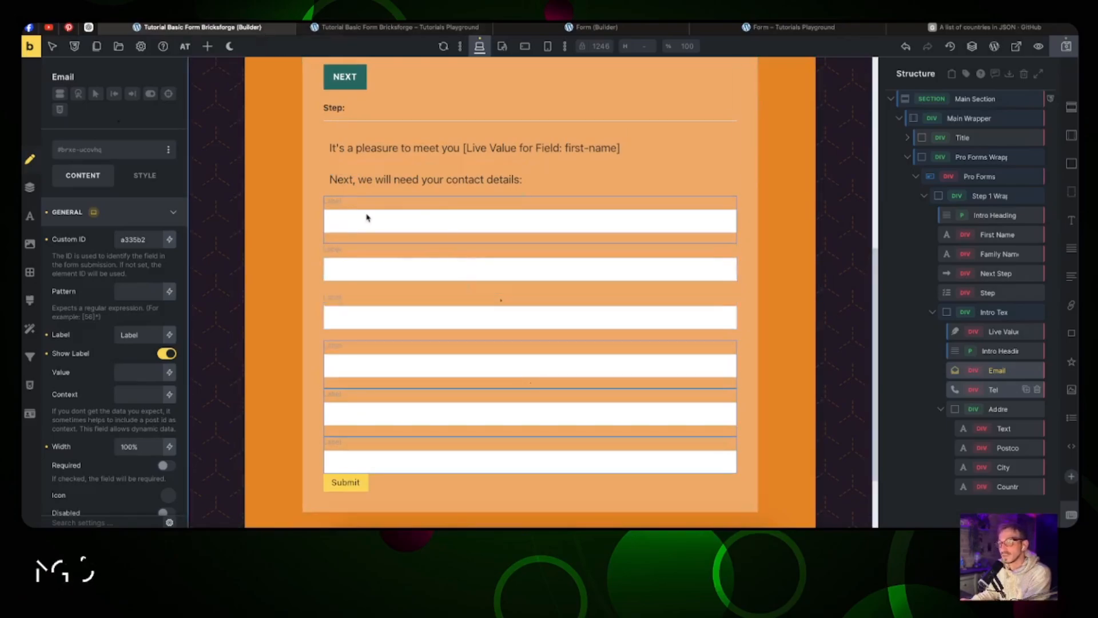
double_click(141, 240)
text(email)
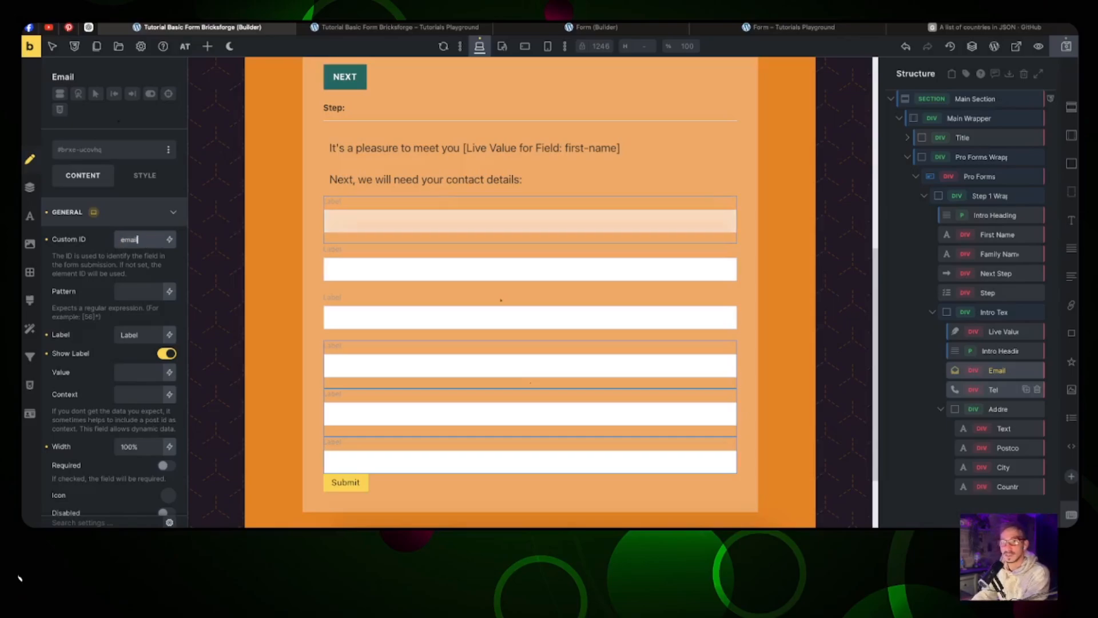
double_click(136, 336)
key(BackSpace)
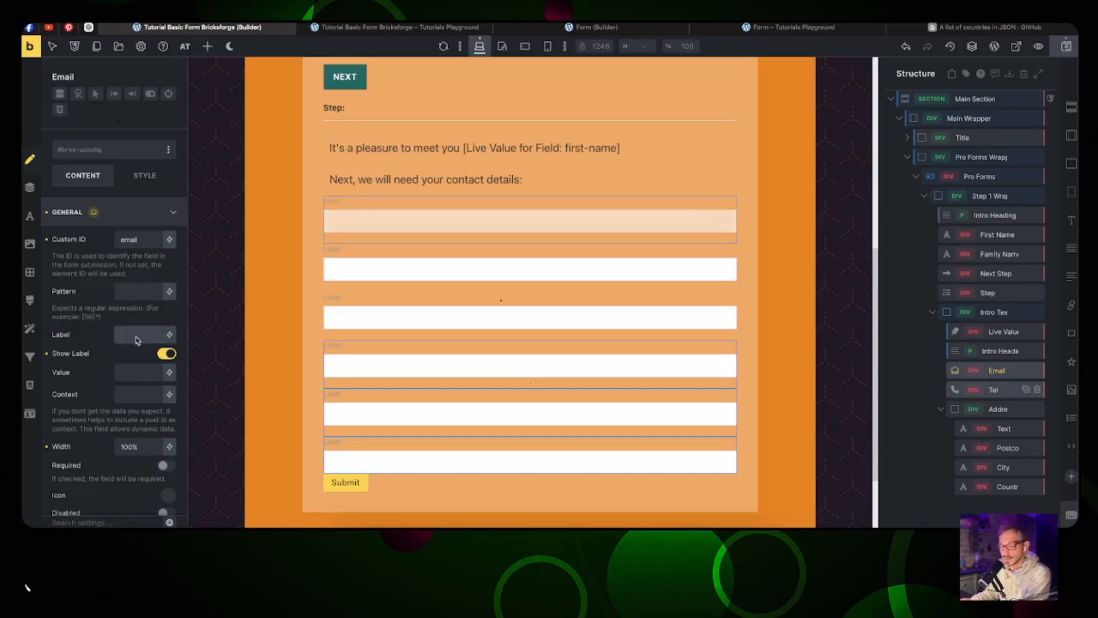
text(Email)
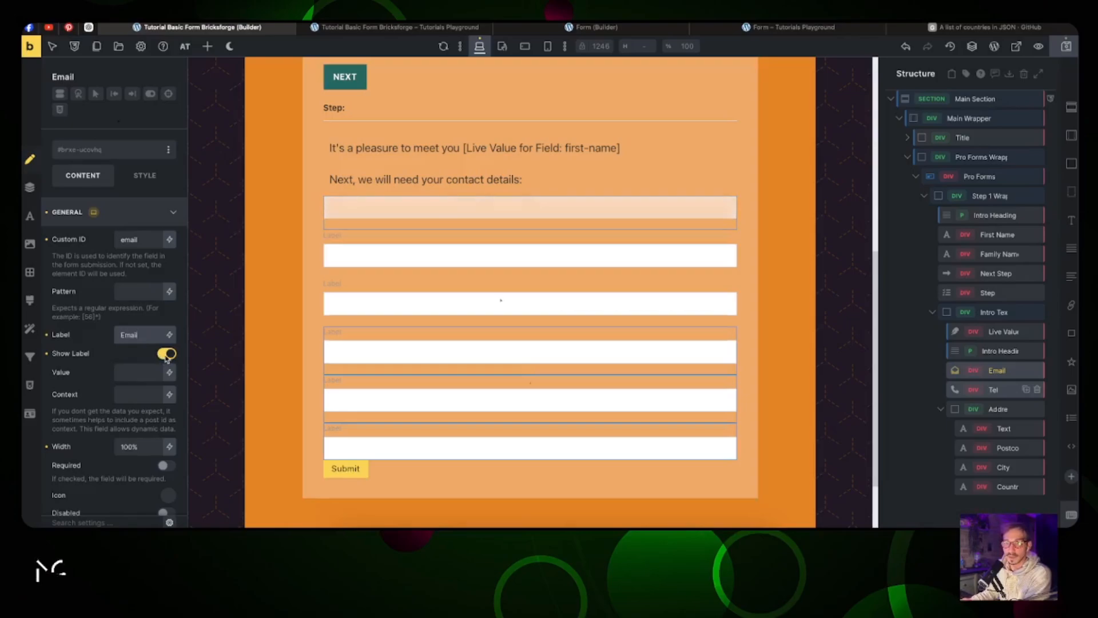
click(166, 353)
scroll(139, 372, down, 5)
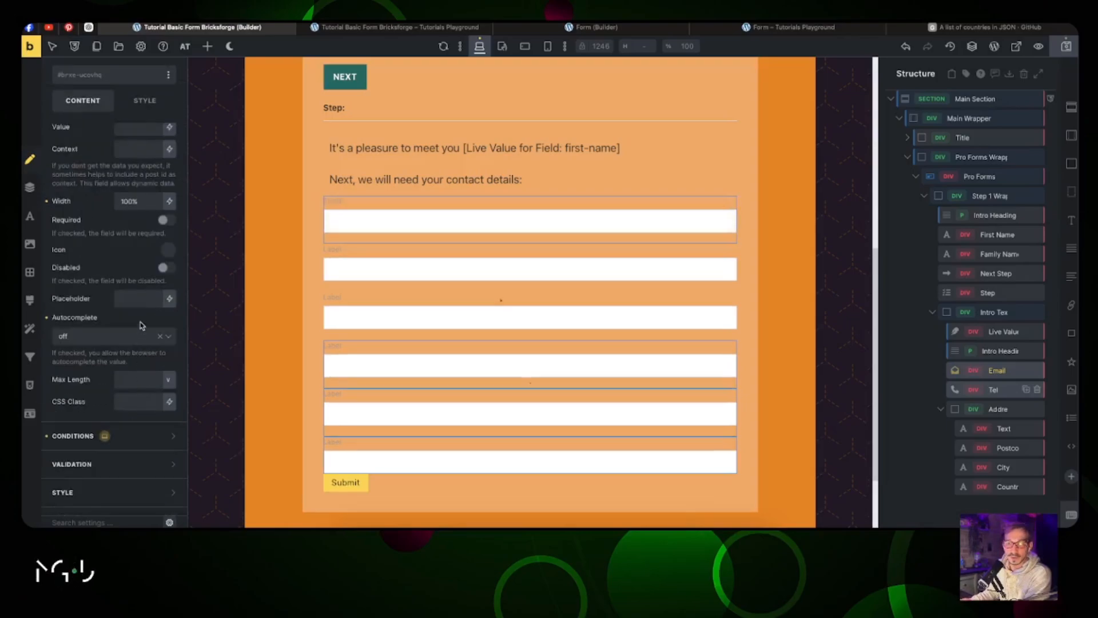
click(140, 301)
text(Email)
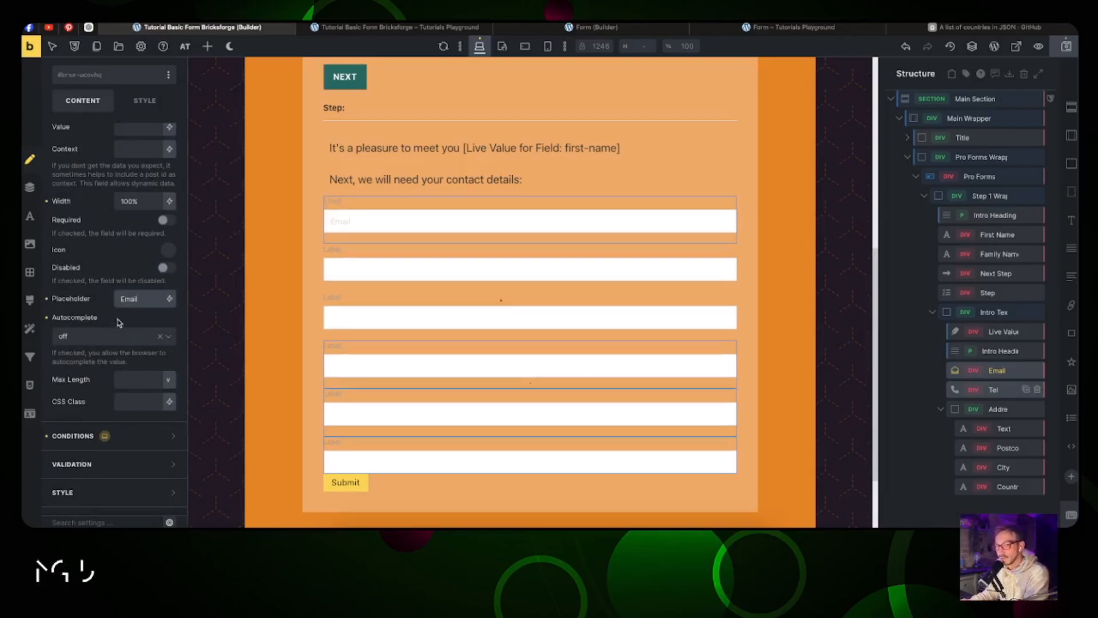
Step: Add an Email validation rule to the email field and make it required
click(133, 467)
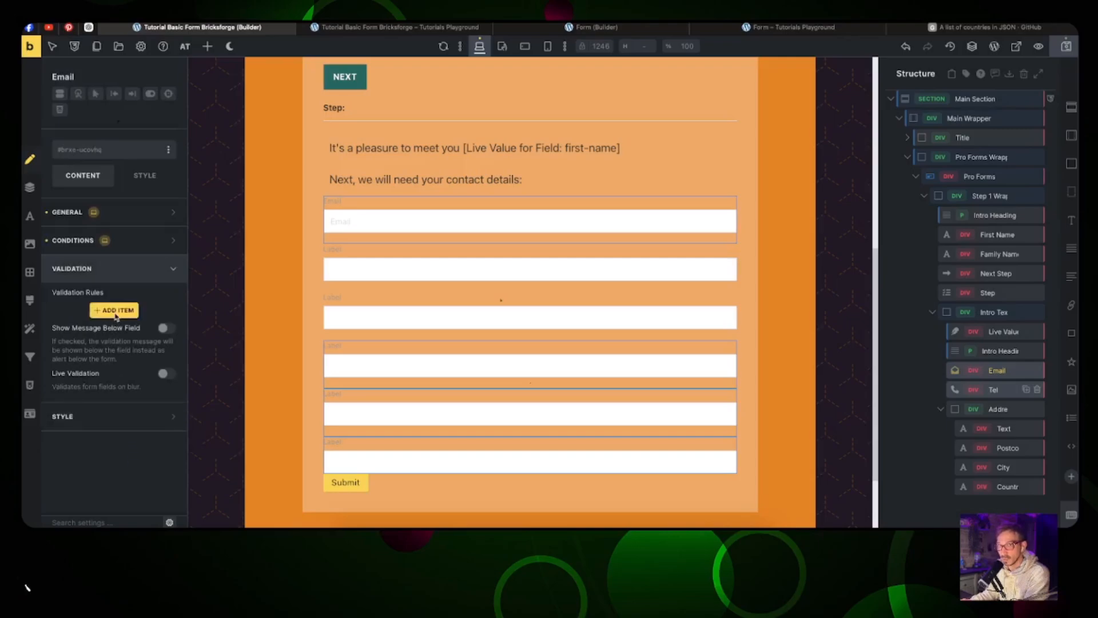
click(117, 314)
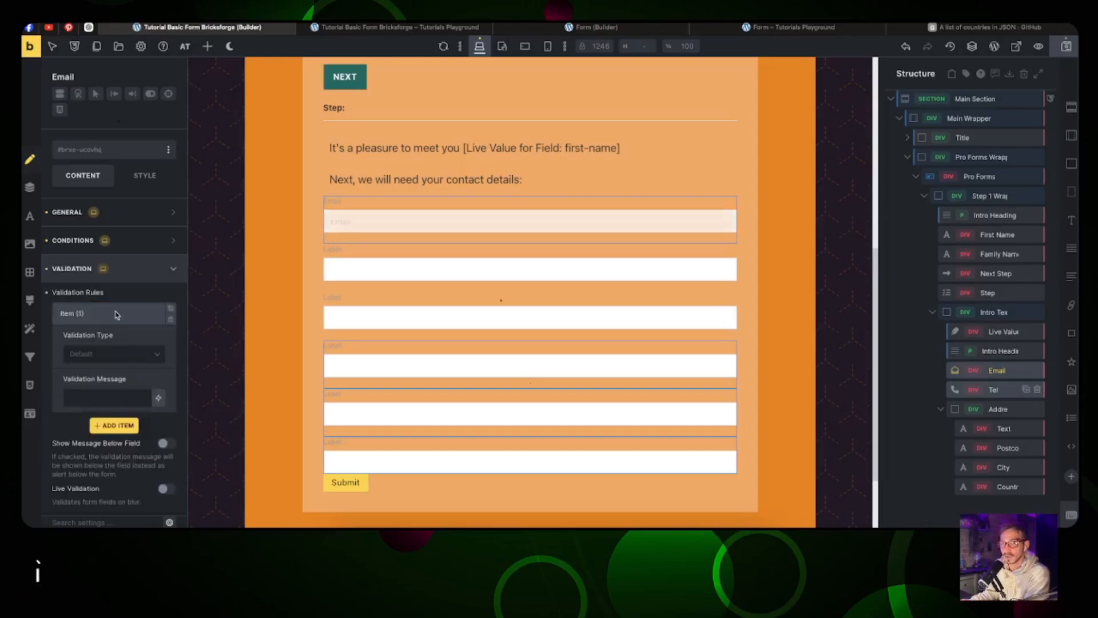
click(130, 357)
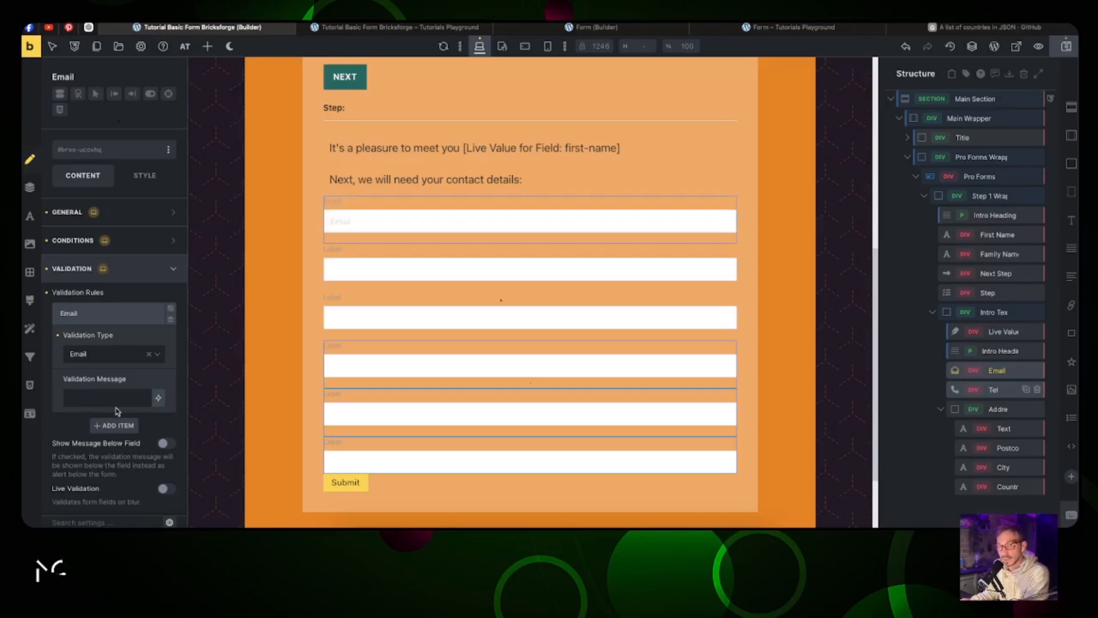
click(173, 271)
click(169, 218)
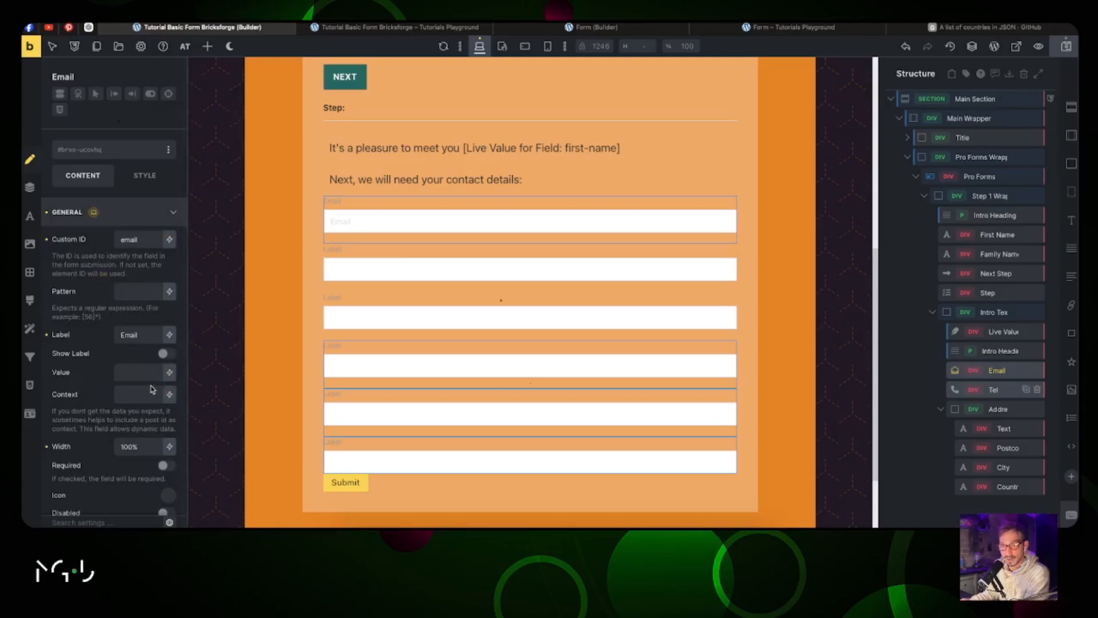
click(166, 466)
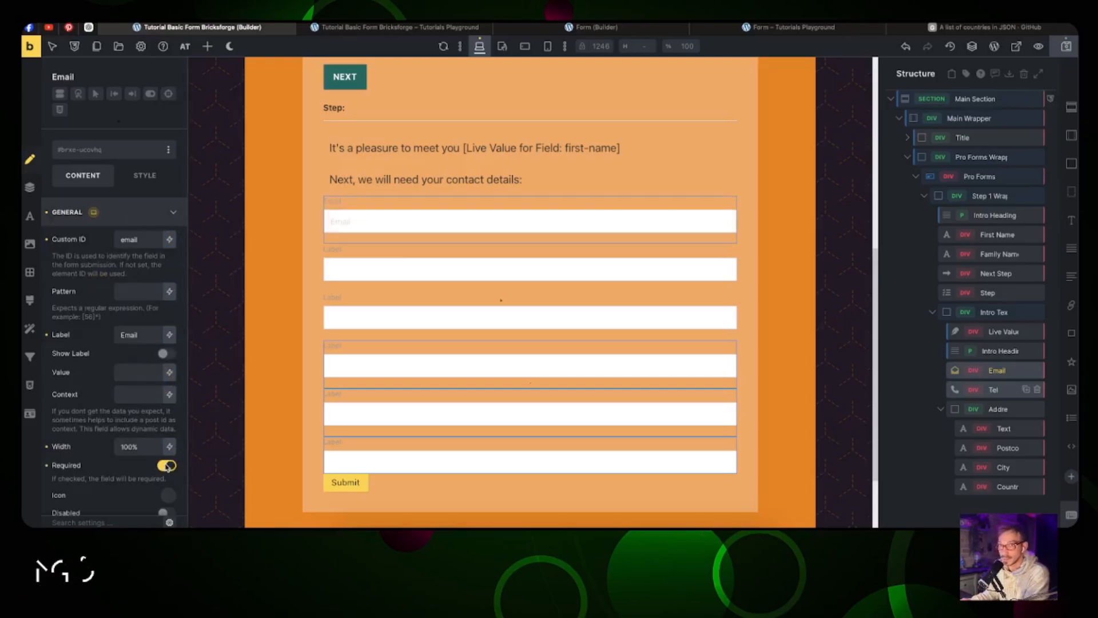
Step: Give the phone field ID 'phone' and label and placeholder 'Phone Number'
click(350, 250)
double_click(137, 241)
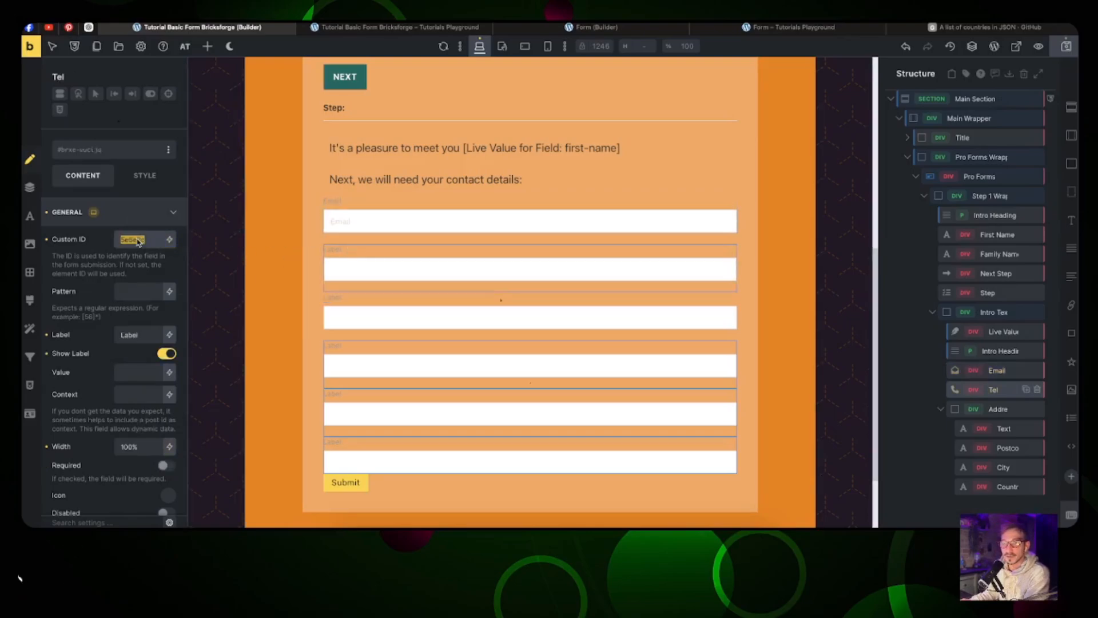
text(phone)
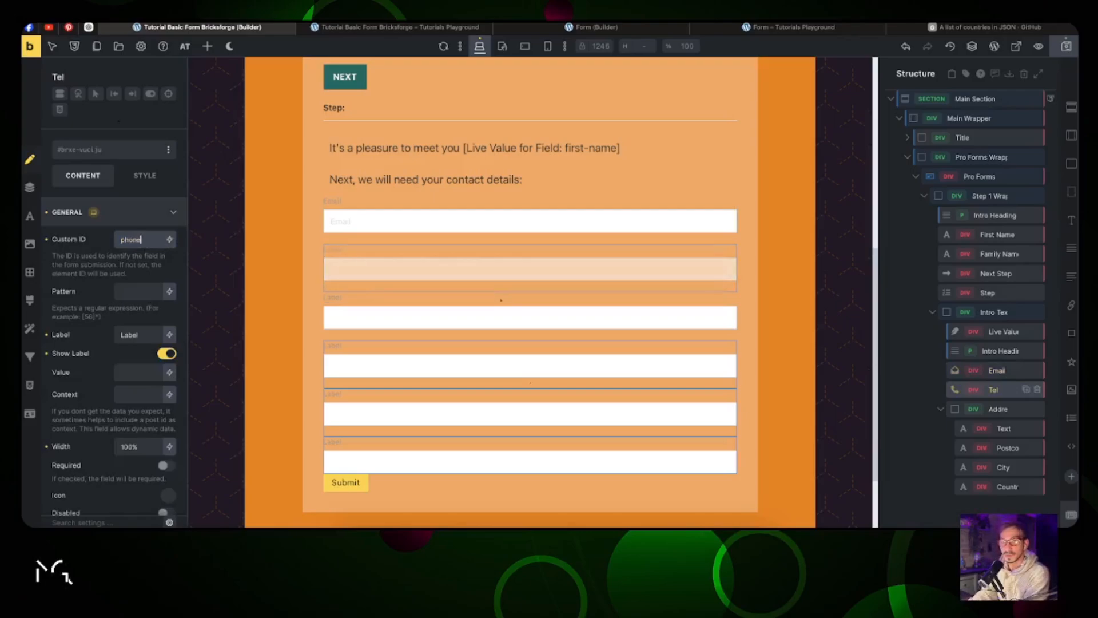
click(138, 334)
text(Phone Number)
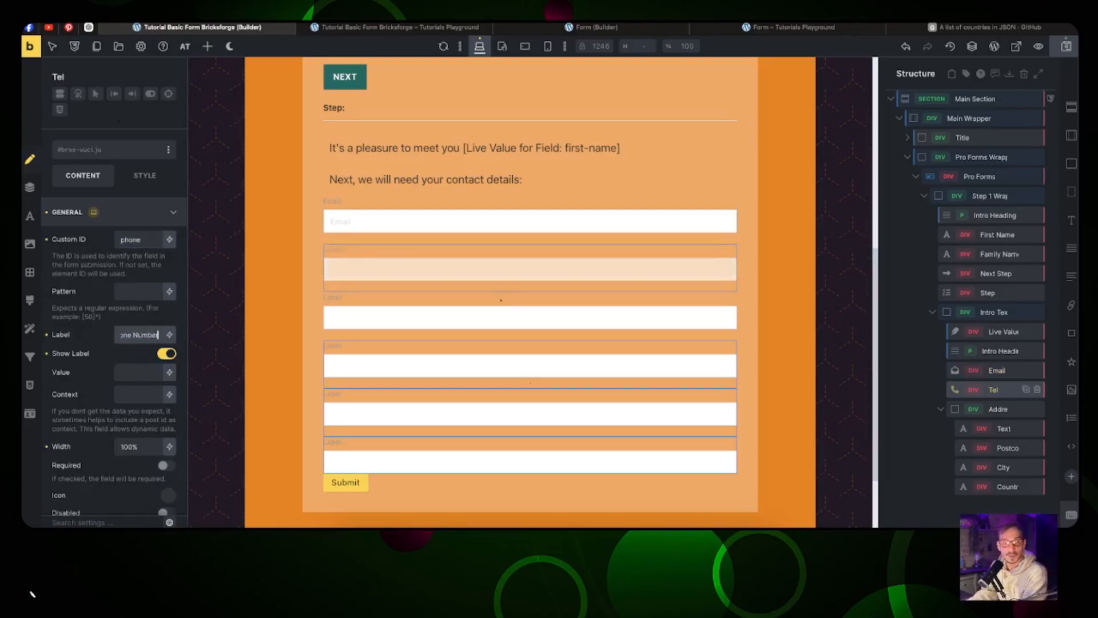
triple_click(138, 335)
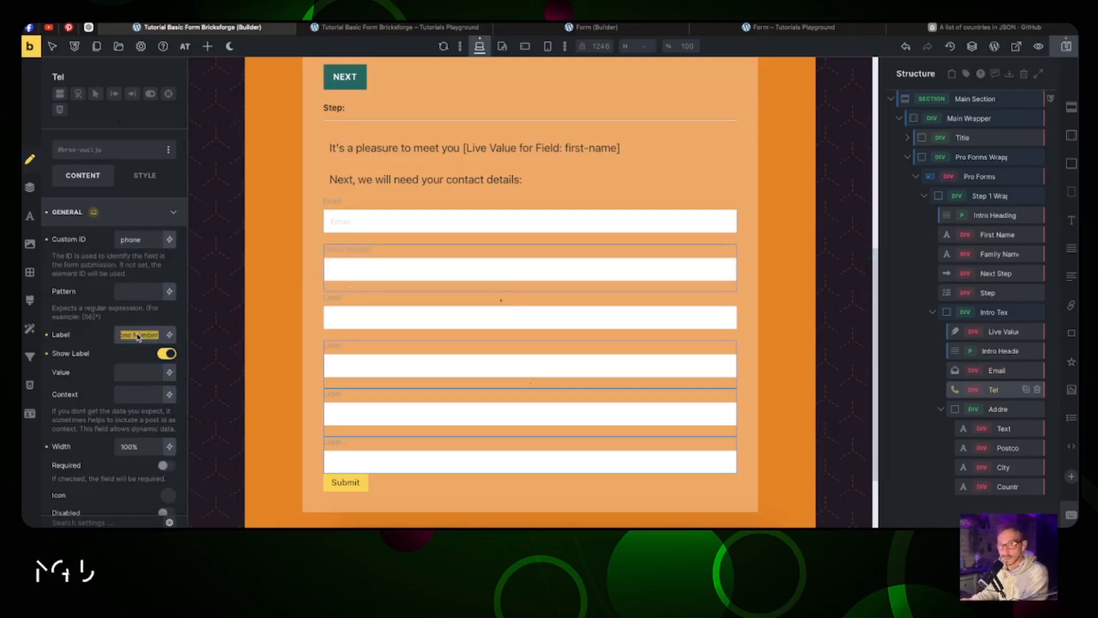
scroll(132, 354, down, 5)
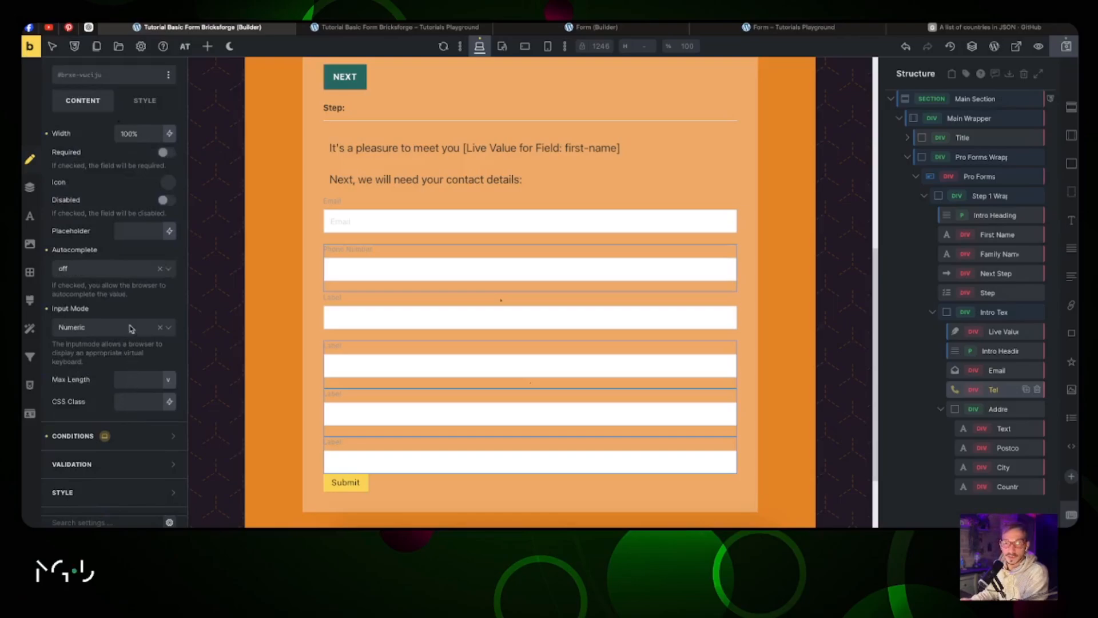
click(137, 231)
key(ctrl+v)
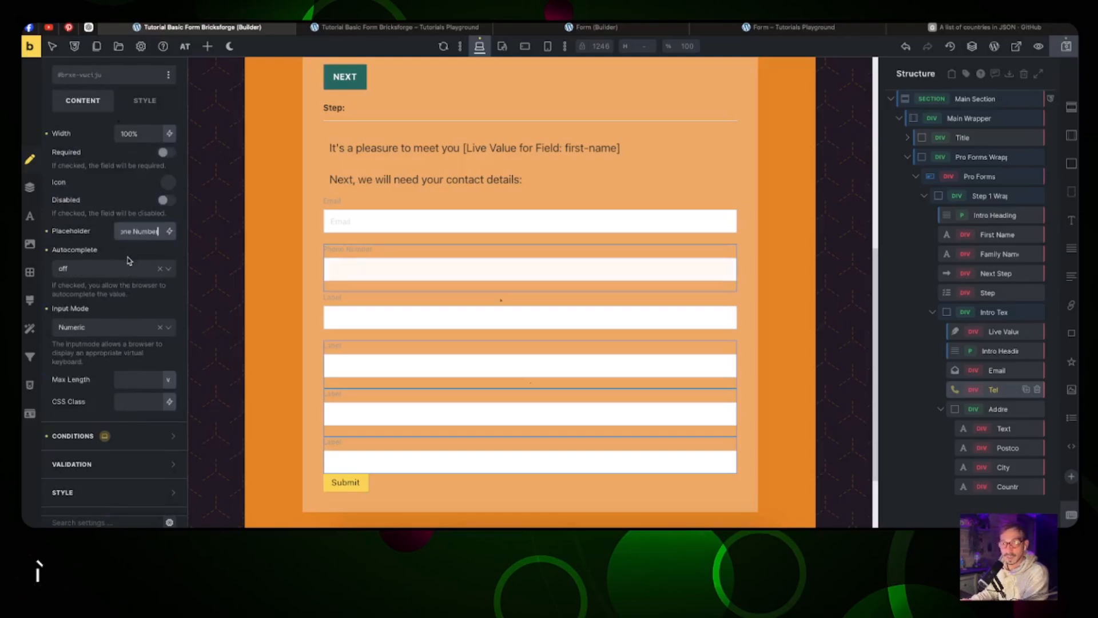
Step: Switch the phone field's input mode from Numeric to Telephone
click(168, 328)
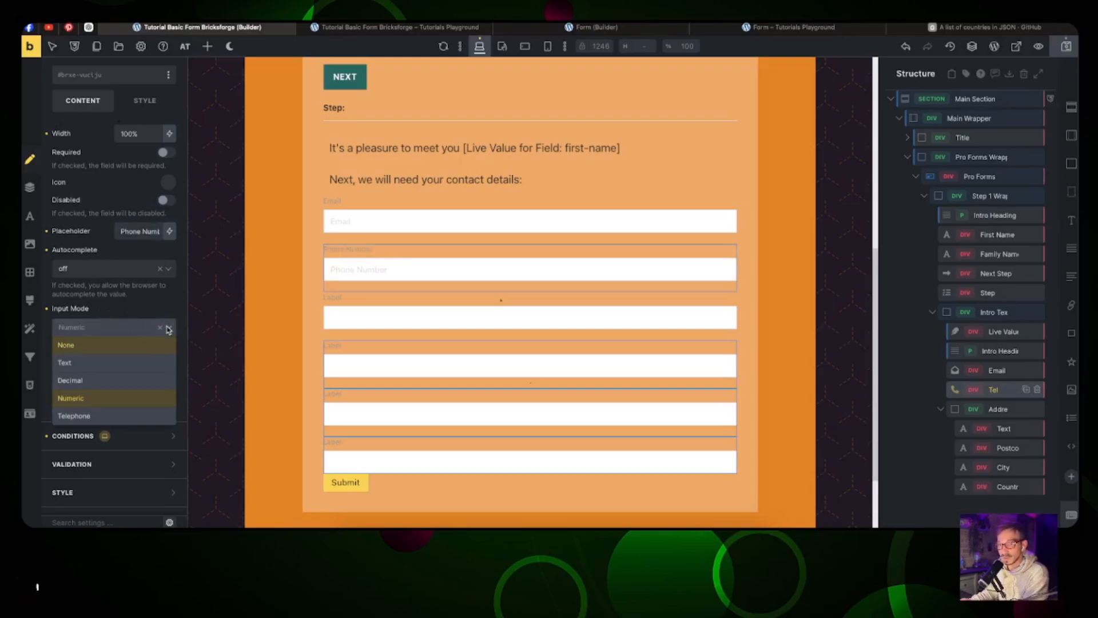
click(165, 328)
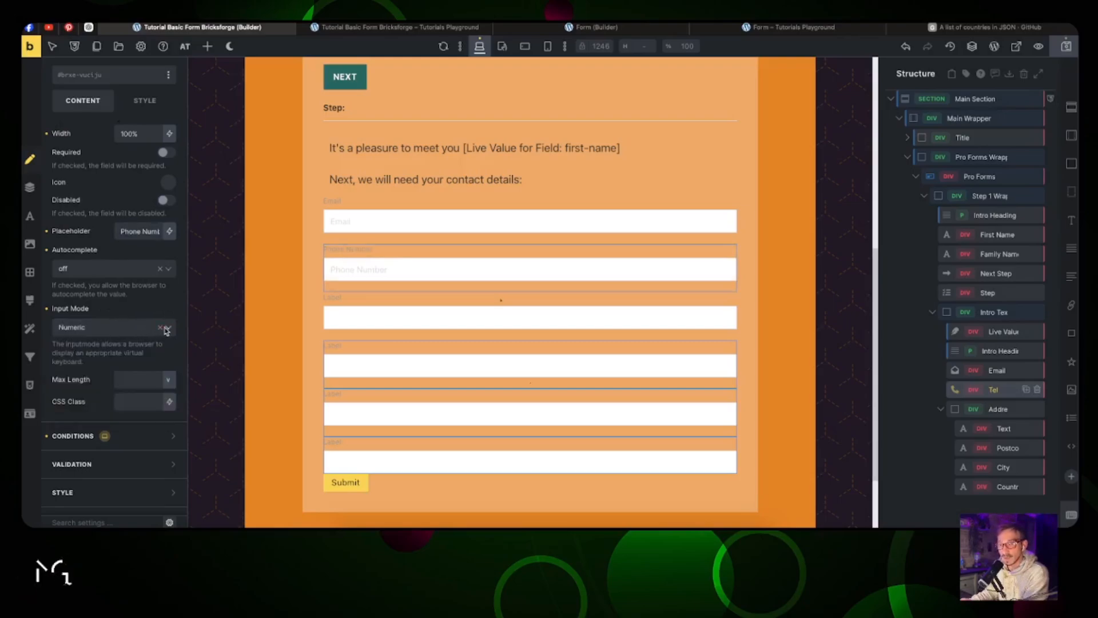
click(168, 331)
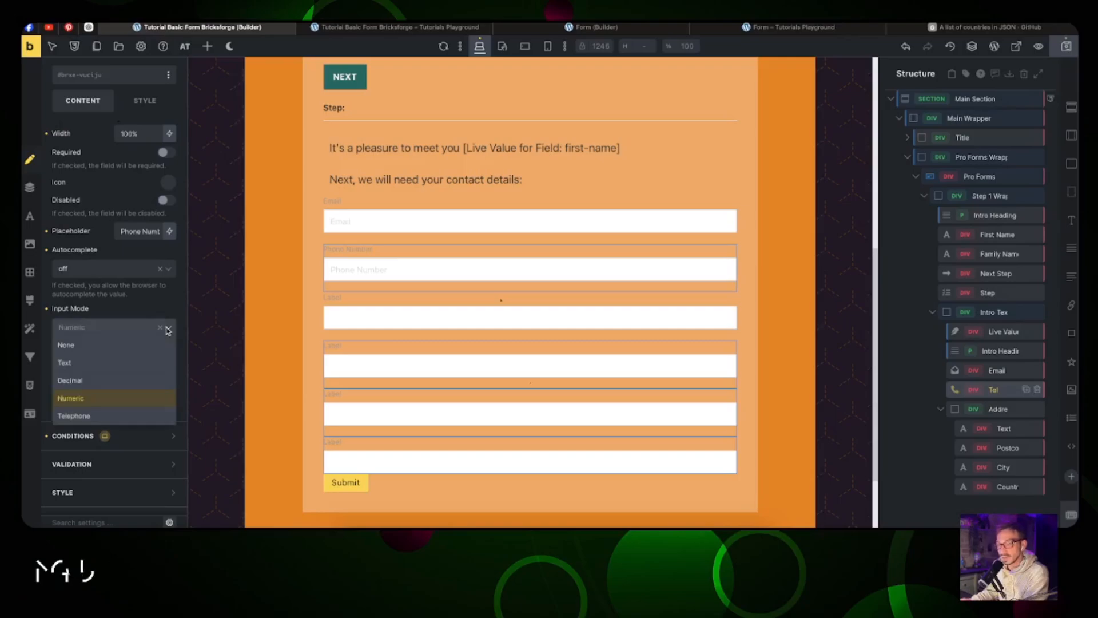
click(144, 420)
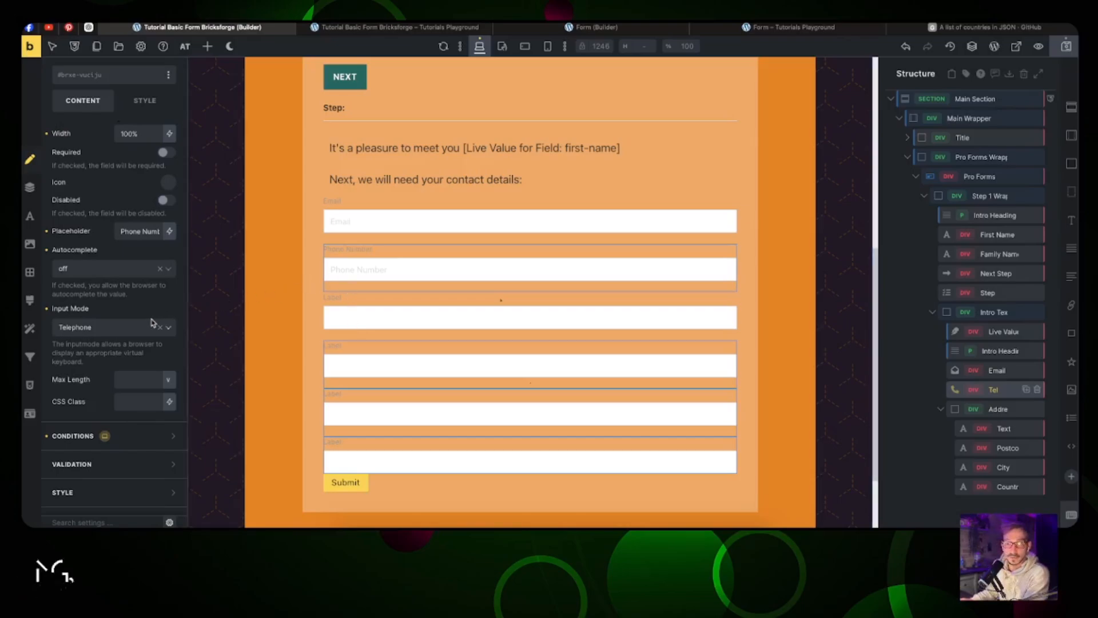
Step: Give the empty text field ID 'Street-number' and label 'Street & House Number'
scroll(121, 299, up, 5)
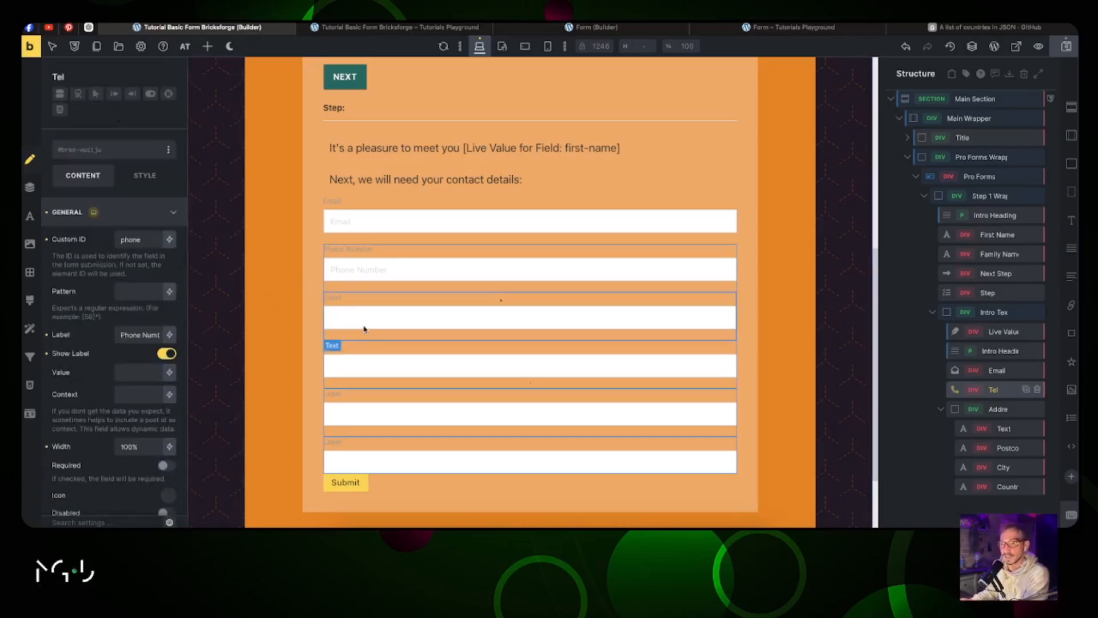
click(377, 304)
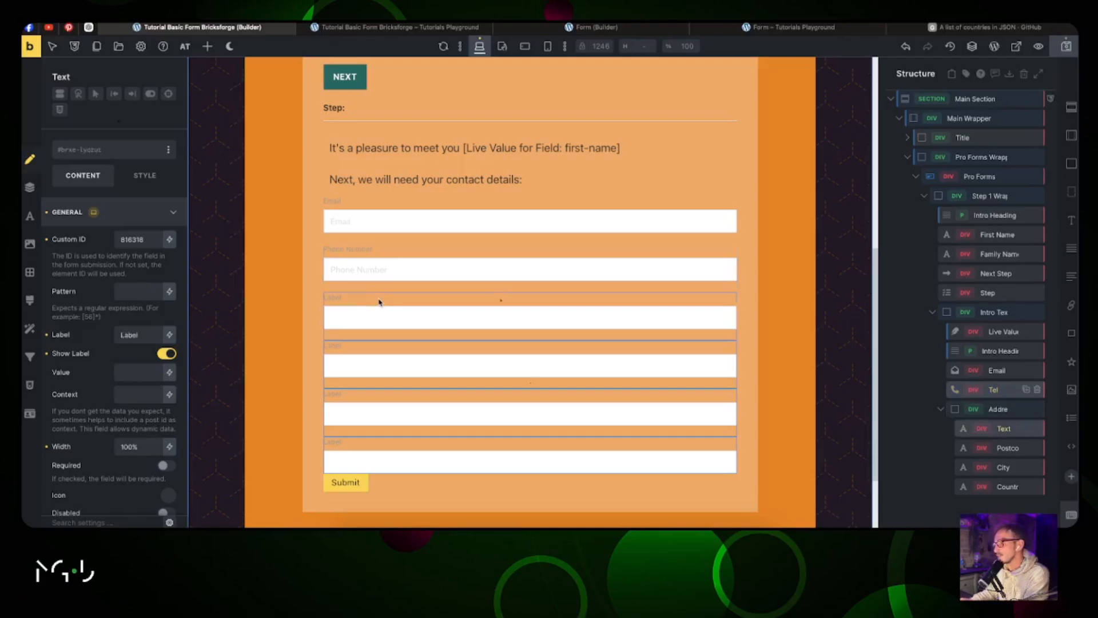
double_click(132, 241)
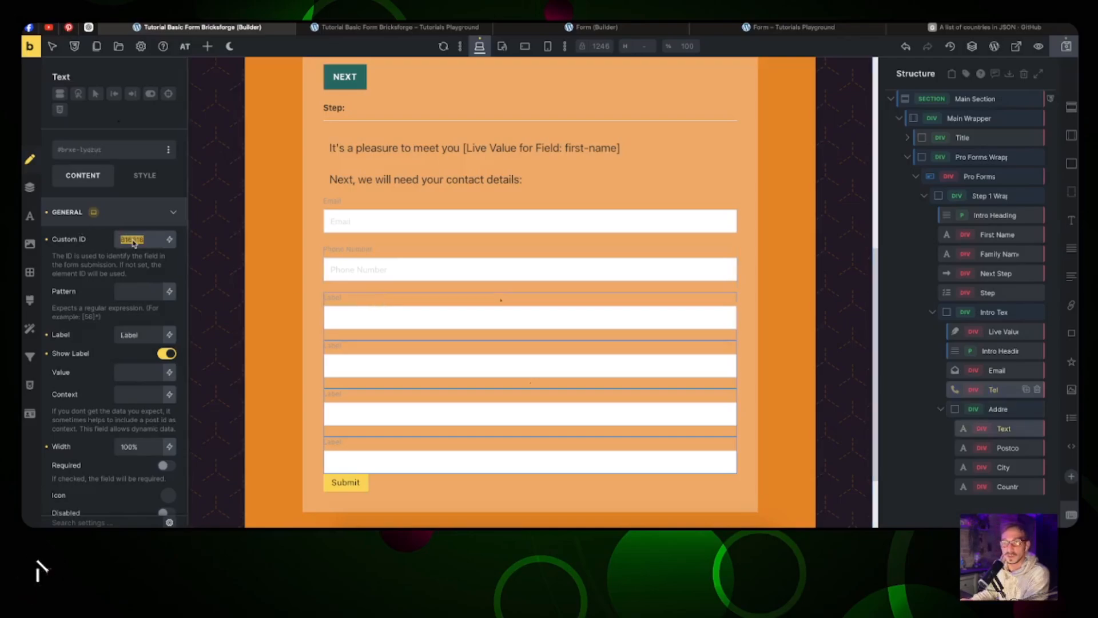
text(S)
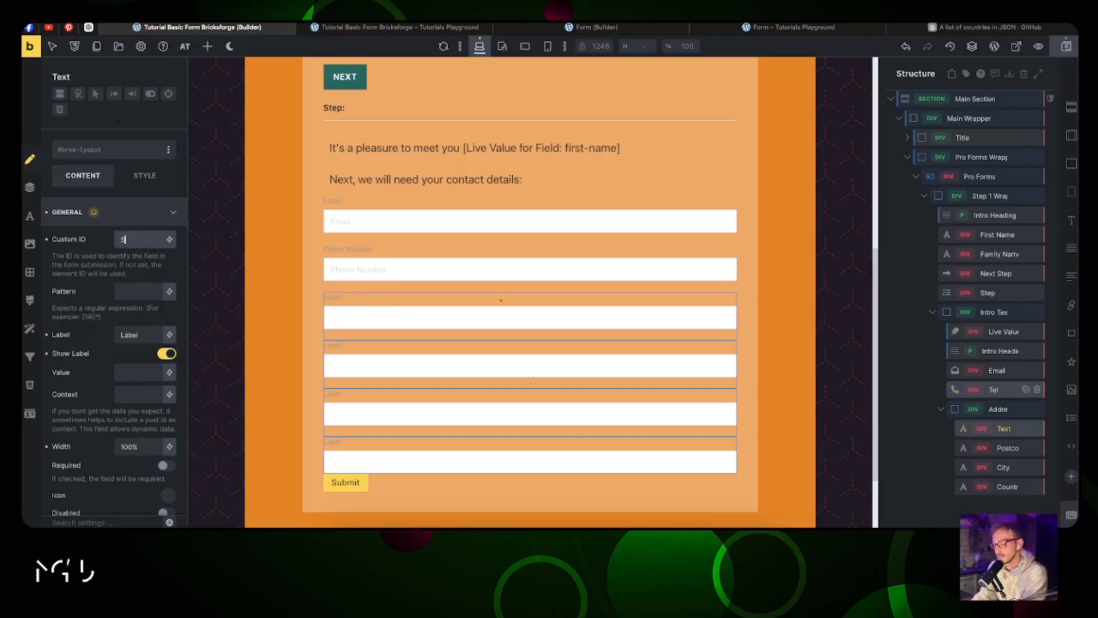
text(treet-number)
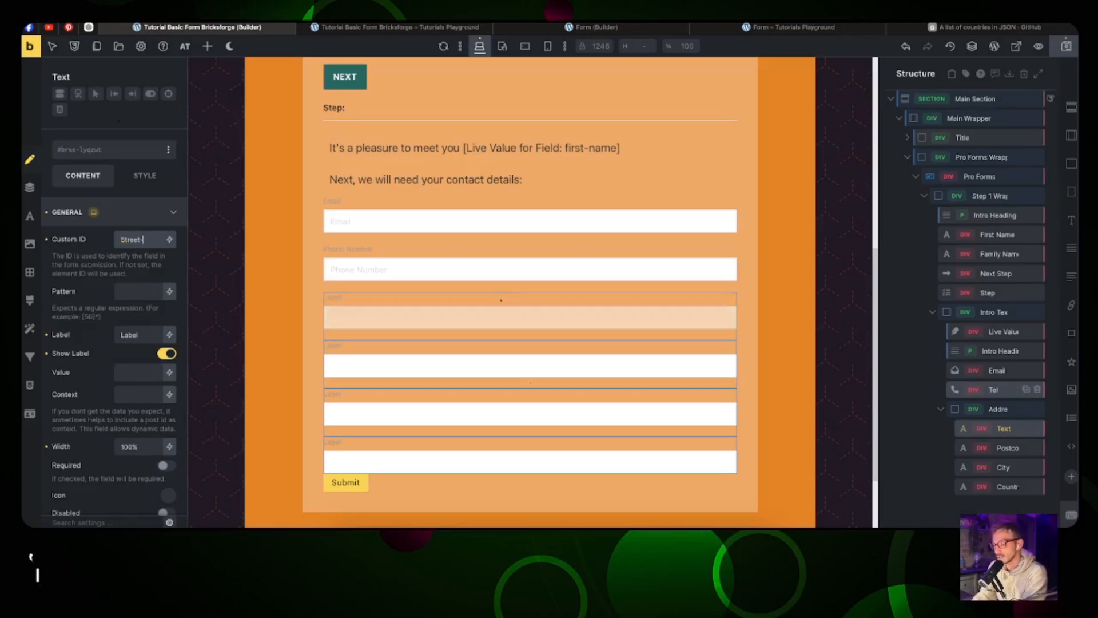
key(Tab)
key(Tab)
text(Street & House Number)
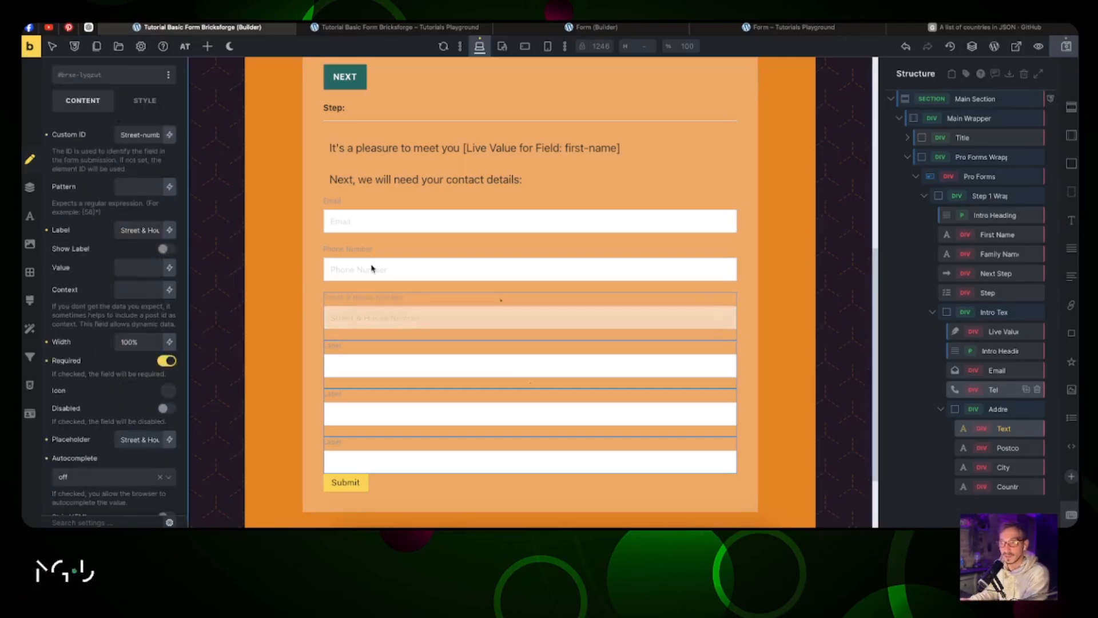
Step: Go to the phone field, then to the Postcode field's label to replace it
click(371, 269)
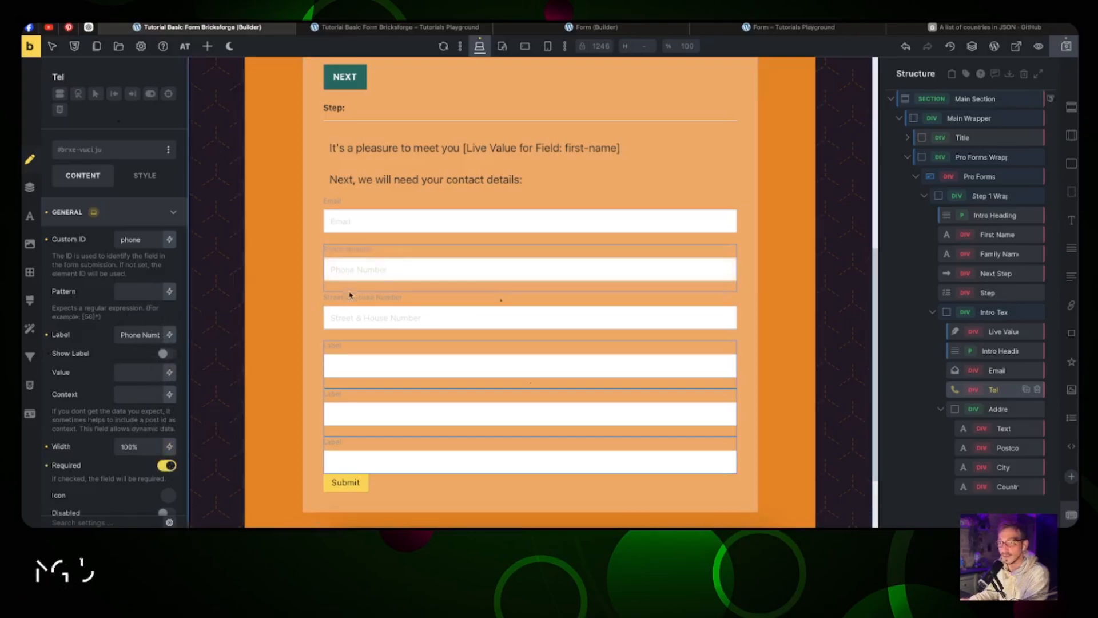
scroll(399, 264, down, 2)
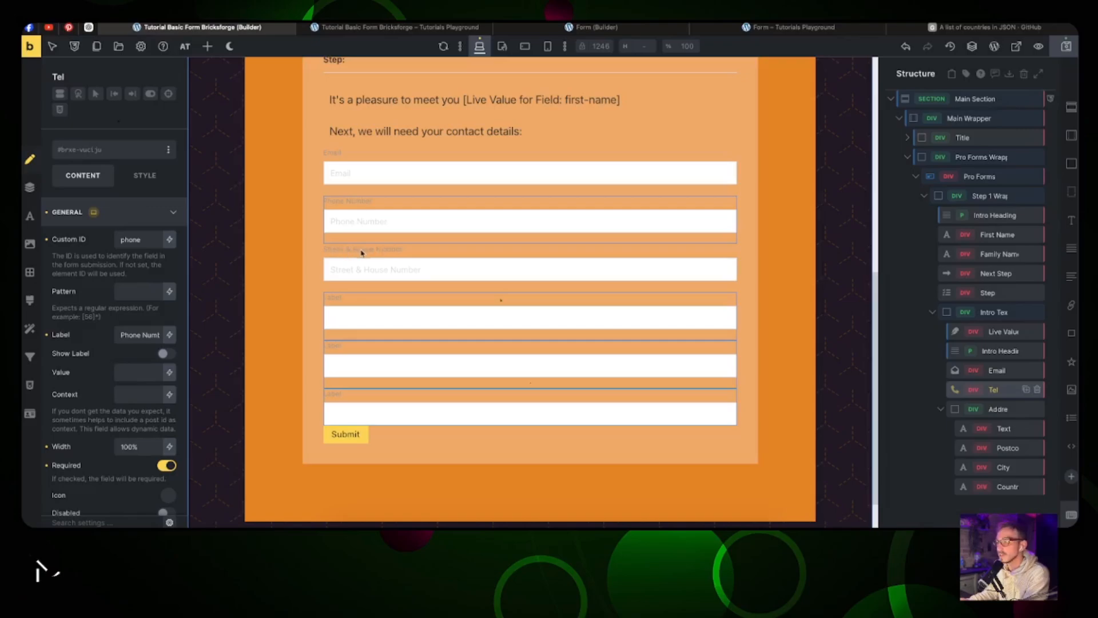
click(337, 302)
double_click(130, 335)
text(Postcode)
key(super+a)
key(super+c)
click(166, 466)
scroll(139, 409, down, 5)
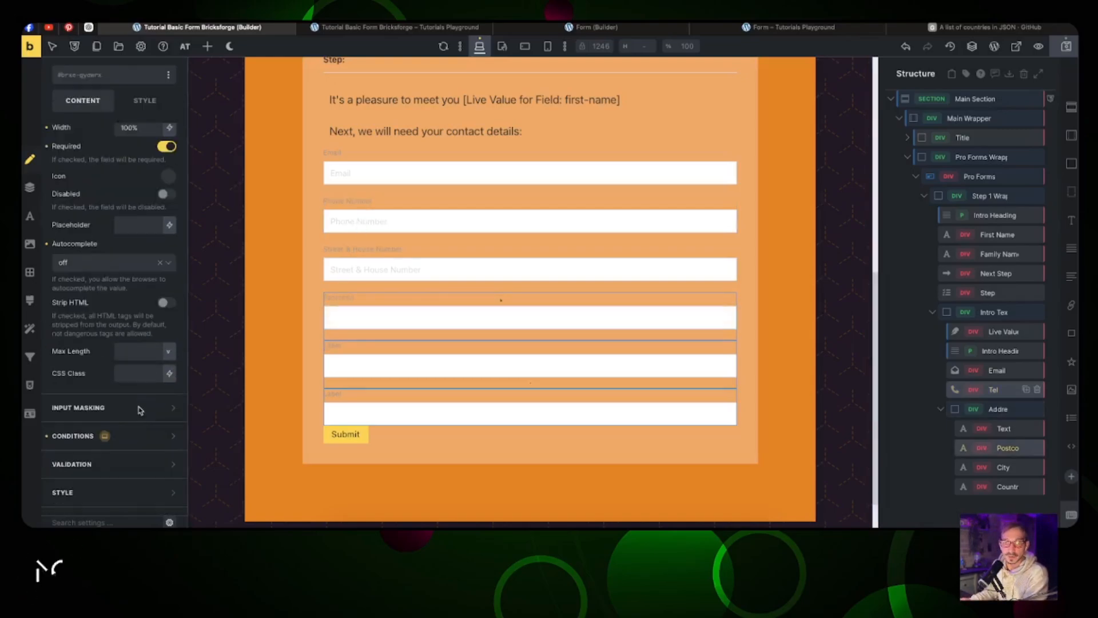
click(138, 226)
key(super+v)
click(343, 356)
double_click(129, 240)
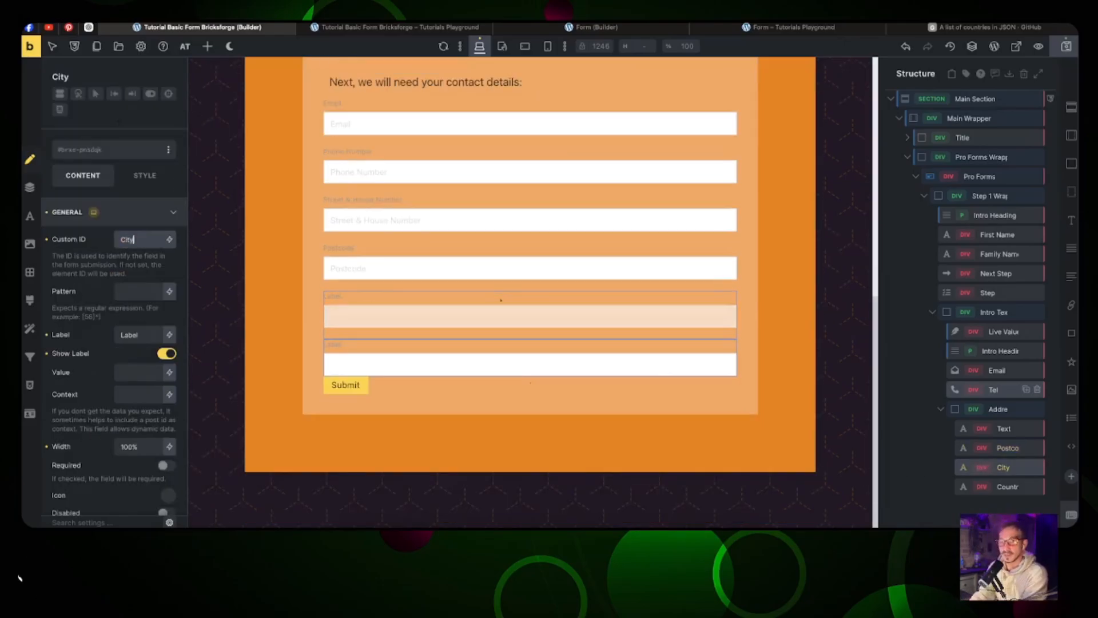
text(city)
key(super+a)
double_click(130, 335)
text(City)
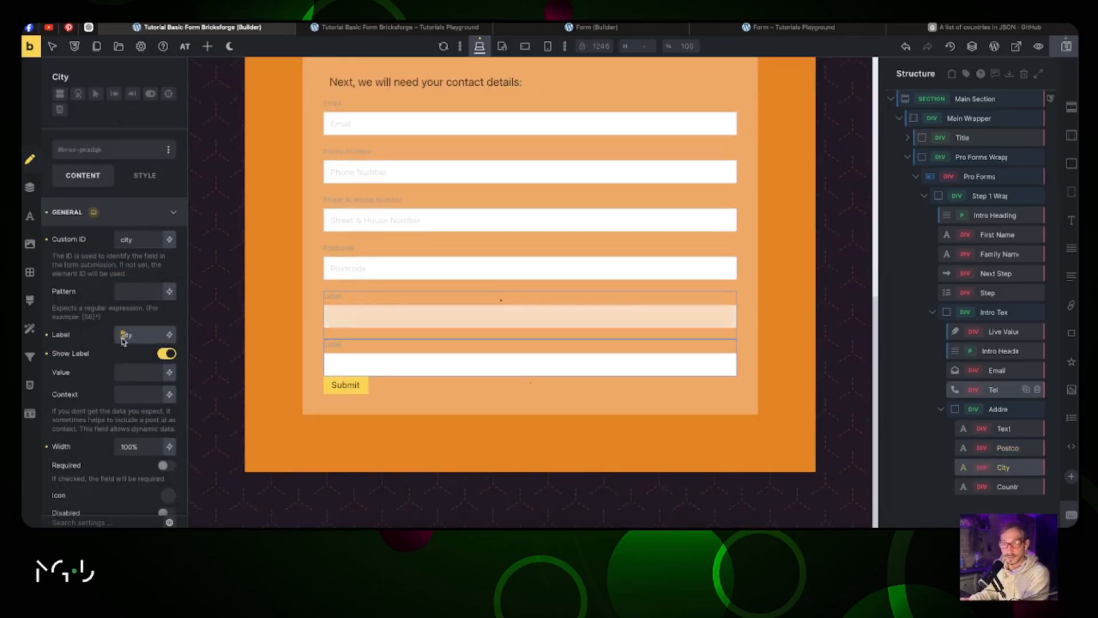
click(166, 353)
click(166, 465)
scroll(150, 400, down, 5)
click(139, 346)
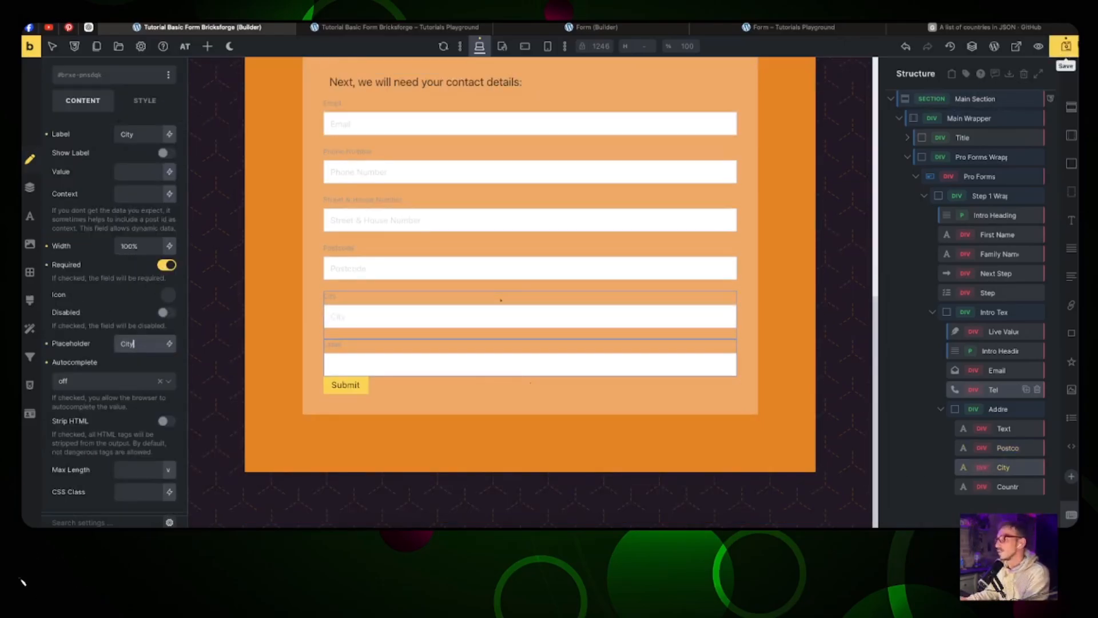
text(City)
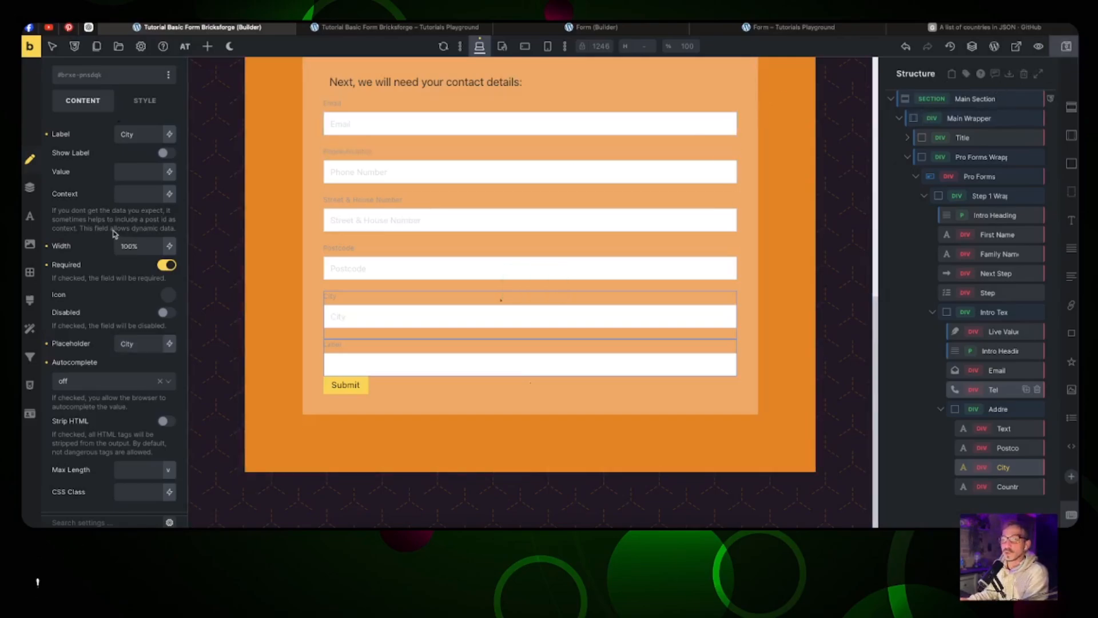
scroll(113, 231, down, 2)
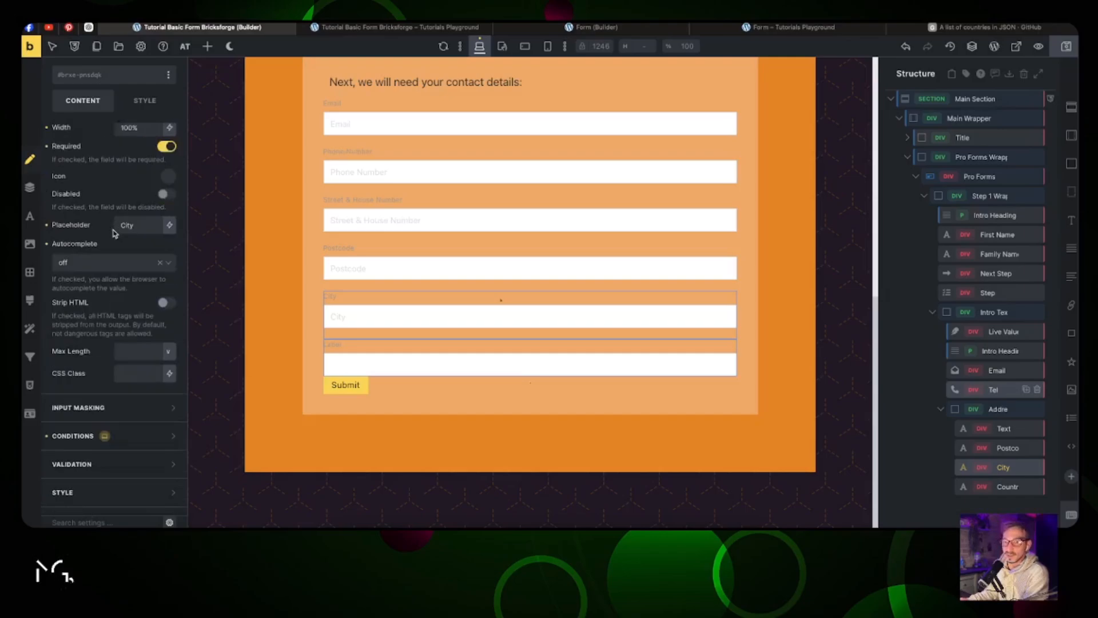
scroll(133, 211, up, 5)
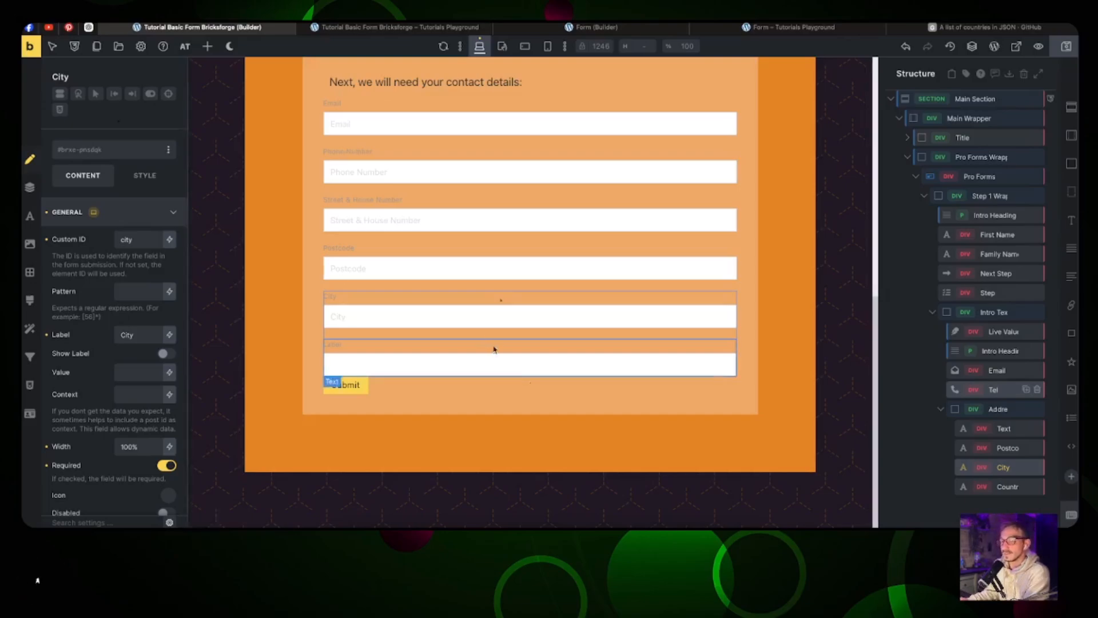
Step: Give the Country field ID 'country' and label and placeholder 'Country'
click(461, 345)
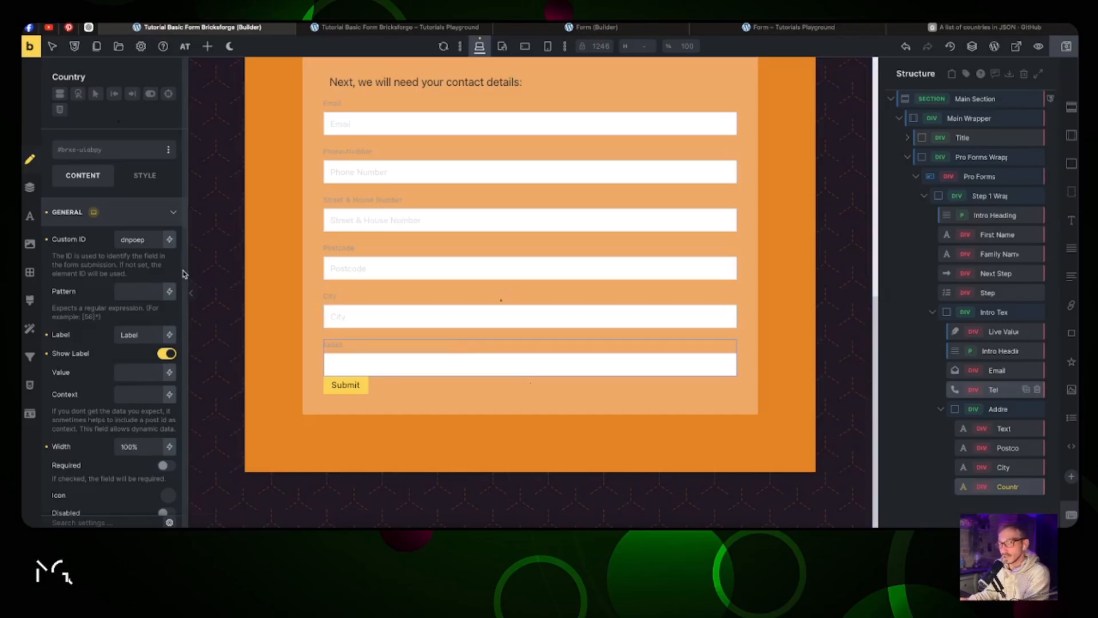
double_click(132, 240)
text(country)
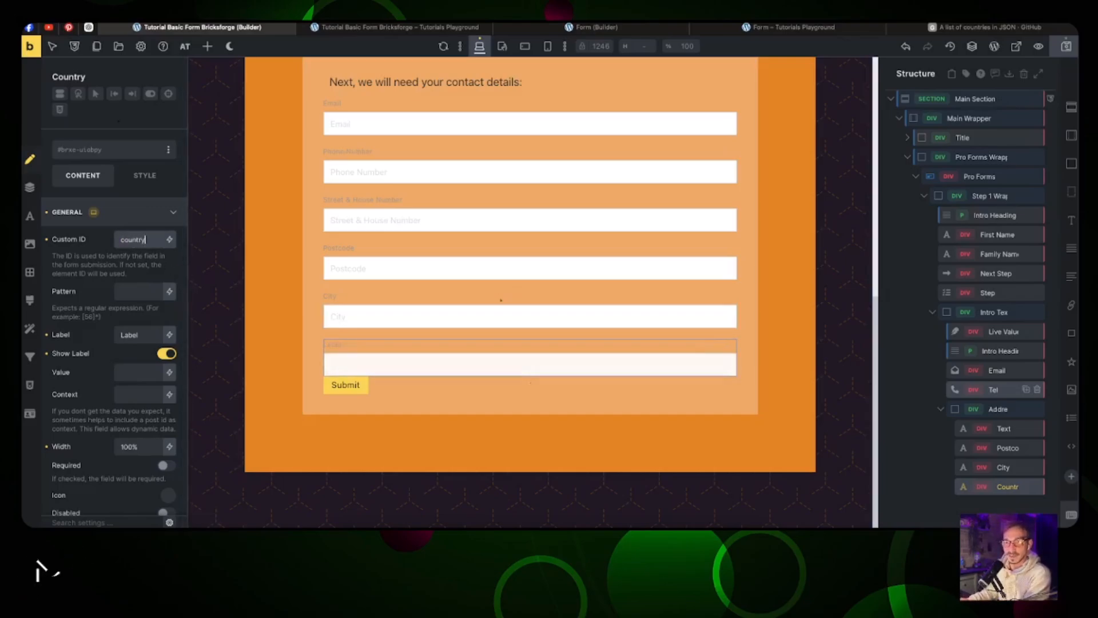
double_click(138, 336)
text(Country)
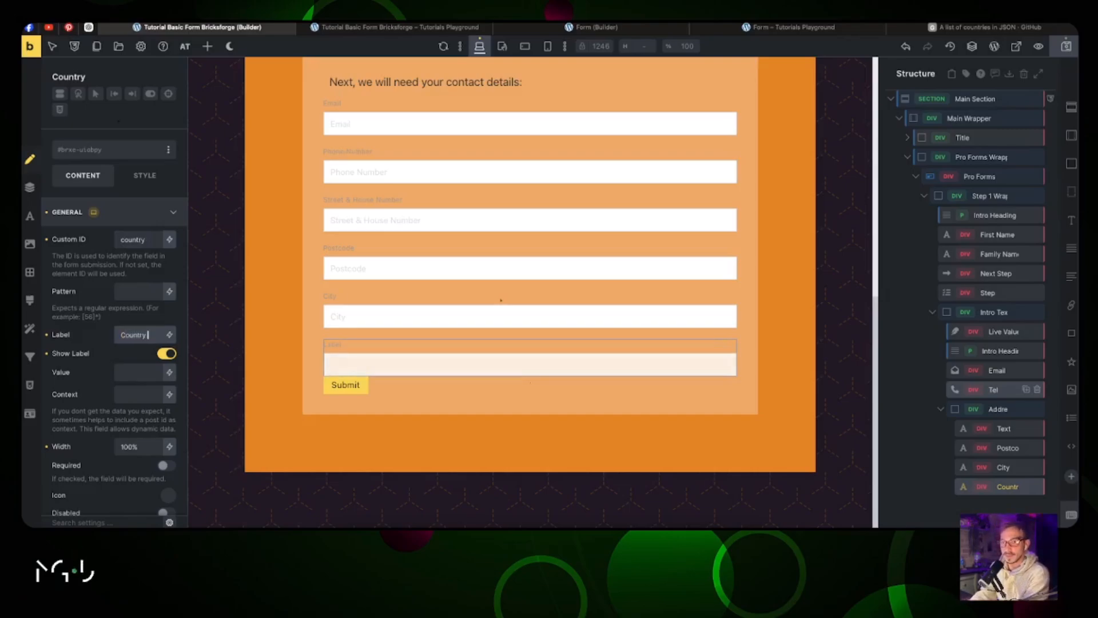
key(ctrl+a)
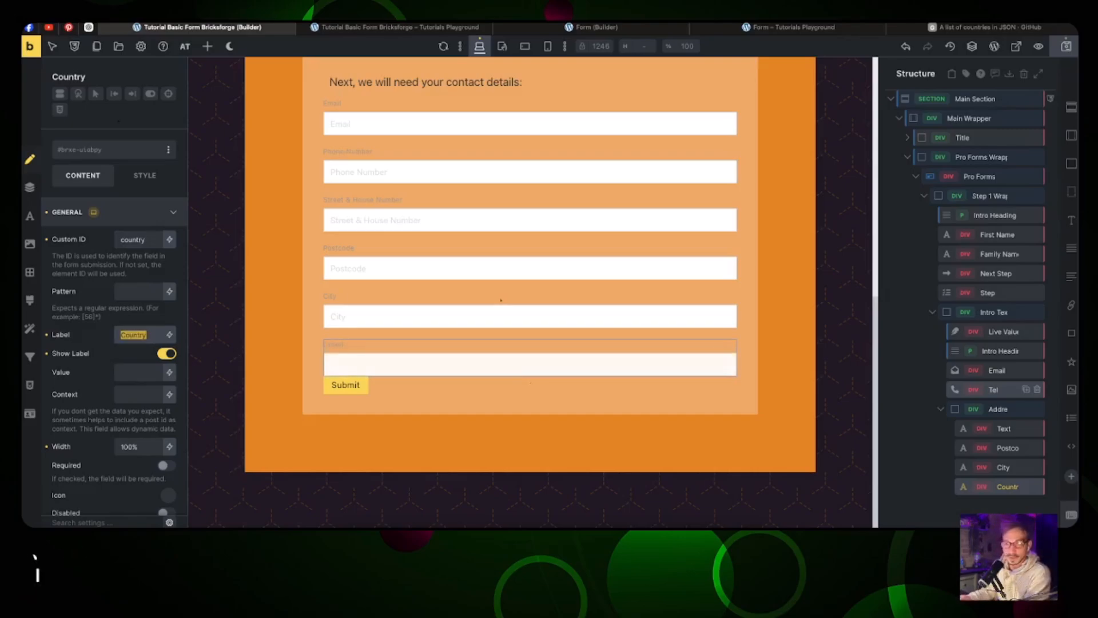
scroll(140, 340, down, 4)
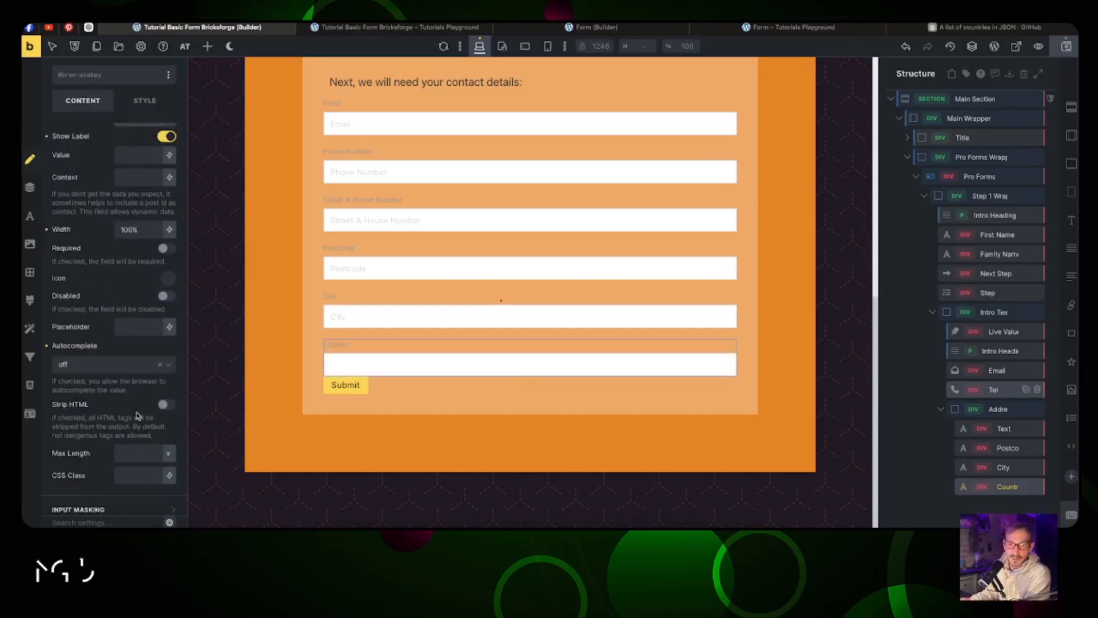
click(144, 325)
key(ctrl+v)
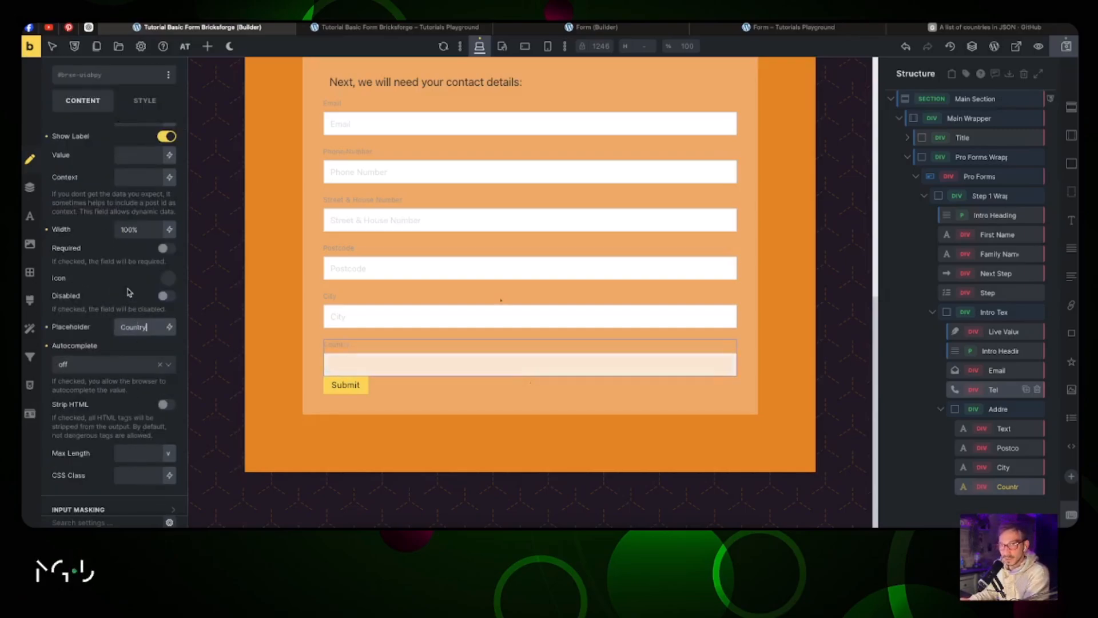
Step: Hide the Country field's label and make it required
scroll(143, 275, up, 4)
click(166, 347)
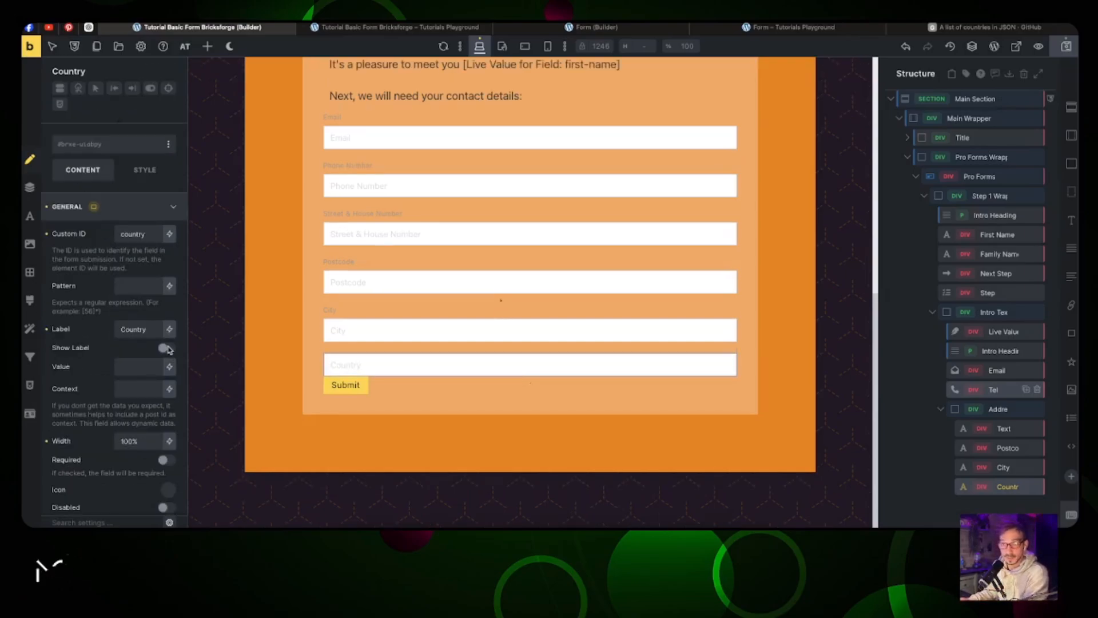
click(165, 460)
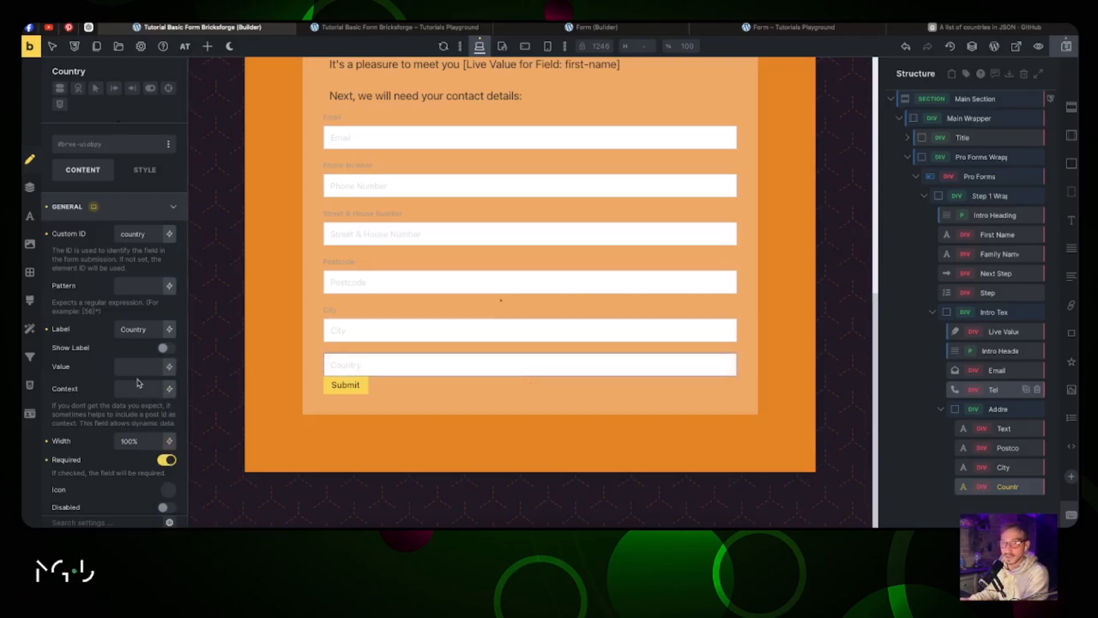
scroll(89, 290, down, 5)
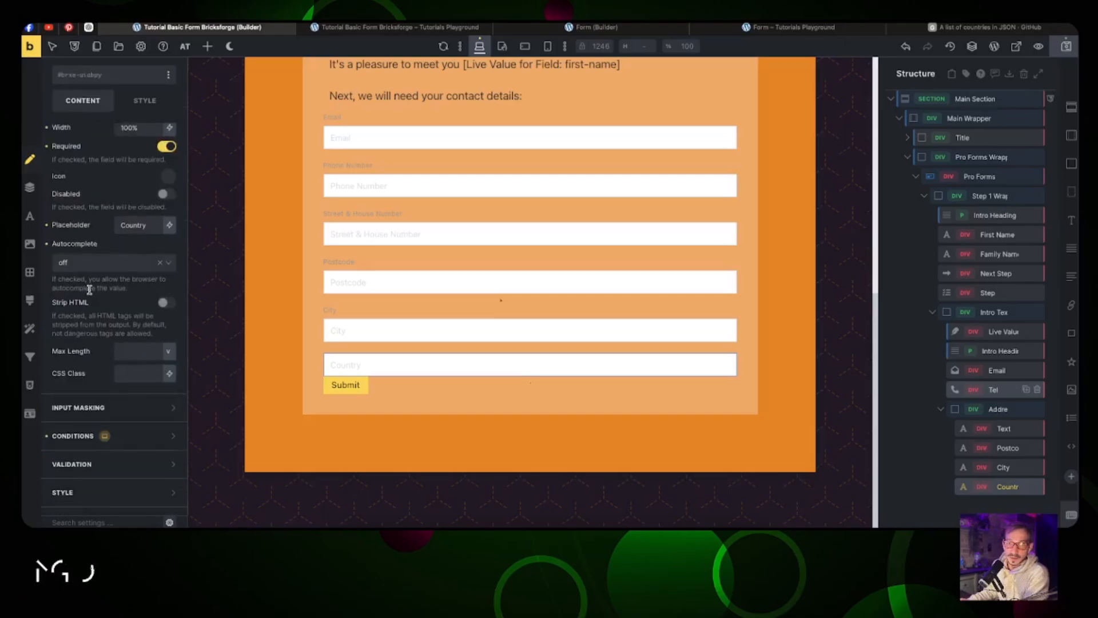
click(134, 436)
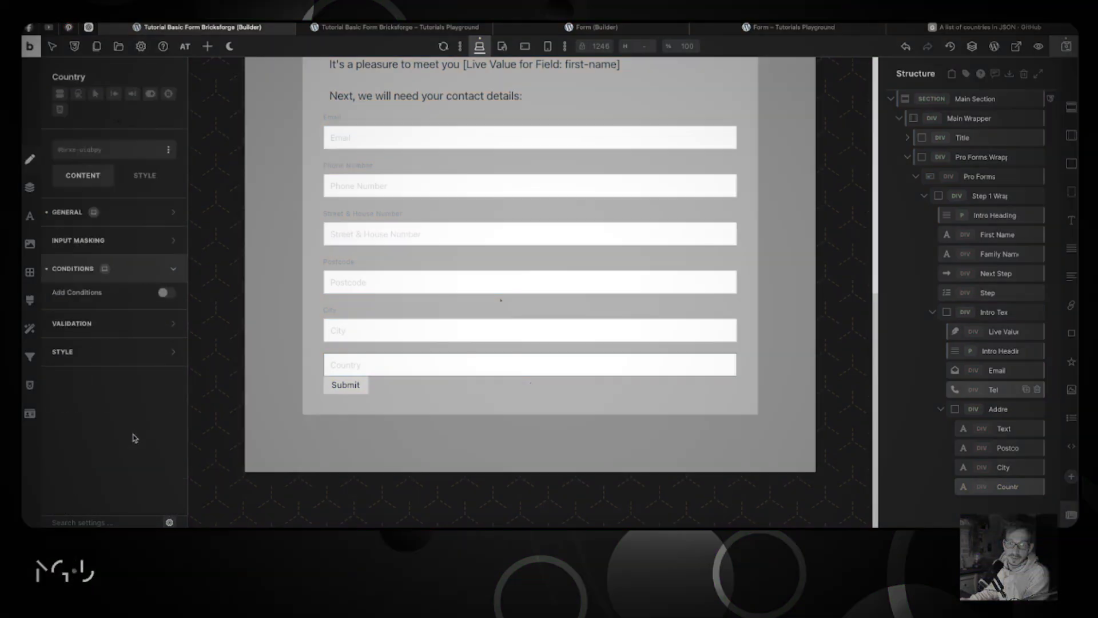
click(130, 214)
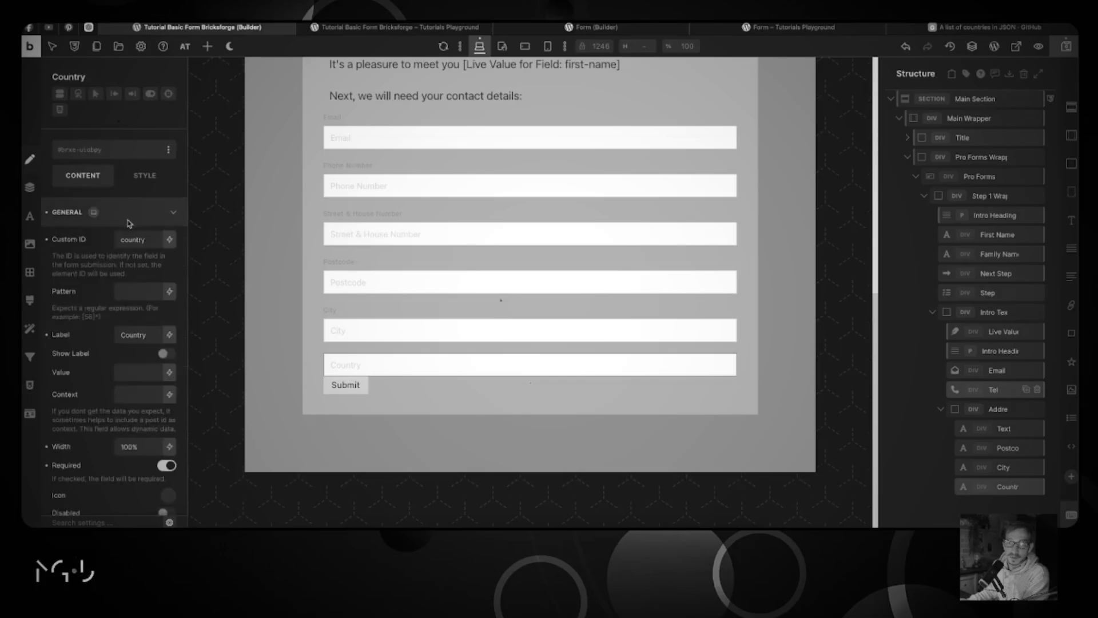
click(571, 27)
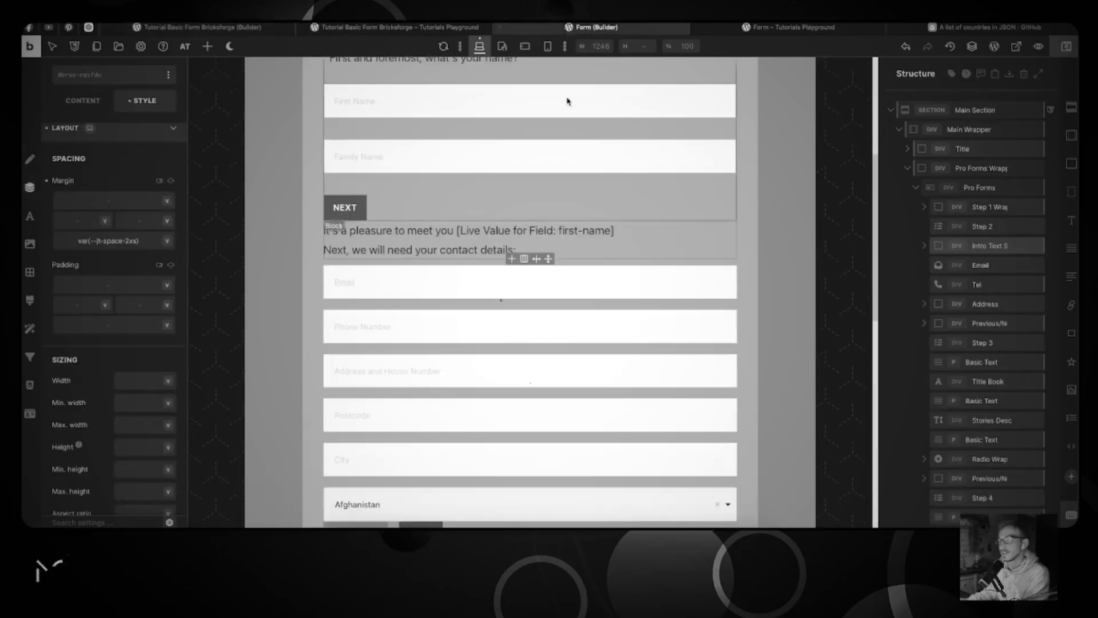
click(190, 28)
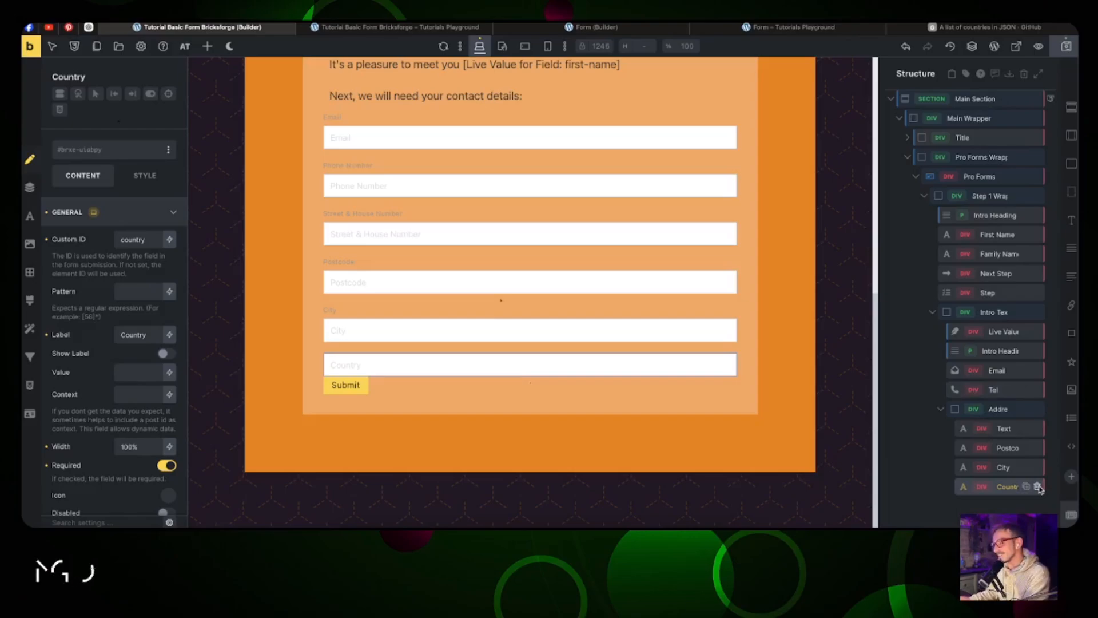
Step: Replace the Country text field with a Select dropdown added below City
click(1038, 486)
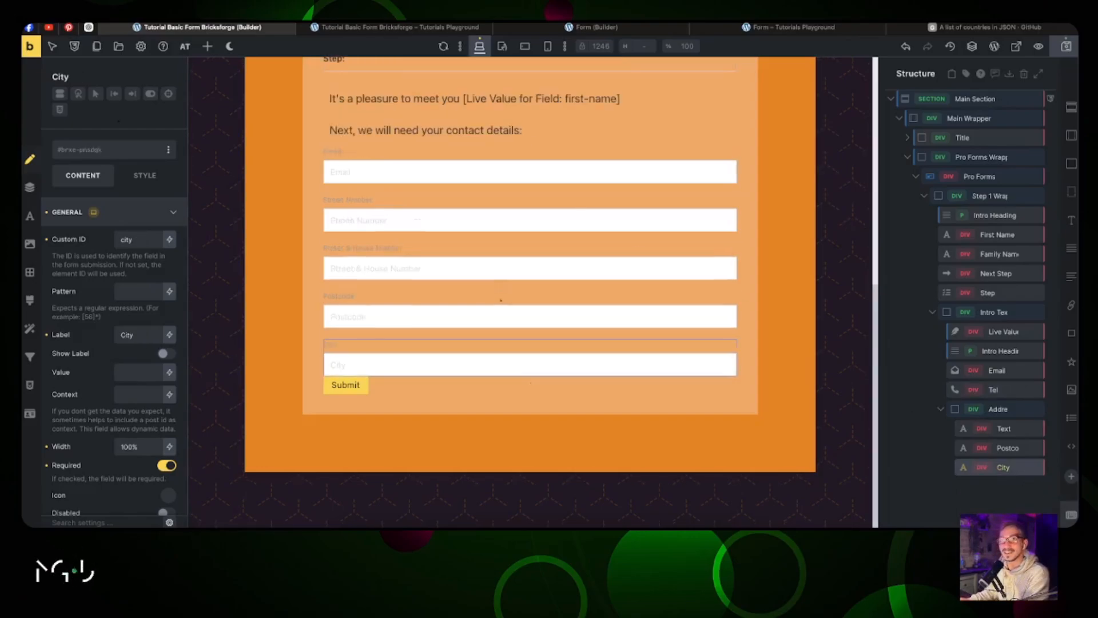
click(203, 51)
scroll(105, 211, down, 20)
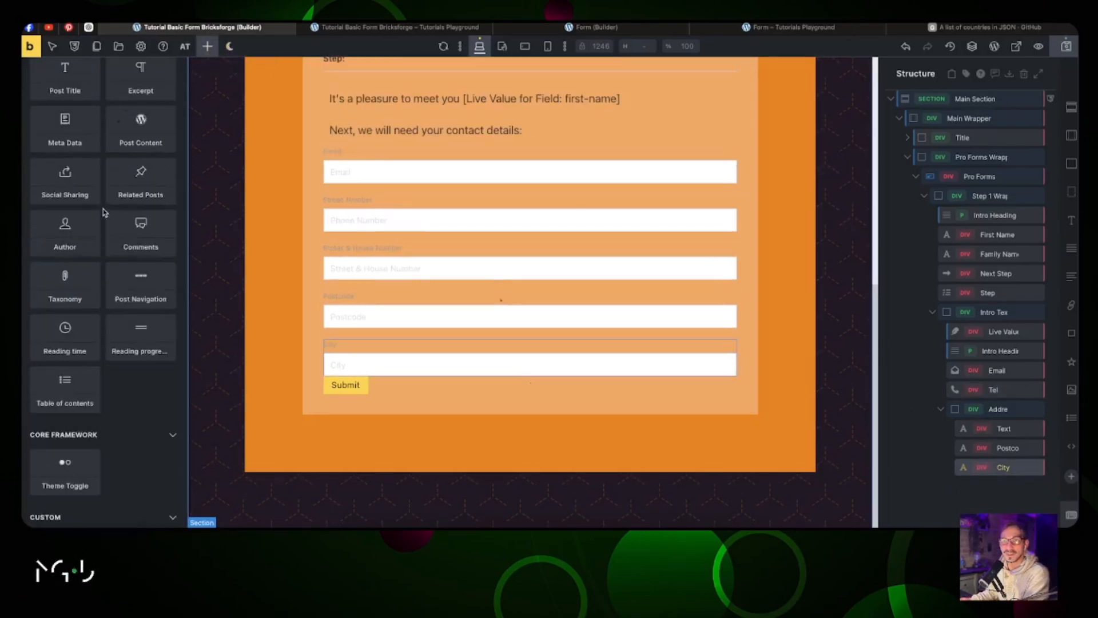
scroll(104, 213, up, 7)
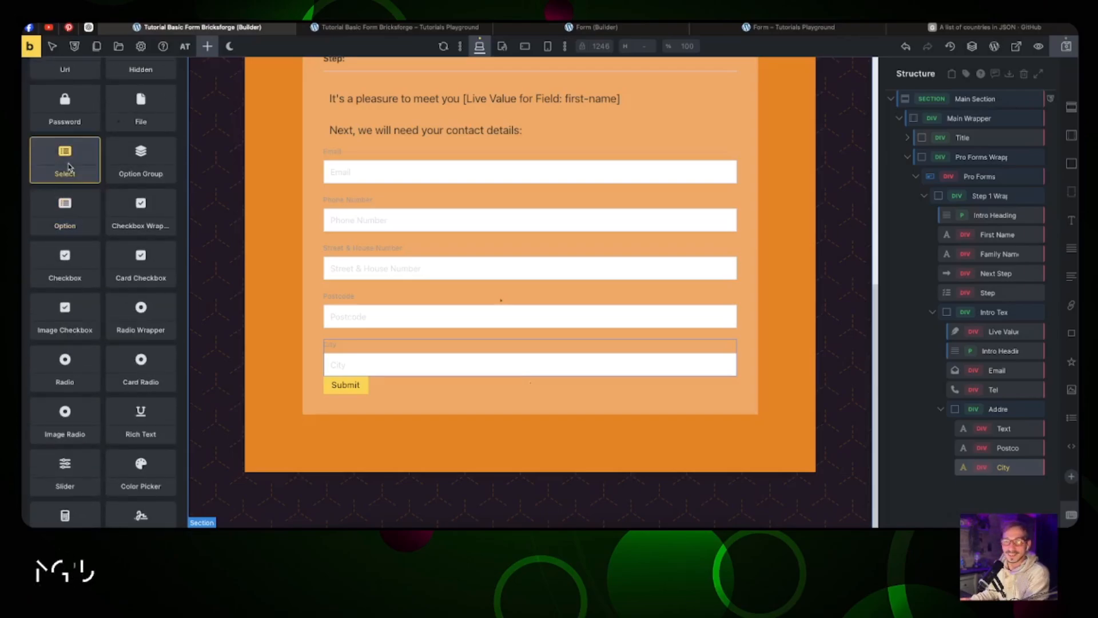
click(70, 167)
Step: Name the select 'Country', with Custom ID 'country' and label 'Country'
click(970, 487)
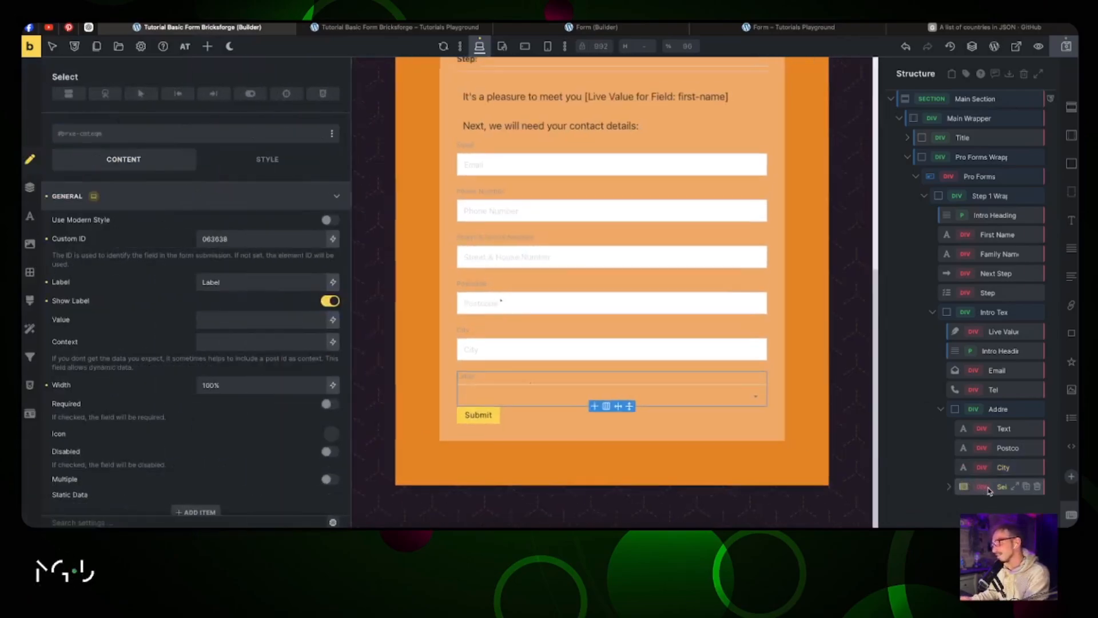
text(Country)
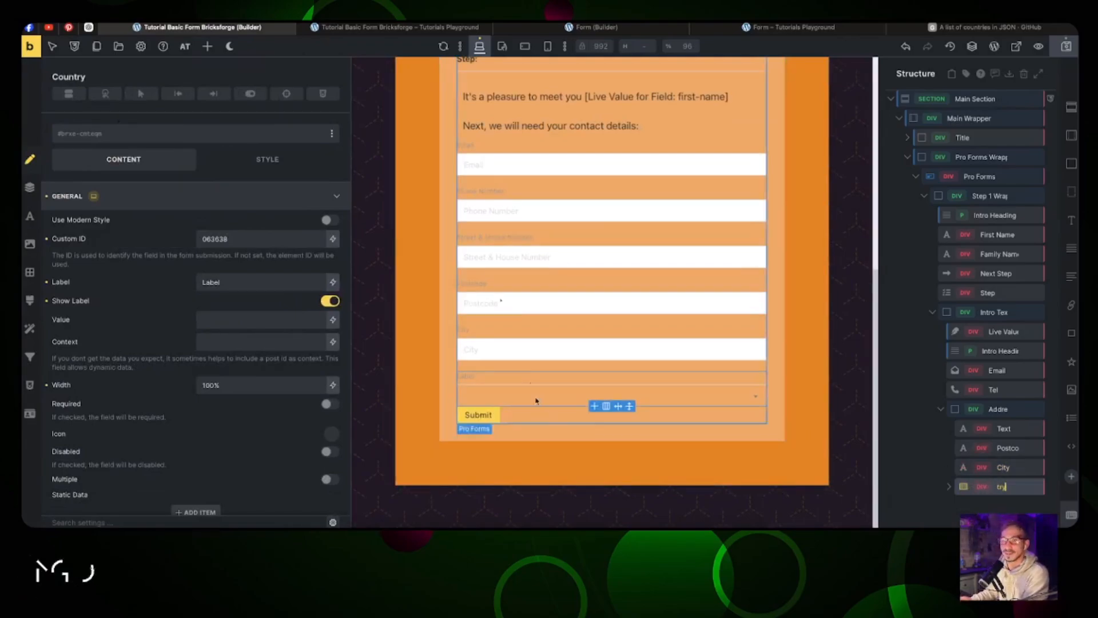
key(Return)
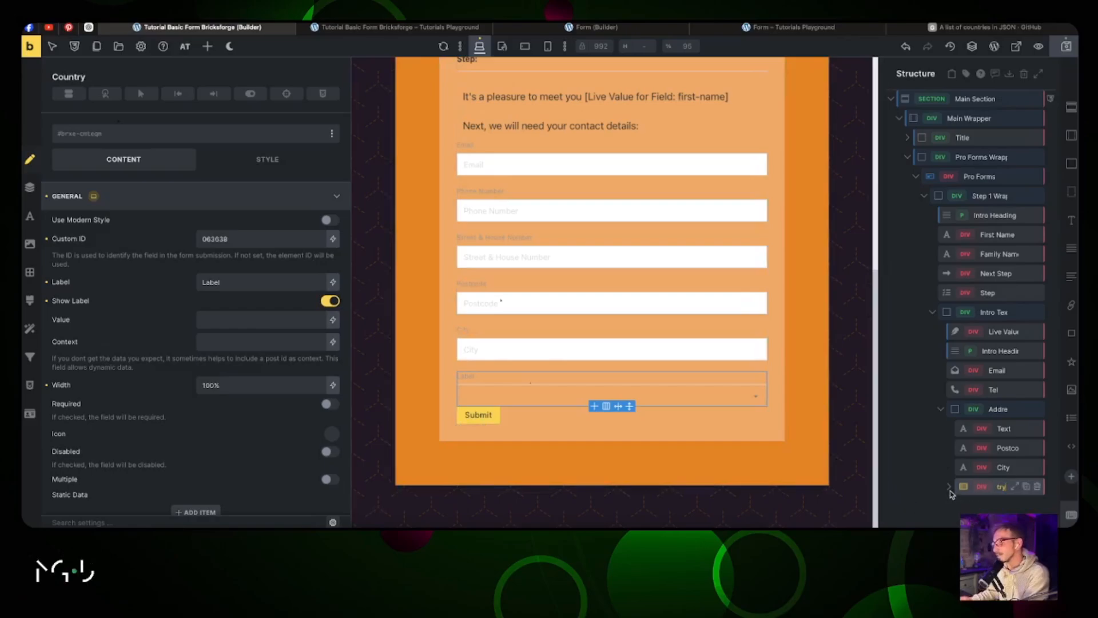
click(289, 244)
double_click(270, 245)
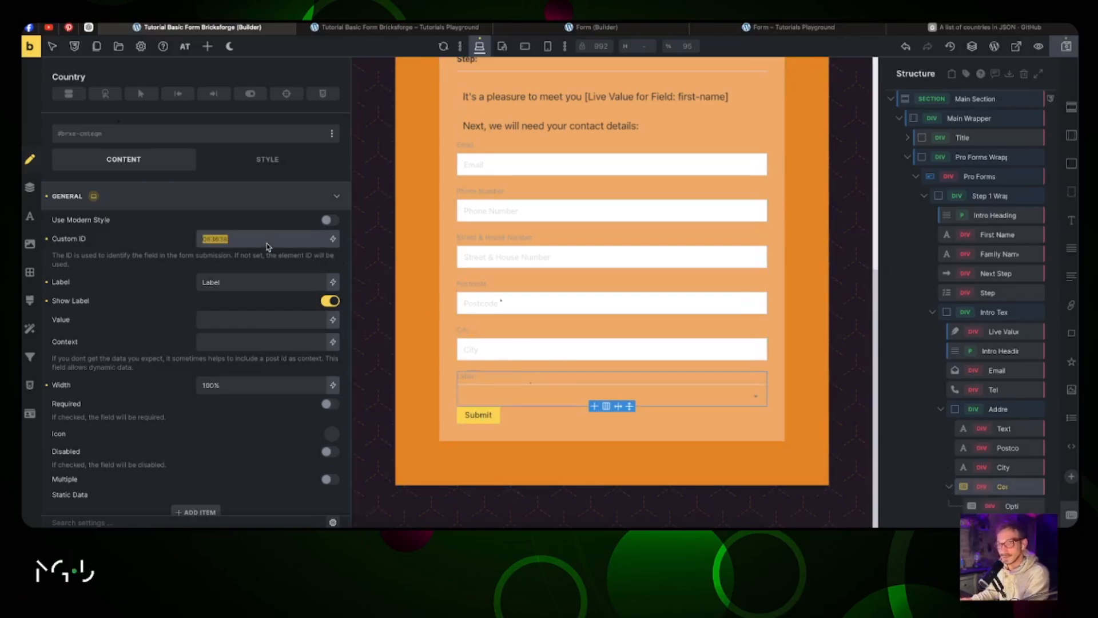
text(country)
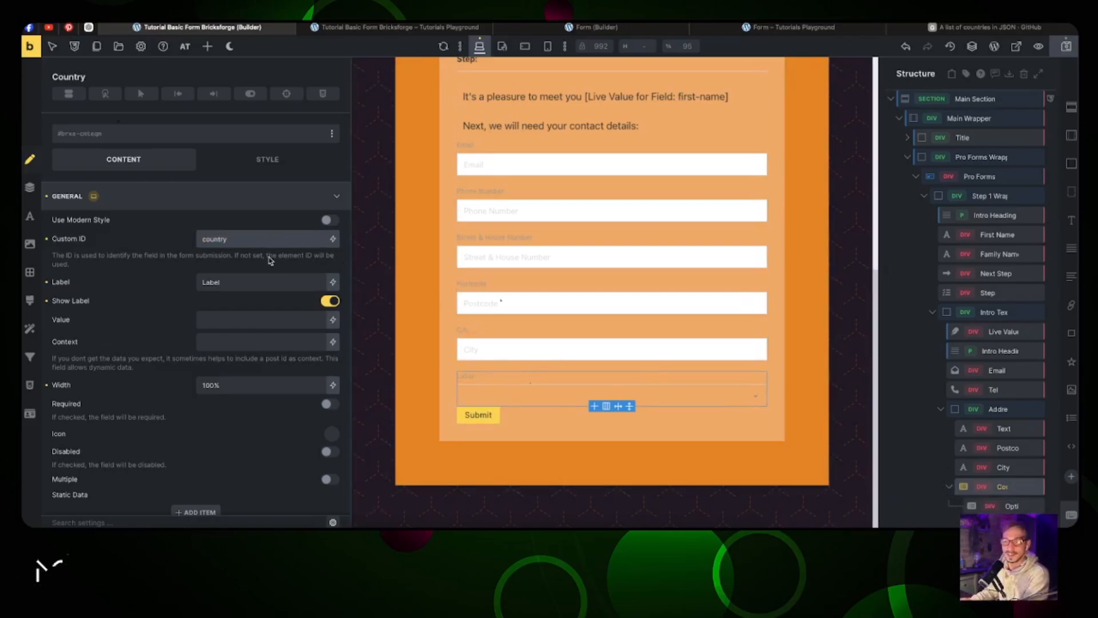
double_click(260, 283)
text(Country)
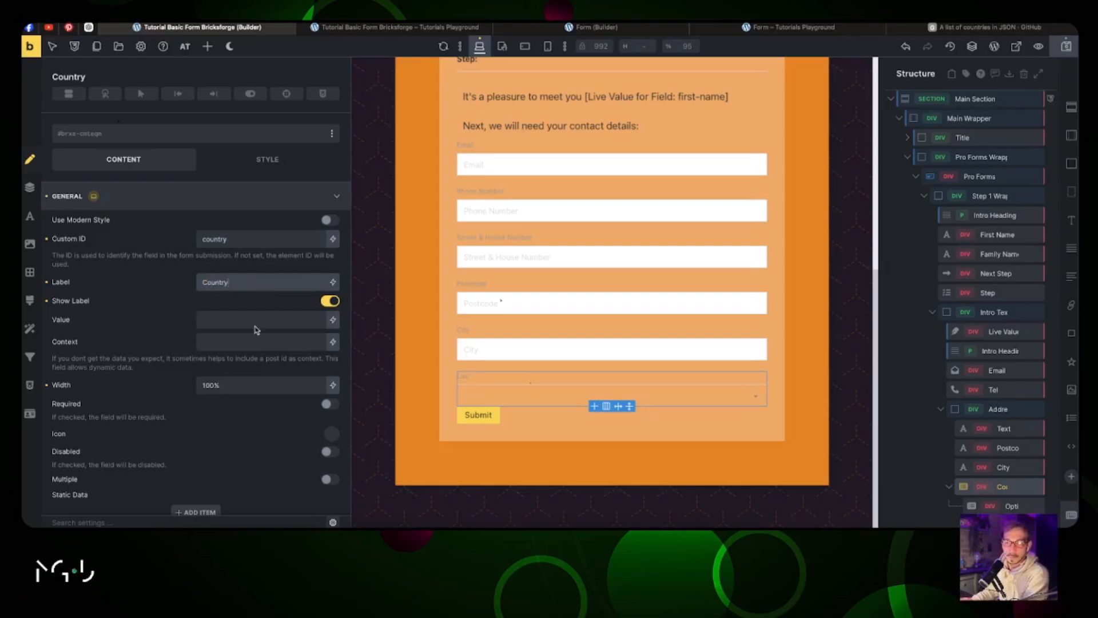
Step: Make the Country select required with its label hidden, then view the GitHub countries JSON list
scroll(218, 373, down, 2)
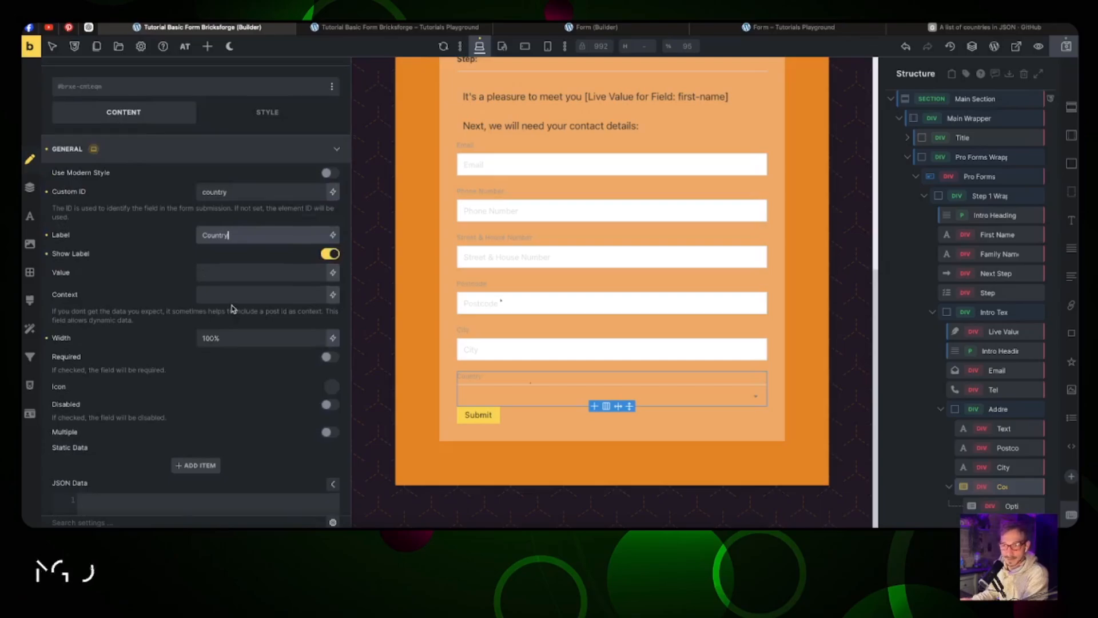
click(330, 357)
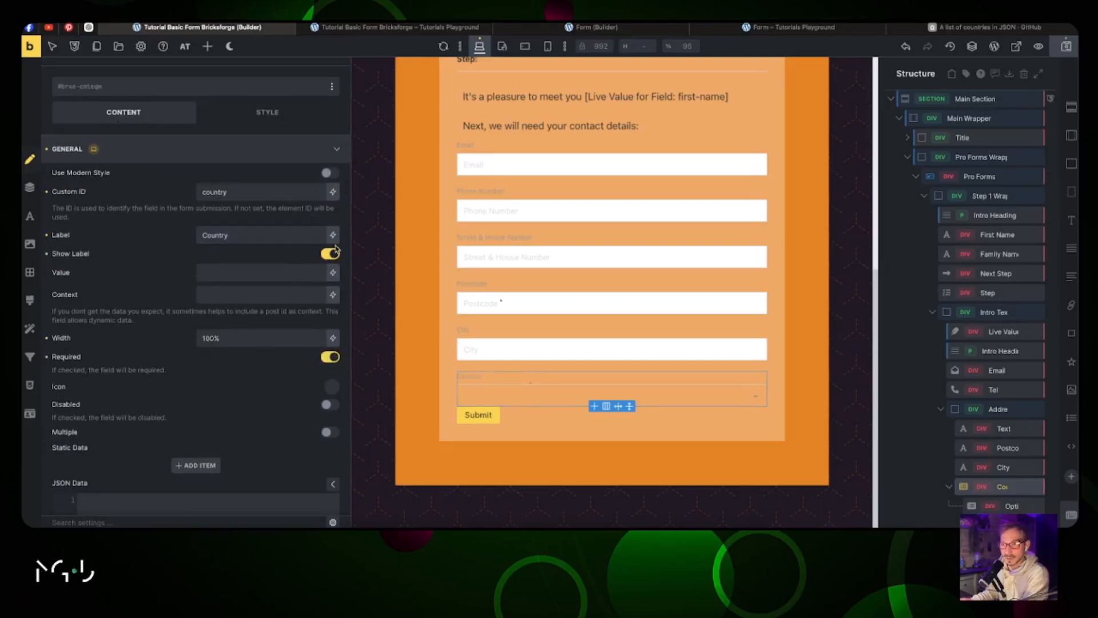
click(331, 254)
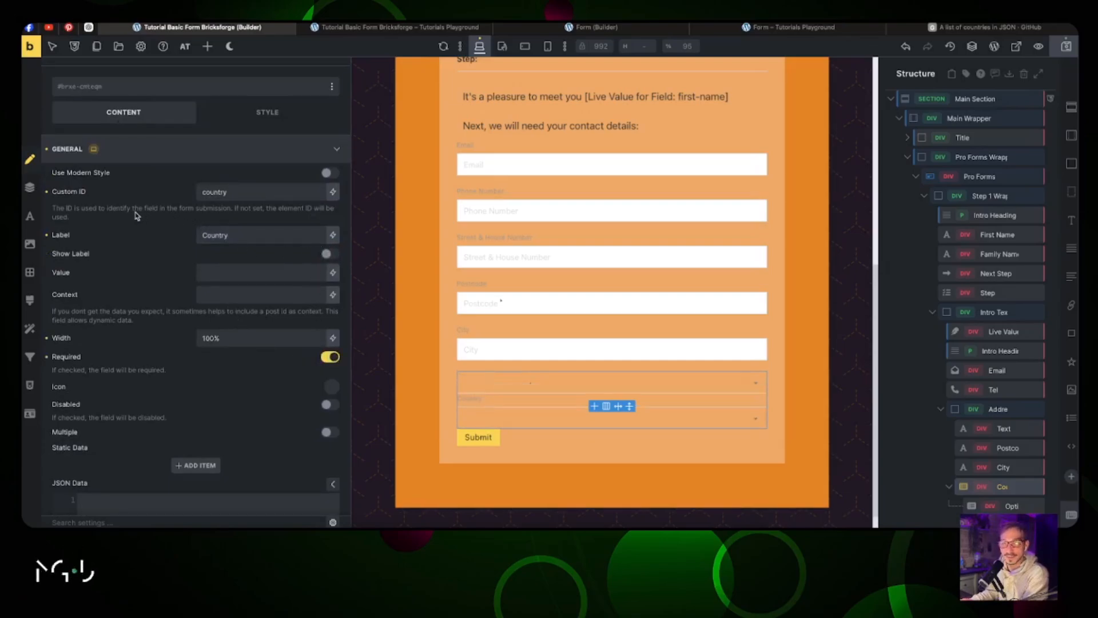
scroll(143, 228, down, 4)
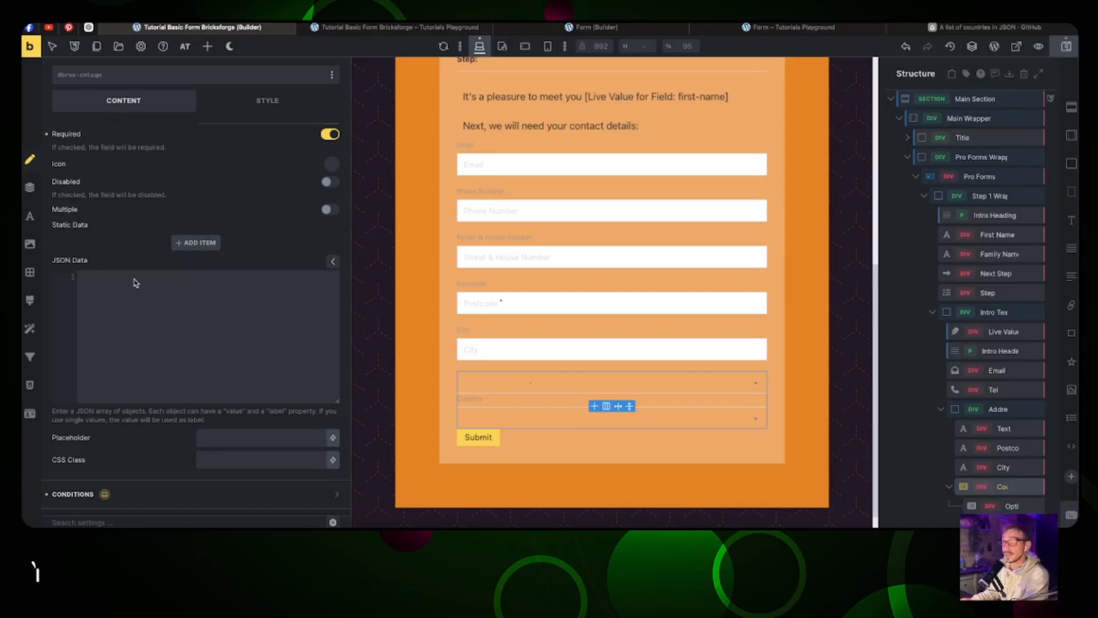
click(978, 29)
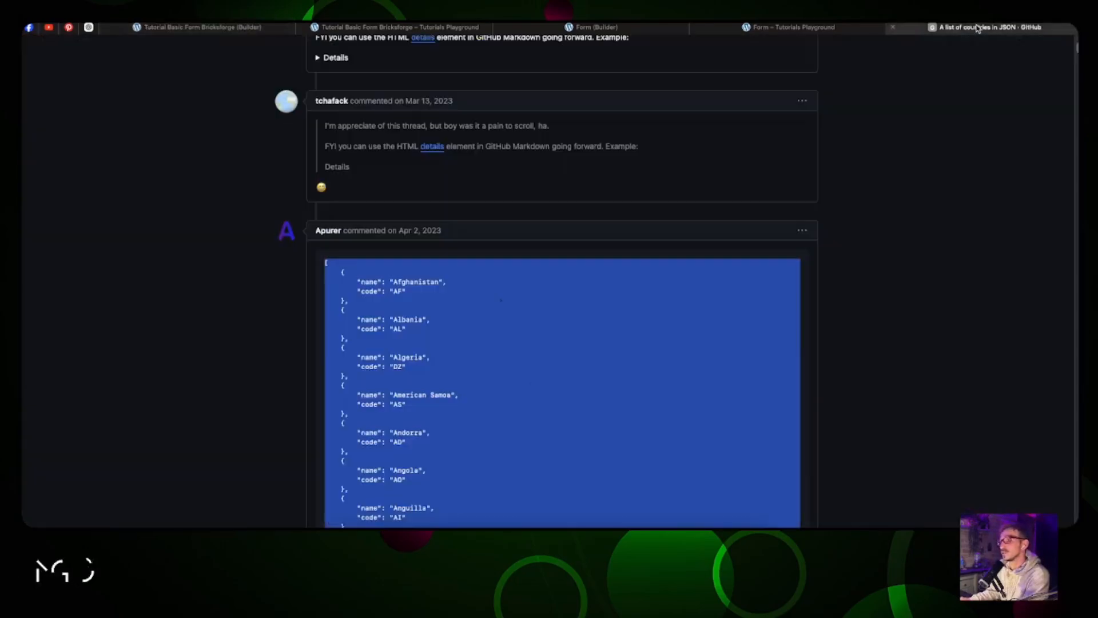
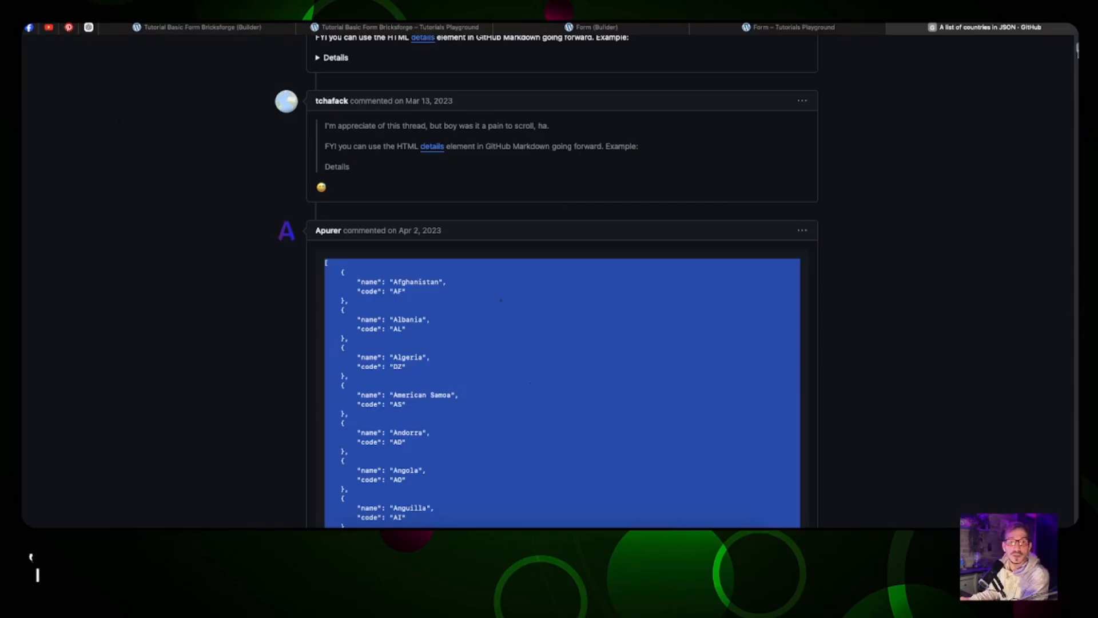
Step: Paste the GitHub countries JSON array into the Country select's JSON Data field
scroll(1059, 271, down, 20)
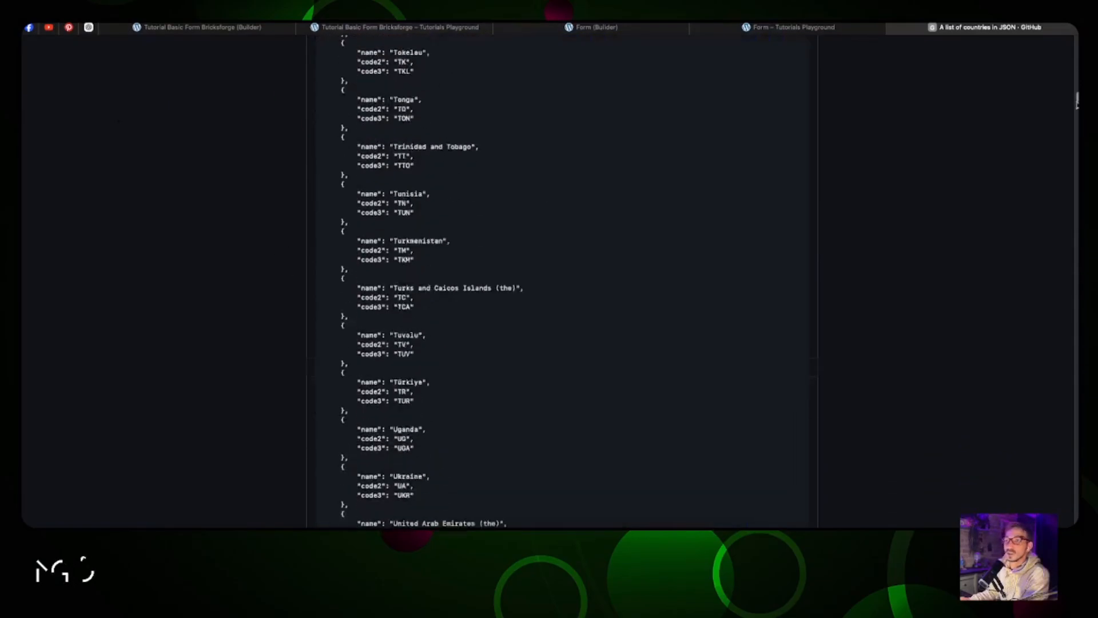
scroll(1060, 270, down, 20)
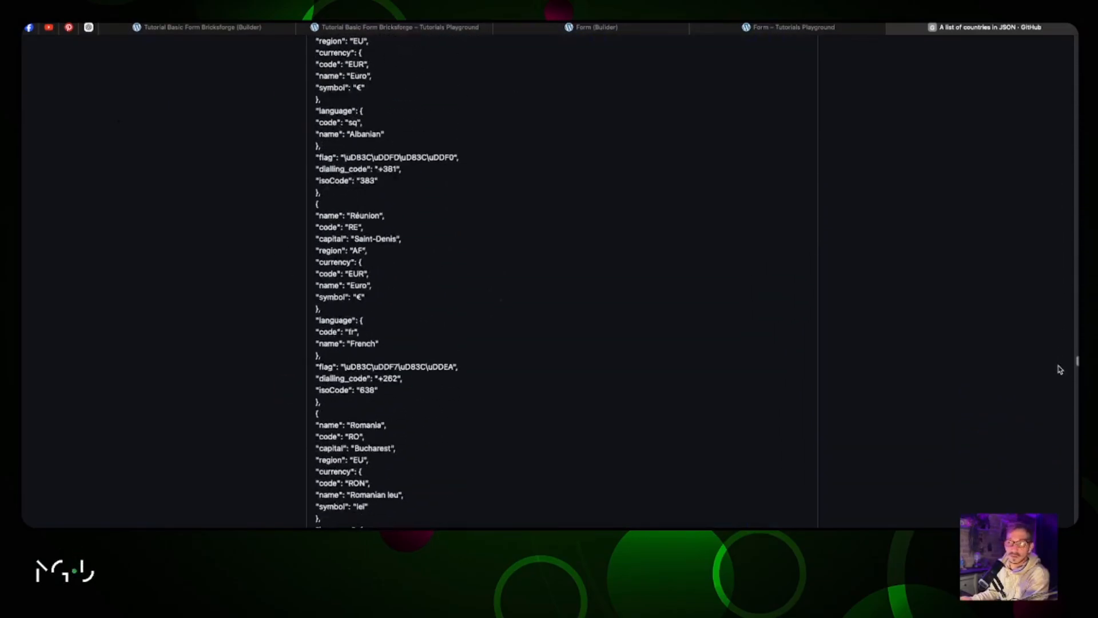
drag(1063, 453, 1065, 53)
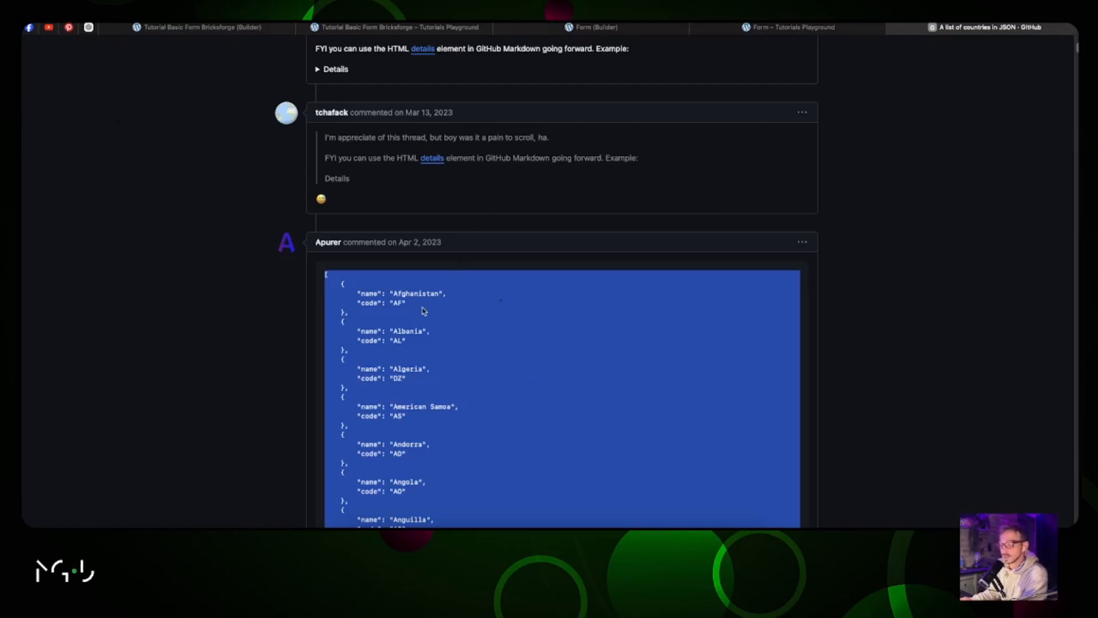
click(201, 28)
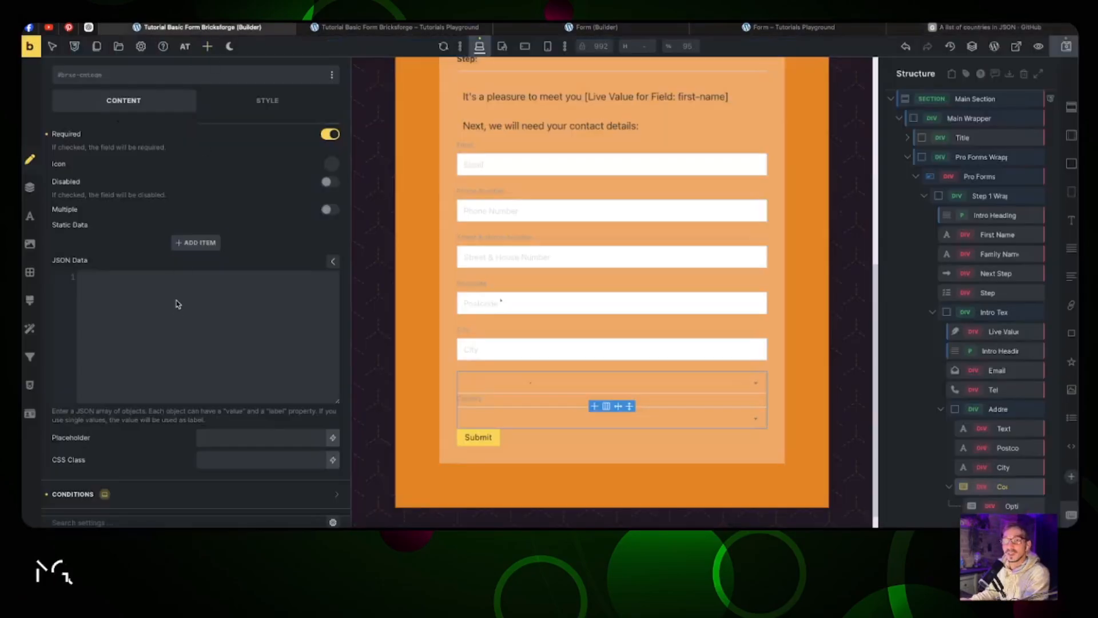
click(175, 286)
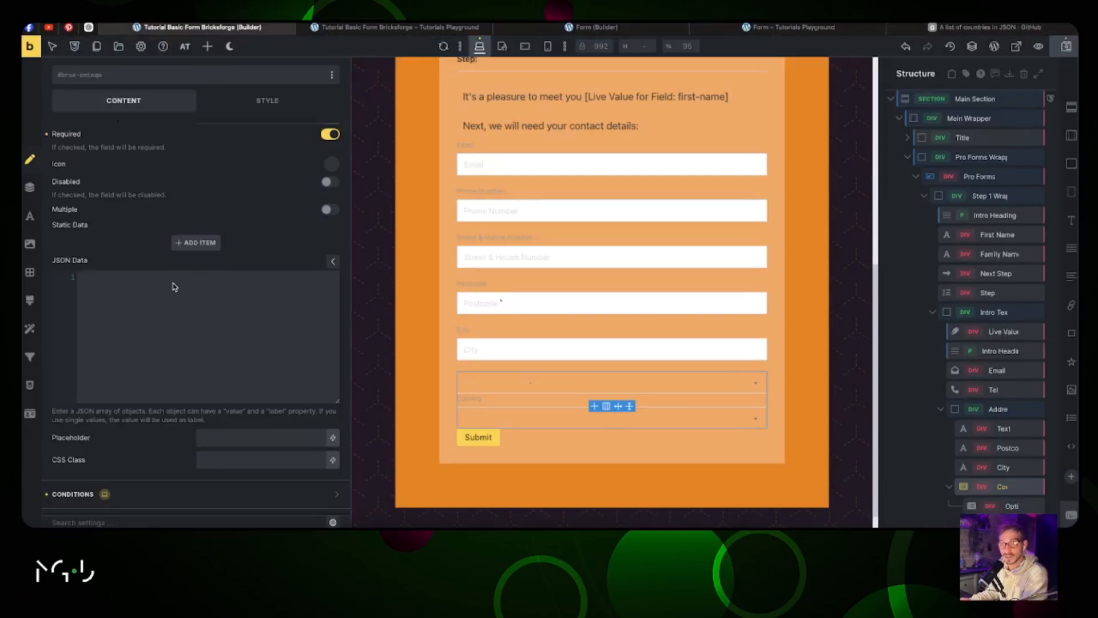
key(ctrl+v)
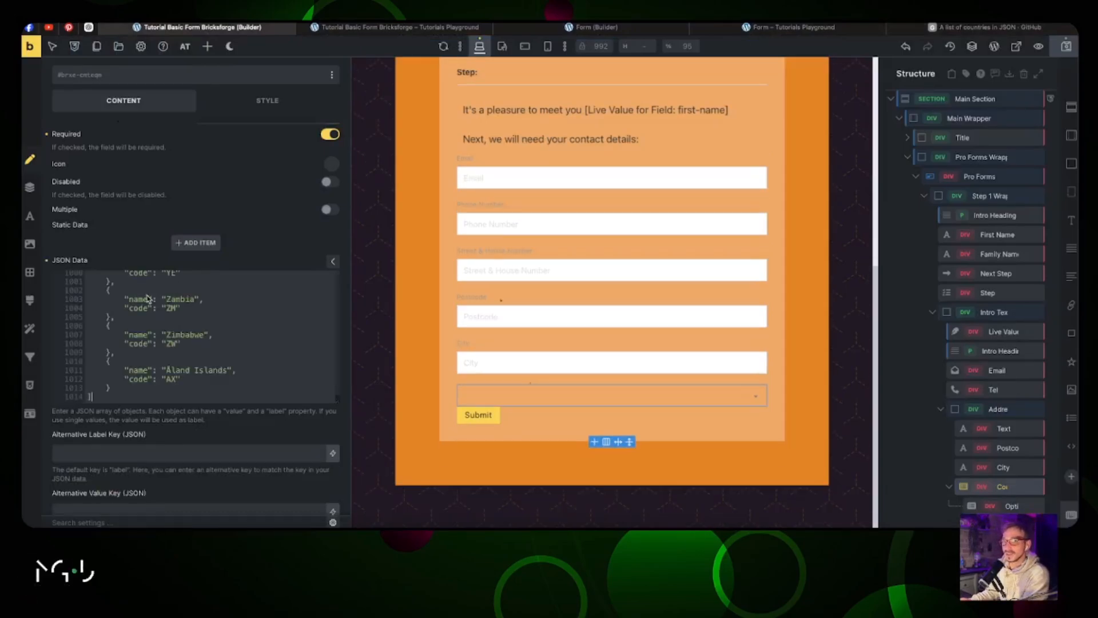
scroll(152, 300, down, 1)
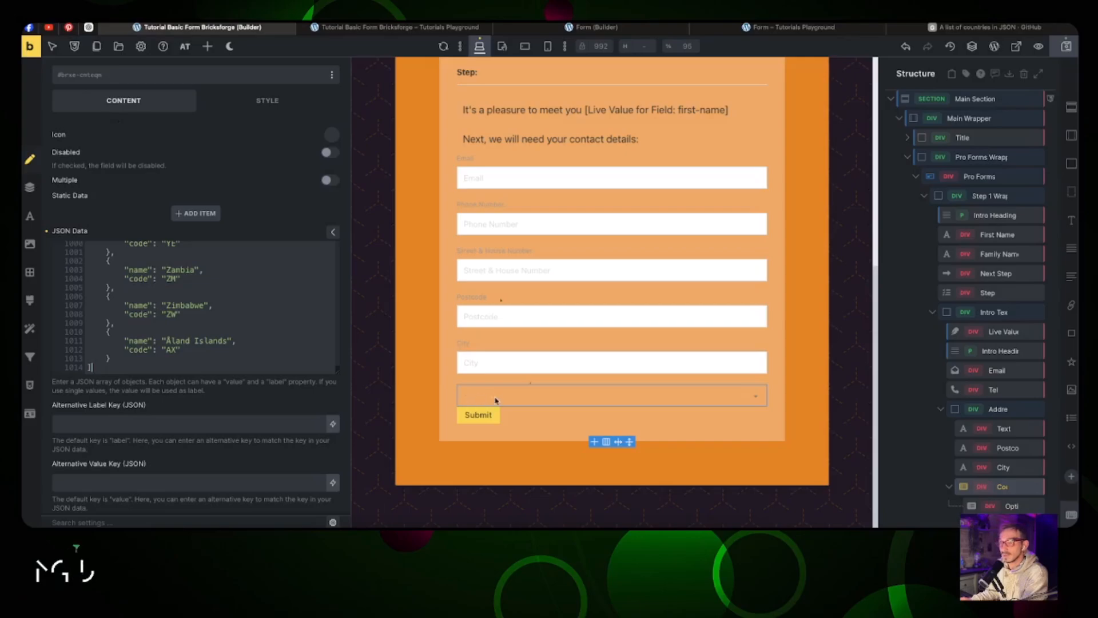
Step: Set both the Alternative Label Key and Alternative Value Key to 'name', then save the page
double_click(133, 342)
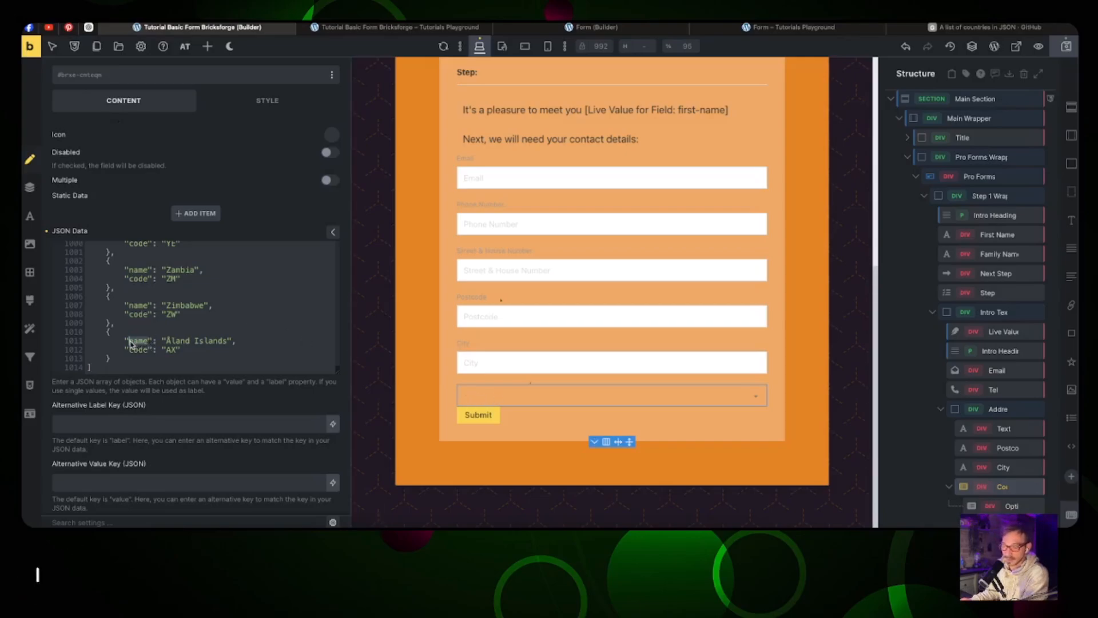
click(115, 427)
text(name)
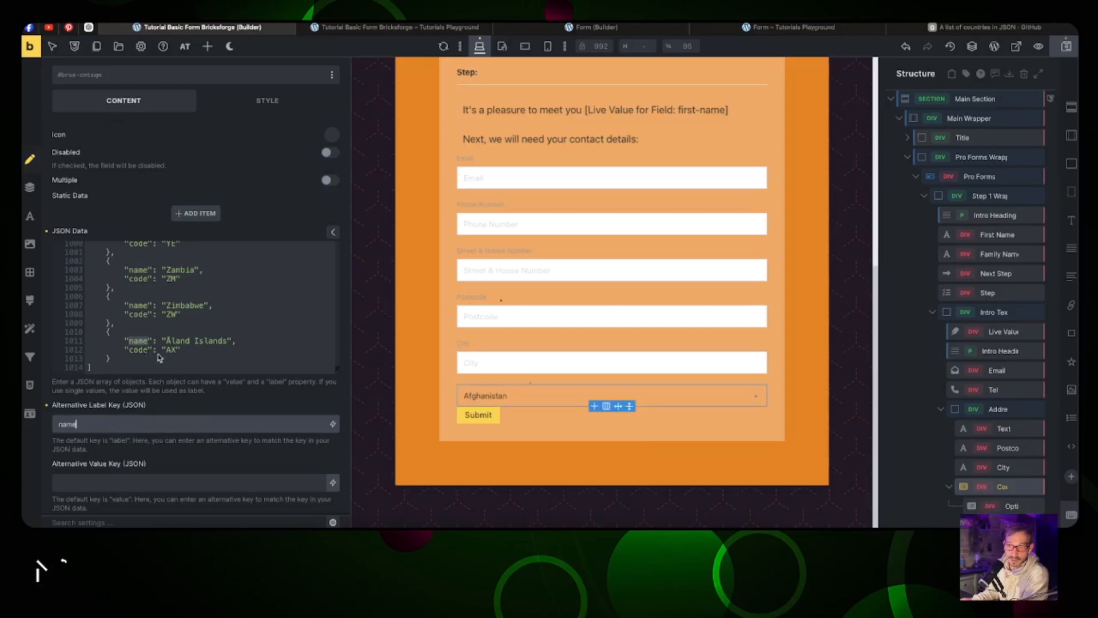
click(97, 485)
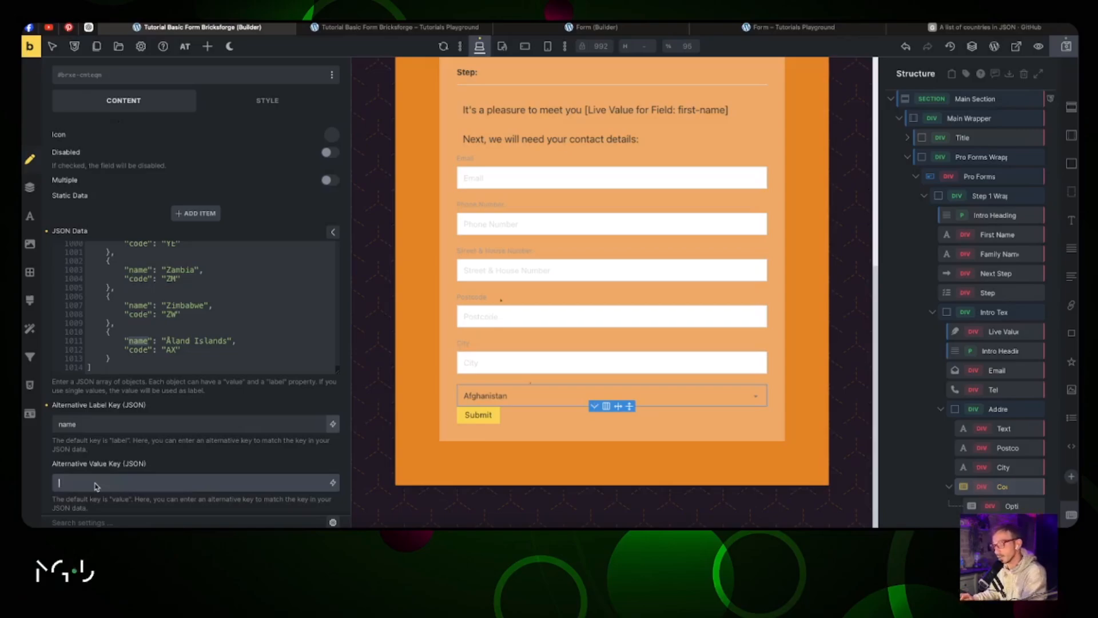
text(name)
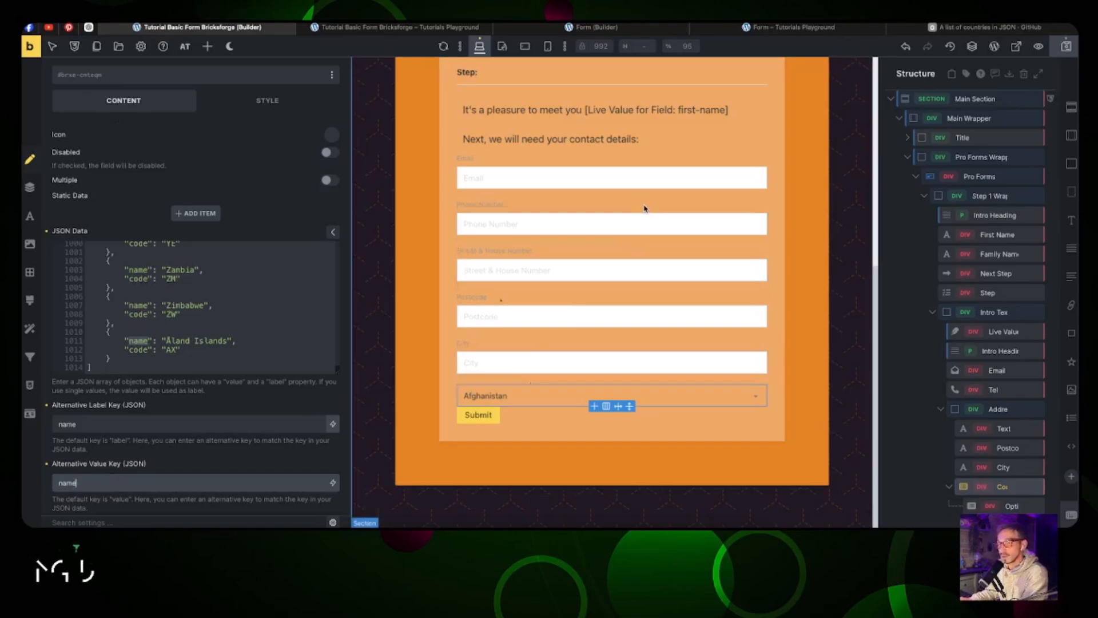
click(1065, 47)
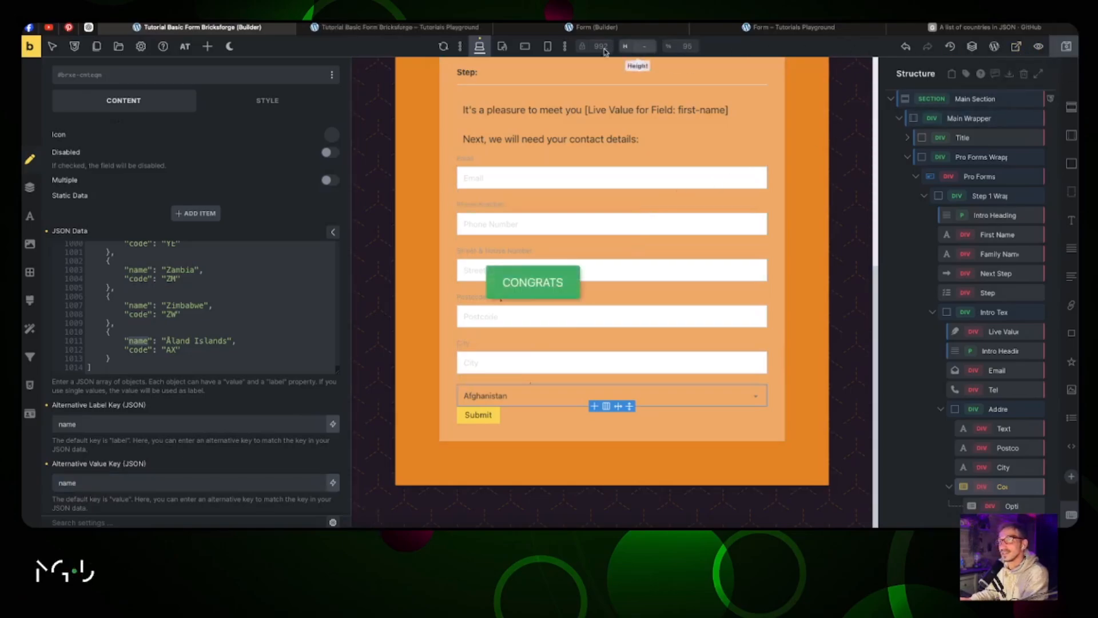
click(463, 27)
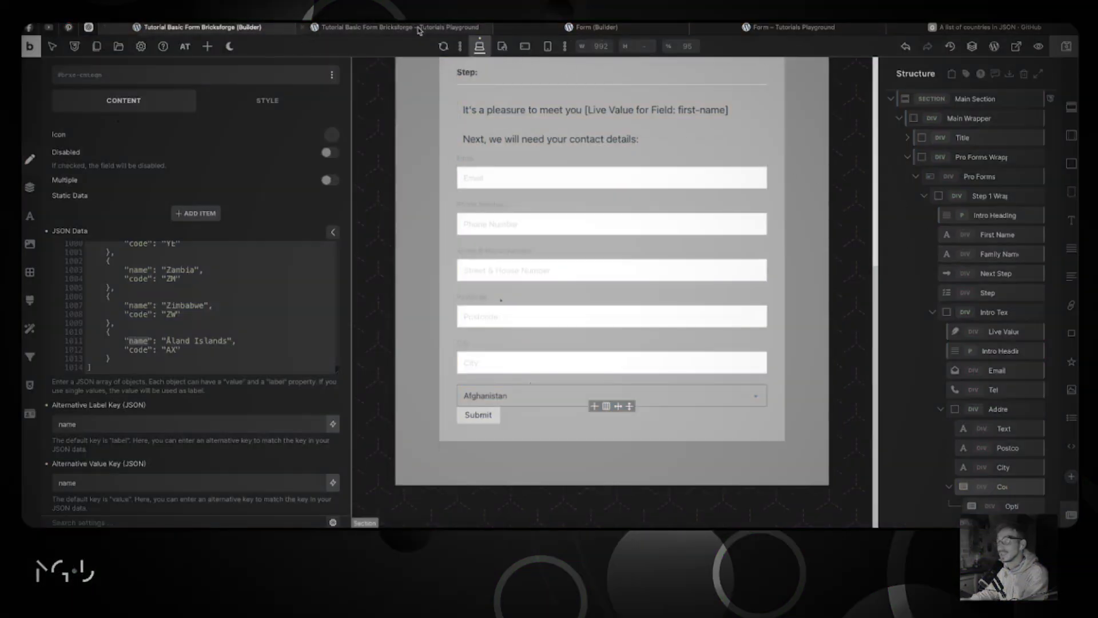
Step: Compare the Step element's position with the live form and try moving items in Structure
click(985, 293)
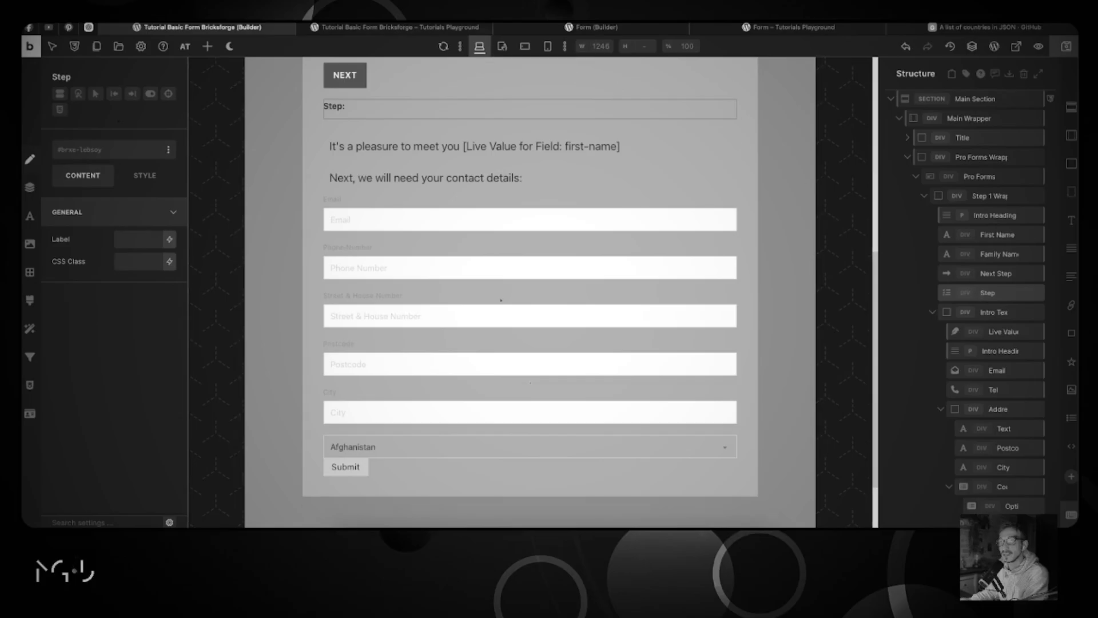
click(395, 27)
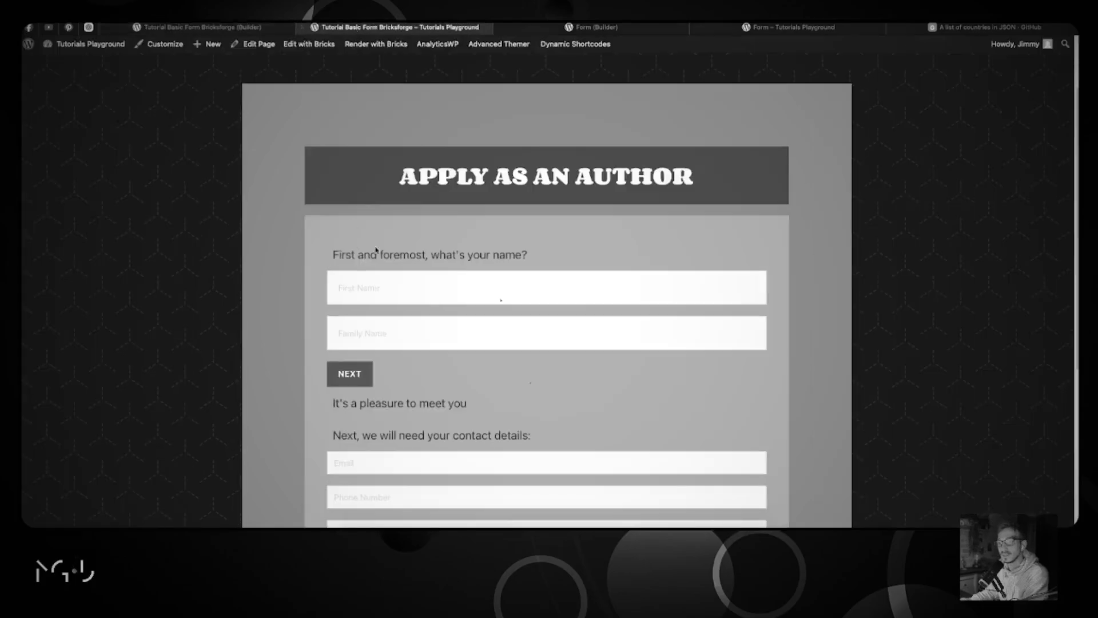
scroll(498, 150, down, 4)
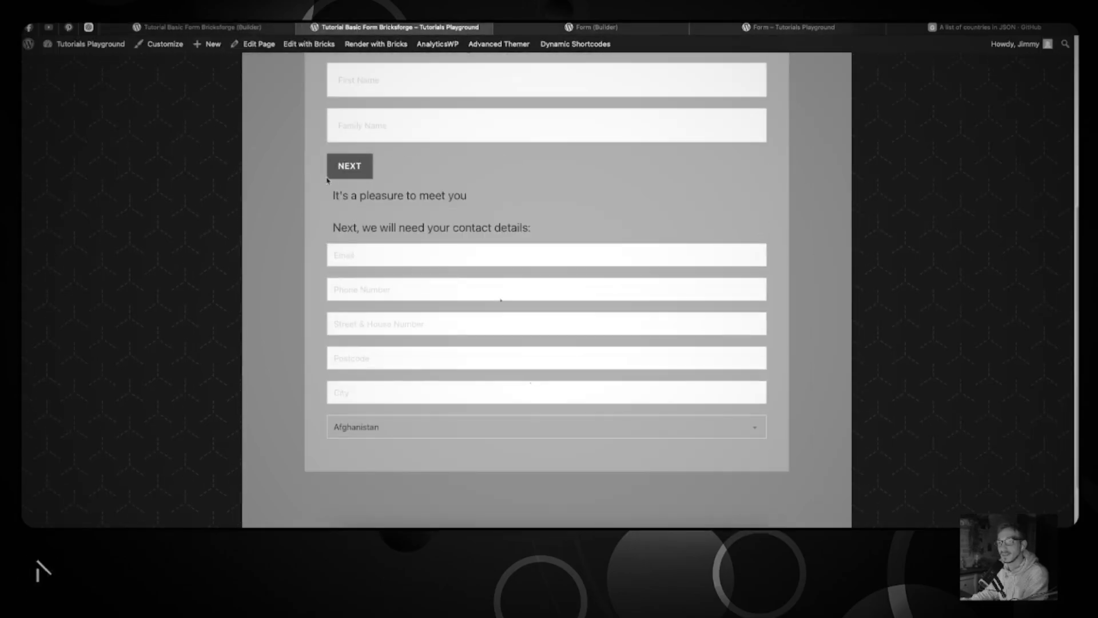
click(219, 28)
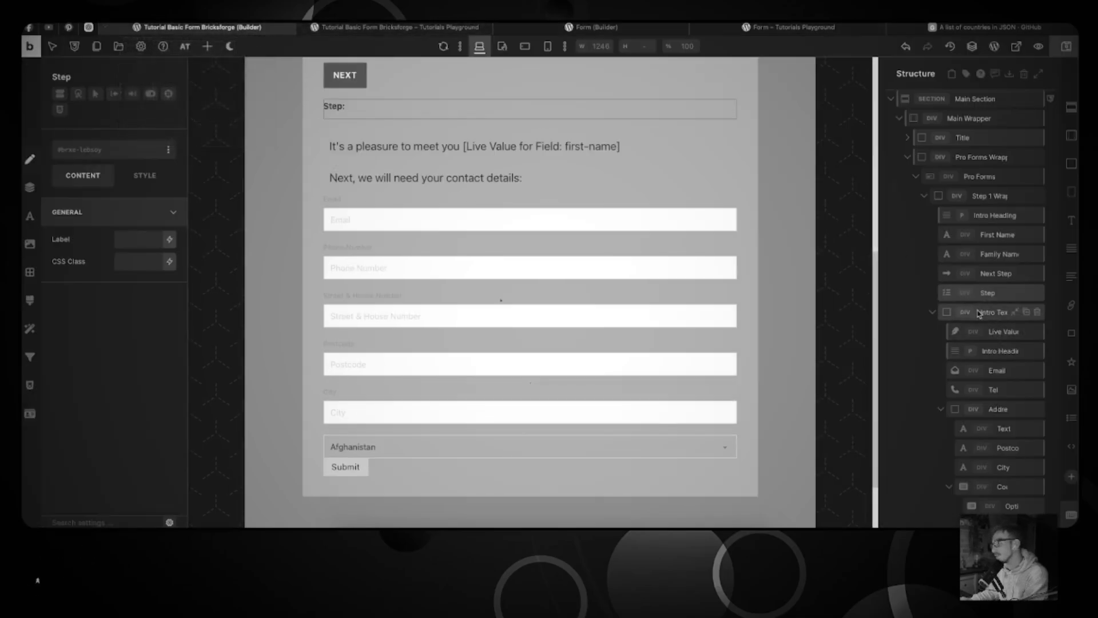
mouse_move(983, 313)
mouse_down()
mouse_move(1012, 295)
mouse_move(981, 309)
mouse_up()
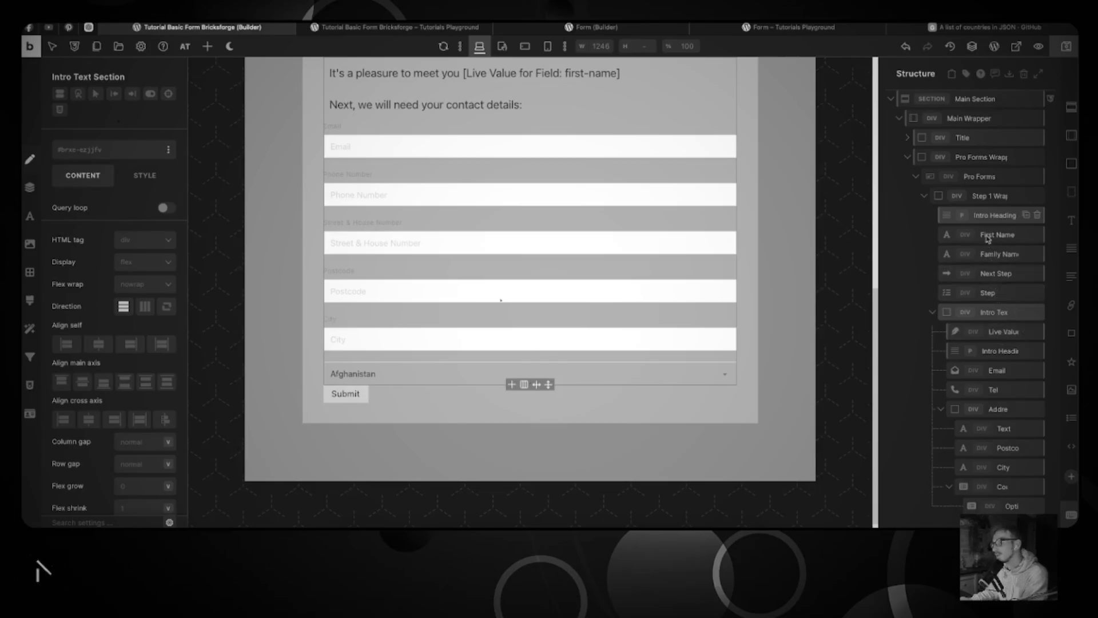
click(995, 293)
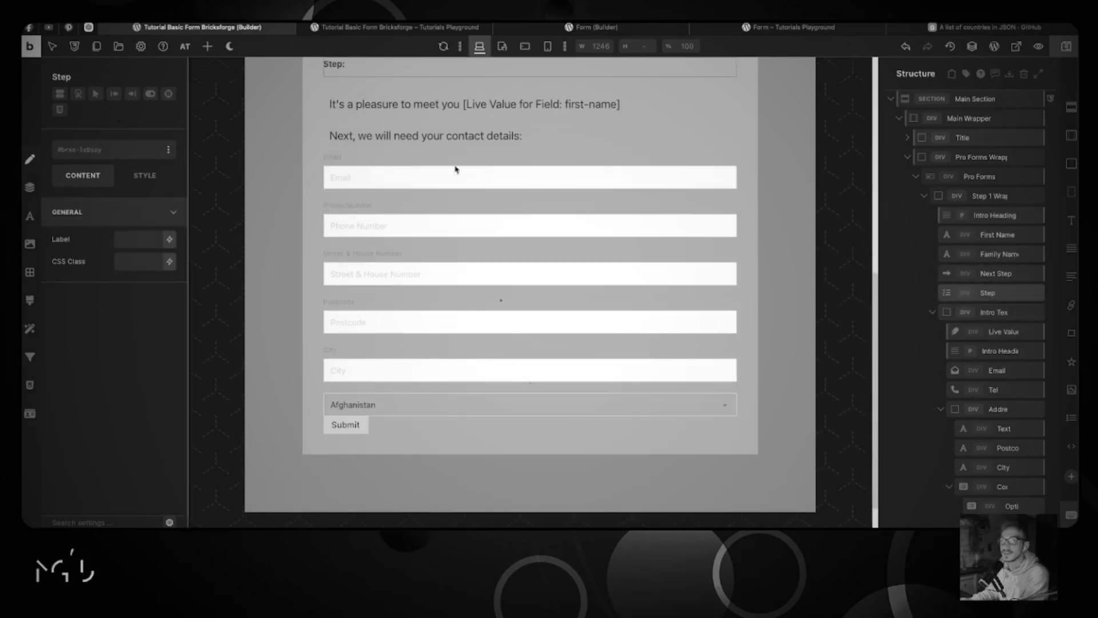
Step: Inspect the reference form's Step 2 settings and its Step 1 Wrapper children
click(579, 30)
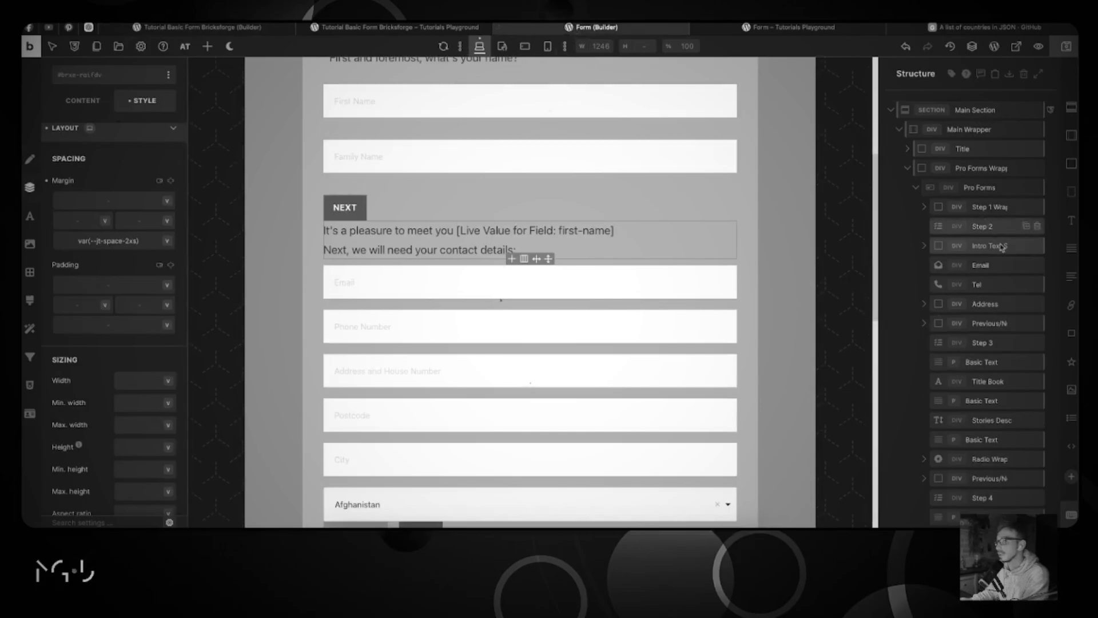
click(990, 228)
click(83, 175)
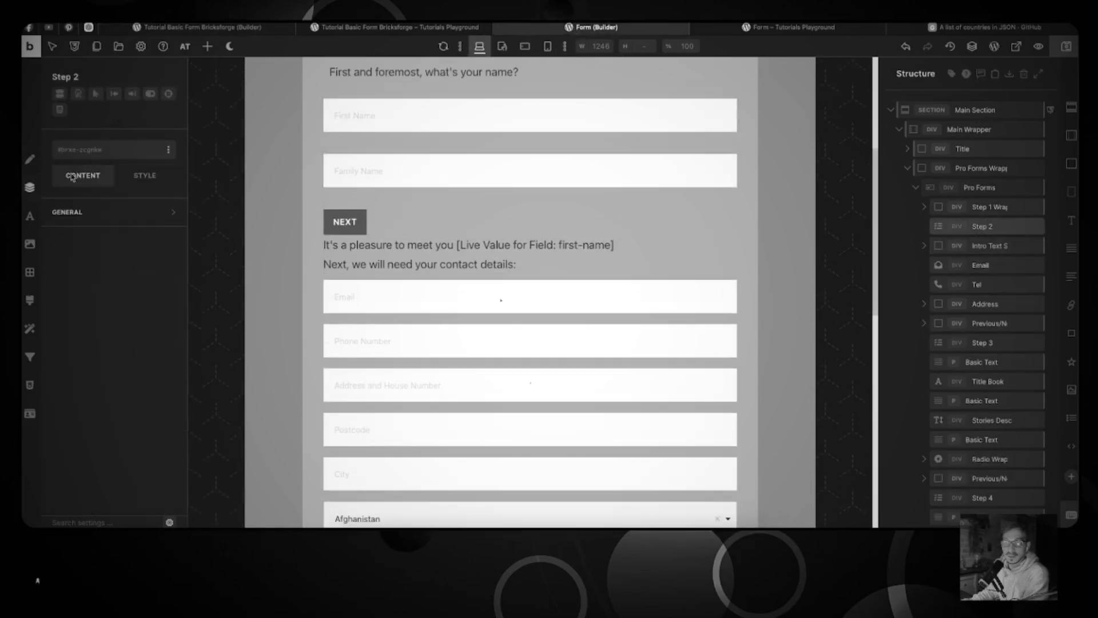
click(99, 222)
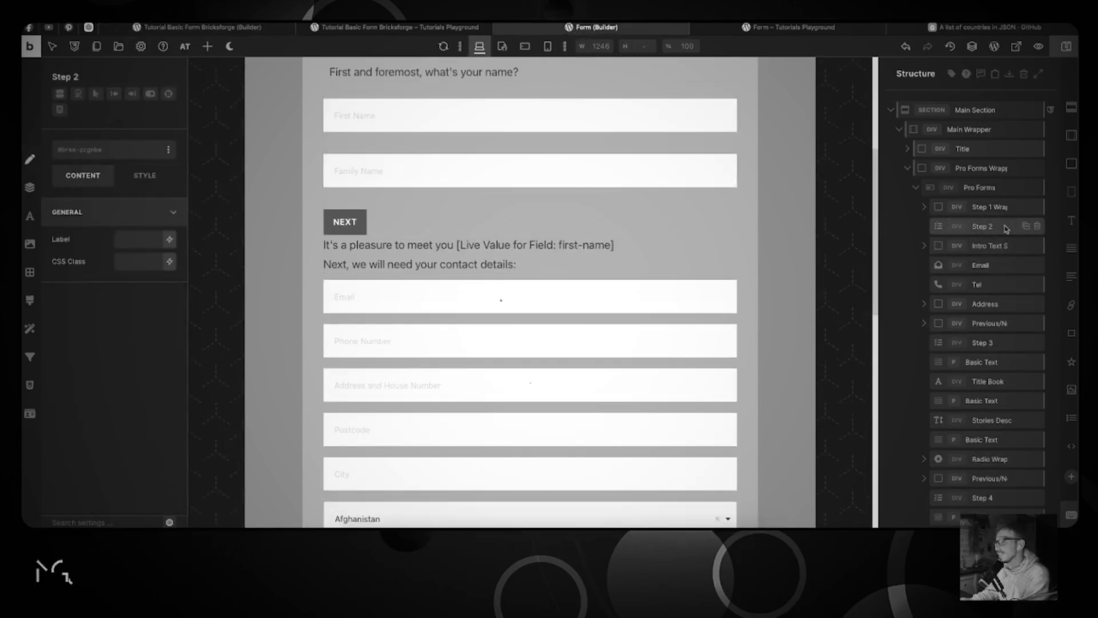
click(925, 209)
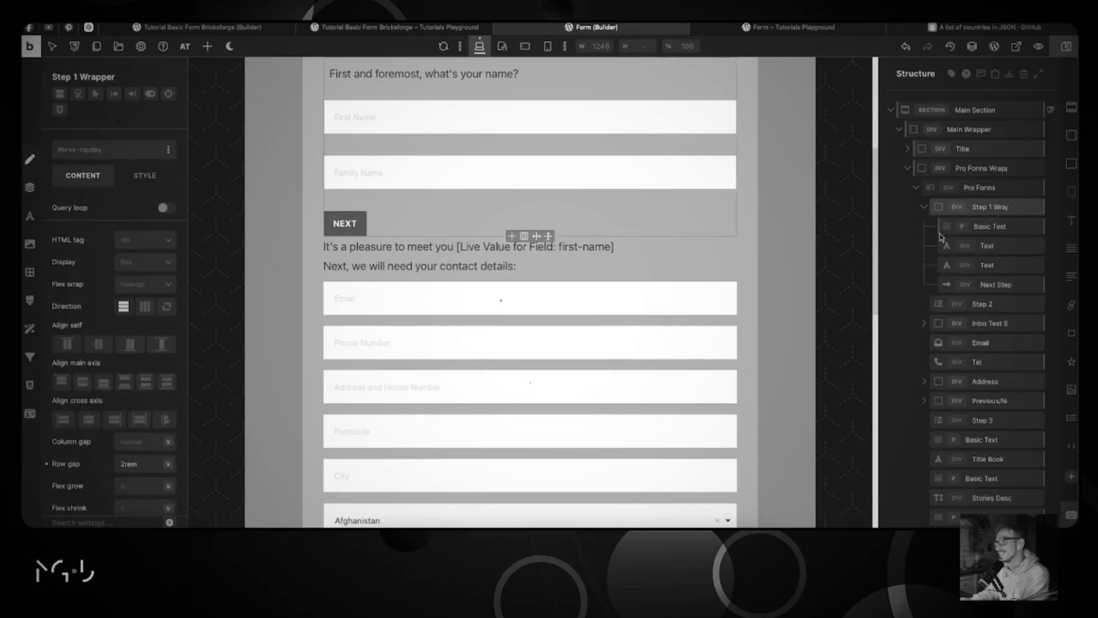
click(985, 285)
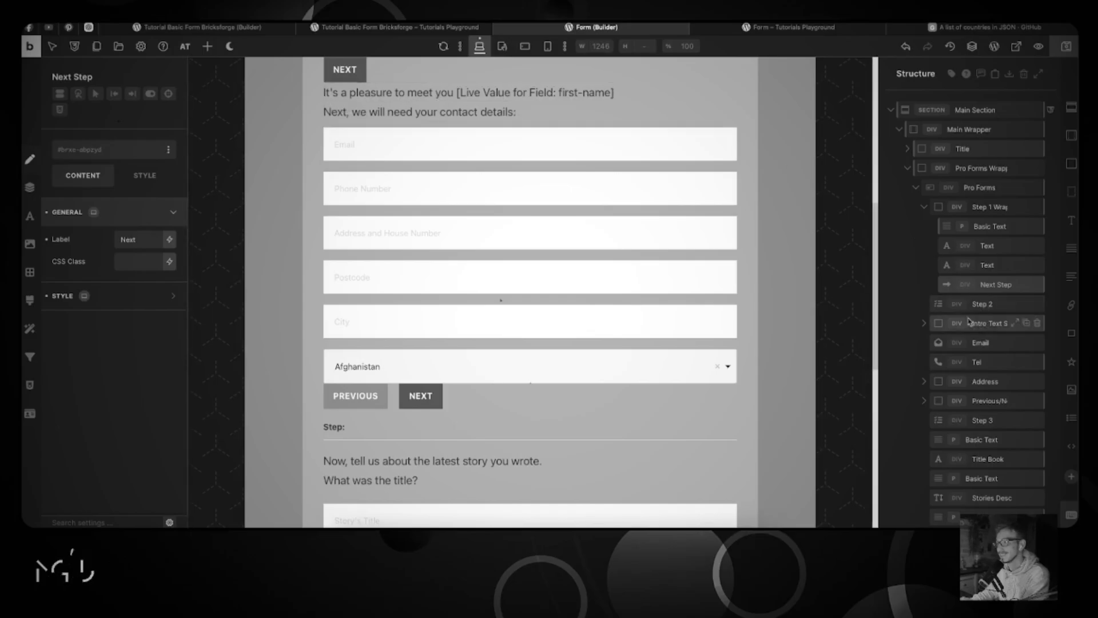
Step: After rechecking both forms, drag the Step element out of Step 1 Wrapper, placing it after the wrapper
click(350, 28)
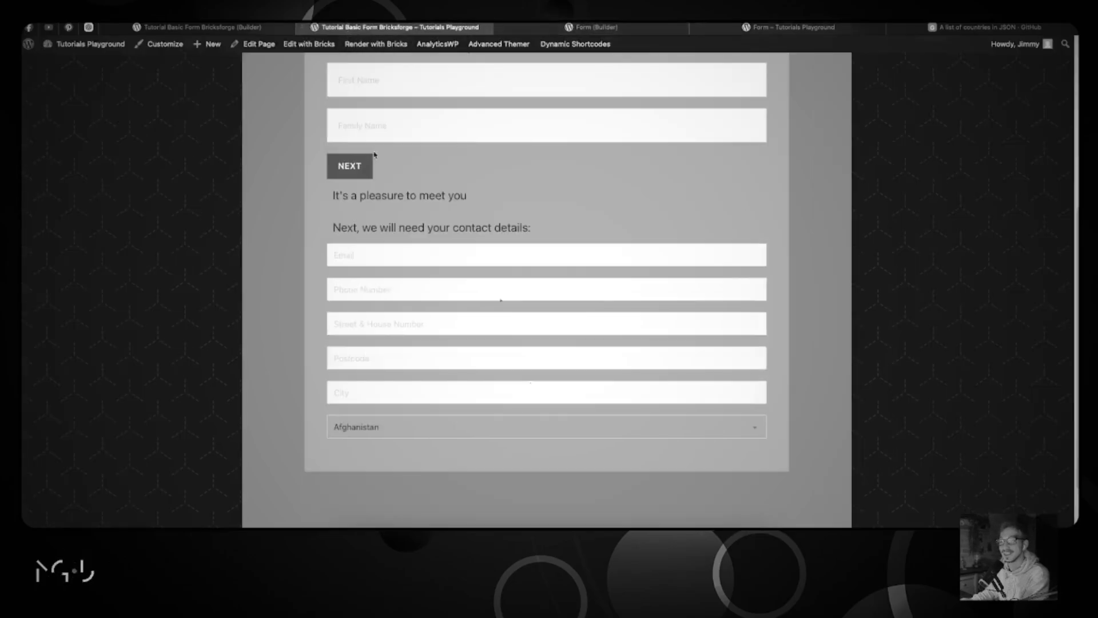
scroll(374, 154, up, 3)
click(214, 29)
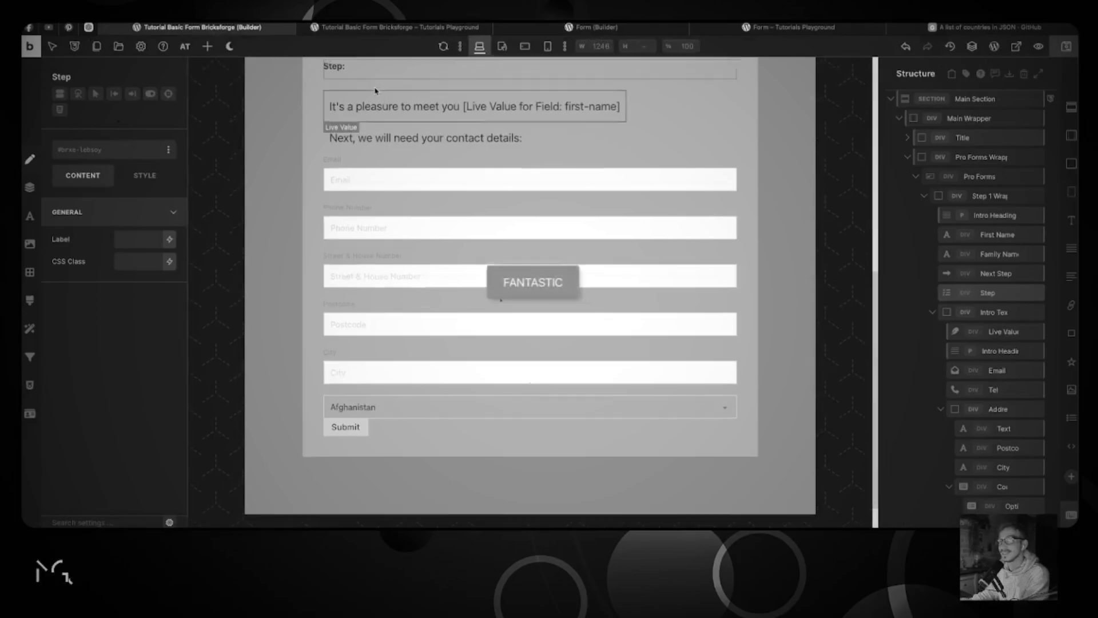
scroll(375, 90, up, 2)
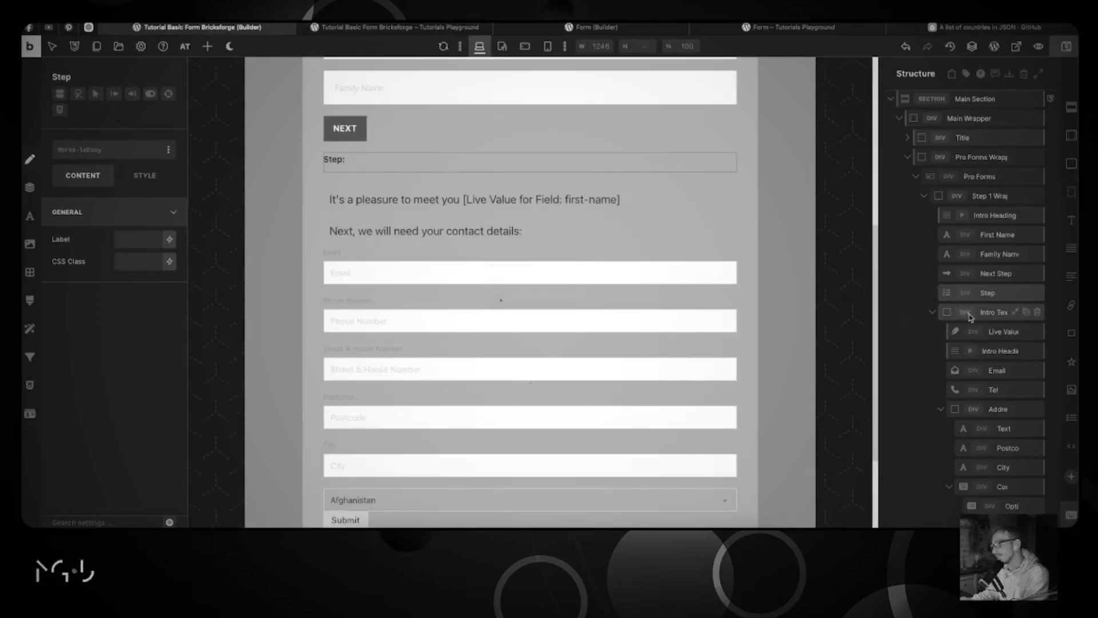
click(581, 29)
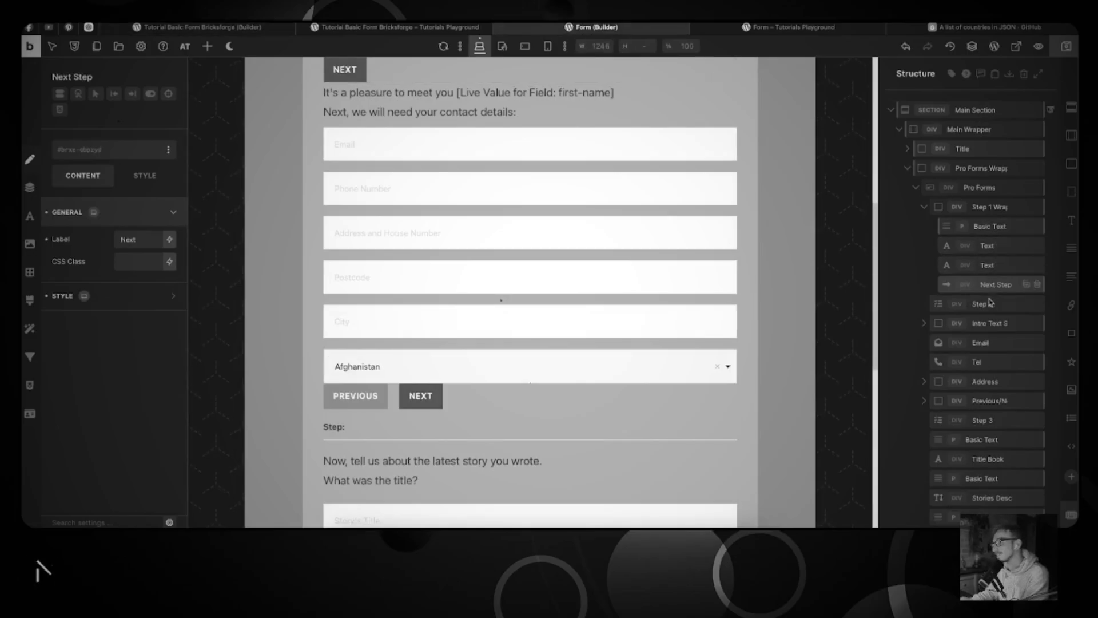
click(411, 29)
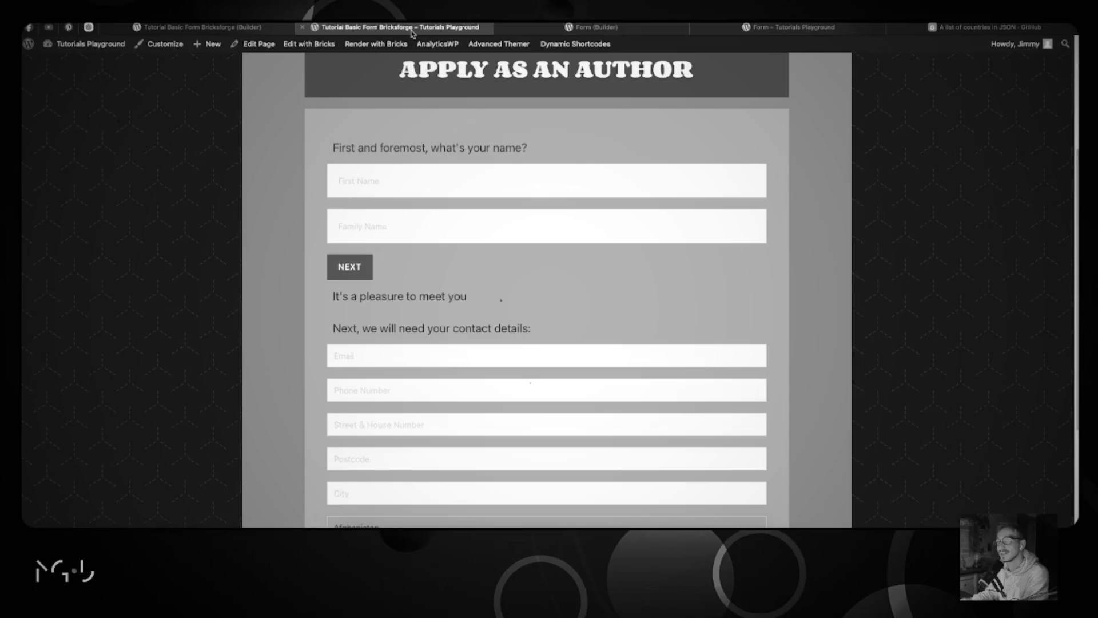
click(206, 27)
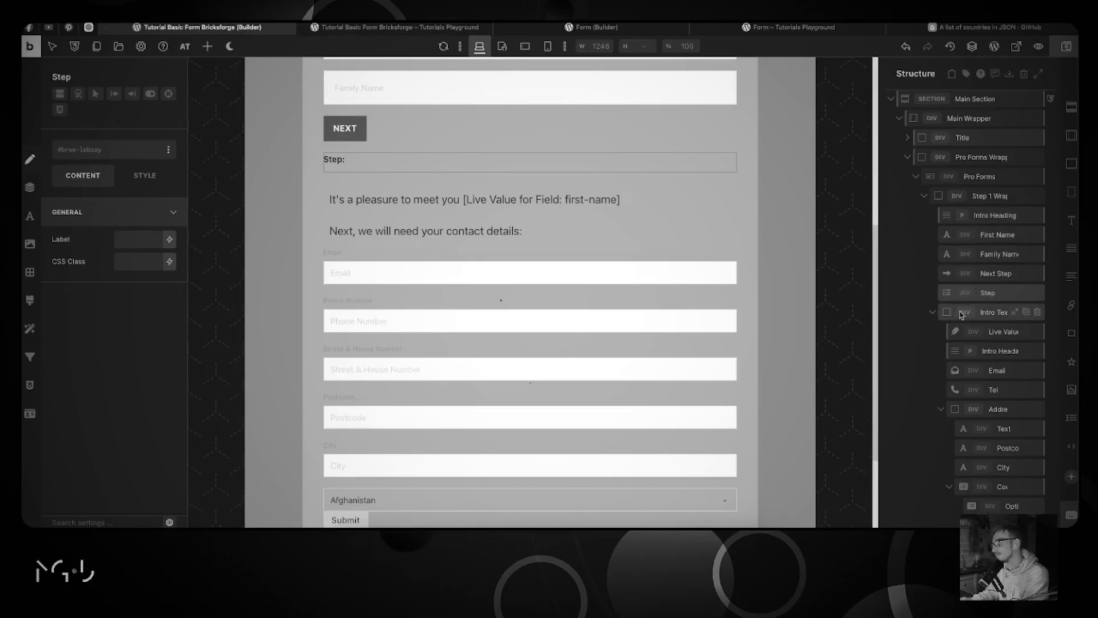
drag(948, 293, 942, 296)
drag(945, 216, 980, 195)
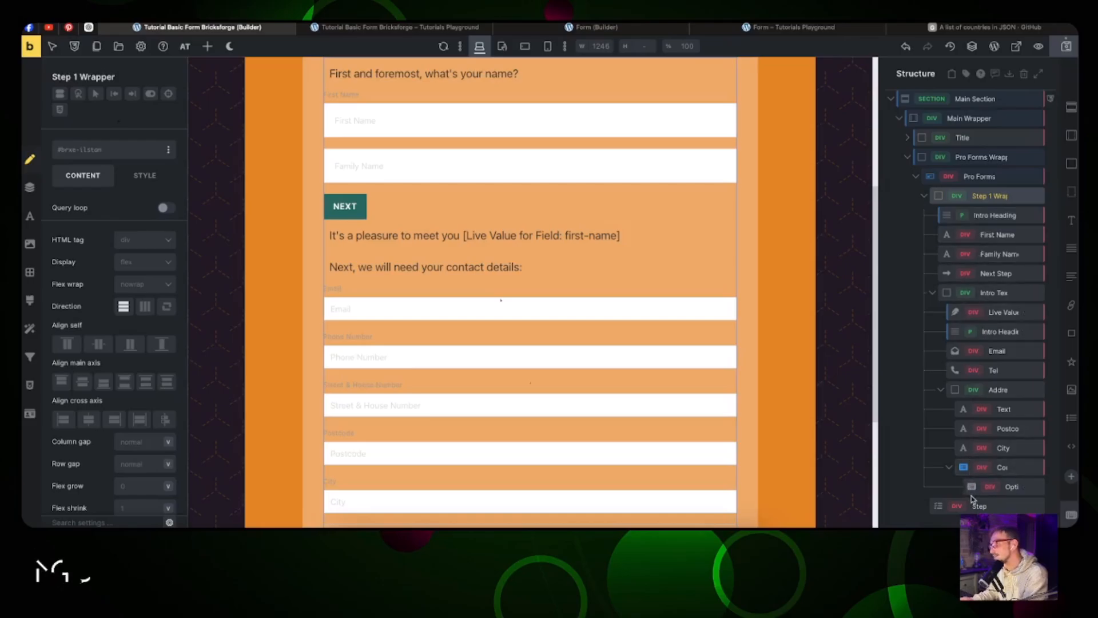
Step: Undo the earlier move and drag the Step divider below the Next Step button
key(super+z)
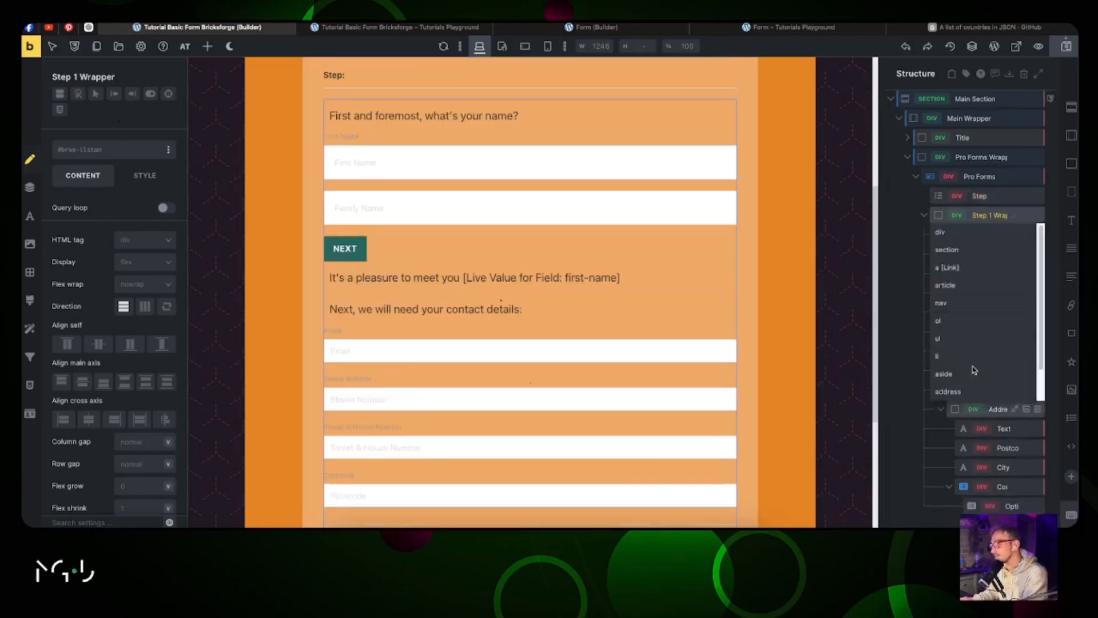
click(901, 221)
key(super+z)
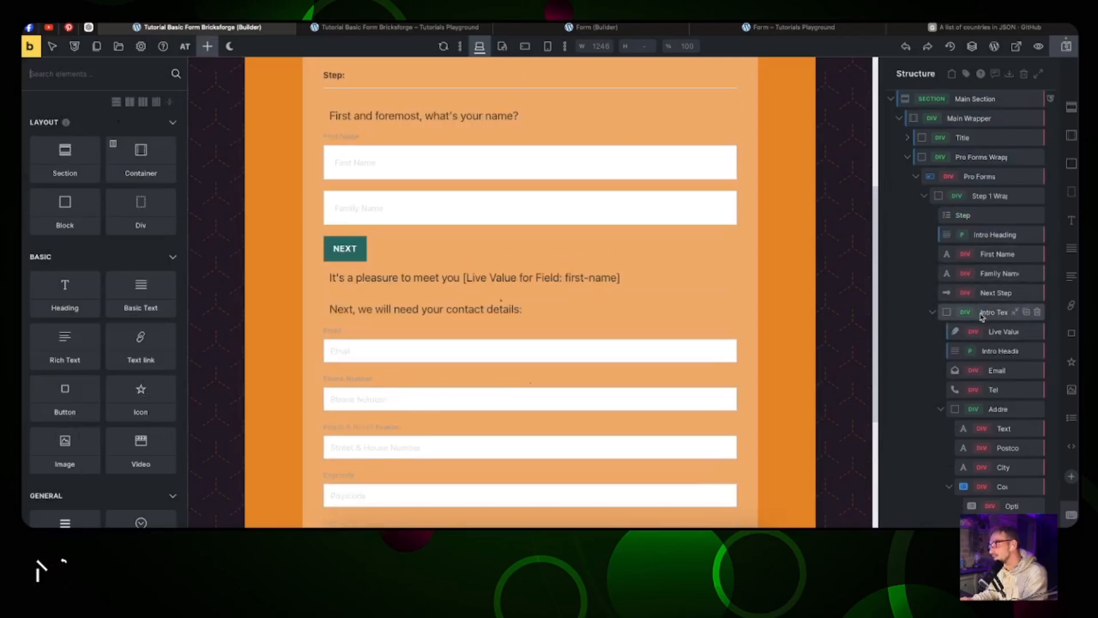
drag(975, 224, 981, 298)
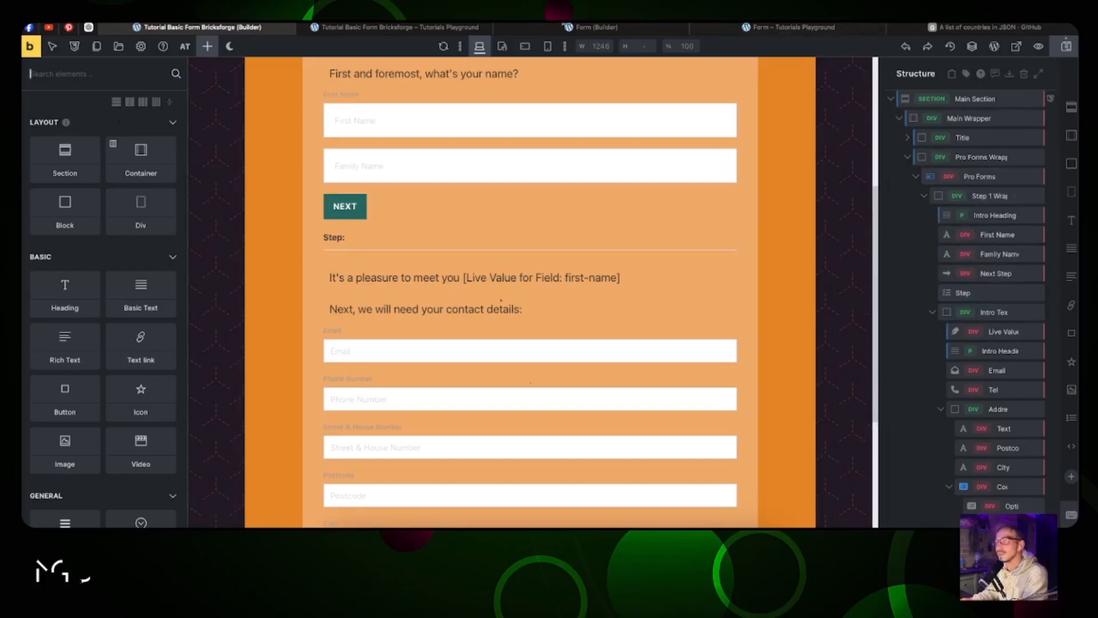
Step: Check the live form page, where the name and contact fields still appear together
click(401, 27)
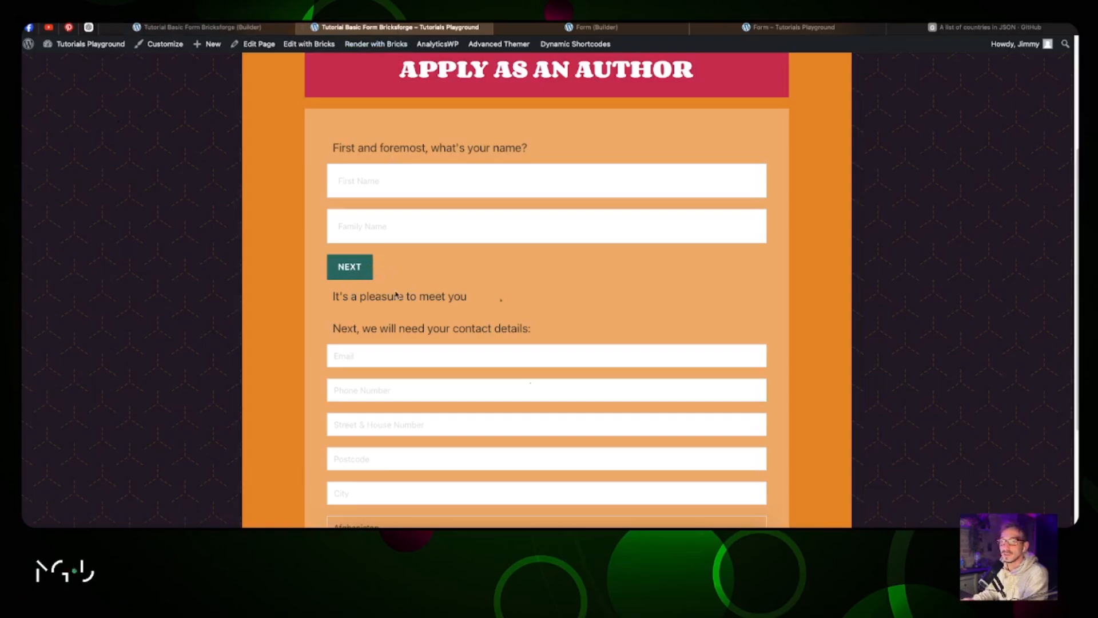
scroll(467, 280, down, 3)
scroll(466, 280, up, 3)
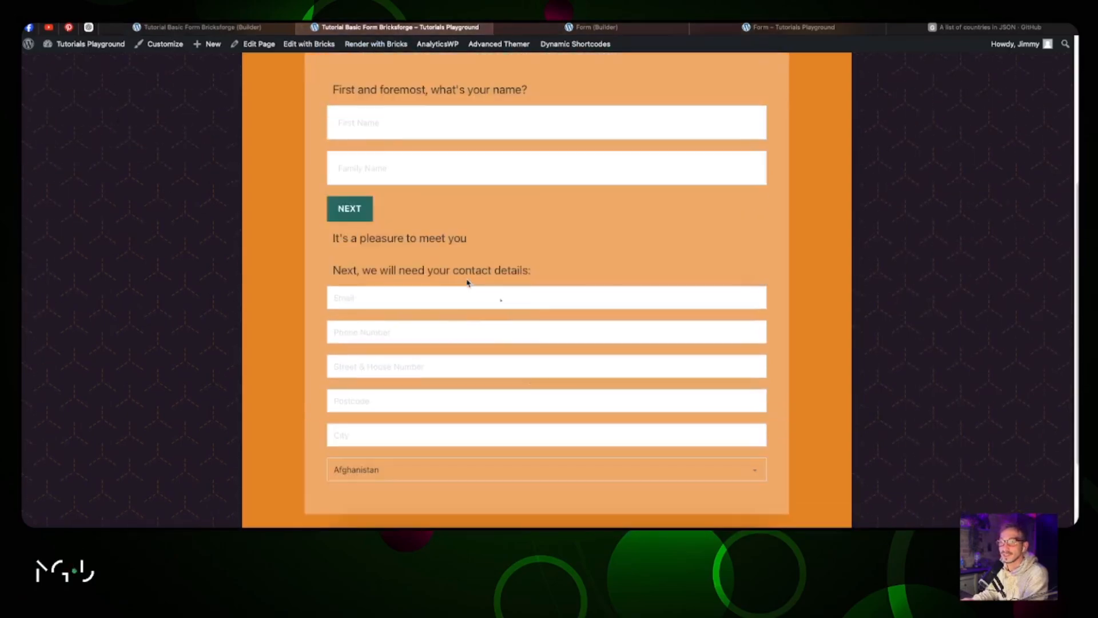
scroll(472, 289, down, 2)
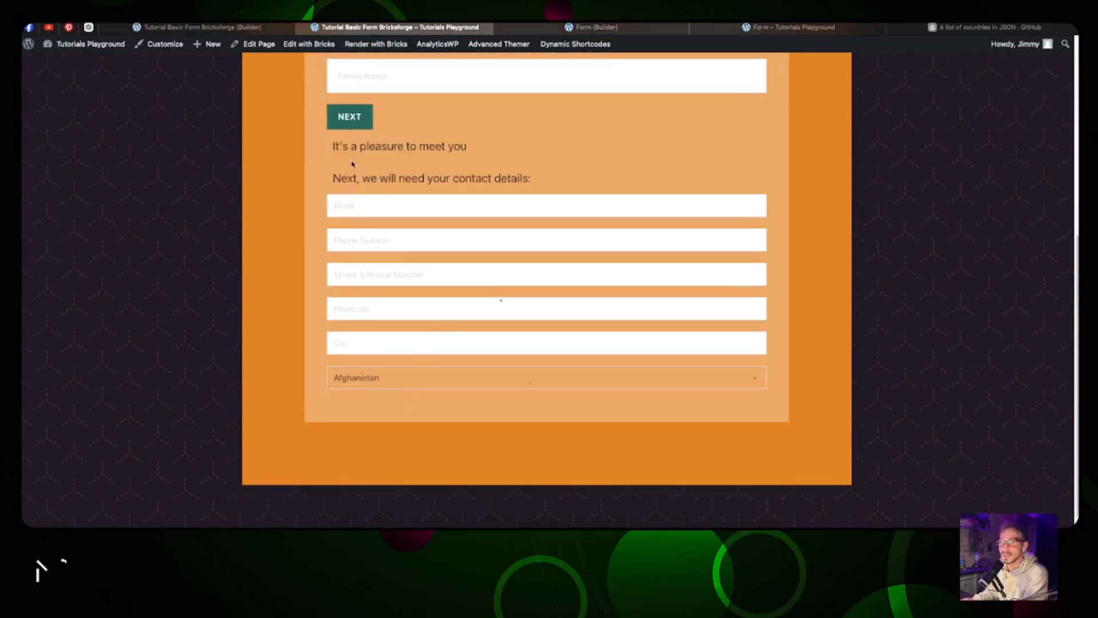
click(197, 27)
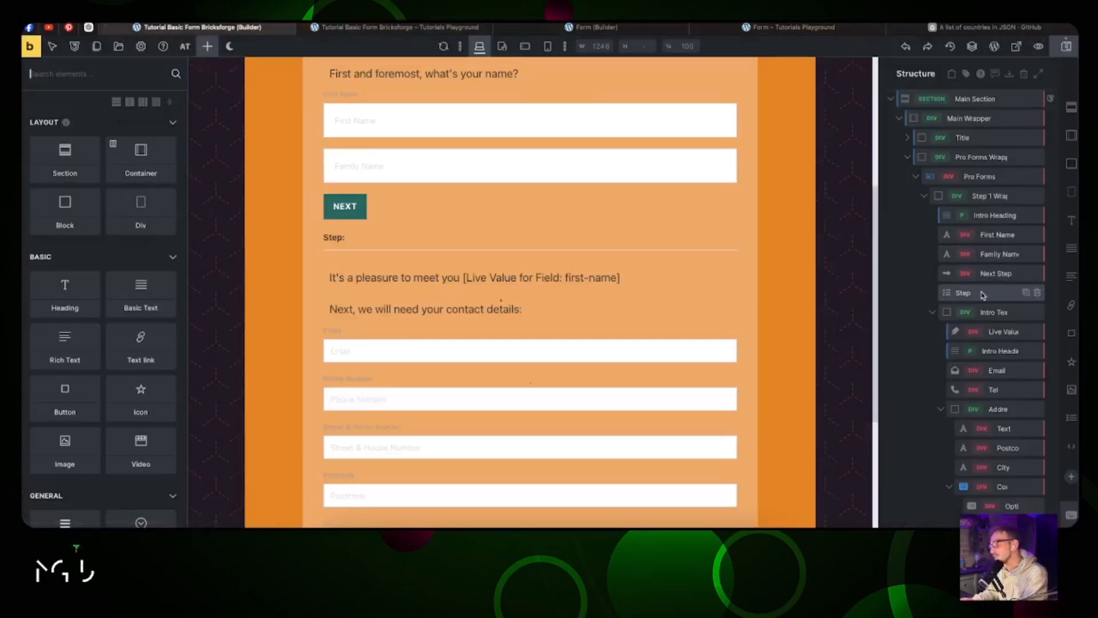
Step: Move the Step element and the Intro Text Section out of Step 1 Wrapper
drag(983, 294, 1001, 325)
click(924, 313)
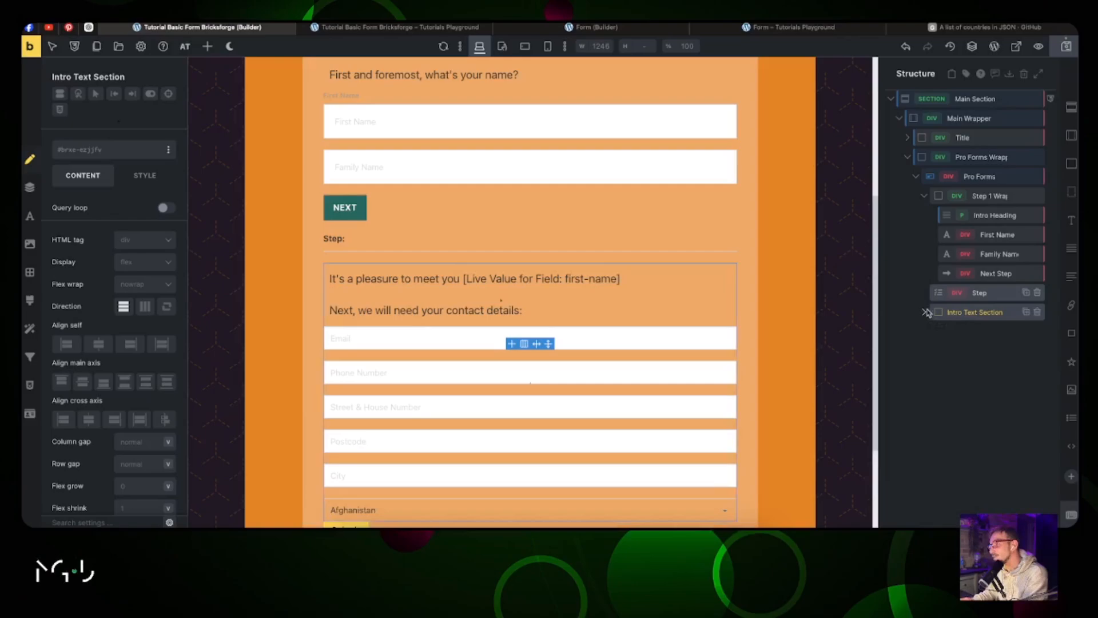
click(924, 197)
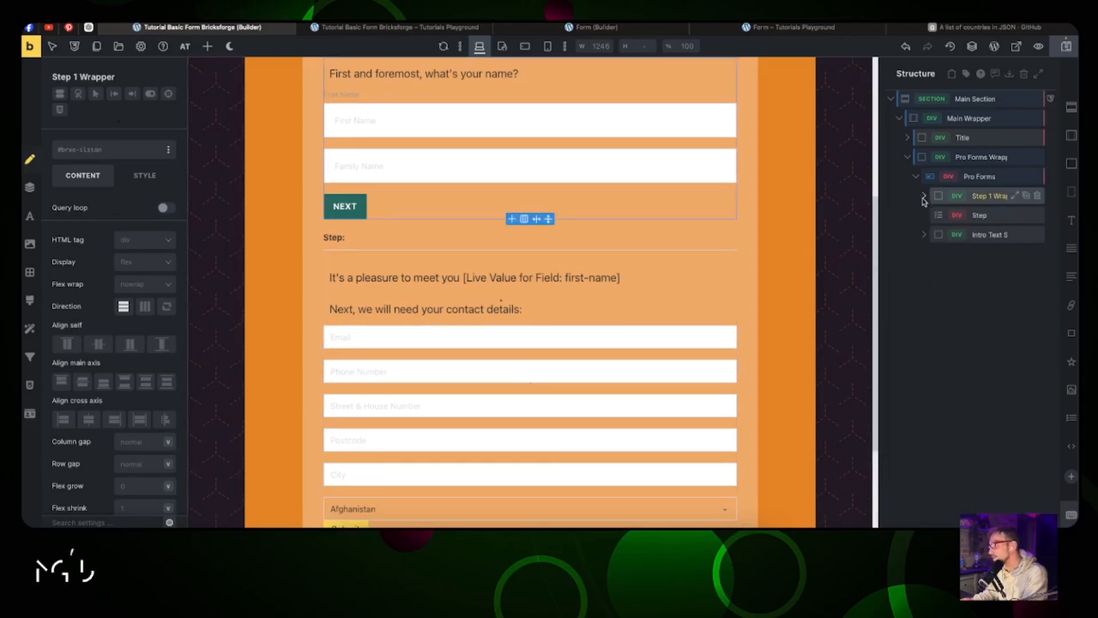
click(924, 234)
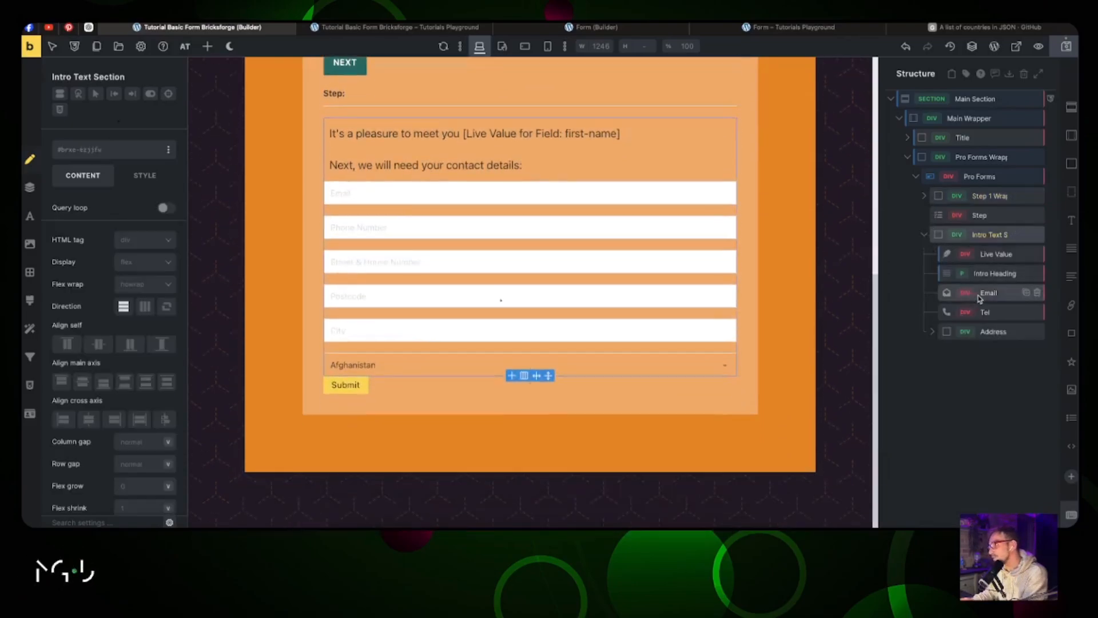
Step: Drag the Email, Tel and Address fields out to form level
mouse_move(979, 295)
mouse_down()
mouse_move(956, 299)
mouse_move(941, 345)
mouse_move(939, 314)
mouse_move(940, 347)
mouse_up()
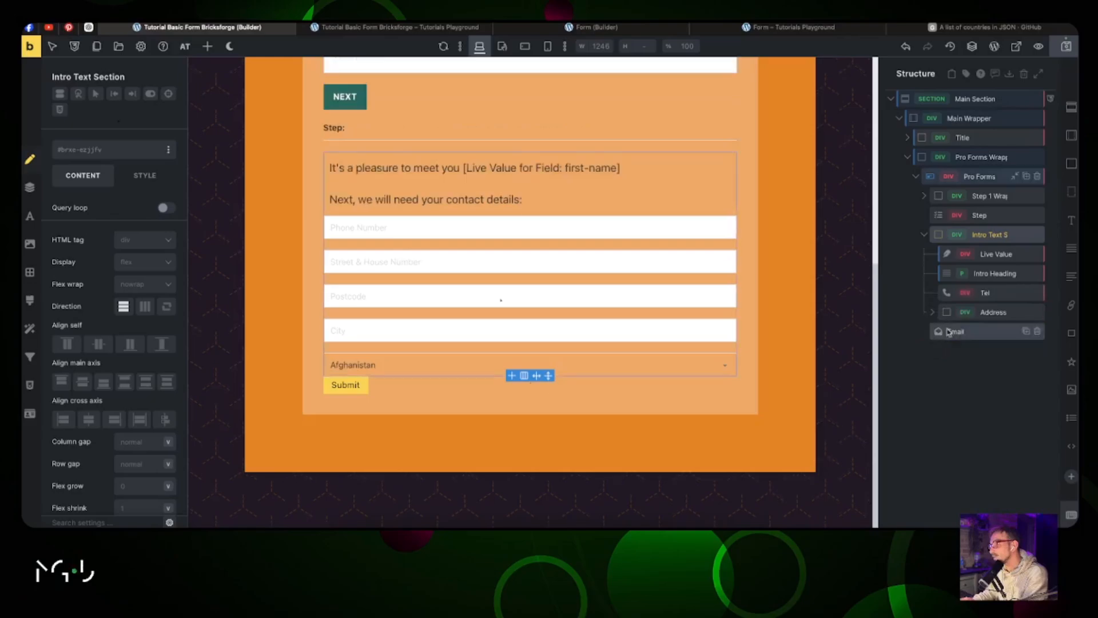
drag(993, 294, 984, 347)
drag(992, 295, 994, 343)
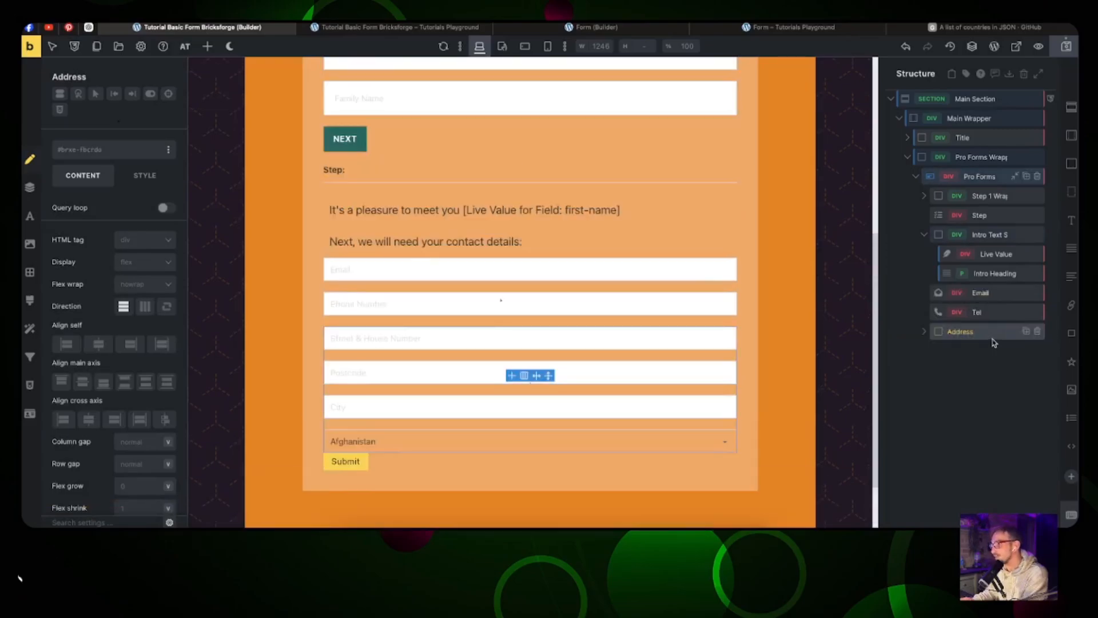
click(924, 236)
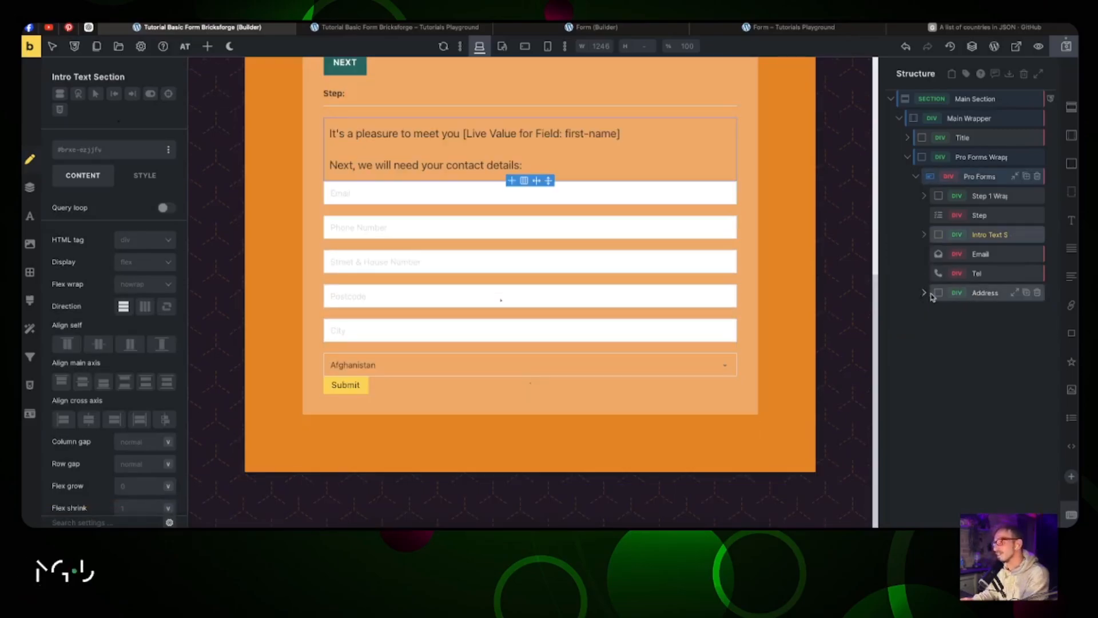
Step: Add an empty Block after the Country dropdown in the Address group
click(999, 295)
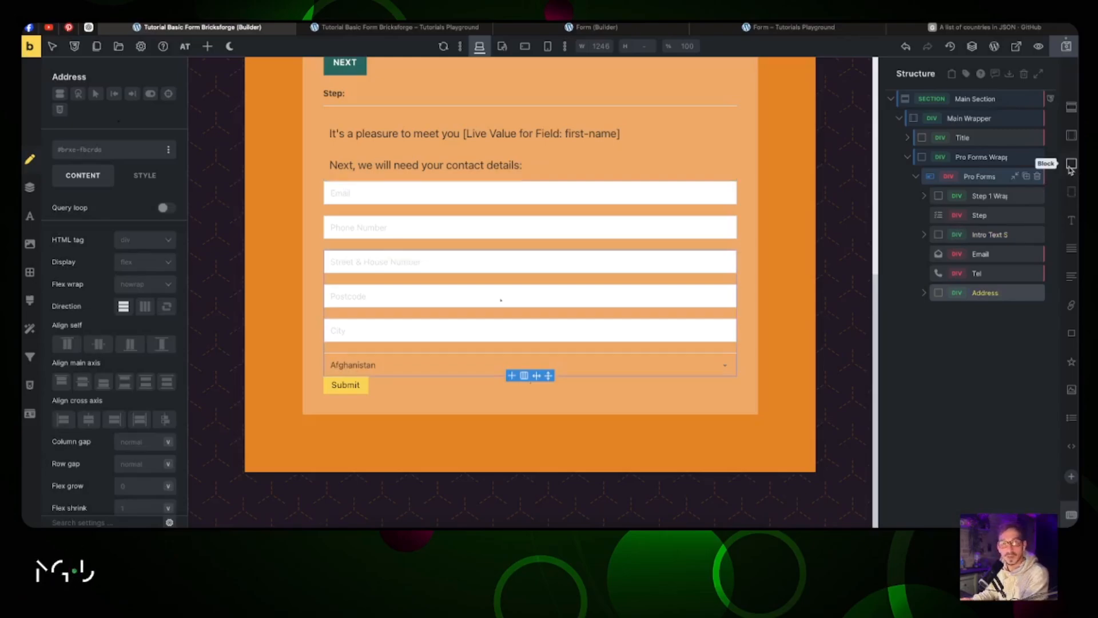
click(1071, 166)
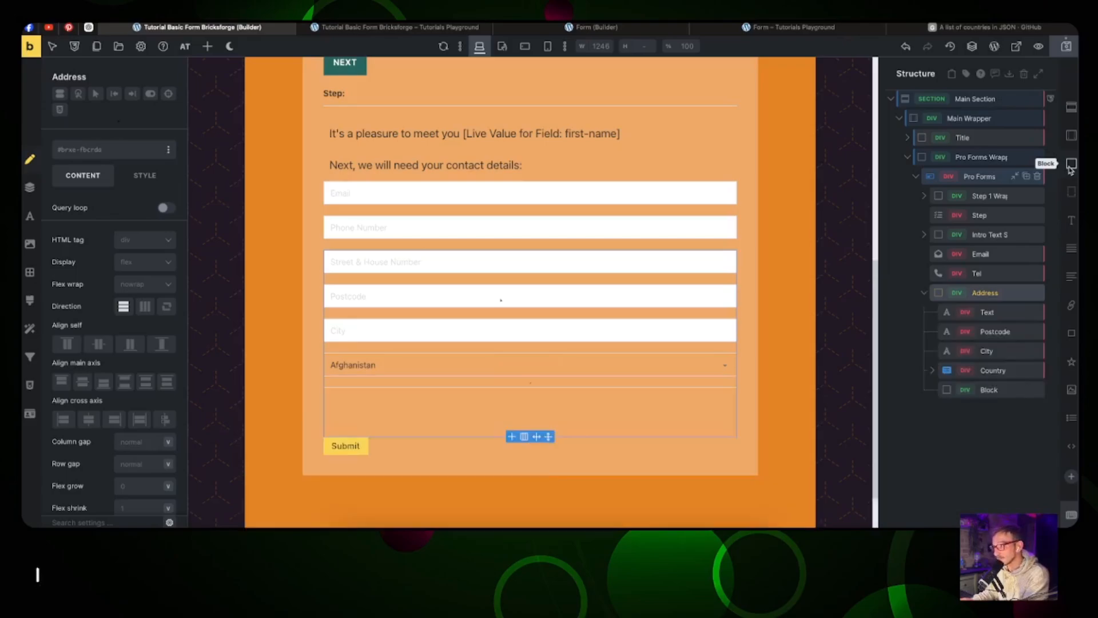
drag(989, 389, 963, 400)
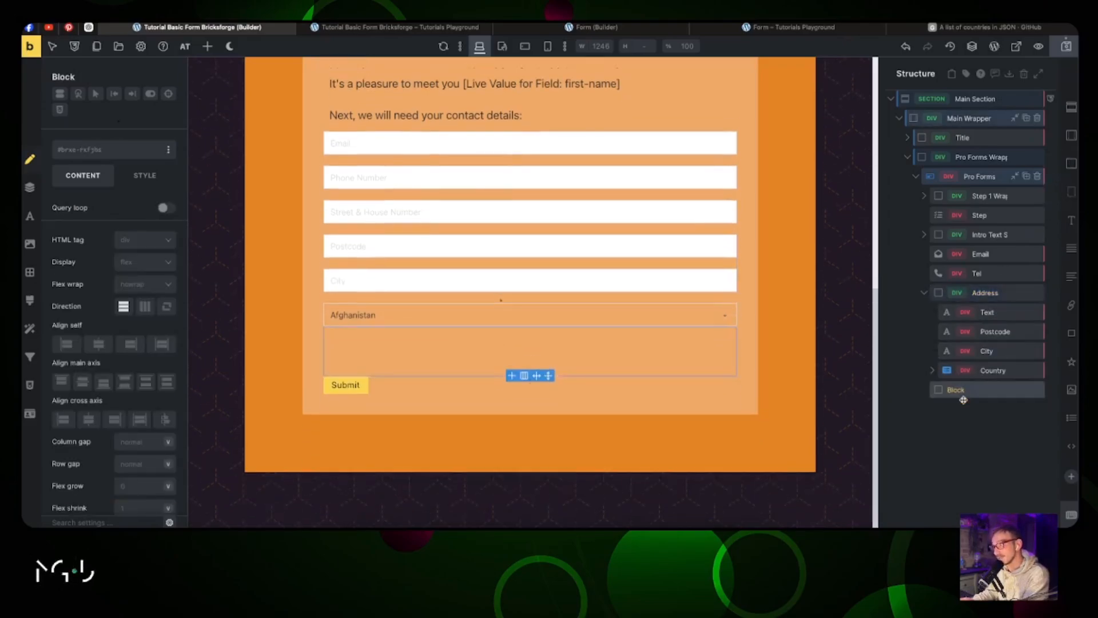
double_click(956, 389)
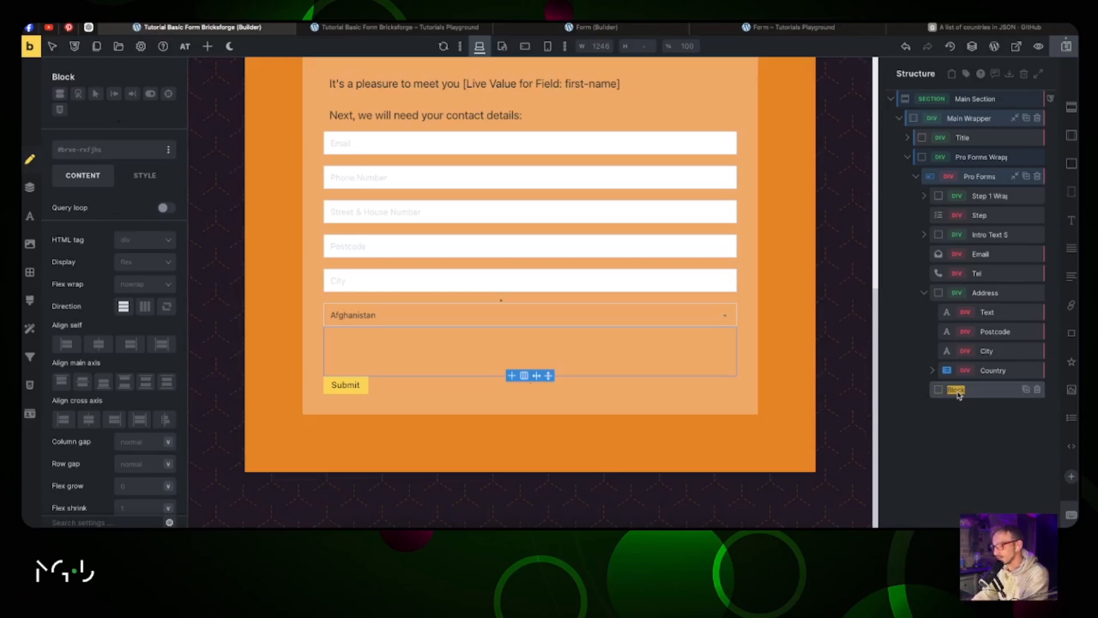
Step: Rename the block 'Previous/Next' and add Previous Step and Next Step buttons inside it
text(Previous)
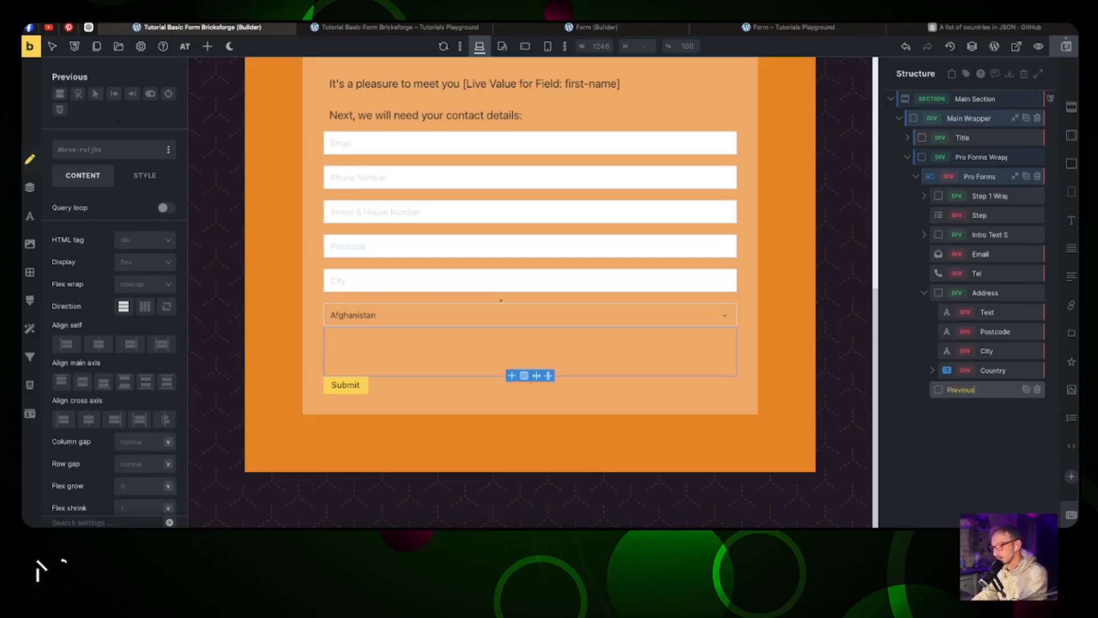
text(/Next)
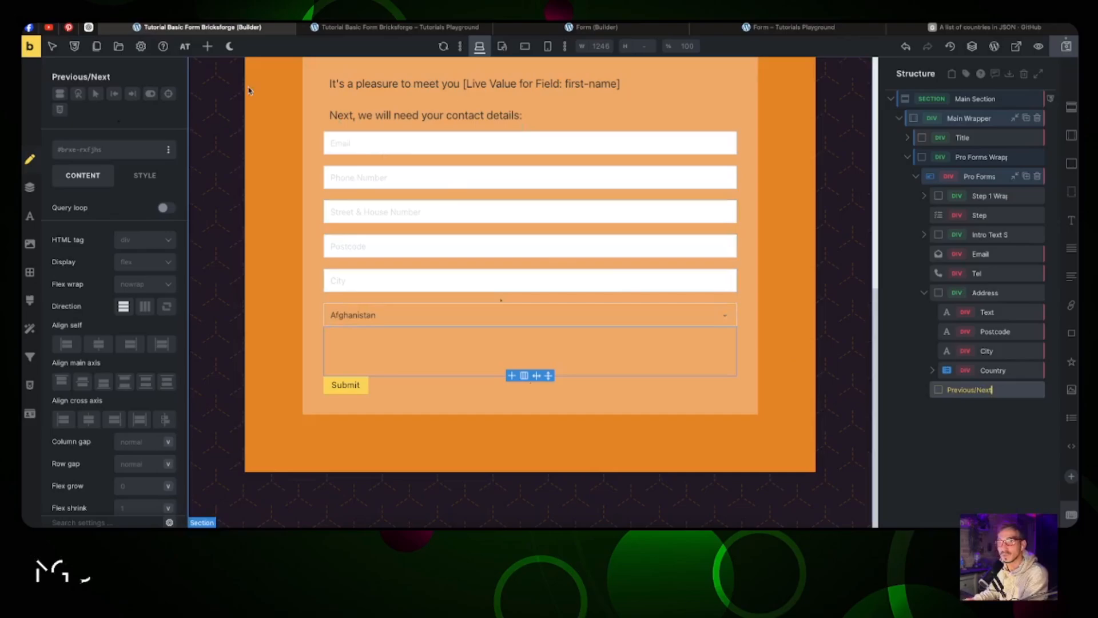
click(206, 48)
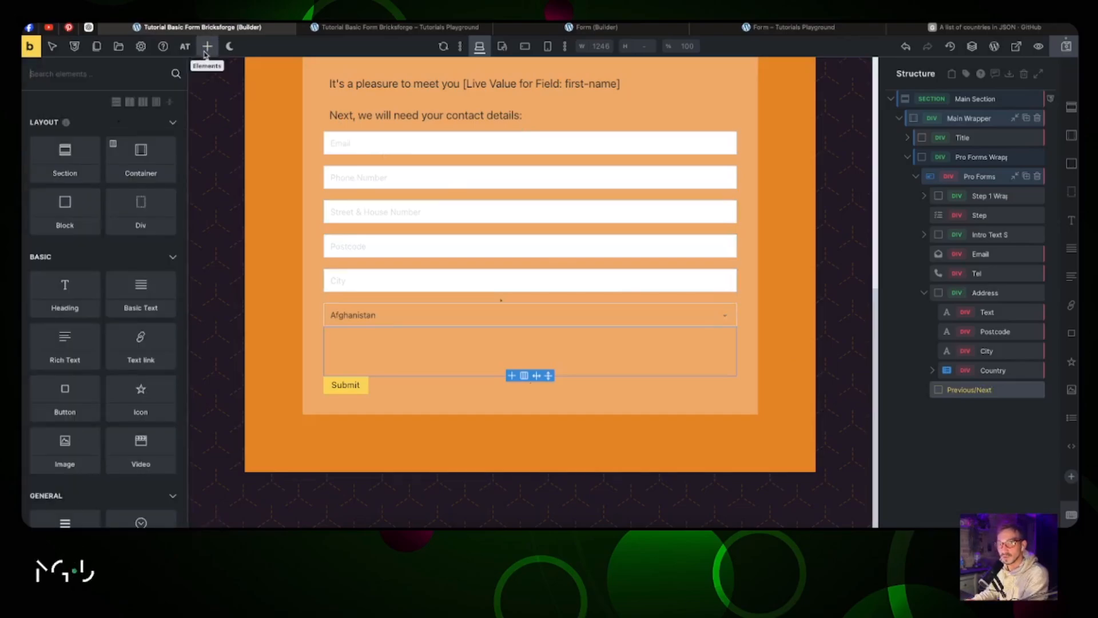
scroll(120, 192, down, 10)
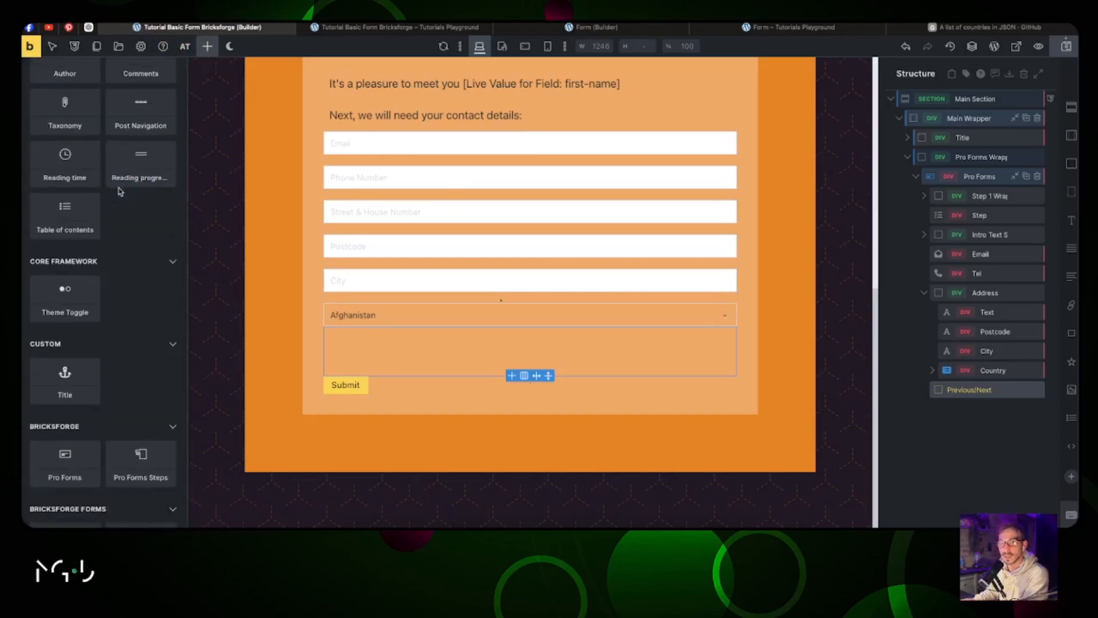
scroll(120, 192, down, 10)
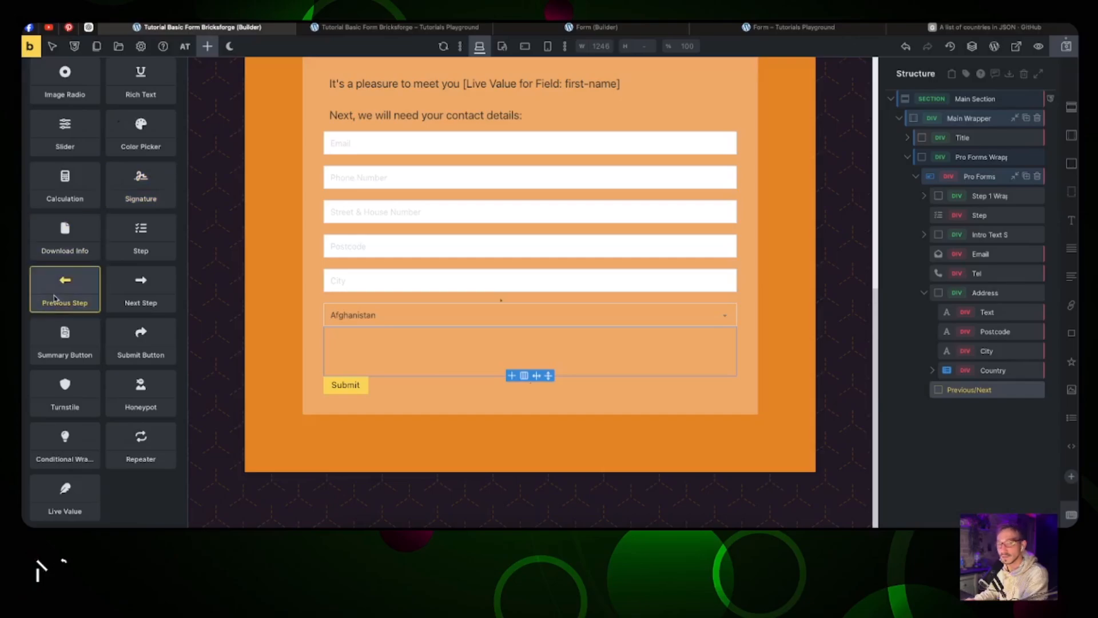
click(55, 298)
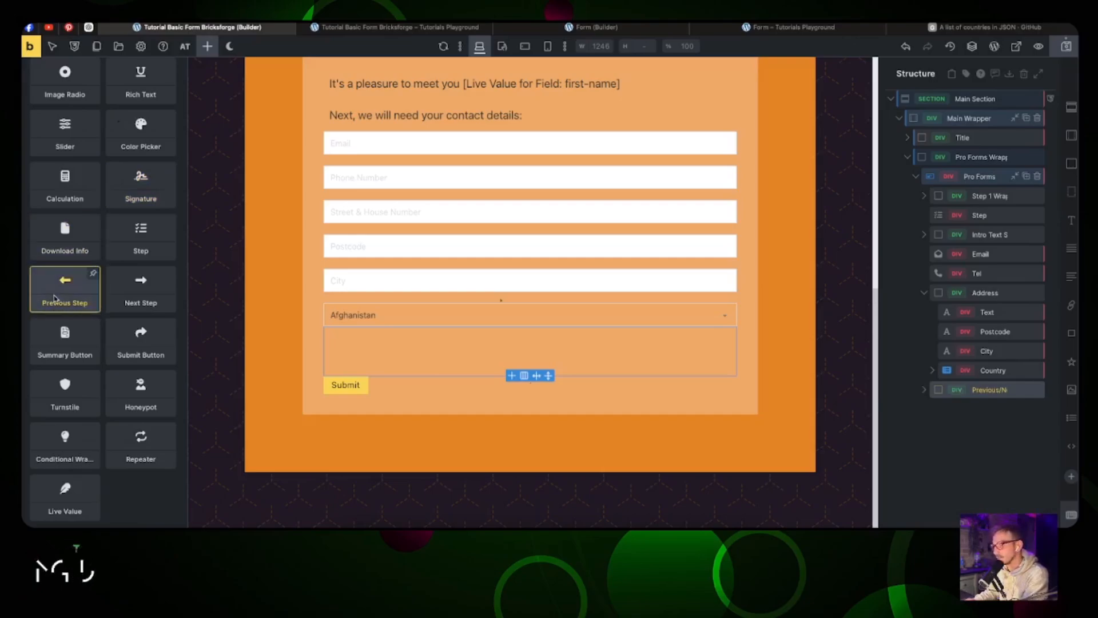
click(120, 303)
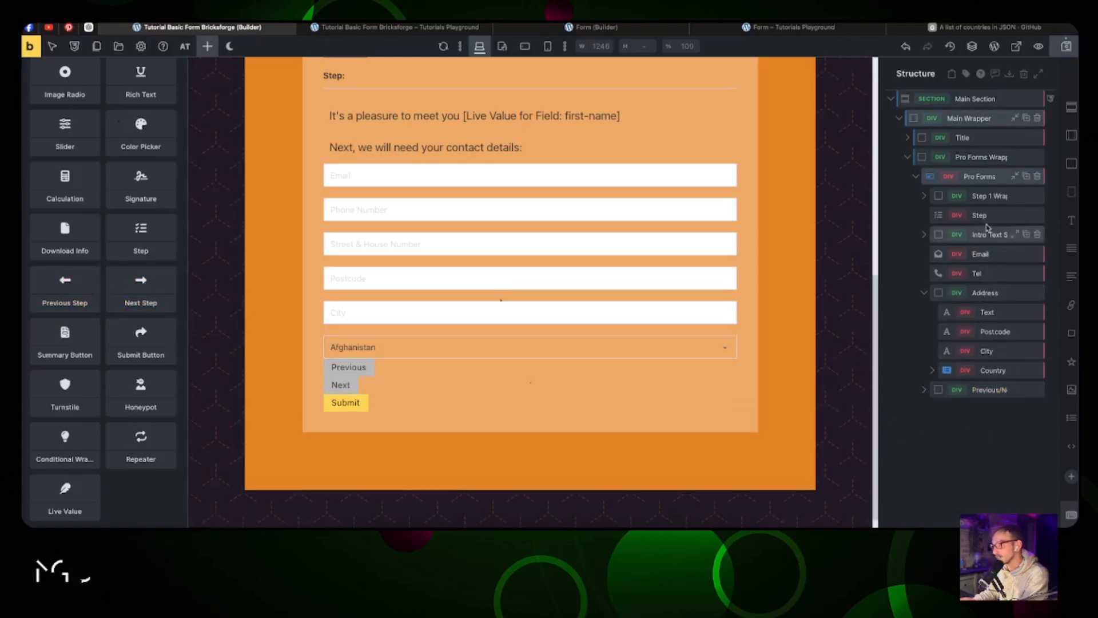
Step: Select the Pro Forms form and browse the Elements list for more fields
click(985, 180)
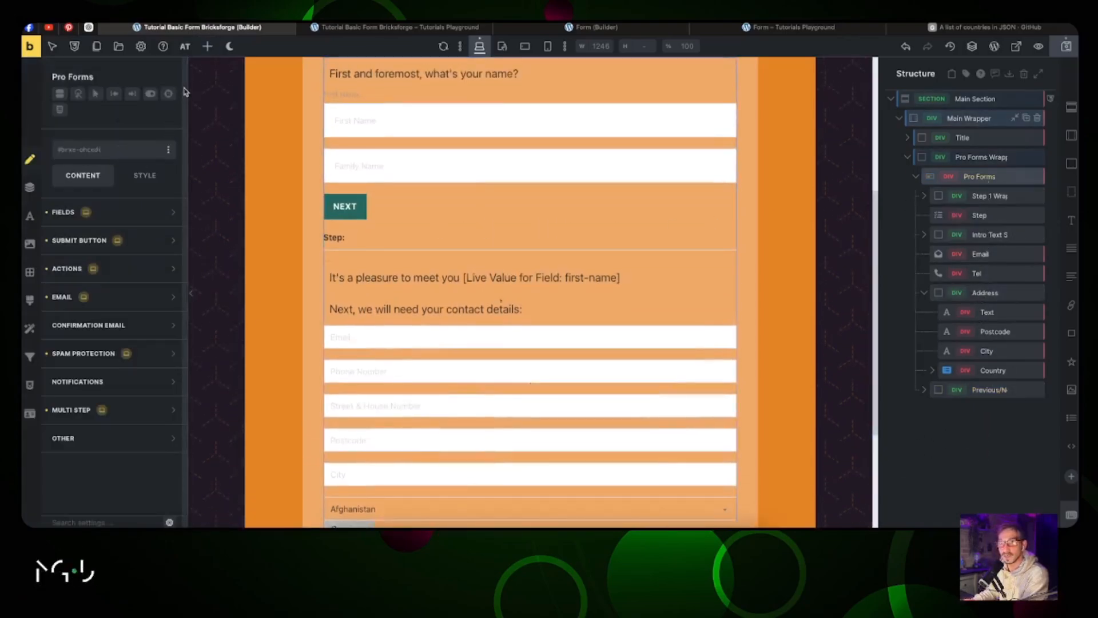
click(207, 47)
scroll(89, 332, down, 15)
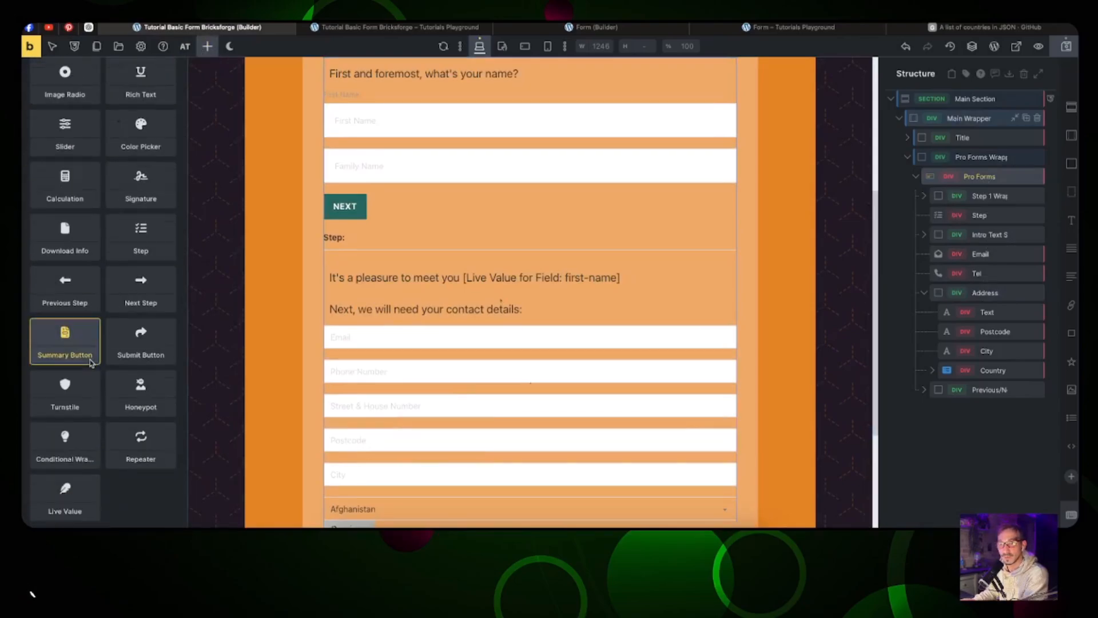
Step: Add another Step element and rename the two Steps to 2 and 3
click(133, 238)
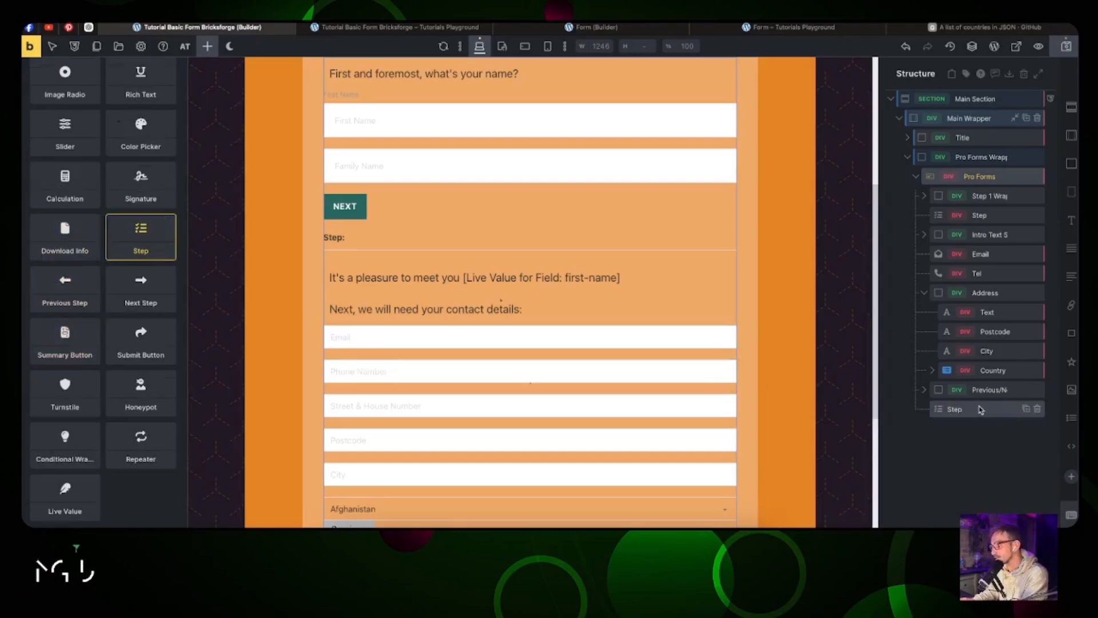
click(954, 411)
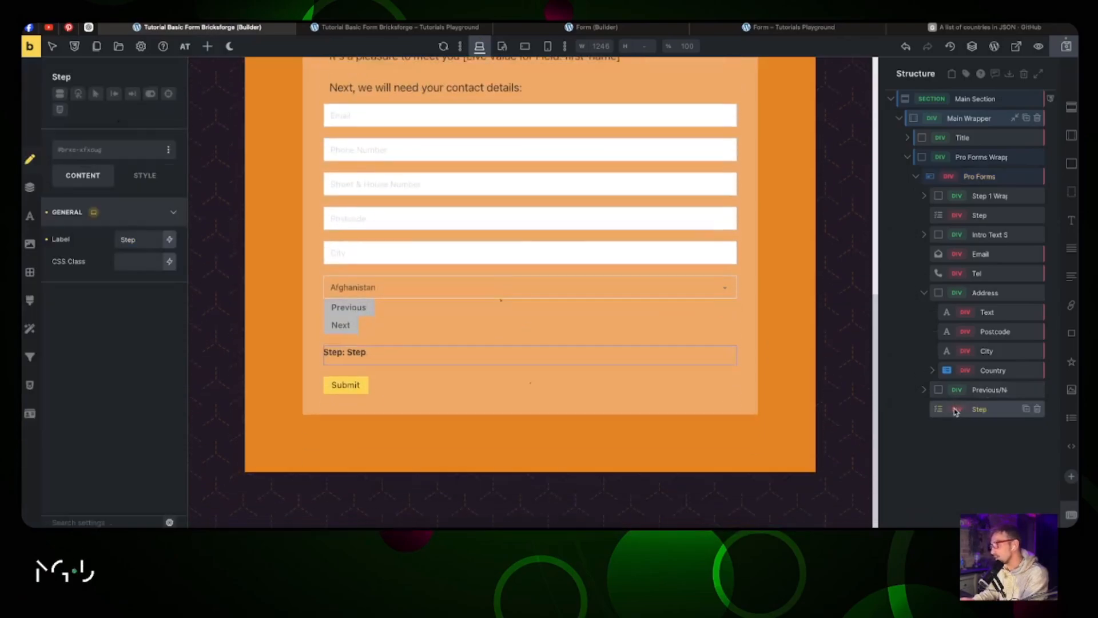
click(985, 219)
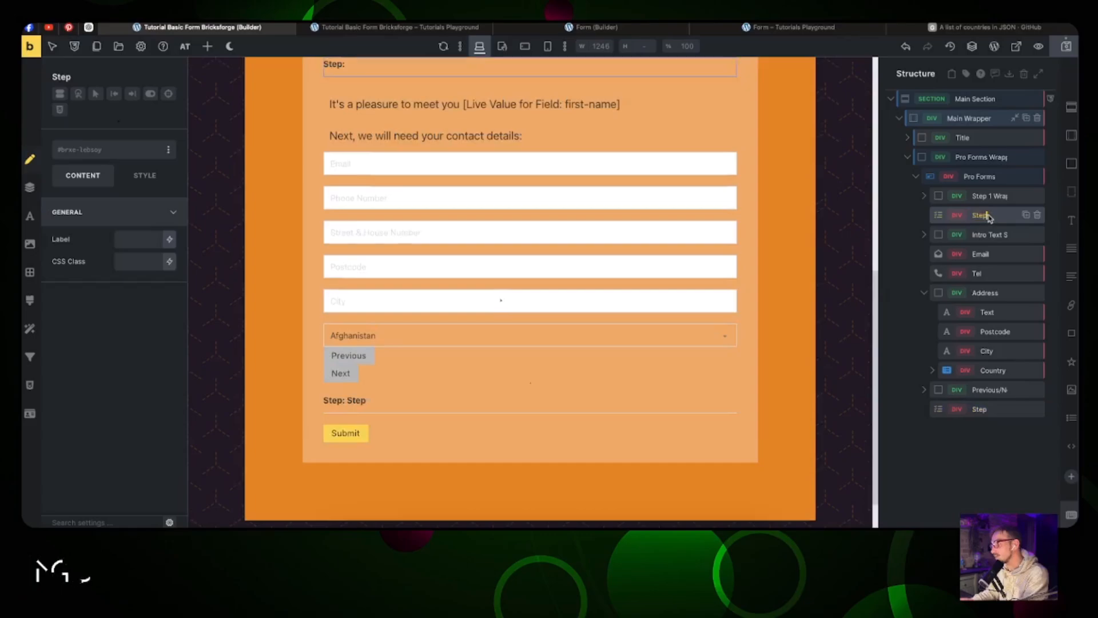
text(2)
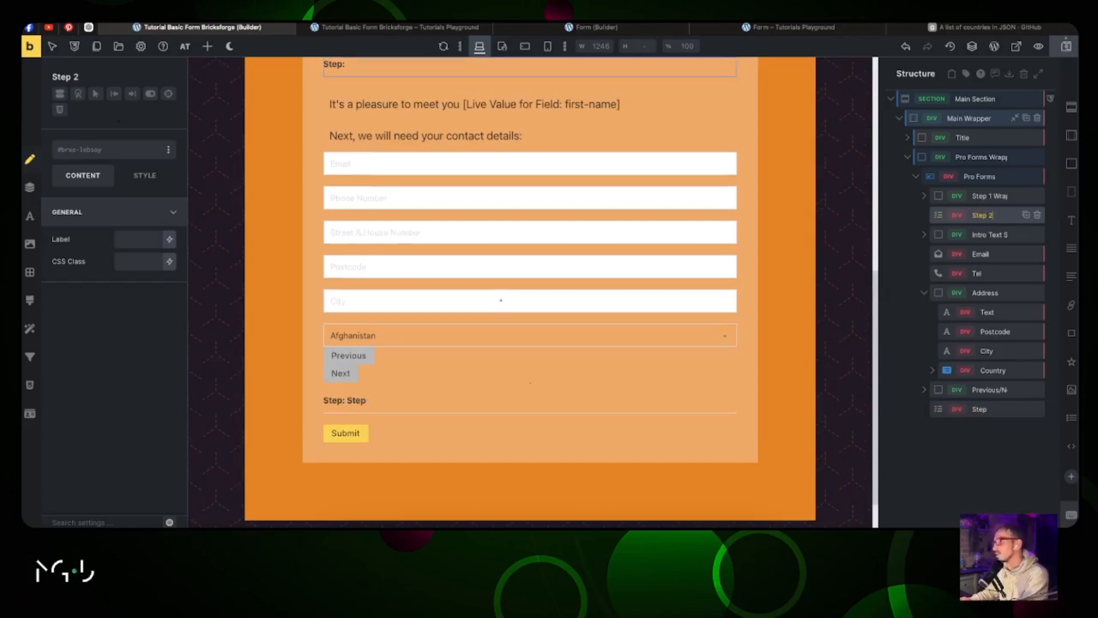
click(992, 404)
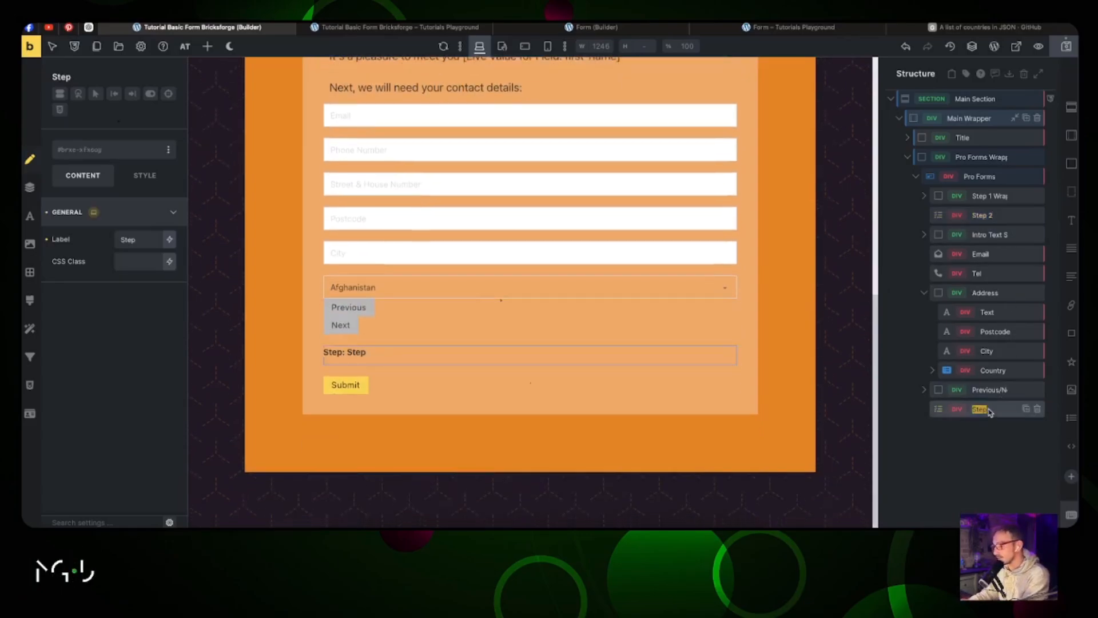
text(3)
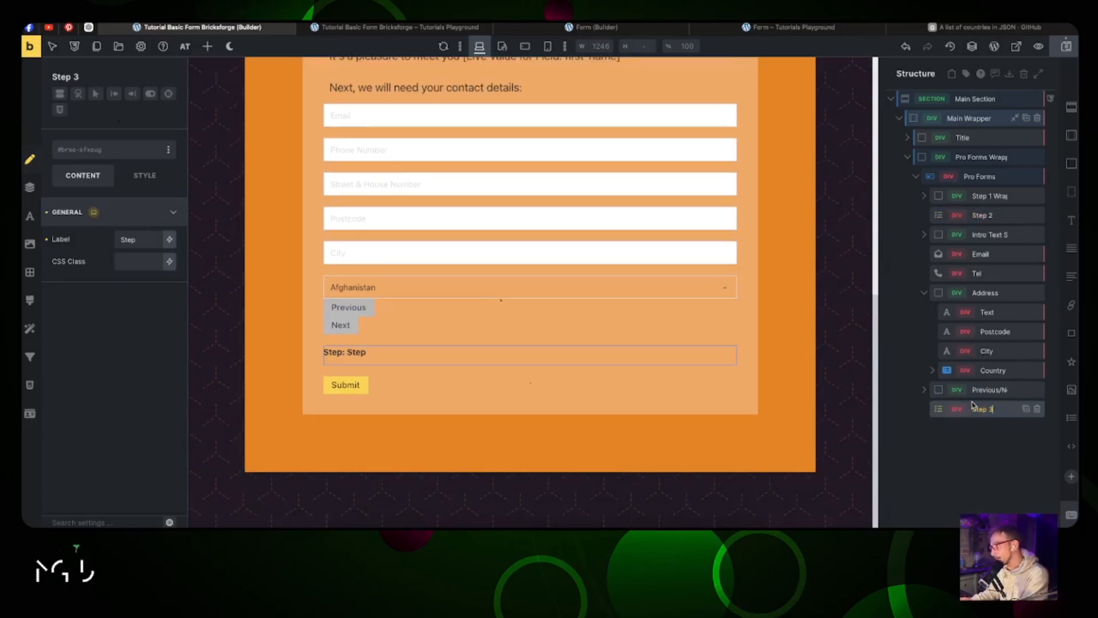
click(925, 298)
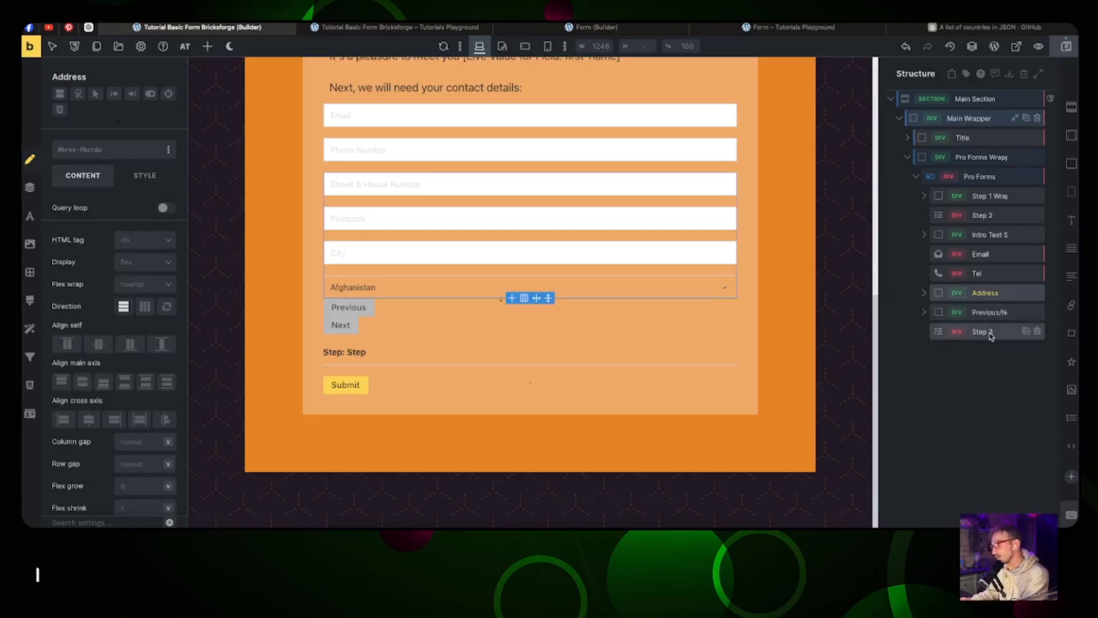
Step: Add Basic Text, Textarea, a second Basic Text and a Radio field under Step 3
click(1072, 248)
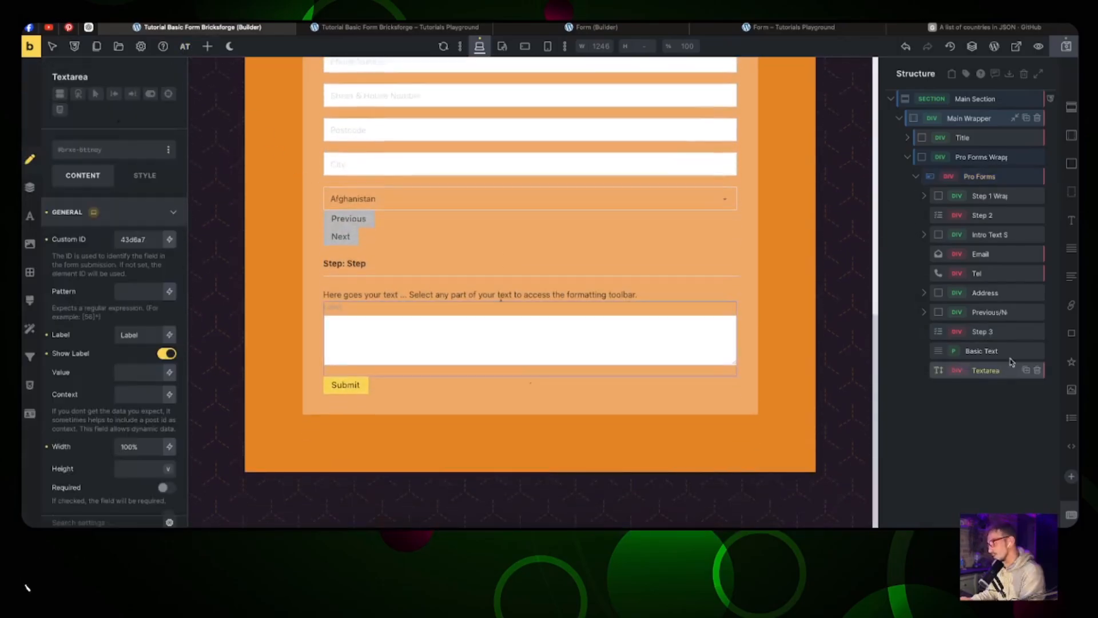
click(1071, 252)
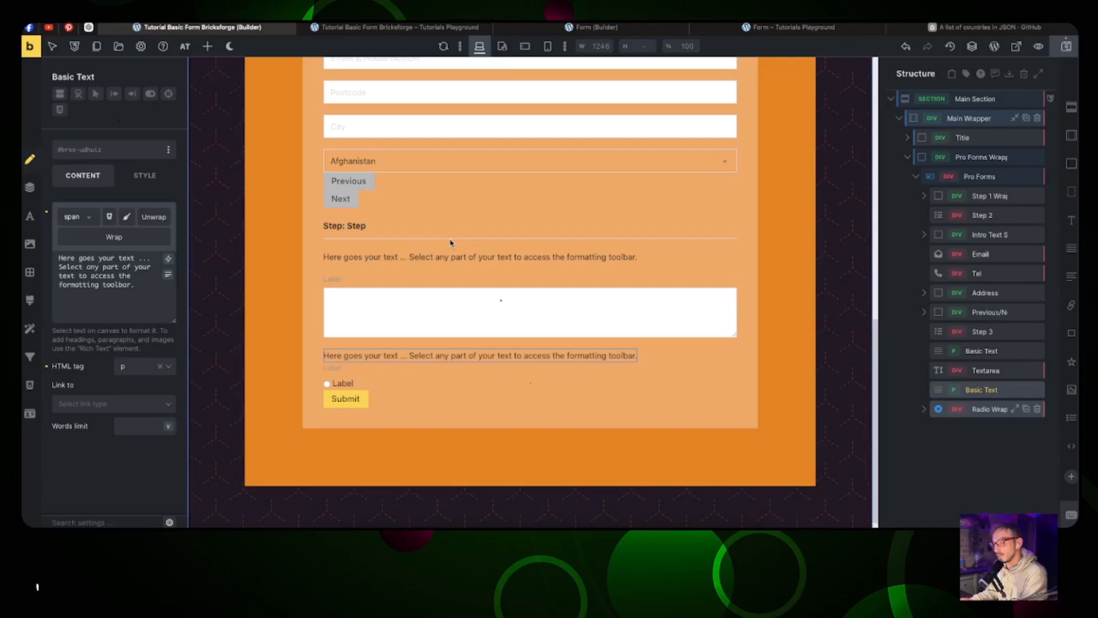
scroll(450, 223, up, 1)
scroll(449, 223, up, 5)
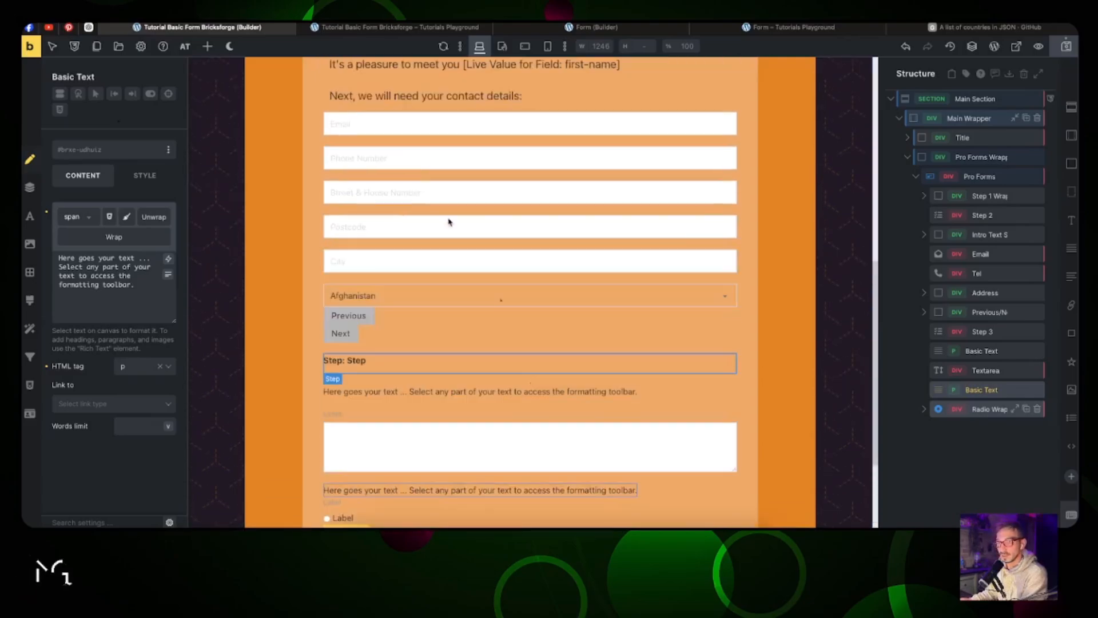
scroll(450, 223, up, 3)
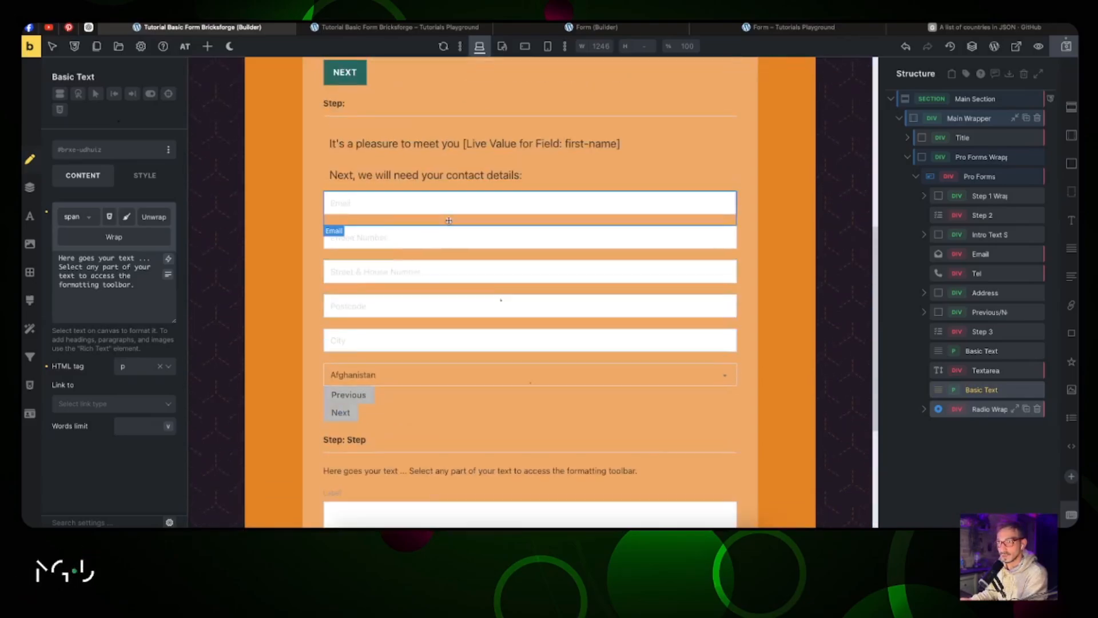
scroll(469, 206, up, 9)
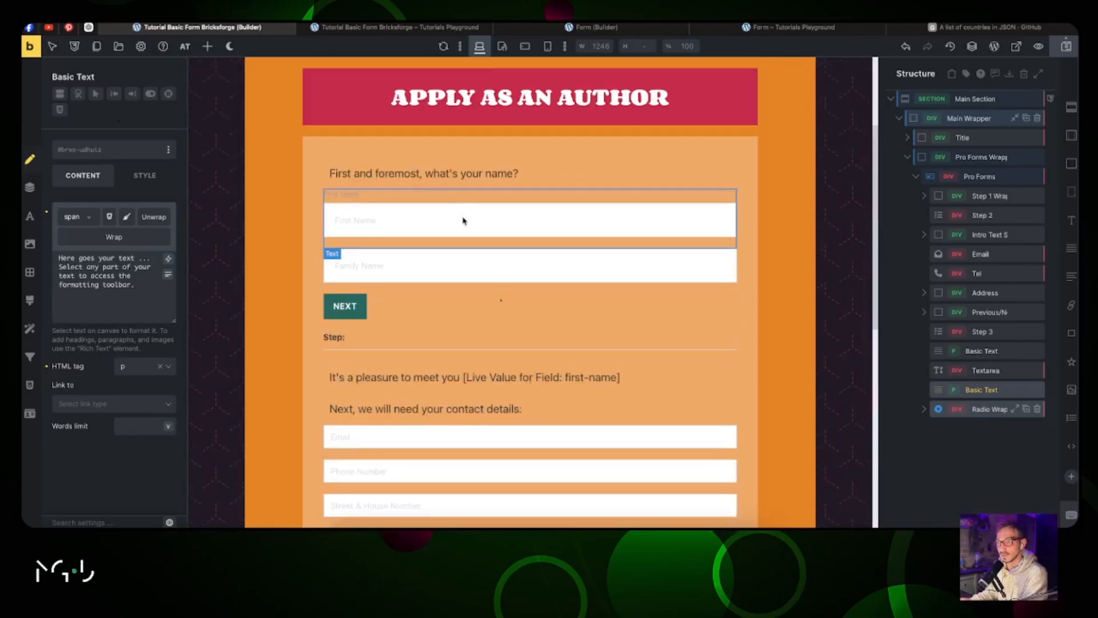
Step: Copy the First Name field's styles and paste them onto each contact field through City
right_click(465, 216)
click(485, 310)
scroll(483, 309, down, 9)
right_click(440, 200)
click(461, 310)
right_click(414, 251)
click(435, 360)
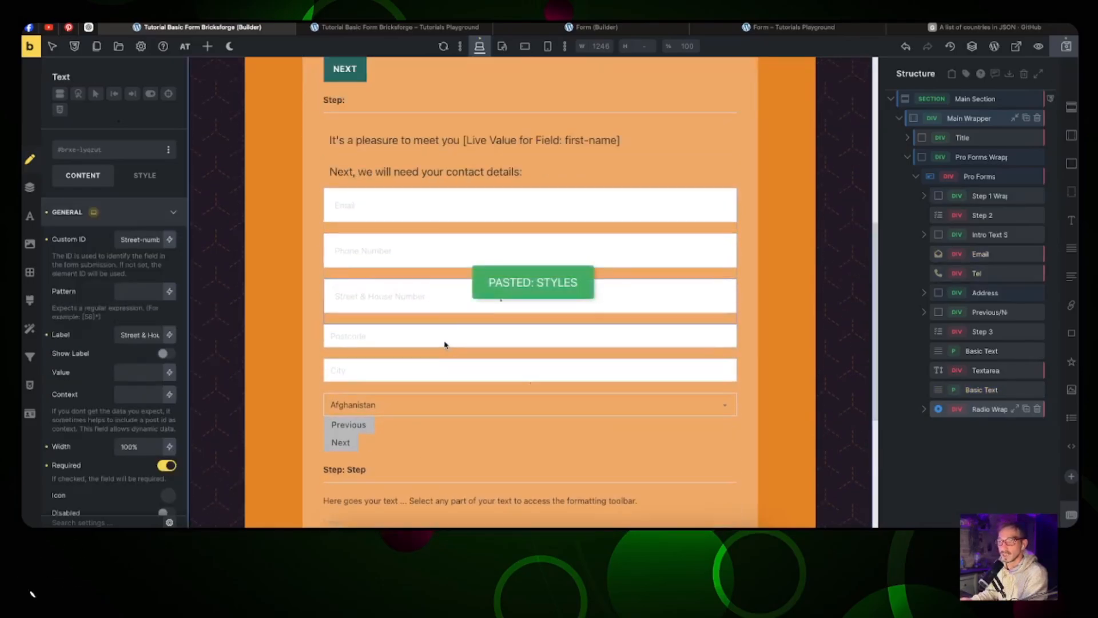
right_click(444, 344)
right_click(434, 372)
click(454, 478)
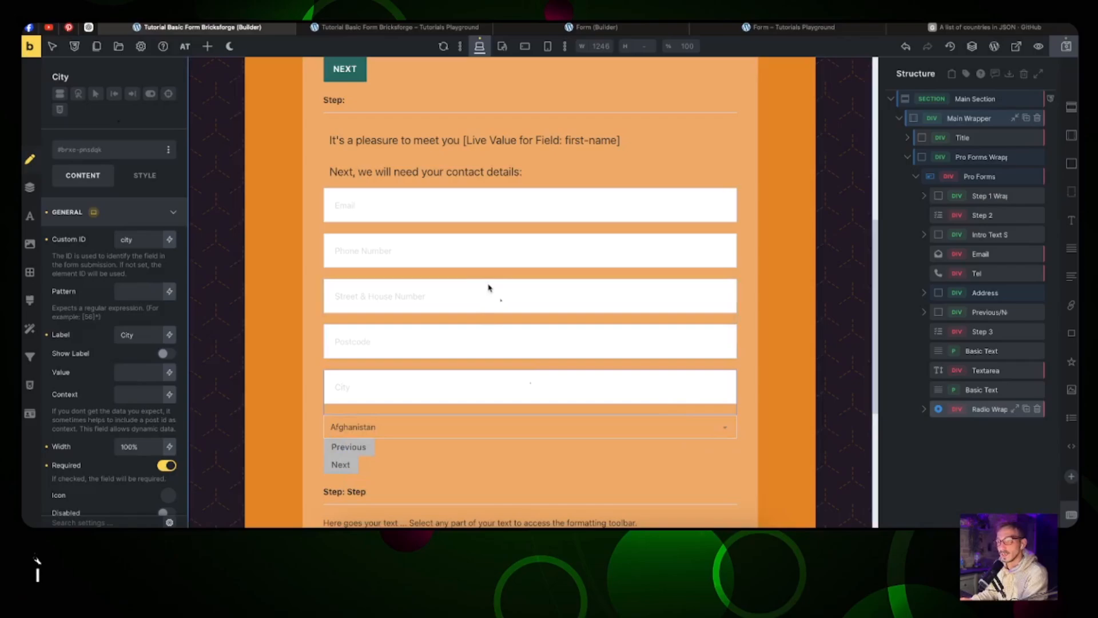
Step: Check the Country dropdown's list, leaving Afghanistan selected
scroll(489, 288, down, 3)
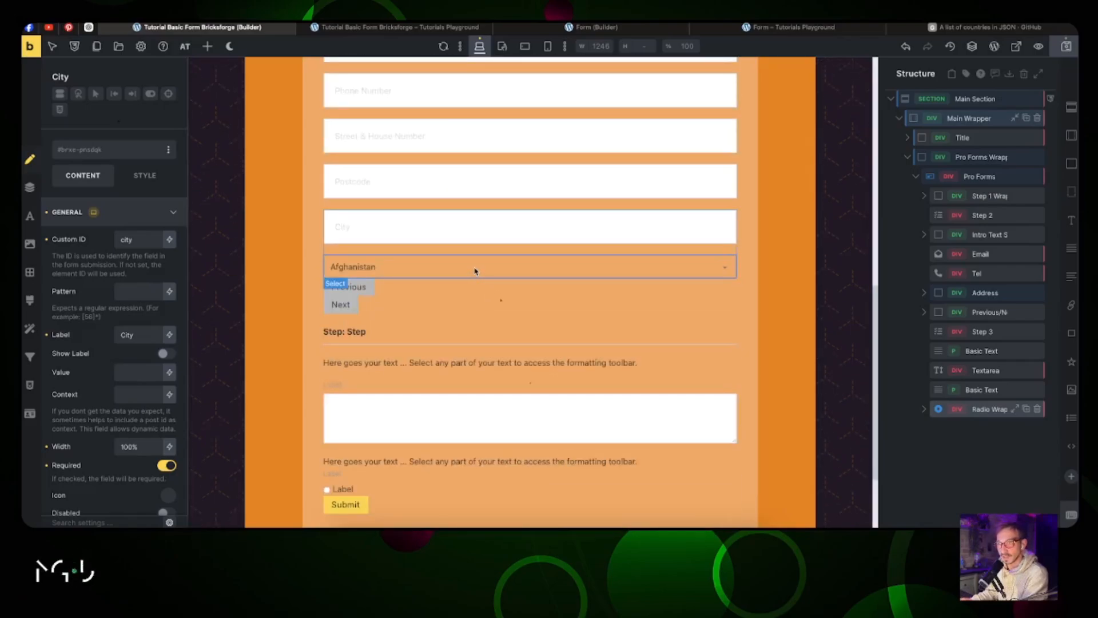
click(475, 270)
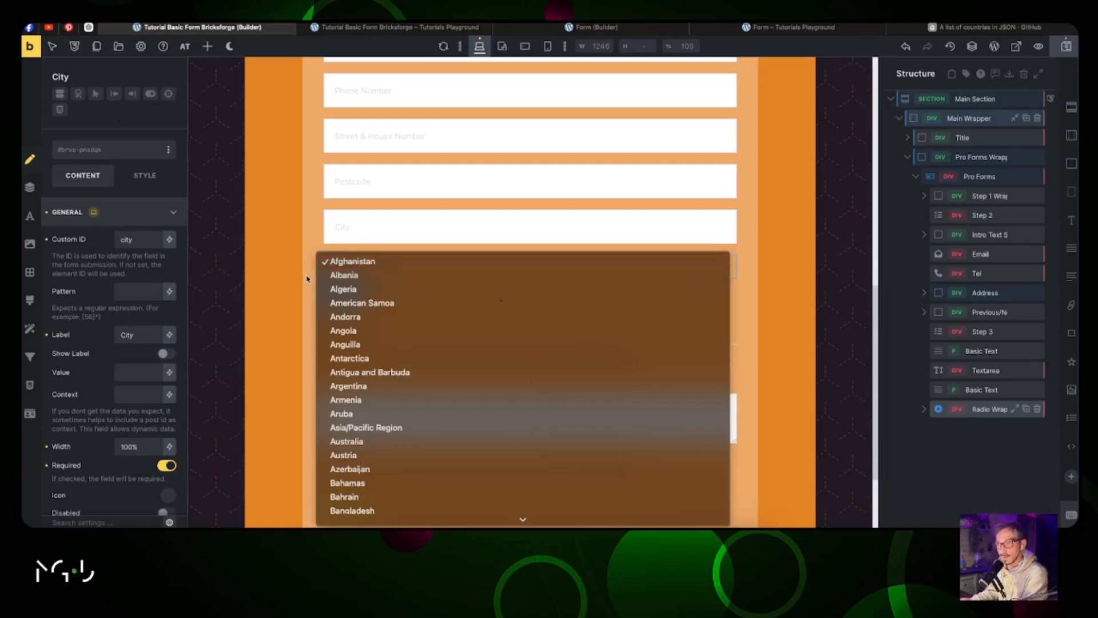
click(386, 268)
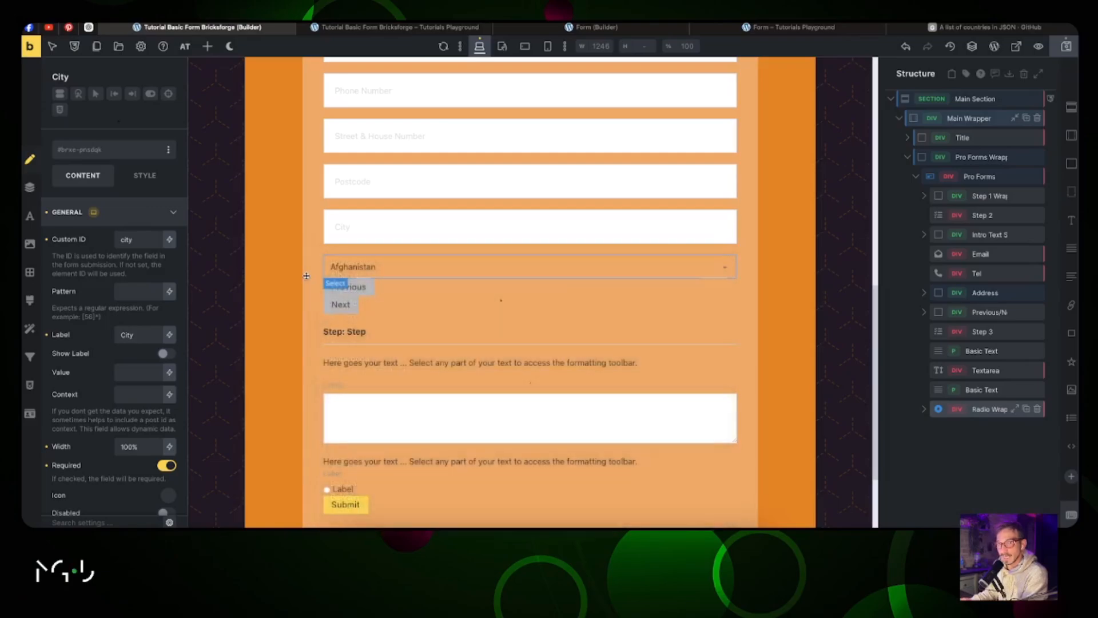
click(366, 265)
click(437, 269)
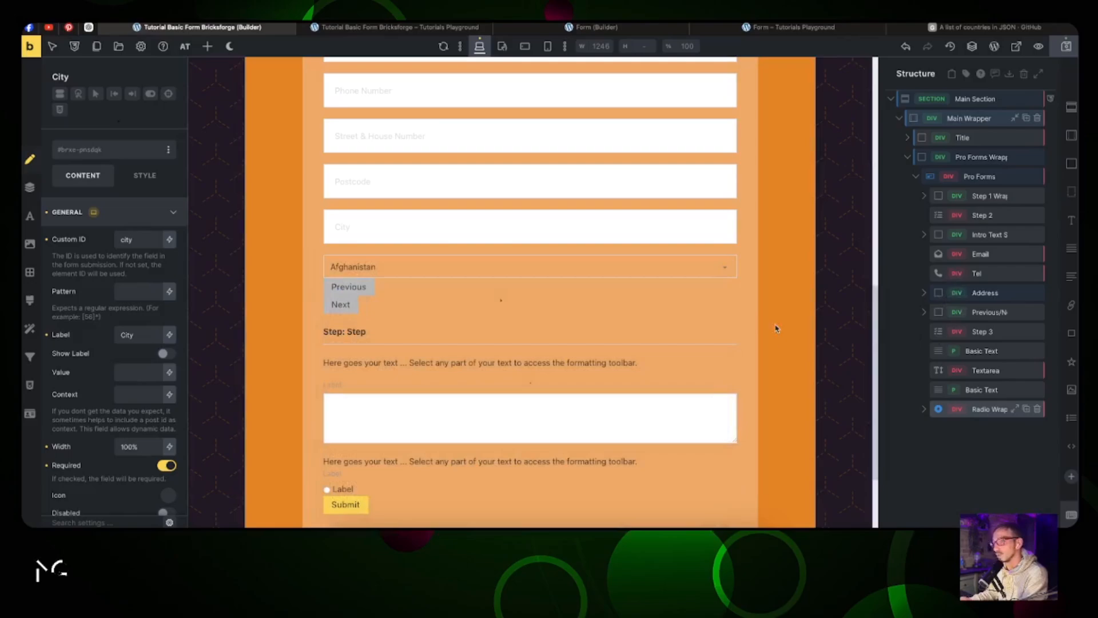
Step: Enable Use Modern Style on the Country select and preview the restyled list
click(925, 293)
click(993, 370)
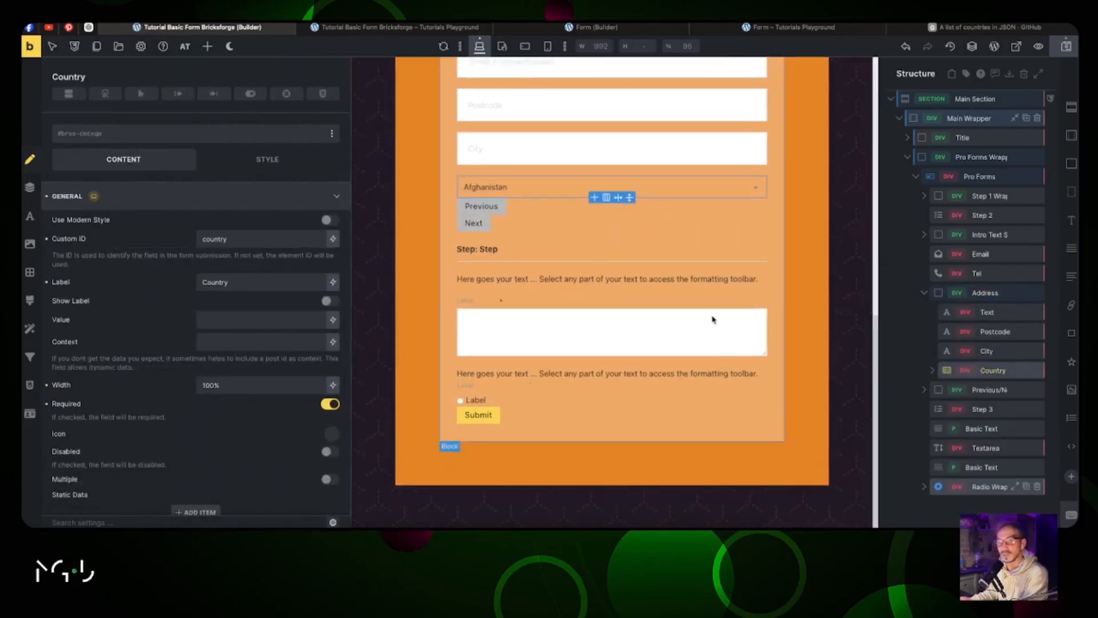
click(329, 221)
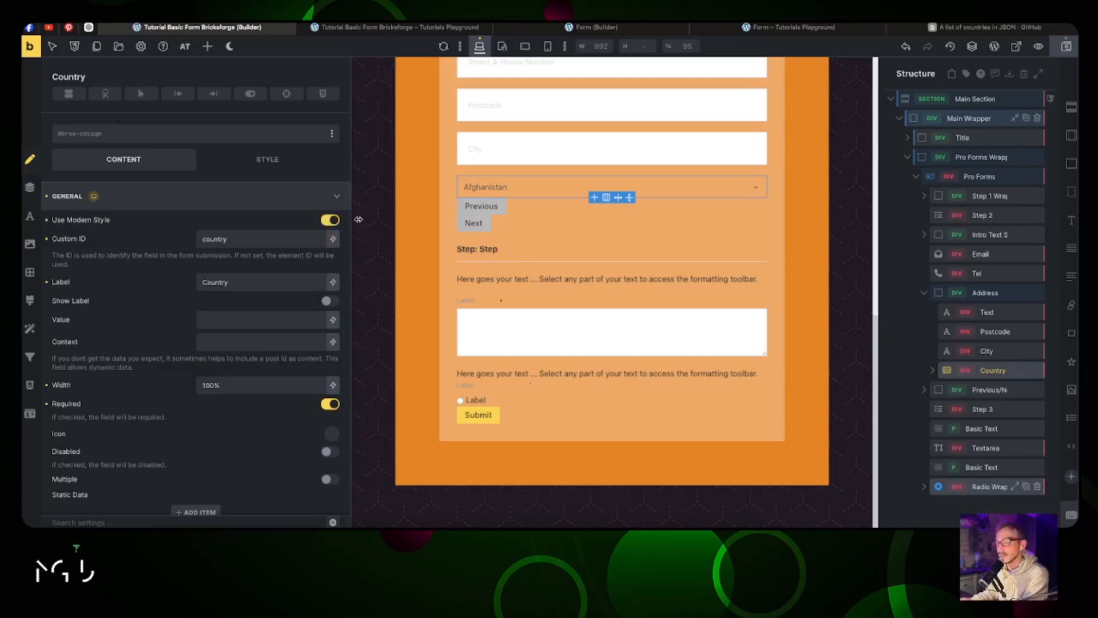
click(759, 189)
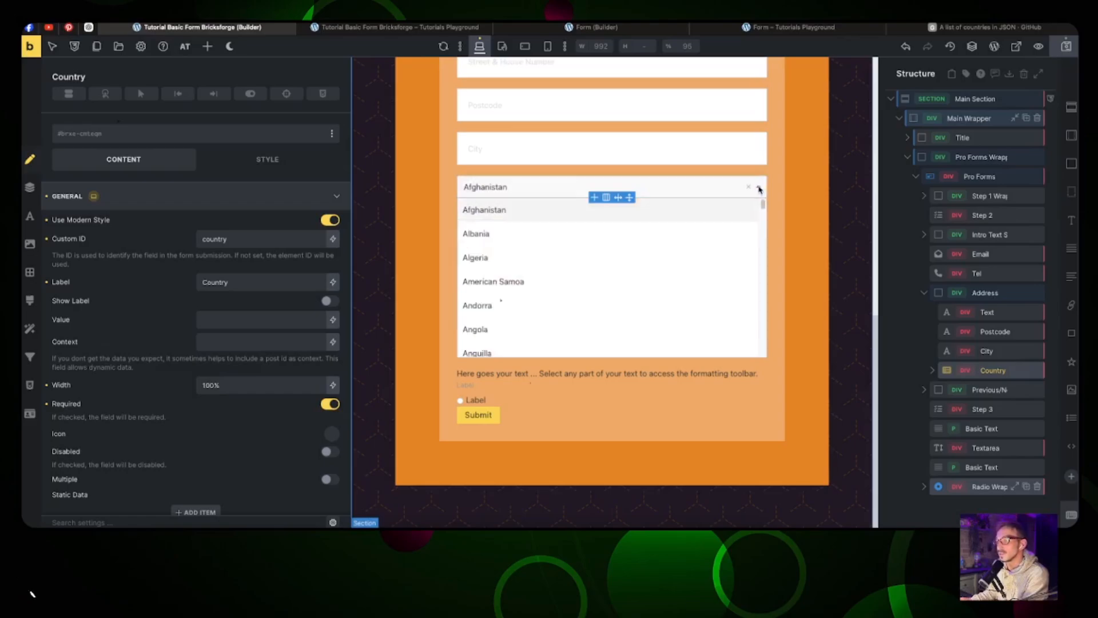
click(759, 188)
click(759, 188)
scroll(503, 216, up, 4)
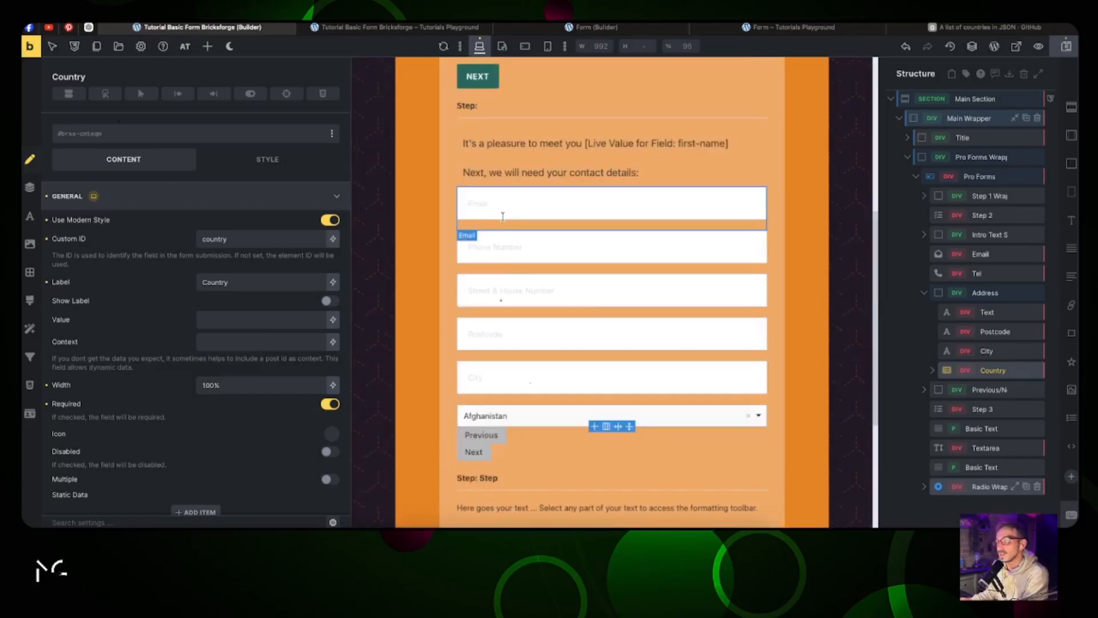
Step: Copy the NEXT button's styles and paste them onto the Previous button
right_click(479, 78)
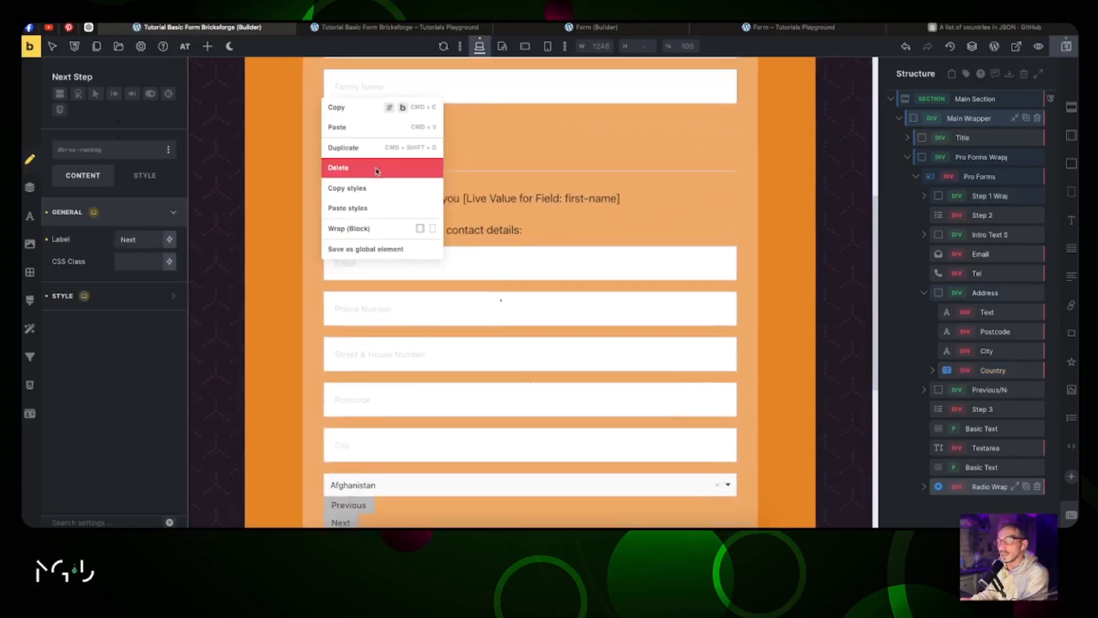
click(361, 189)
scroll(372, 206, down, 4)
click(349, 262)
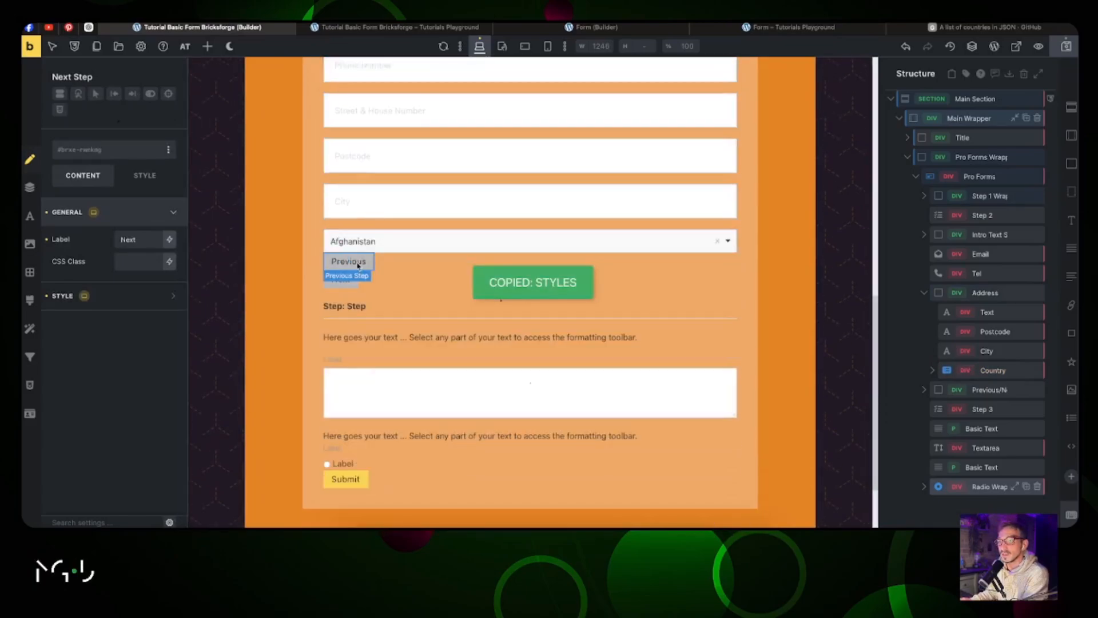
right_click(359, 264)
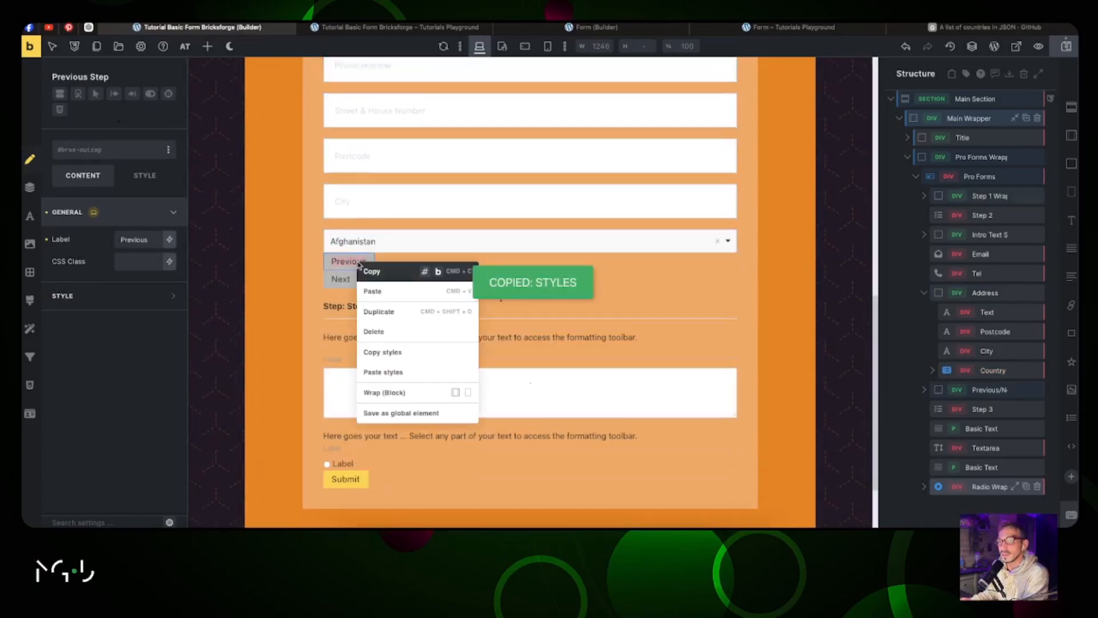
click(385, 372)
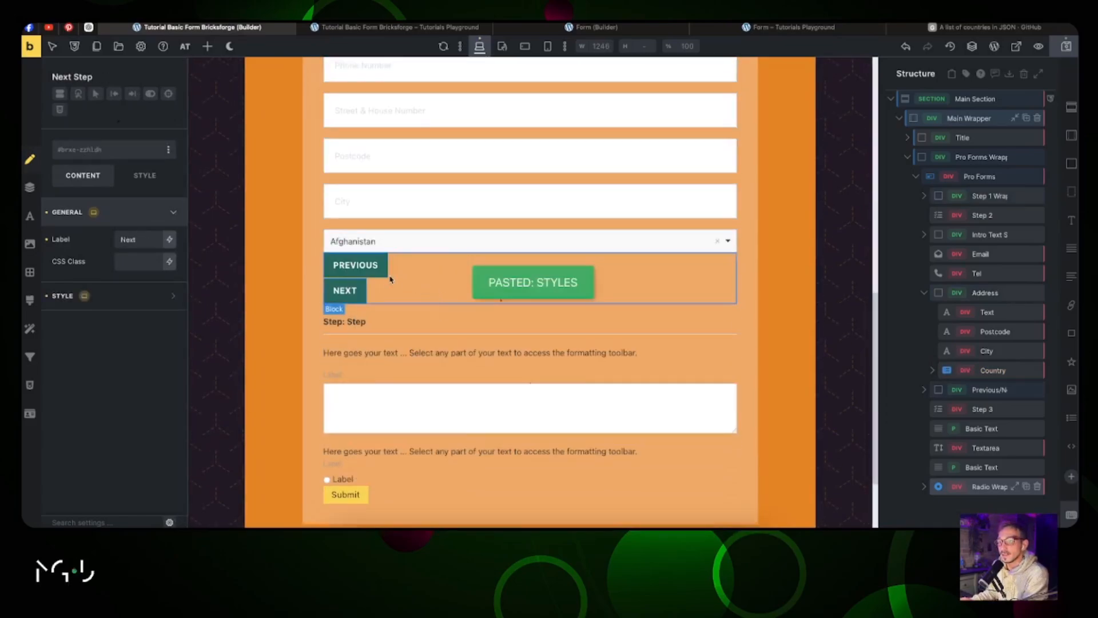
Step: Set the Previous/Next block's direction to Horizontal with a 2rem column gap
click(980, 392)
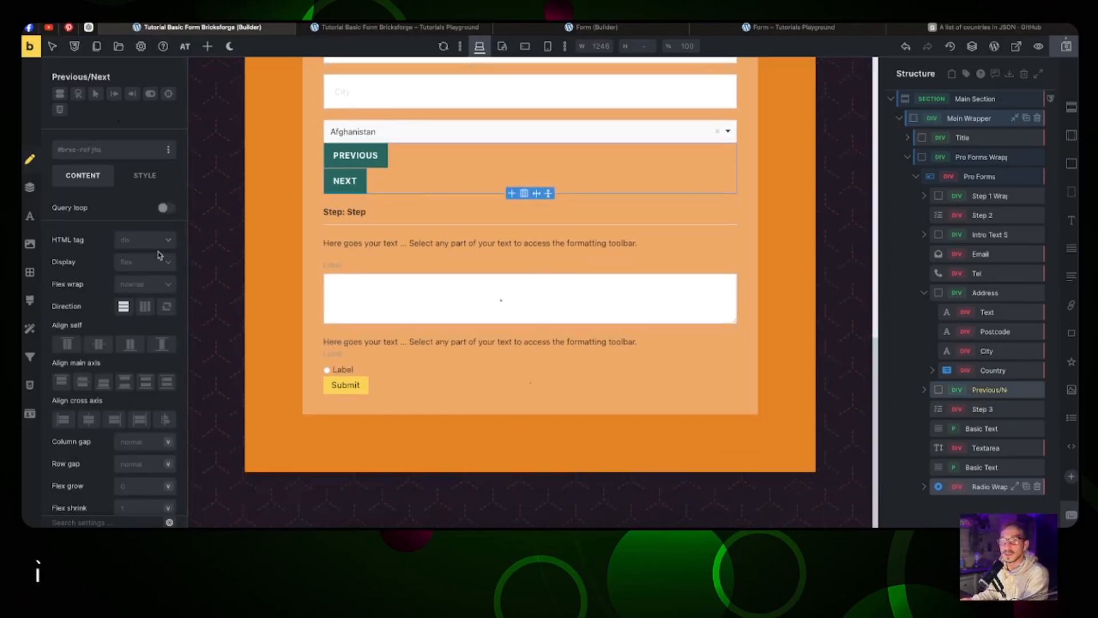
click(145, 307)
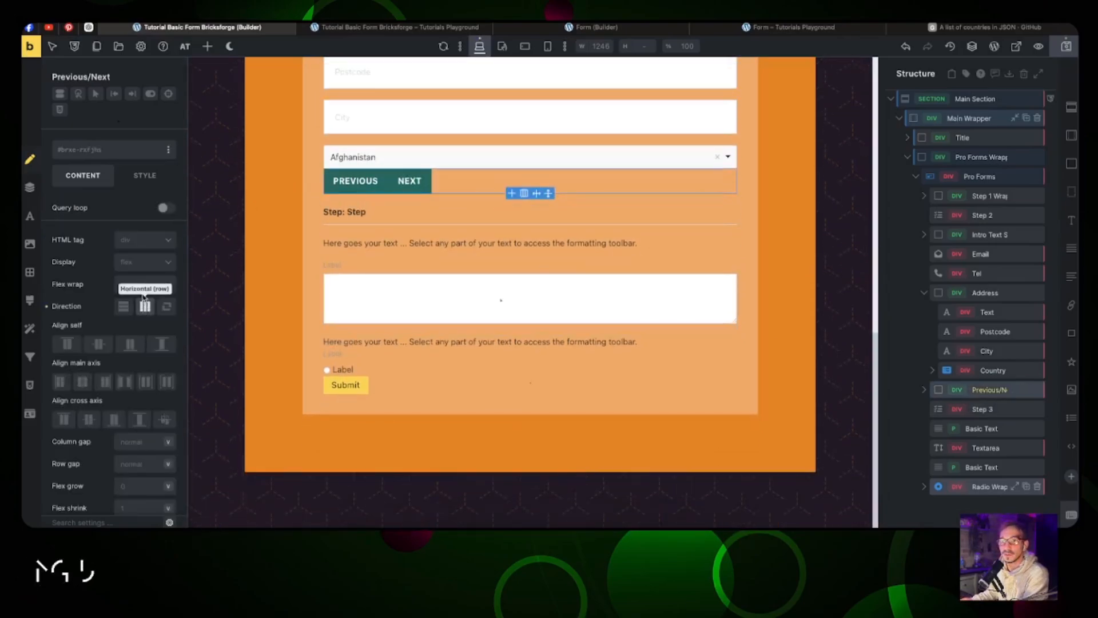
click(137, 446)
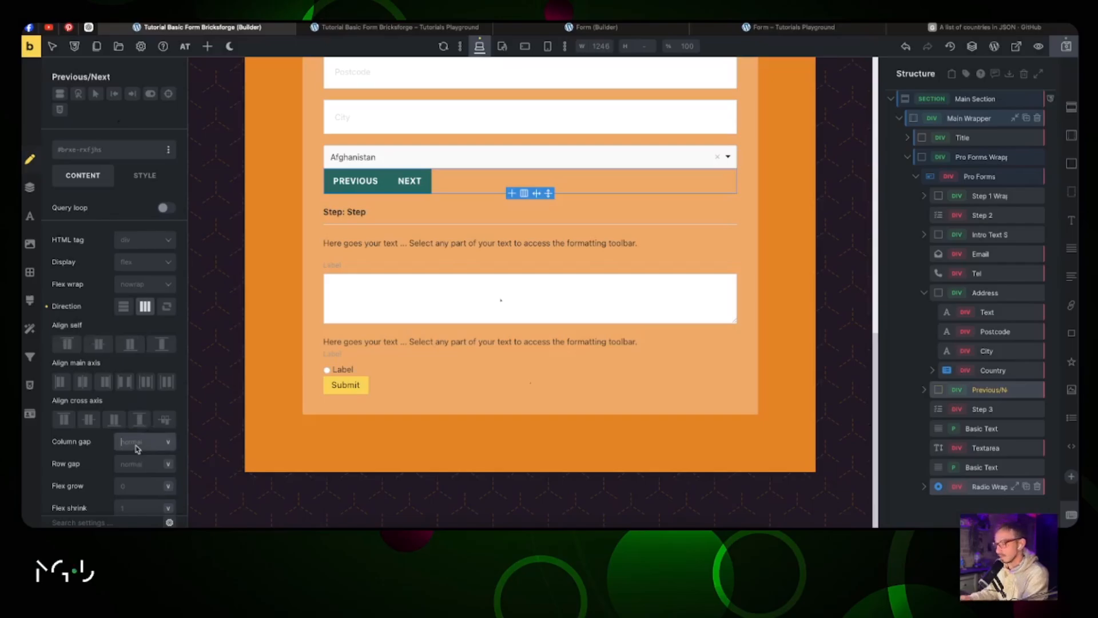
text(2rem)
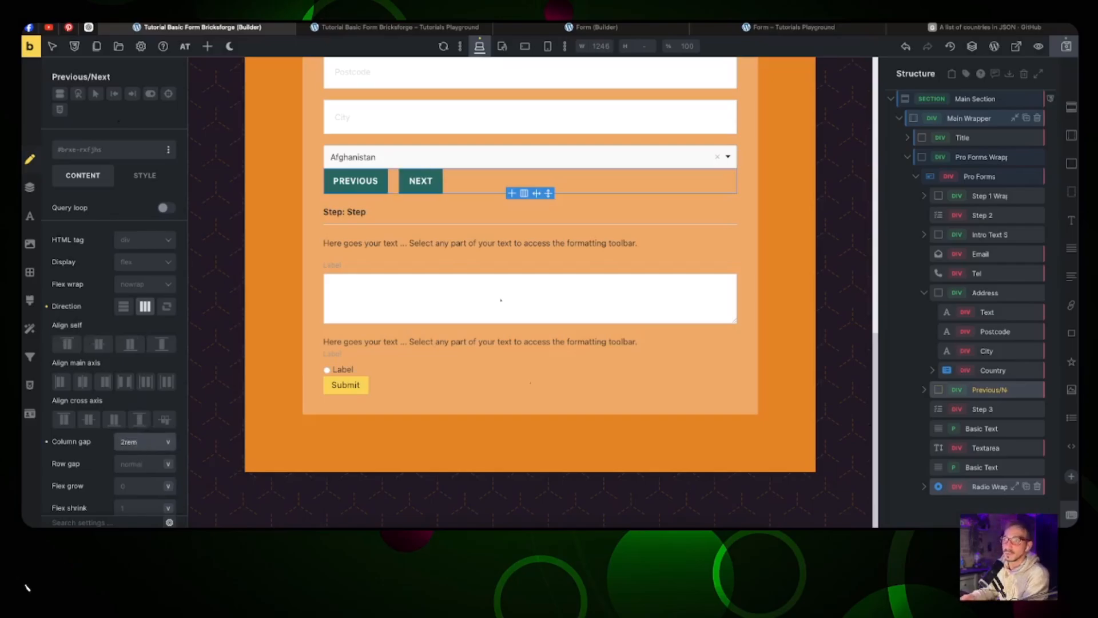
click(405, 245)
click(556, 28)
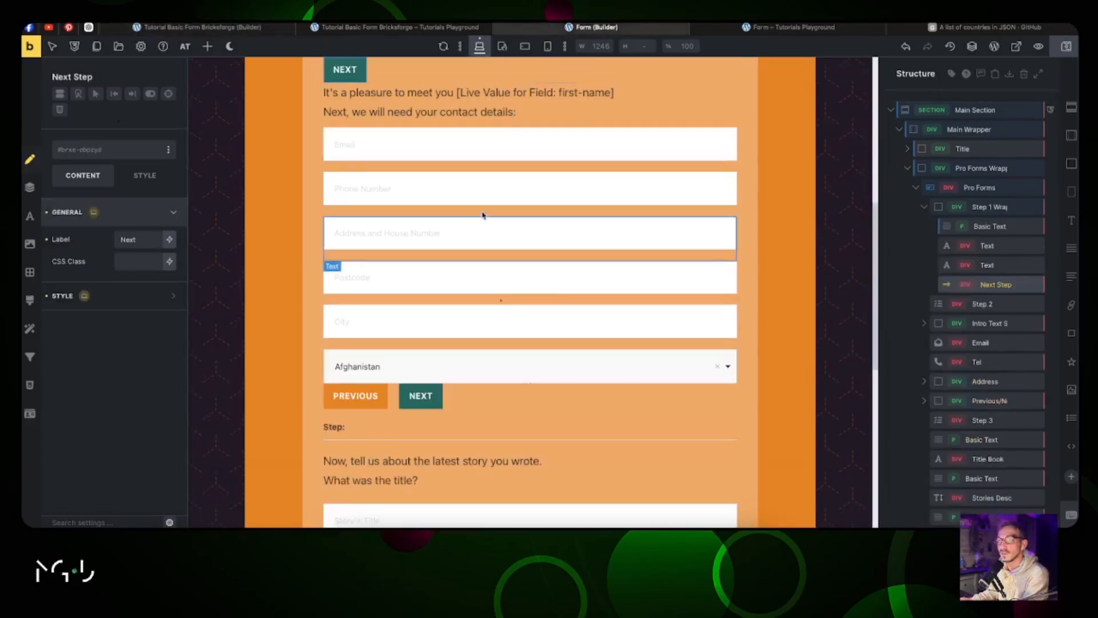
Step: Add a Bricksforge Forms Text input directly below the story-title question in Step 3
scroll(476, 198, down, 4)
click(202, 27)
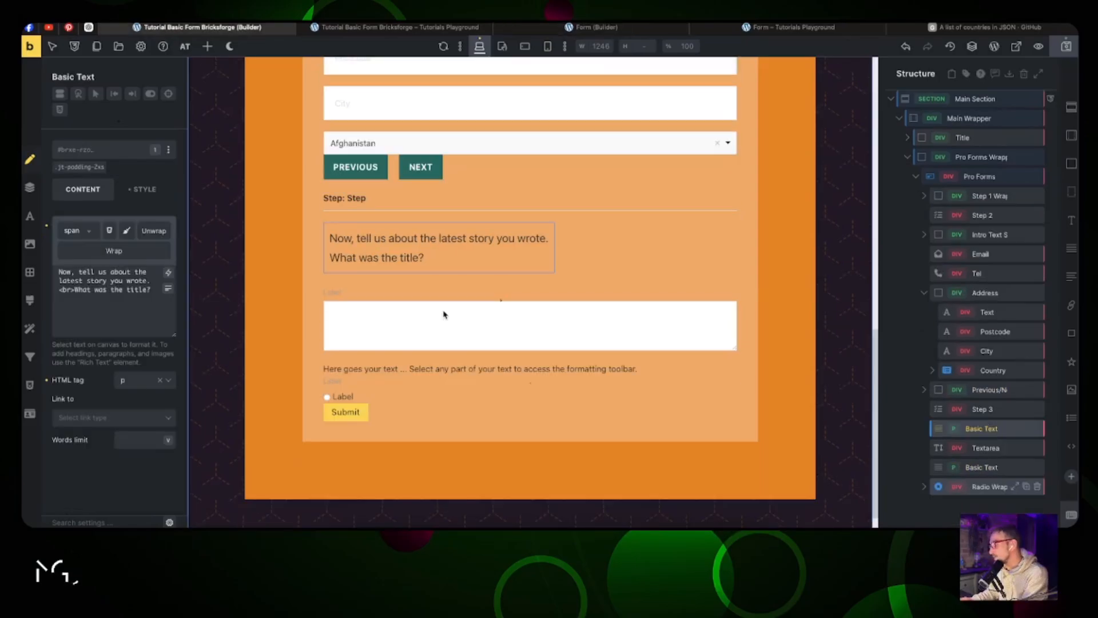
click(207, 46)
scroll(110, 248, down, 5)
scroll(110, 247, down, 12)
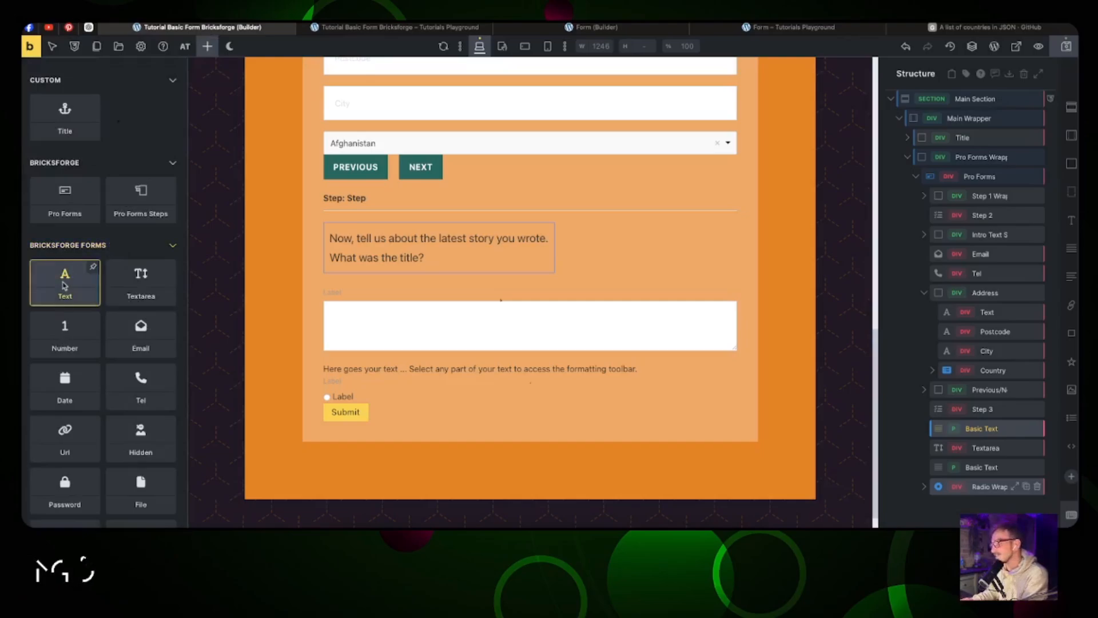
click(65, 286)
drag(951, 447, 963, 440)
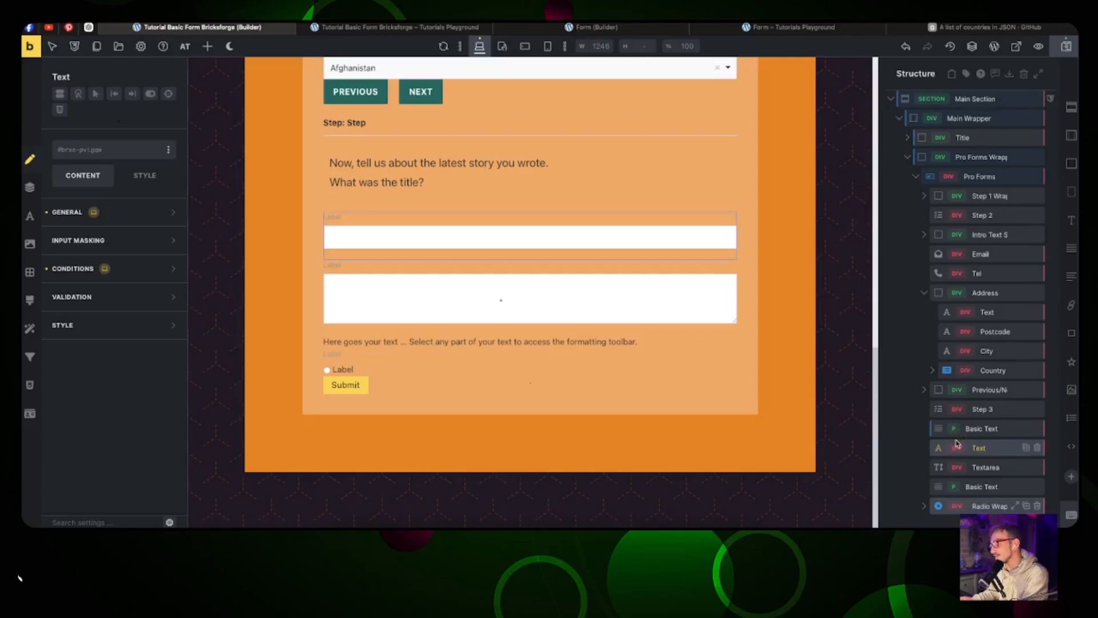
Step: Copy the question text block and paste it after the new Text input
right_click(979, 432)
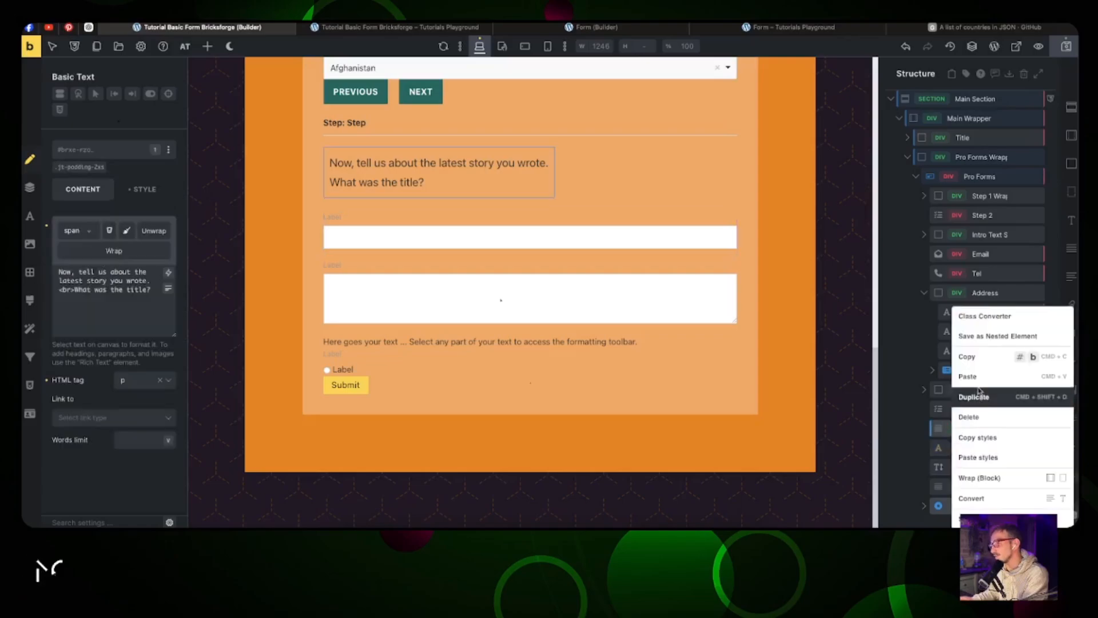
click(979, 359)
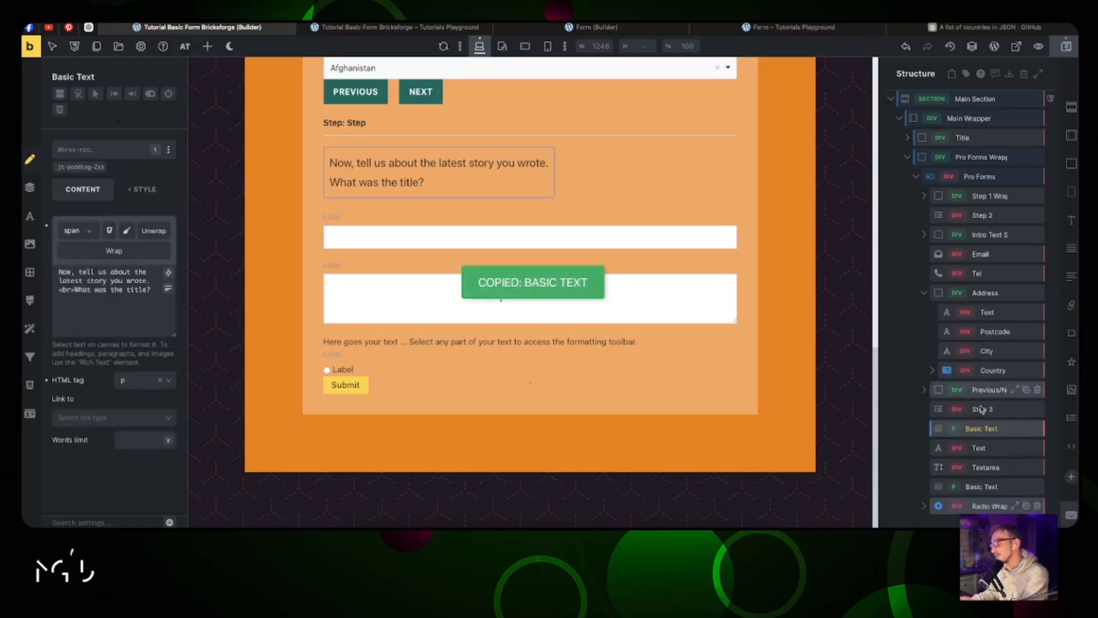
right_click(985, 450)
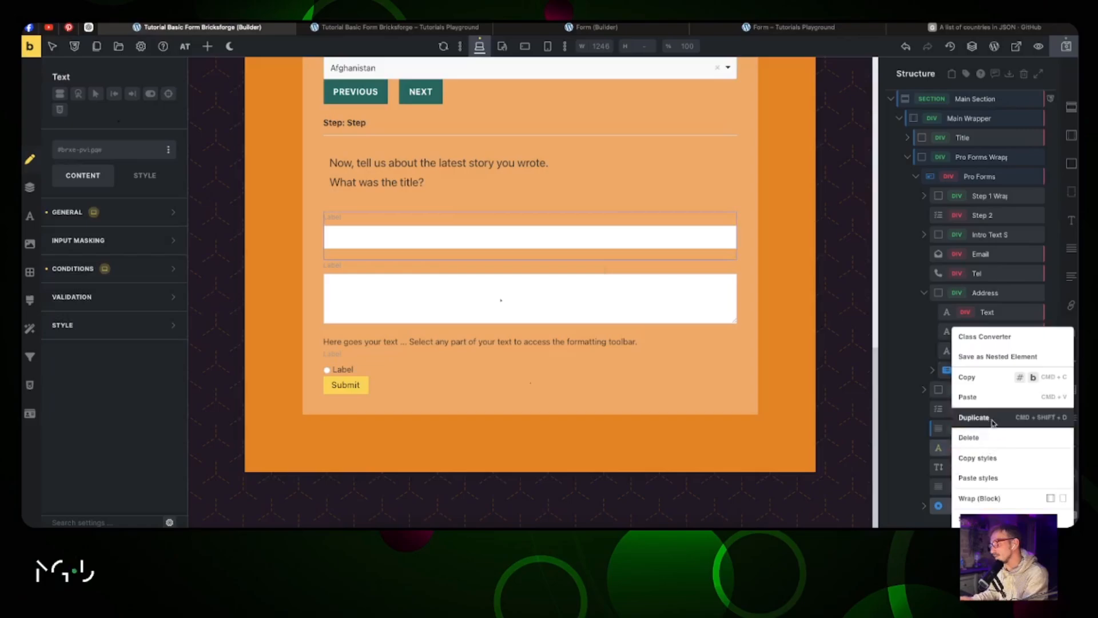
click(991, 399)
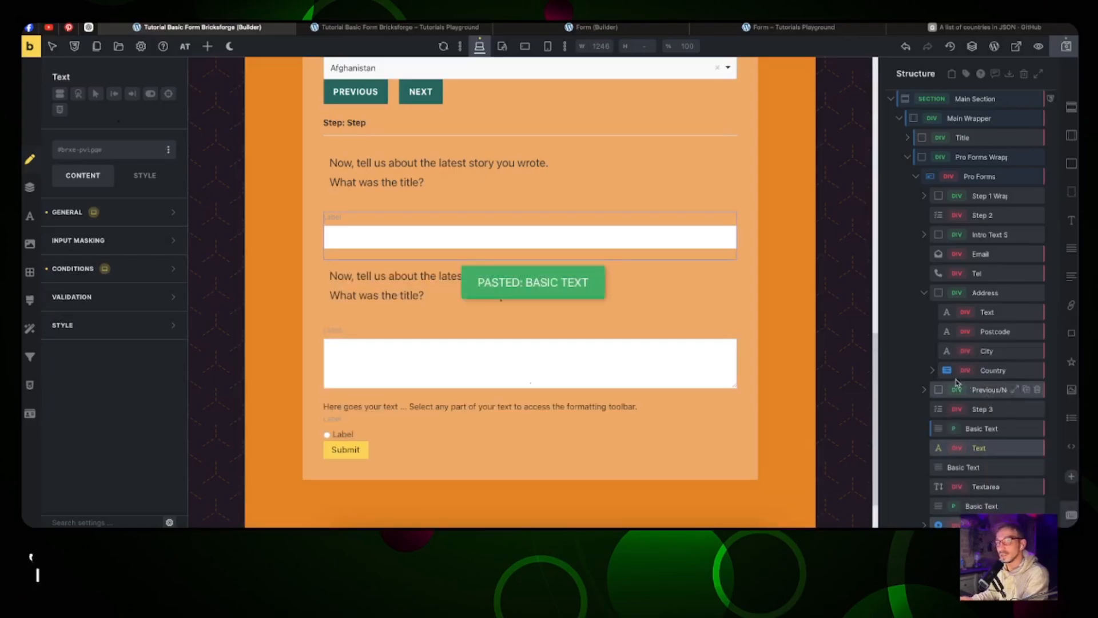
Step: Give the title input Custom ID story-title, a hidden Story's Title label, and a Story's Title placeholder
click(394, 238)
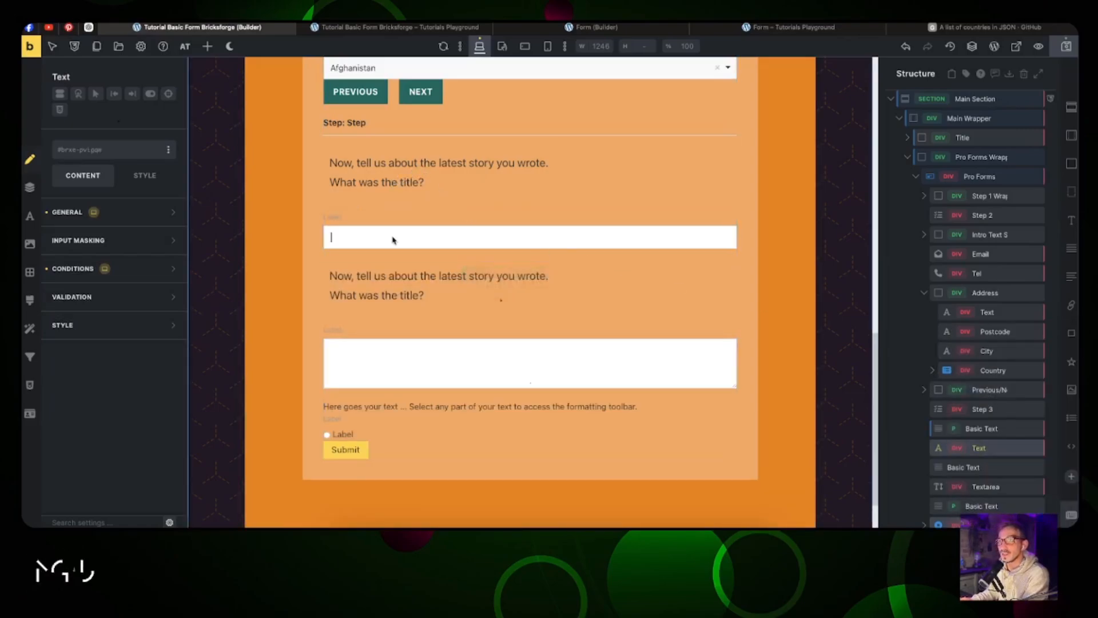
click(95, 215)
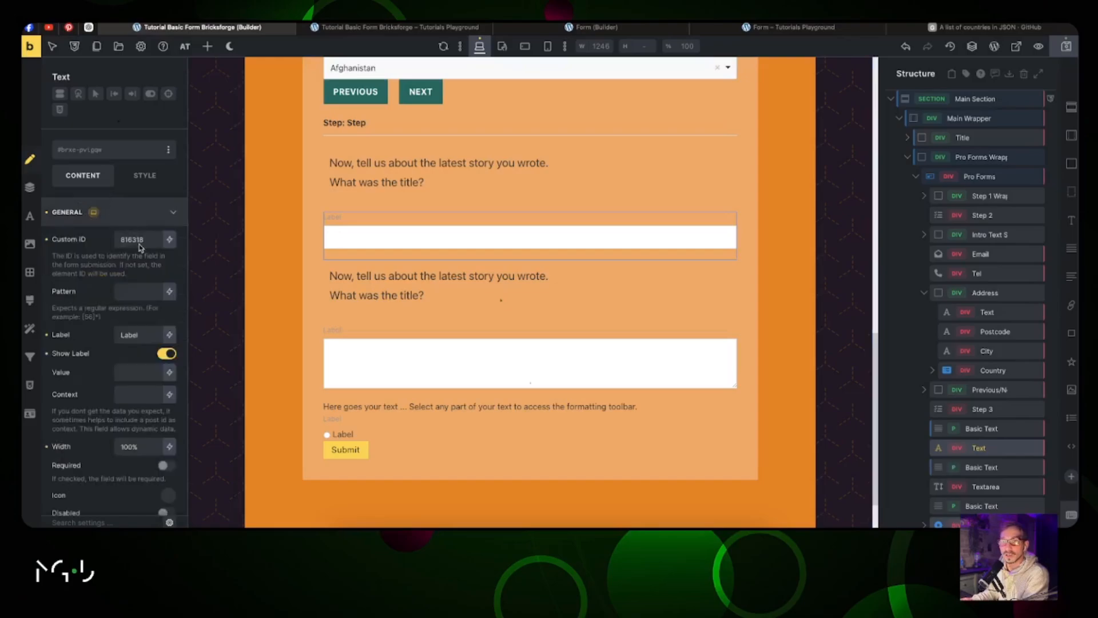
double_click(139, 241)
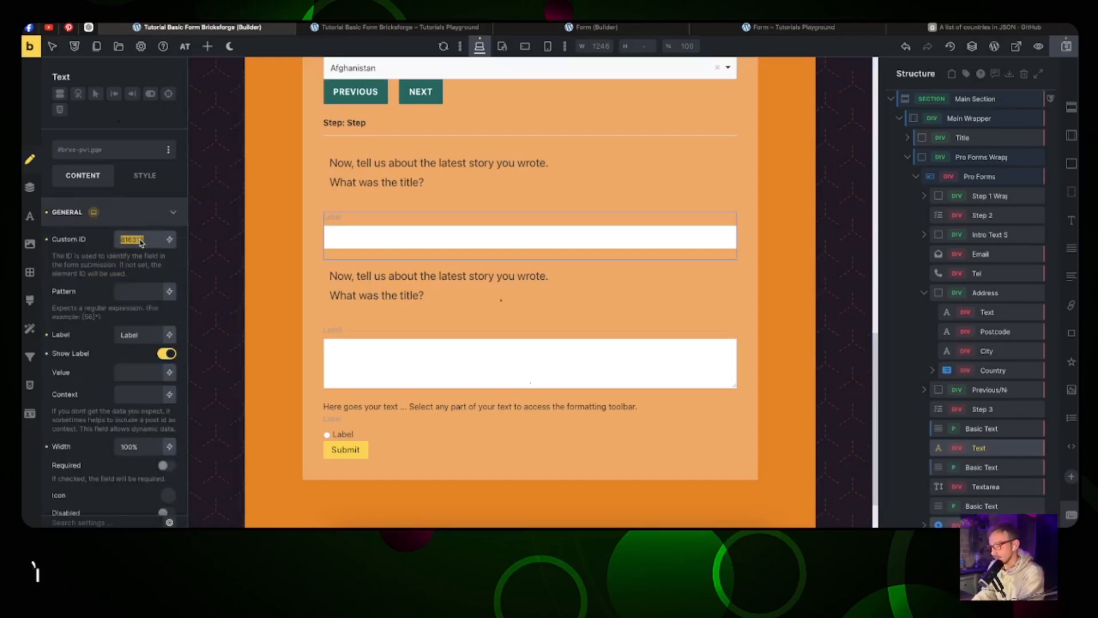
text(story-title)
double_click(131, 336)
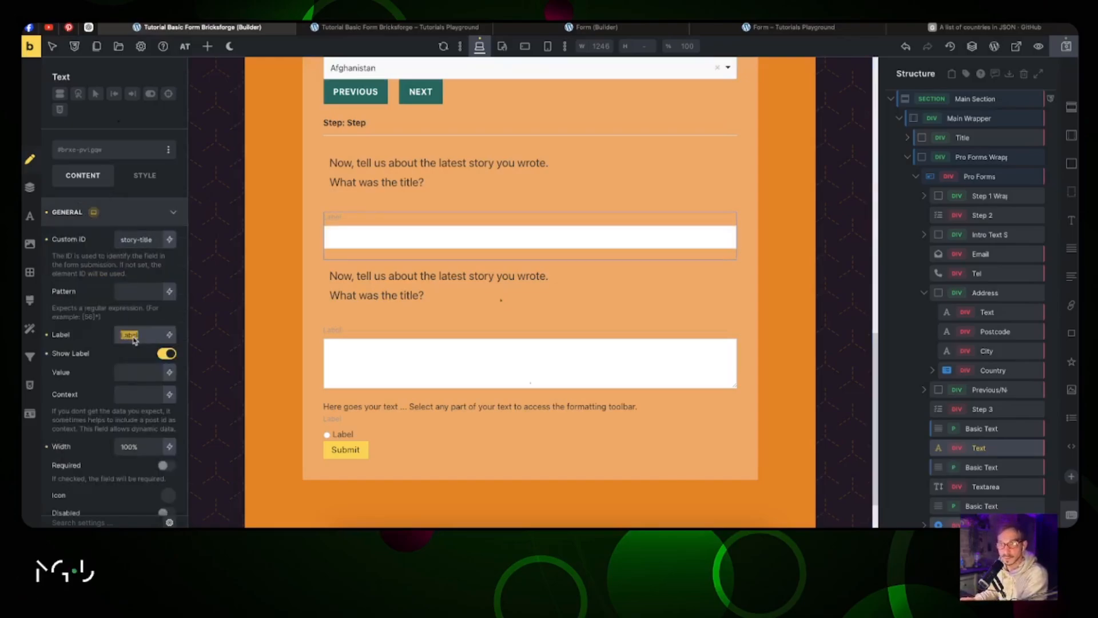
text(Story)
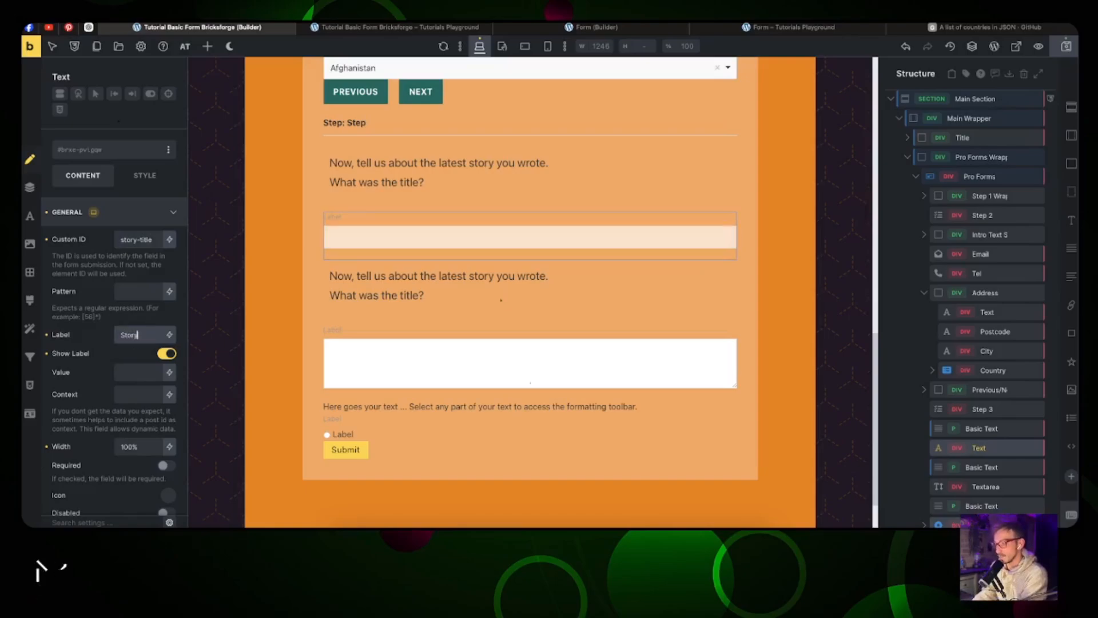
text('s Tit)
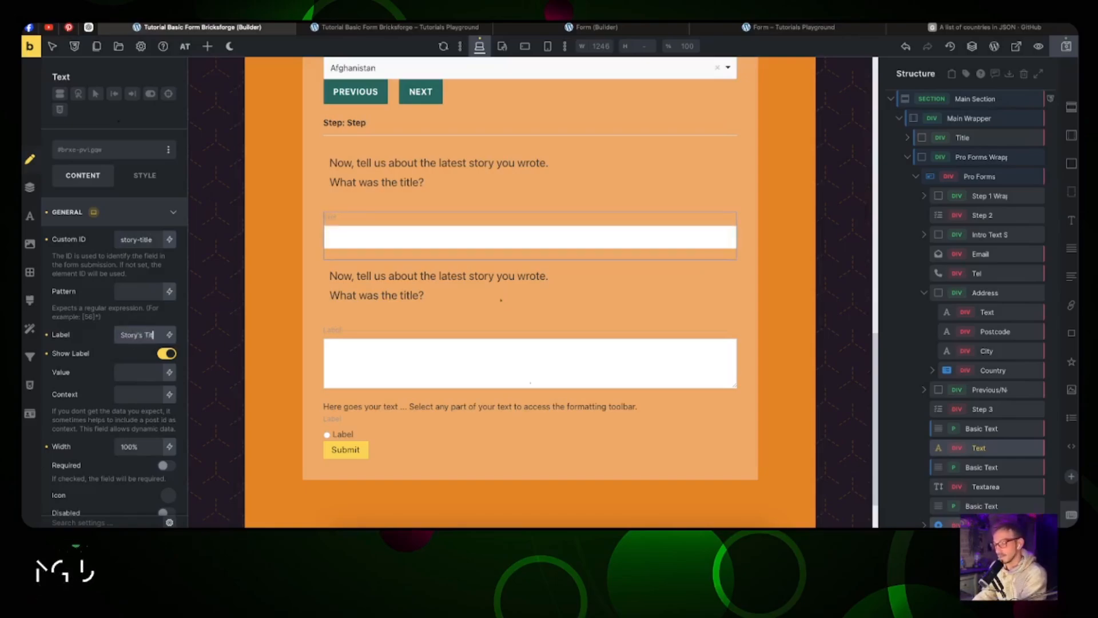
text(le)
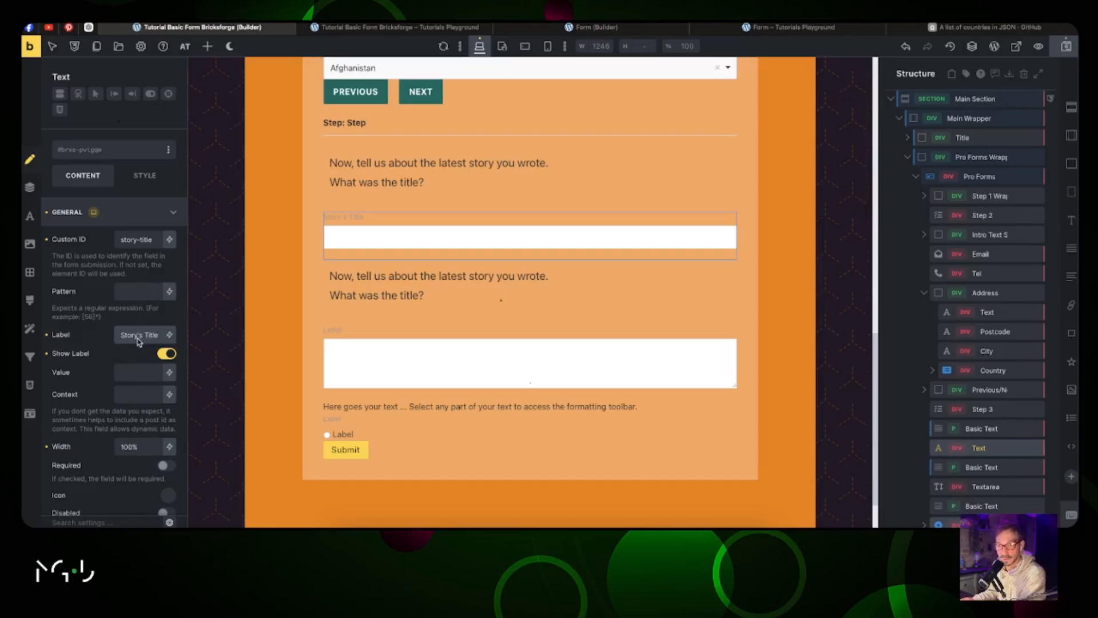
triple_click(137, 337)
click(166, 353)
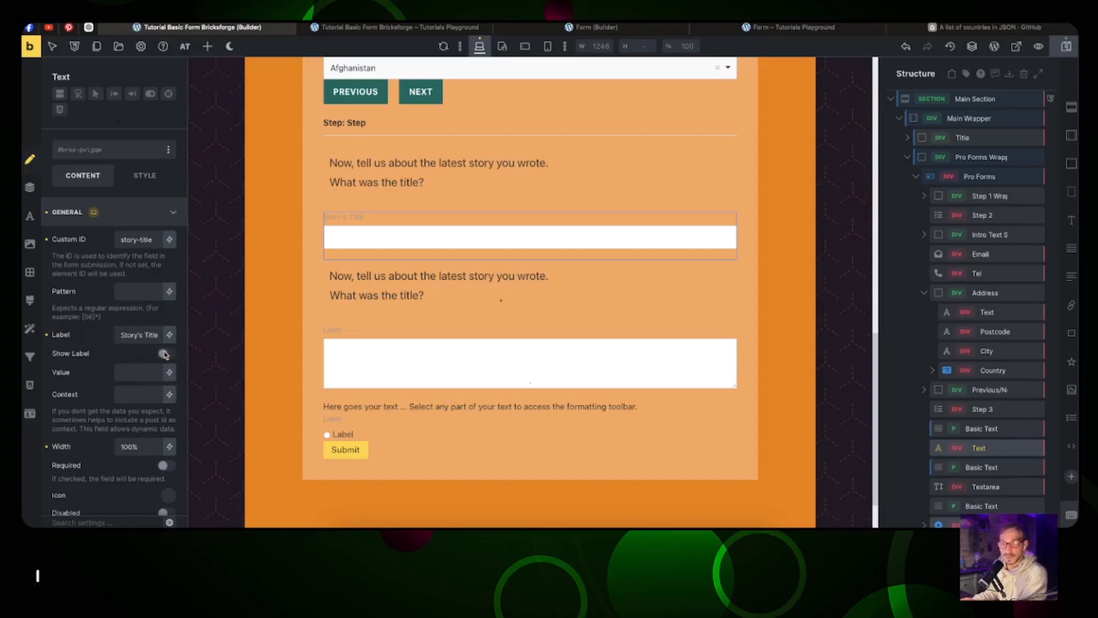
scroll(135, 335, down, 3)
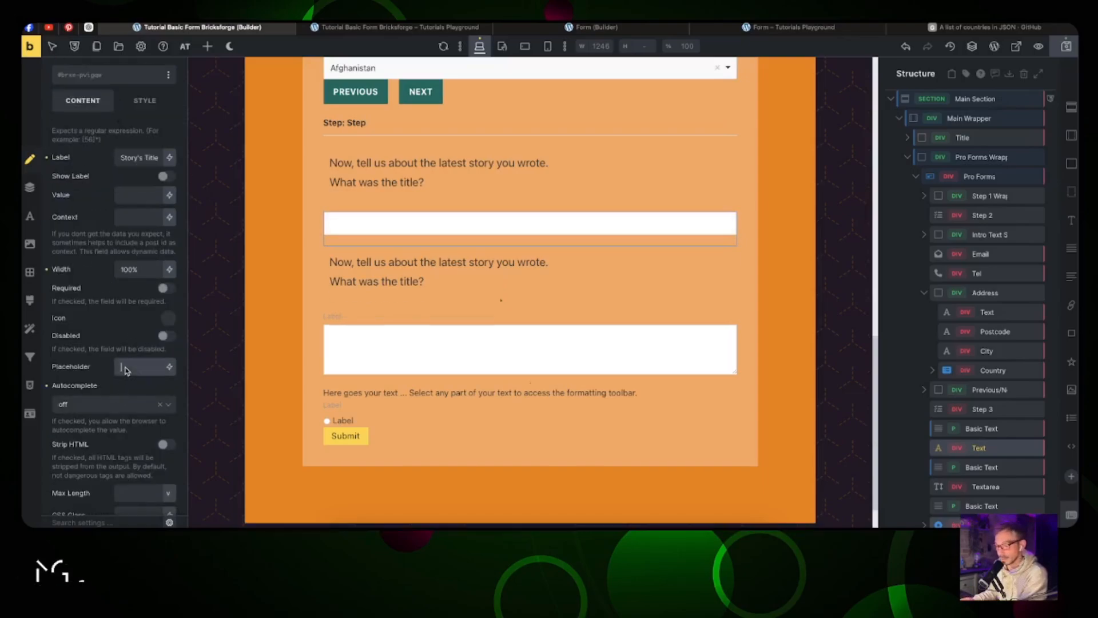
key(ctrl+v)
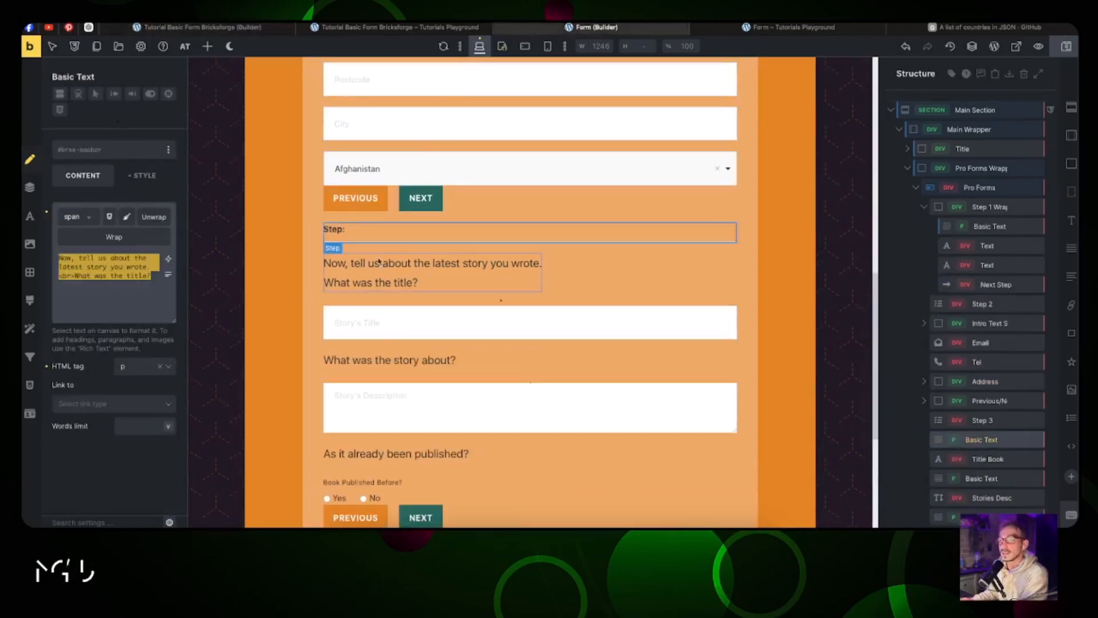
Step: Copy the 'What was the story about?' prompt text and the description ID from the reference form
click(366, 360)
right_click(386, 358)
click(140, 260)
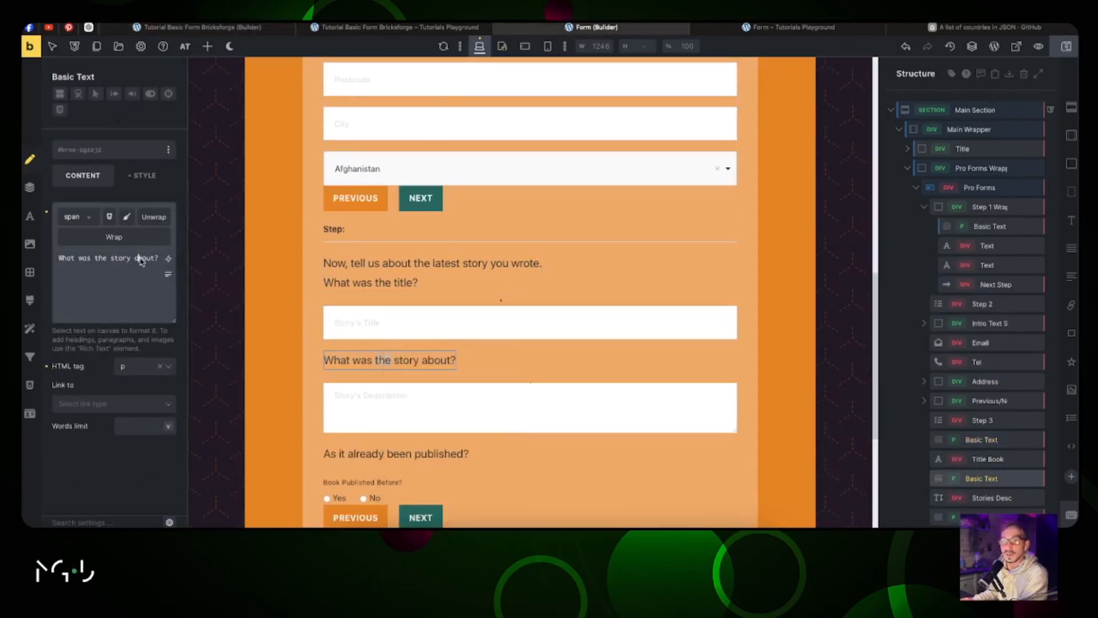
key(super+a)
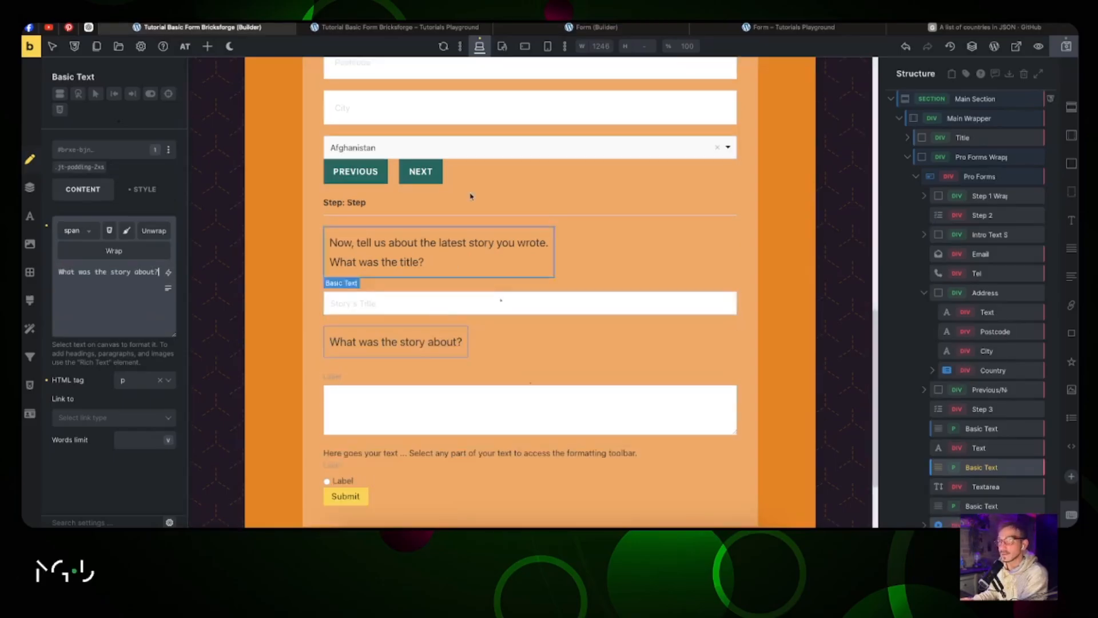
click(551, 27)
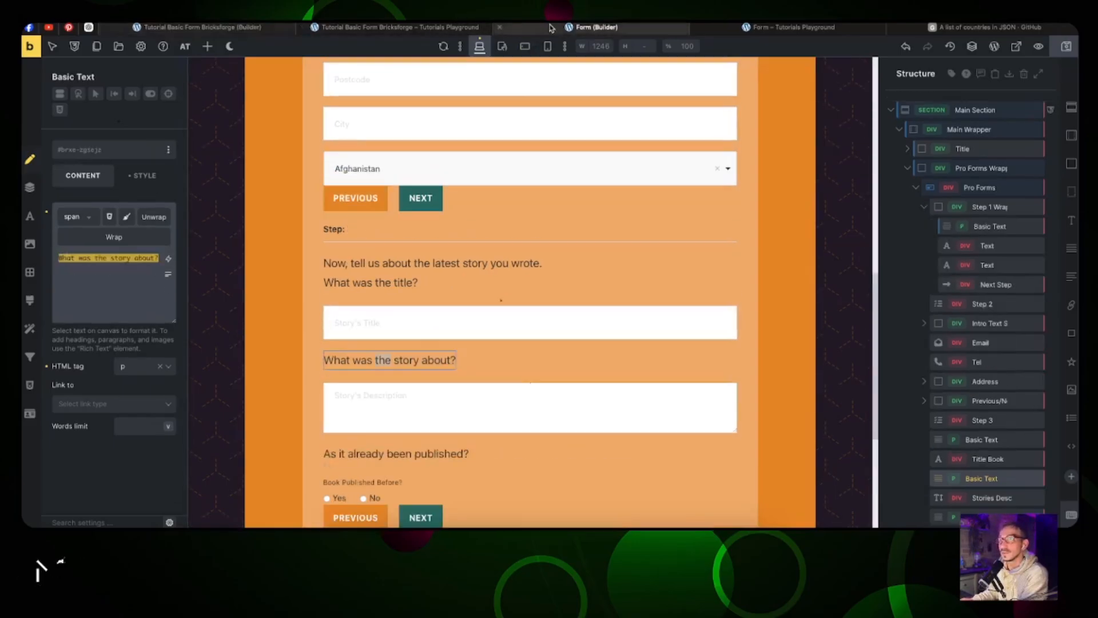
click(364, 421)
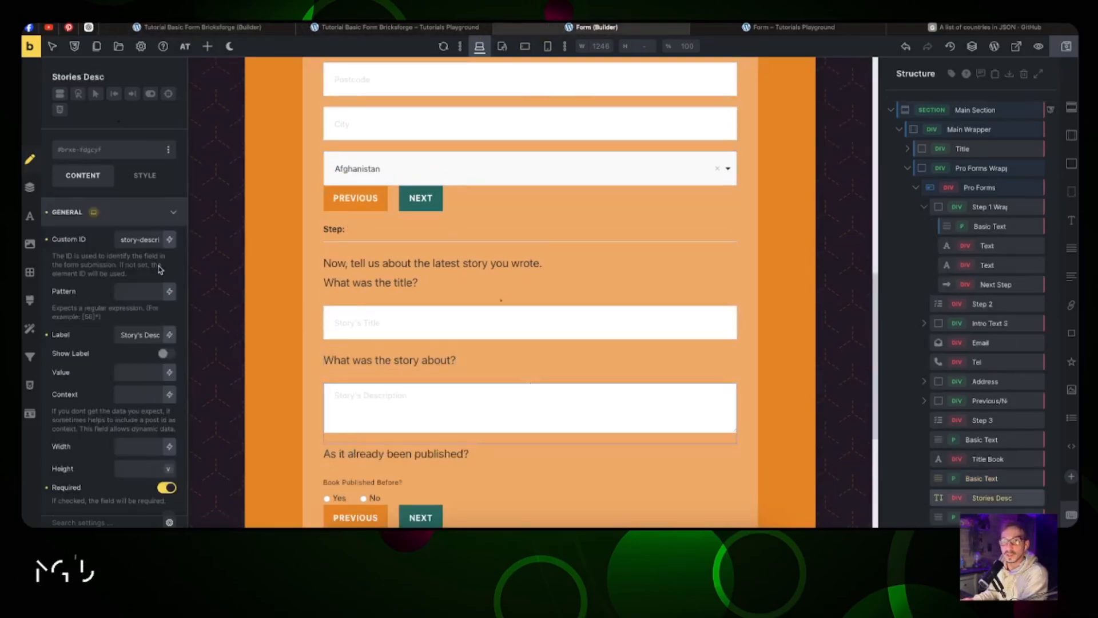
double_click(151, 246)
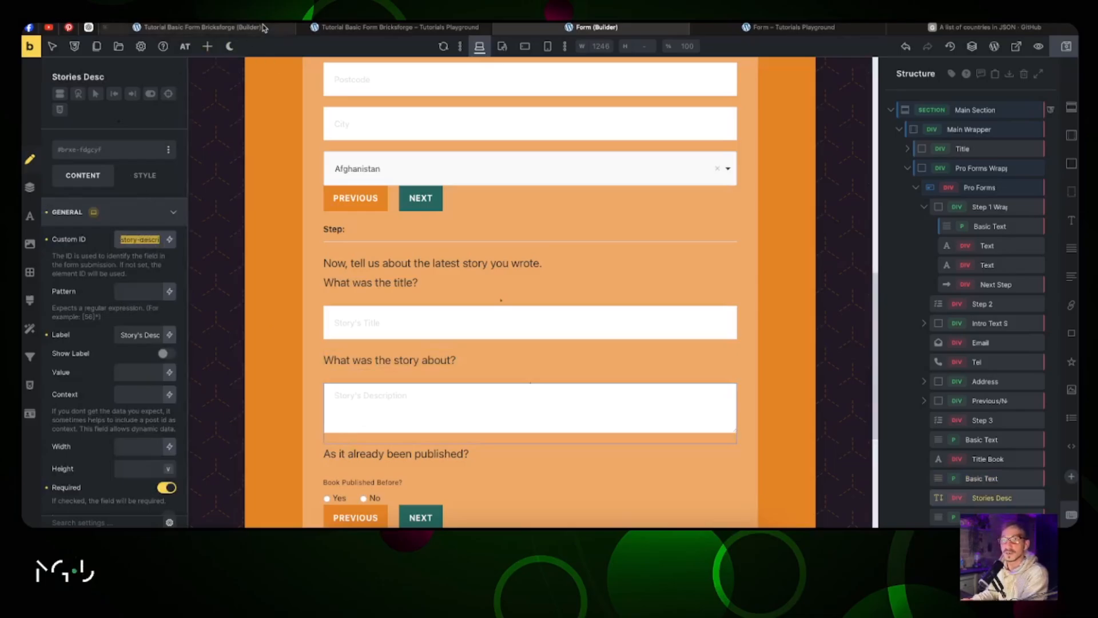
click(201, 27)
Step: Label the textarea Story's Description, hide the label, use Story's Description as placeholder, and mark it required
click(422, 425)
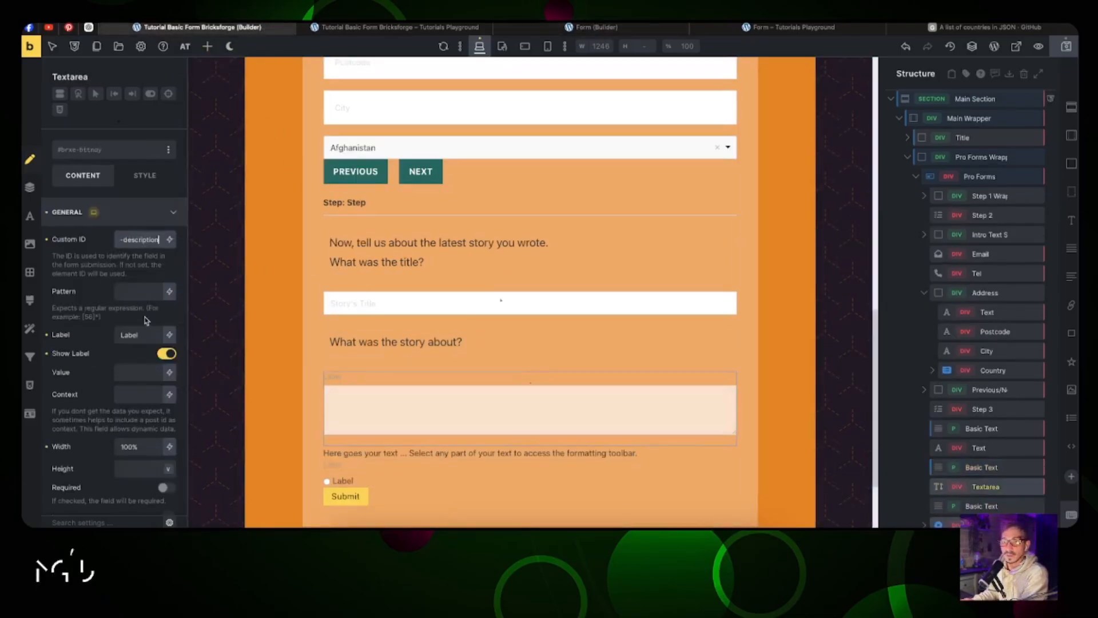
double_click(147, 340)
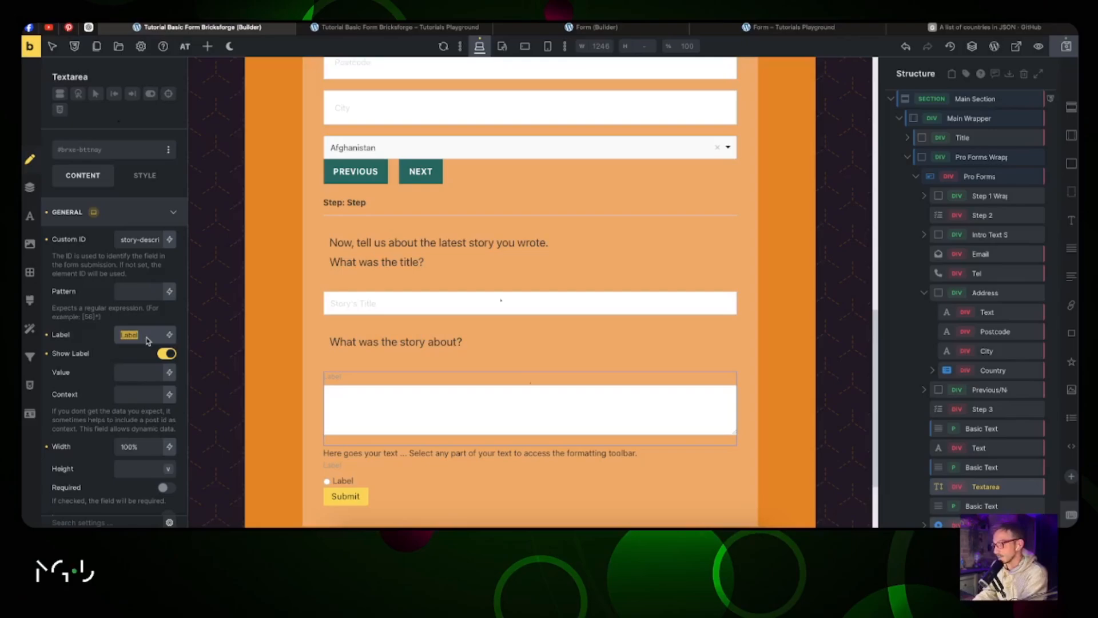
text(Story's)
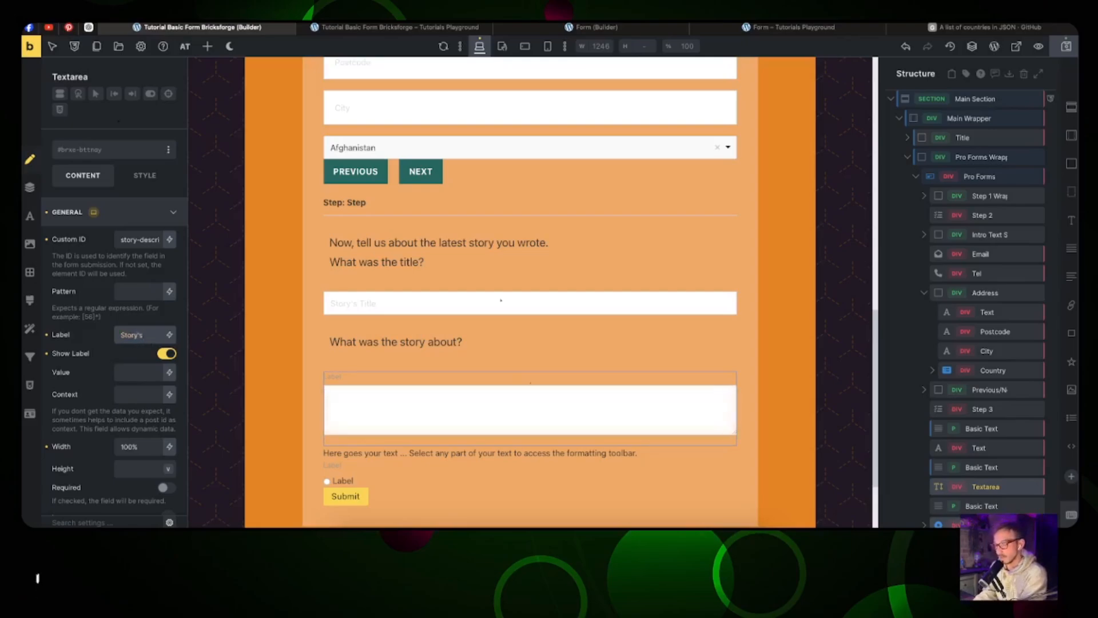
text( Description)
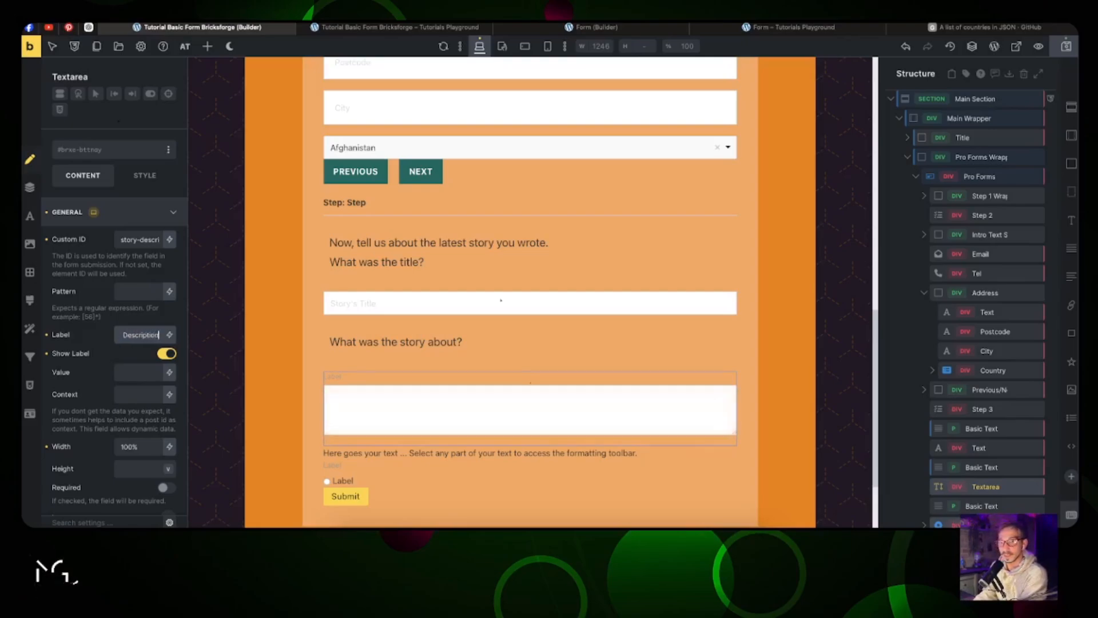
key(super+a)
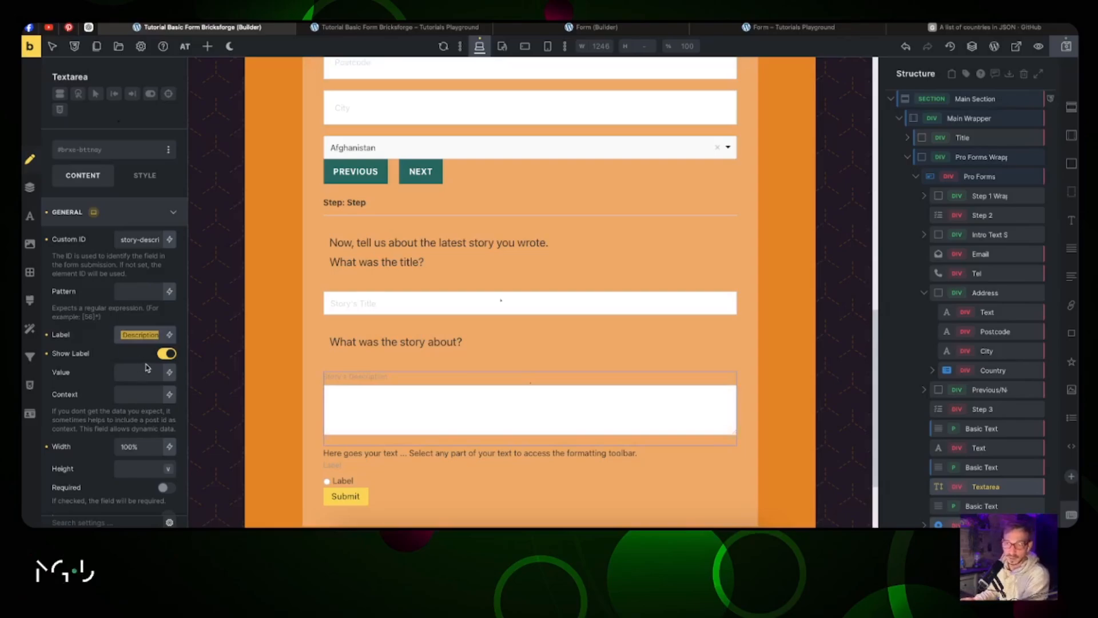
click(167, 352)
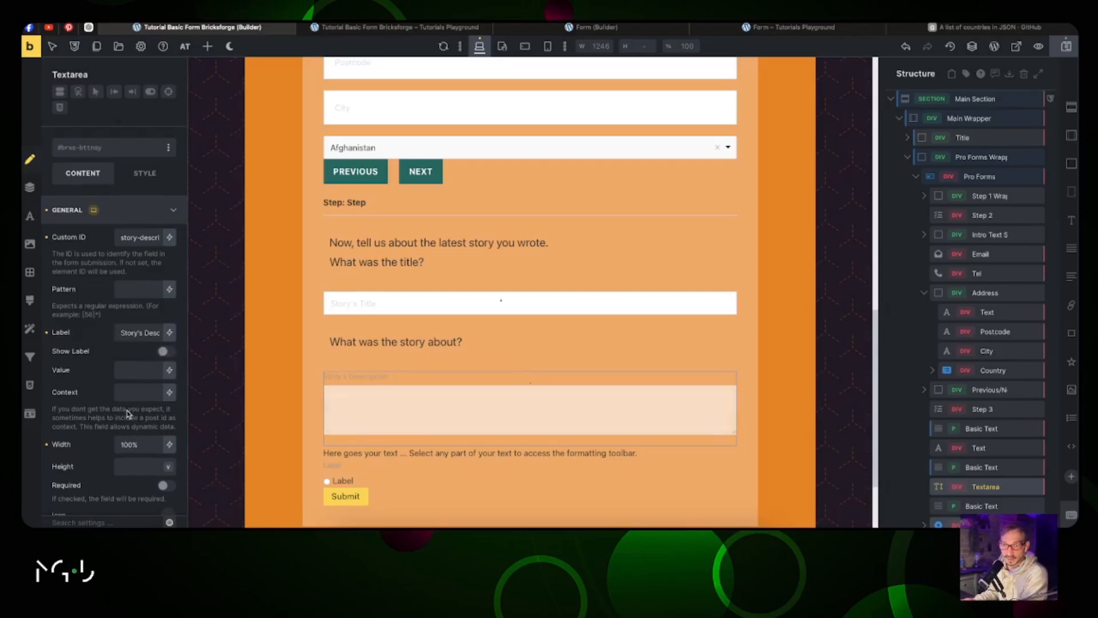
scroll(129, 416, down, 3)
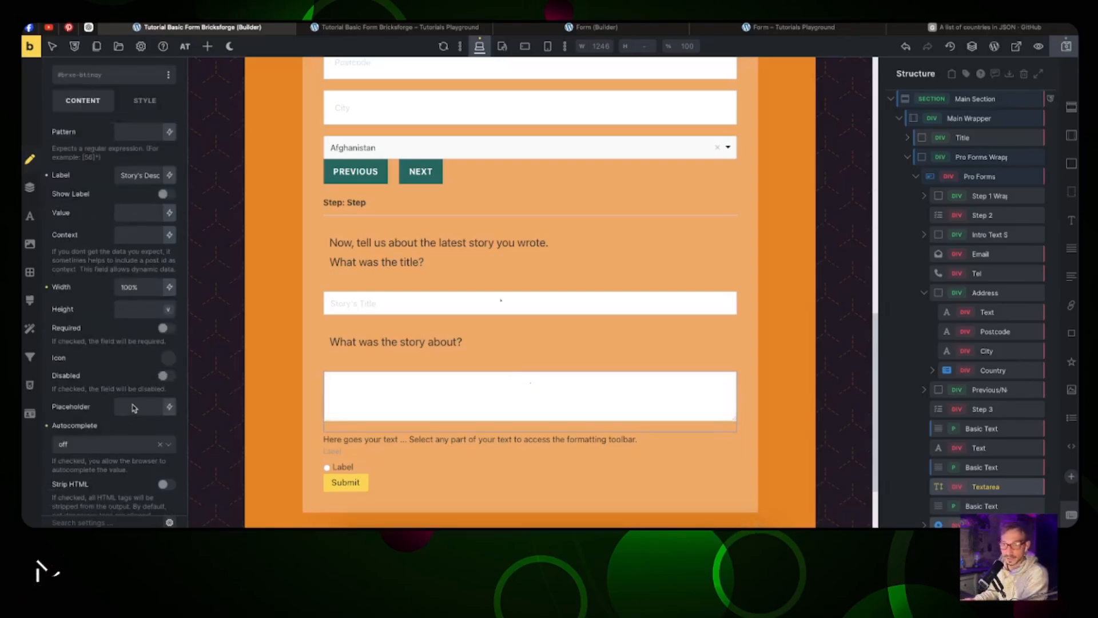
click(134, 407)
text(Description)
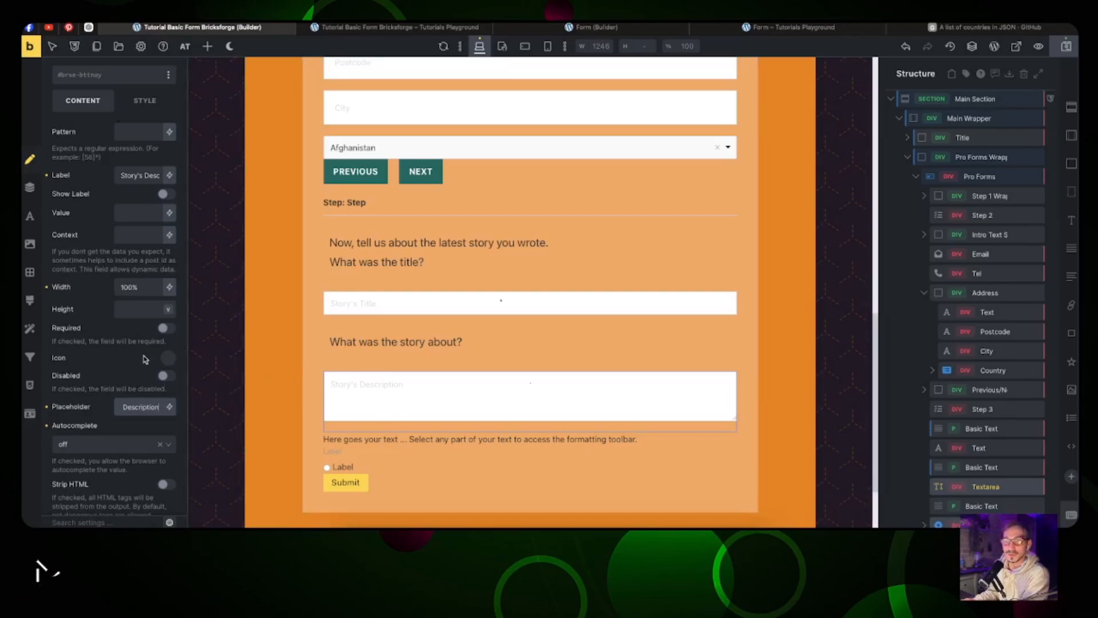
click(167, 328)
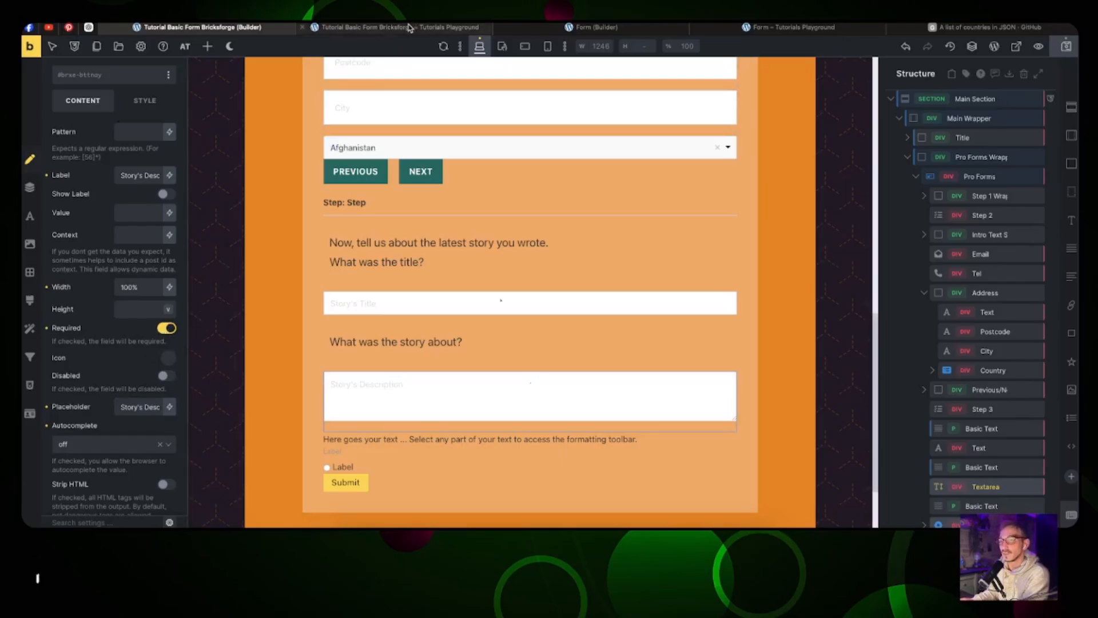
Step: Rename the Step 3 elements Title Story, Stories Title, Desc Text and Desc Text area
click(549, 28)
click(252, 28)
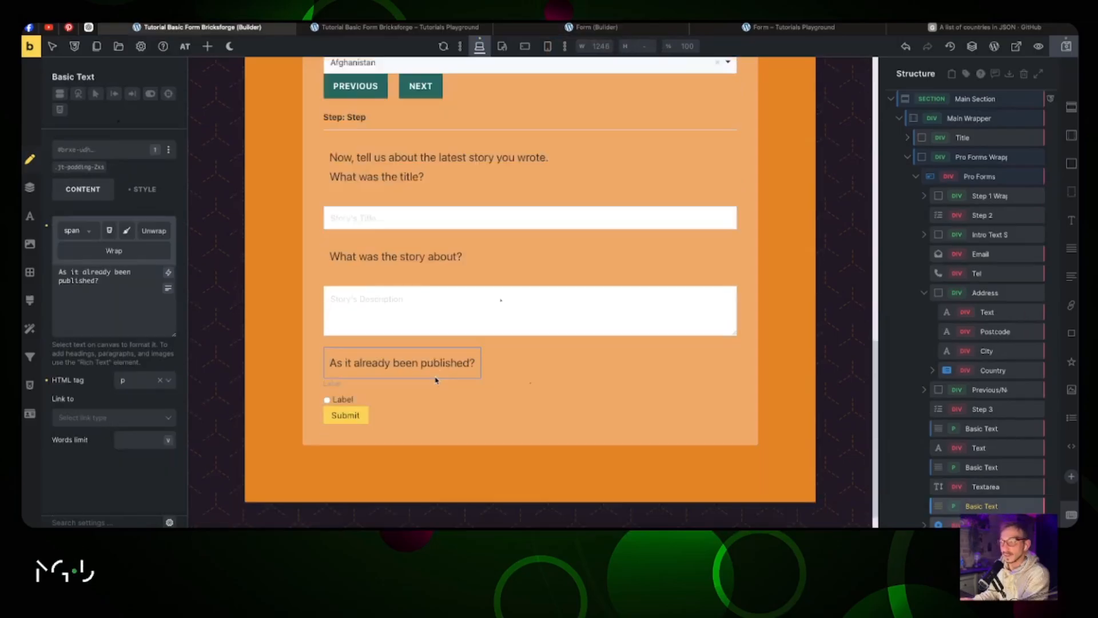
scroll(959, 421, down, 1)
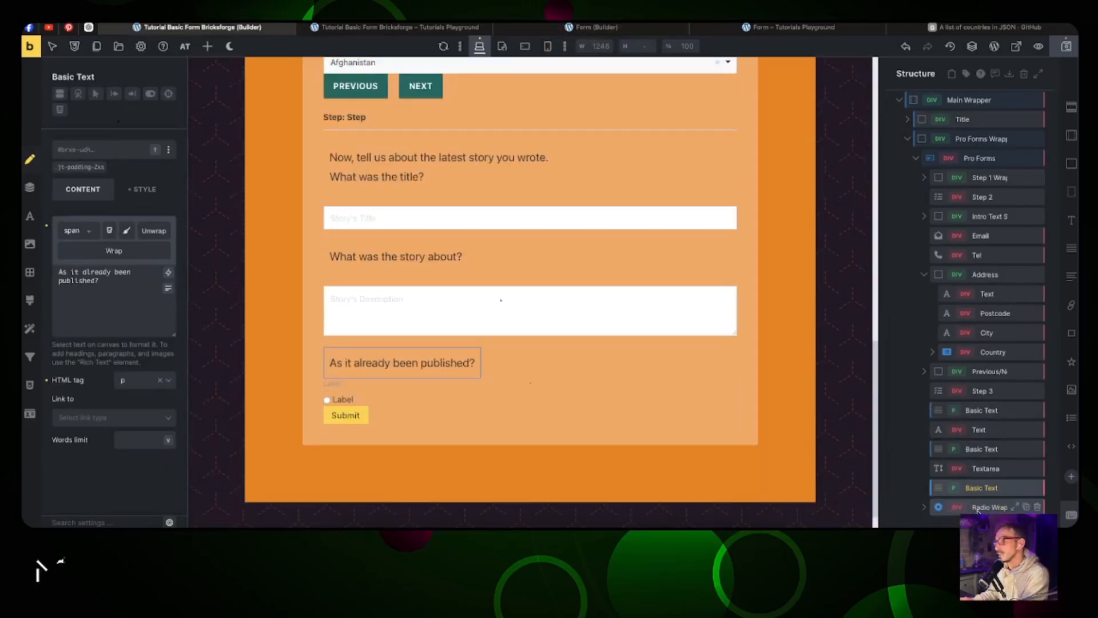
click(929, 511)
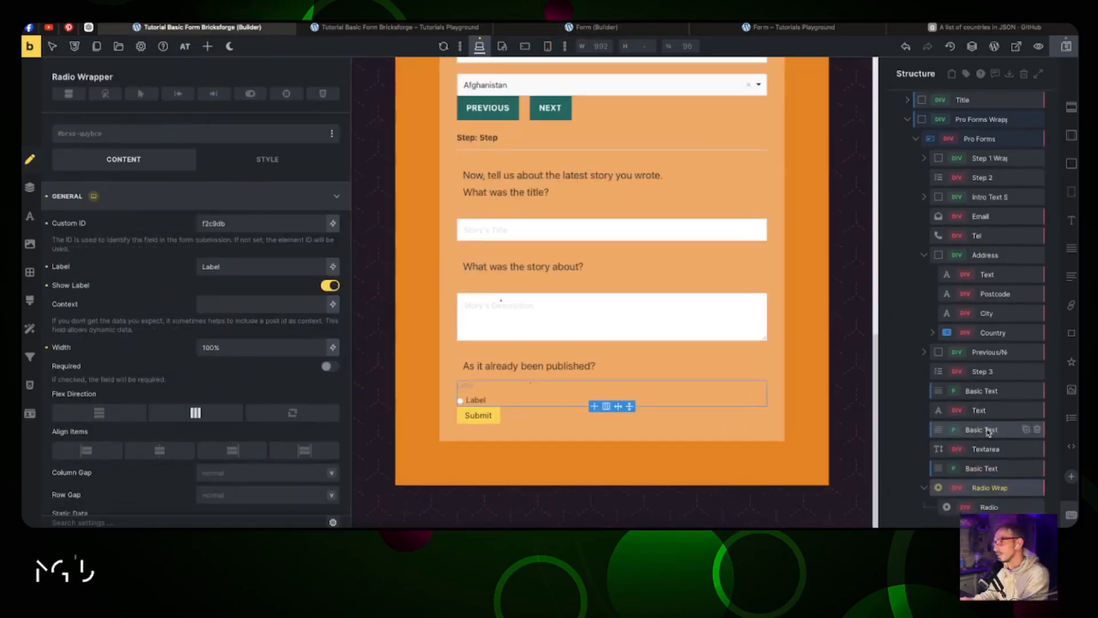
double_click(982, 391)
text(Hedaing Step 3)
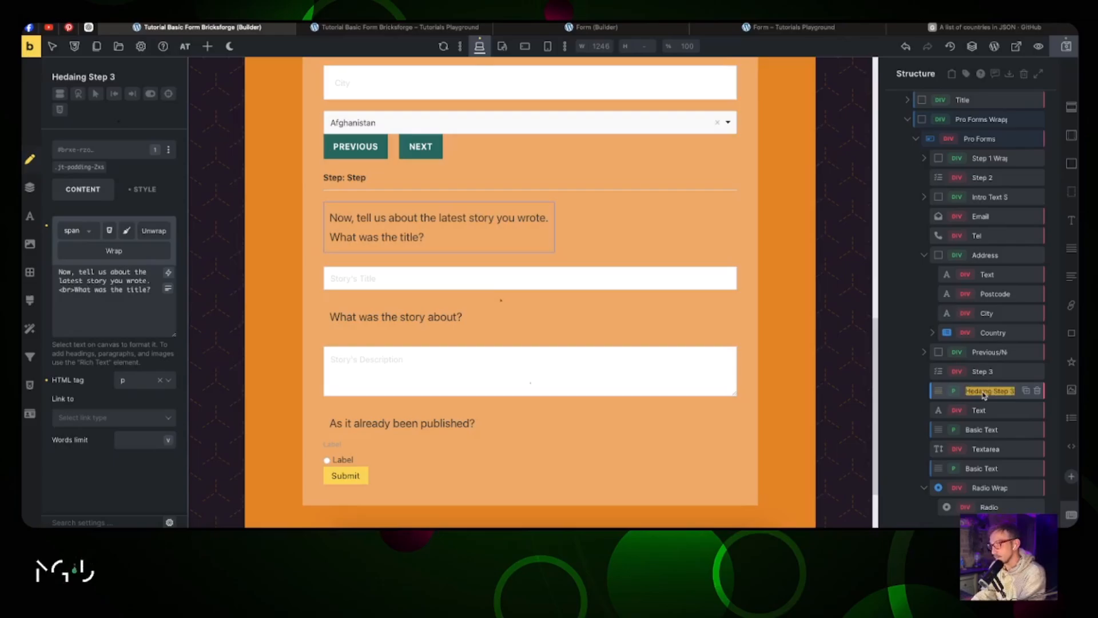
text(Title Story)
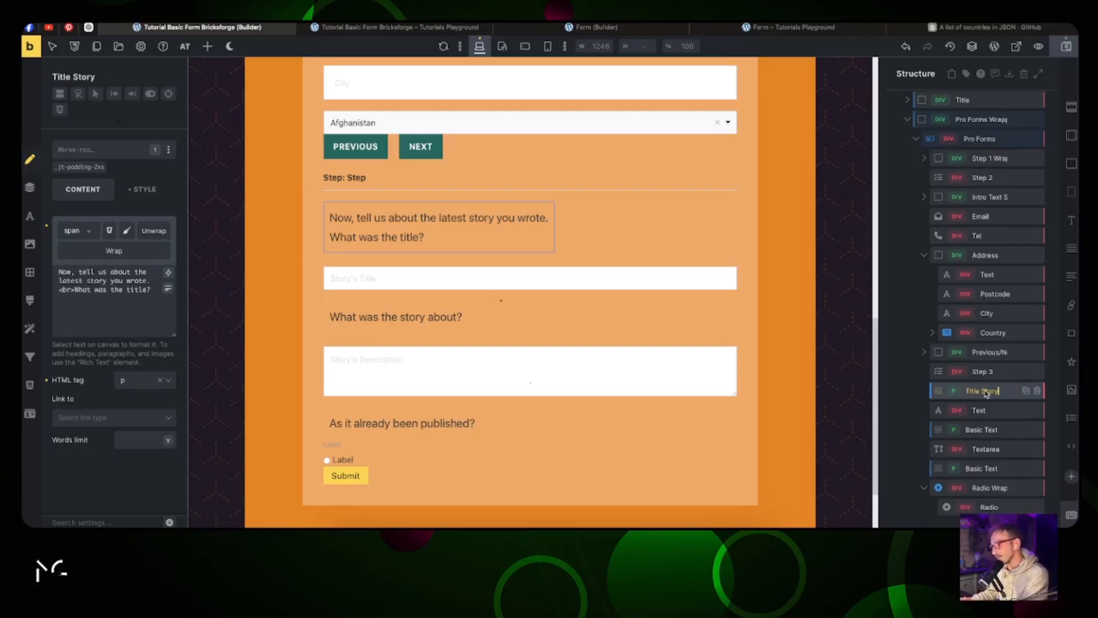
double_click(979, 410)
text(Stories Title)
double_click(982, 431)
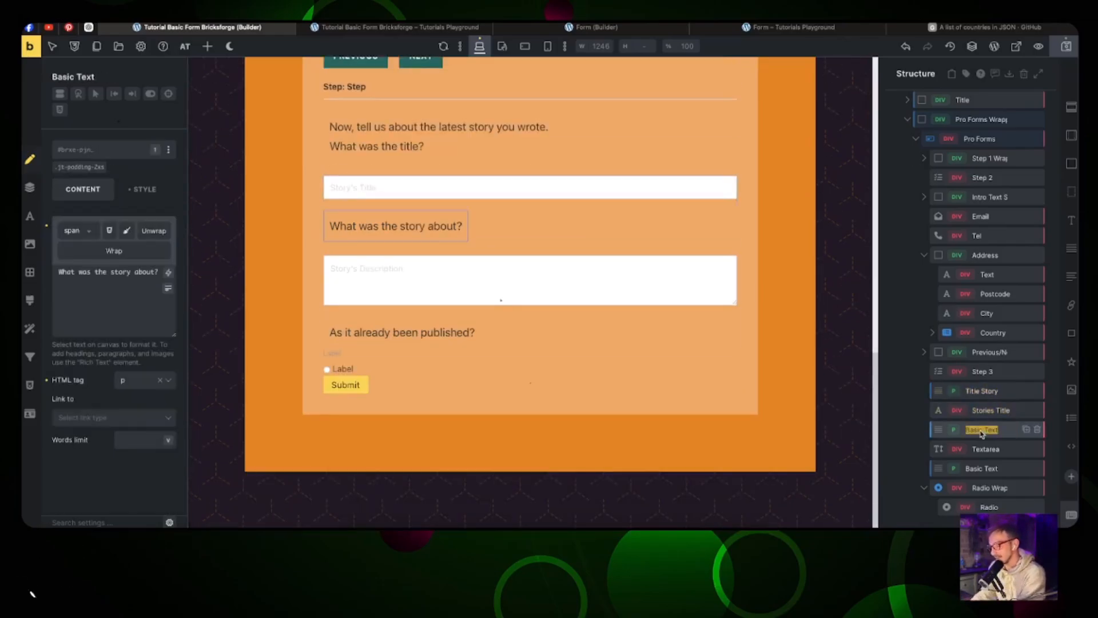
text(Desc Text)
double_click(985, 449)
text(Desc Text area)
Step: Name the question Published and the radio group Published Yes/No, then duplicate the radio and name the first Yes
click(980, 469)
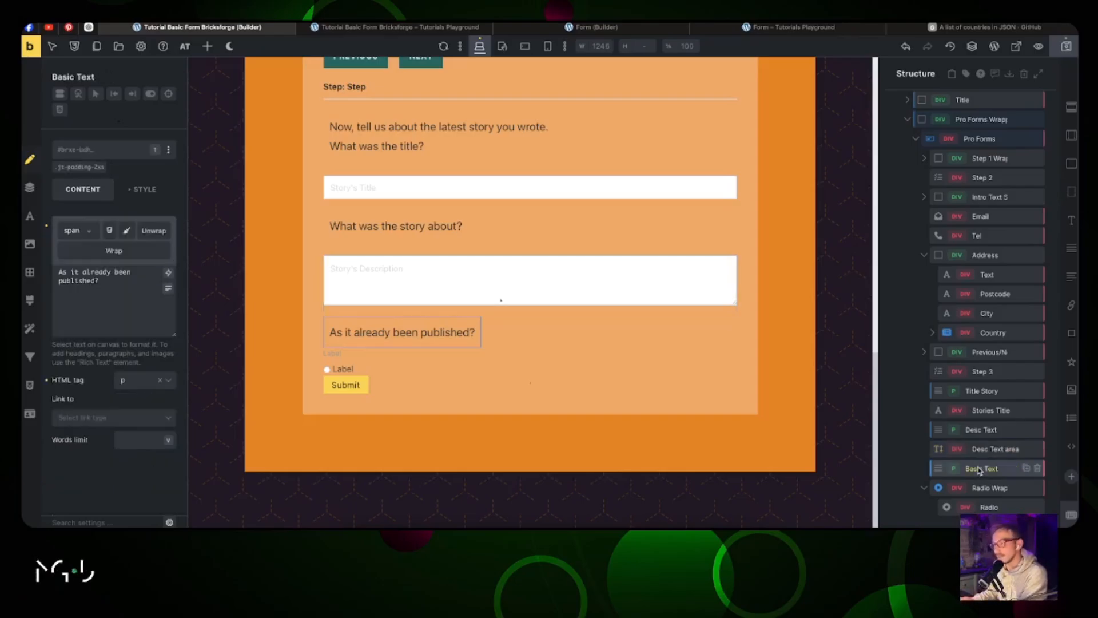
double_click(980, 469)
text(Published)
double_click(983, 488)
text(Publish)
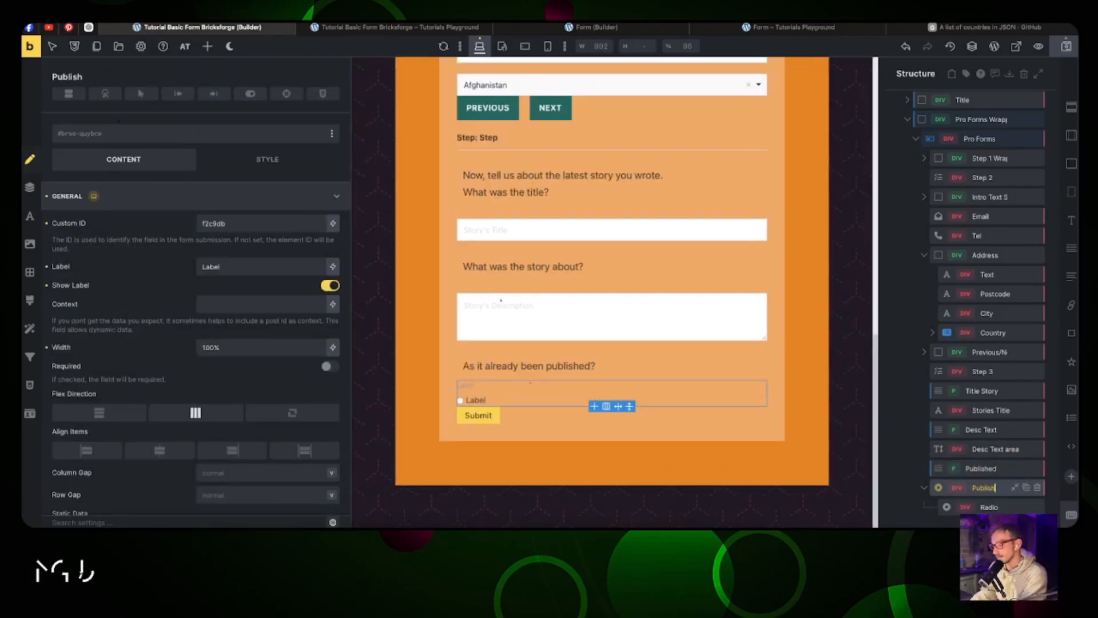
text(ed Yes/No)
click(989, 507)
click(1026, 507)
double_click(989, 487)
text(Yes)
double_click(988, 507)
Step: Name the second radio No, then hide the radio group's label and set its ID to published
text(No)
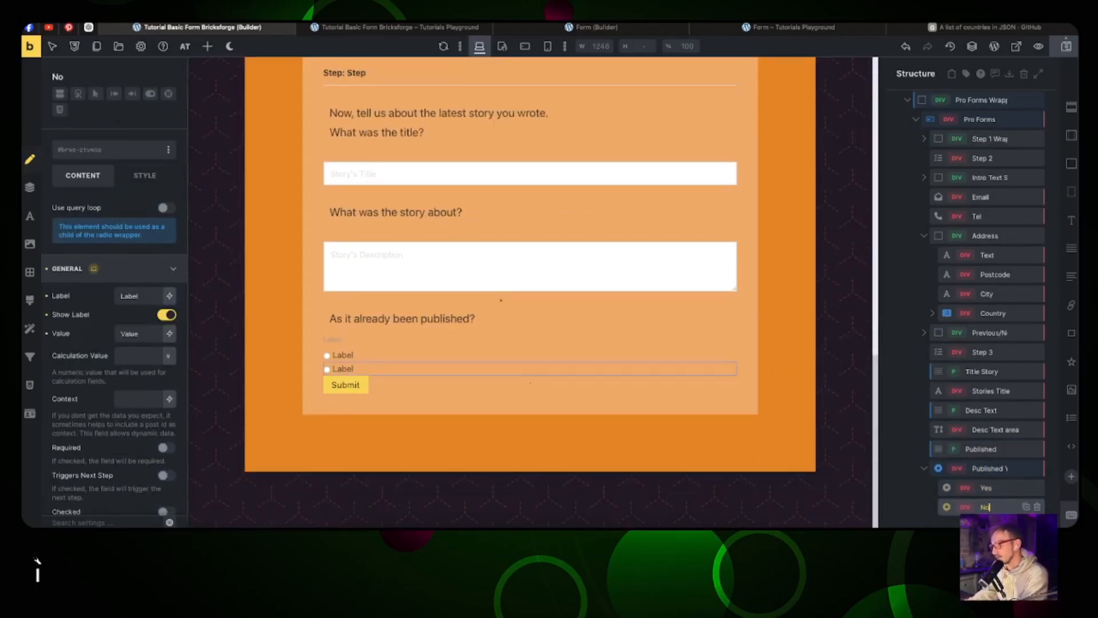
key(Return)
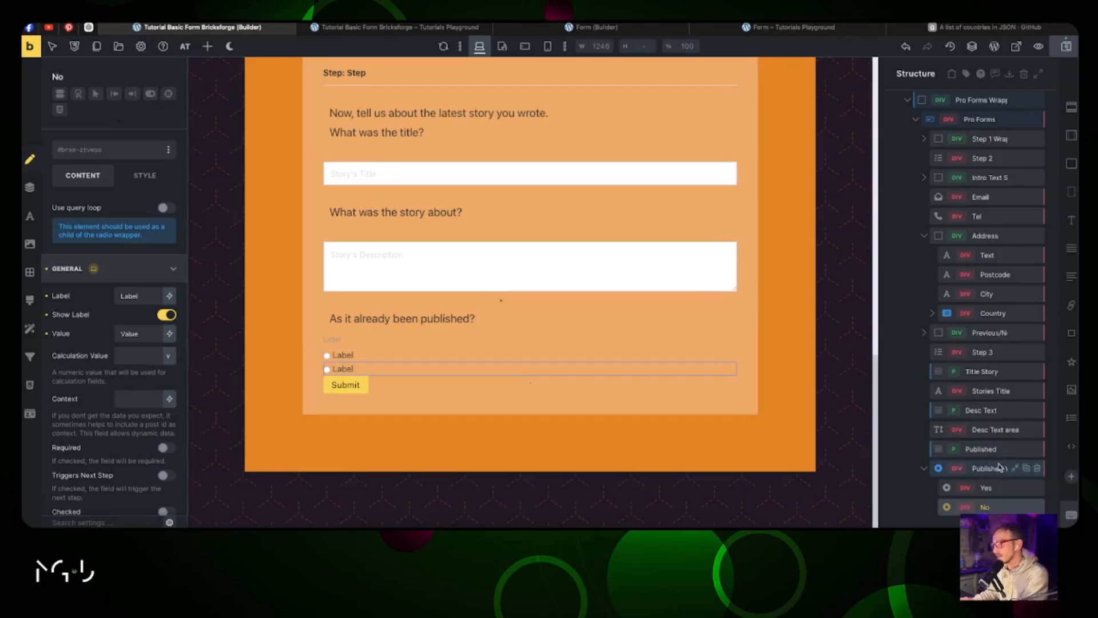
click(988, 469)
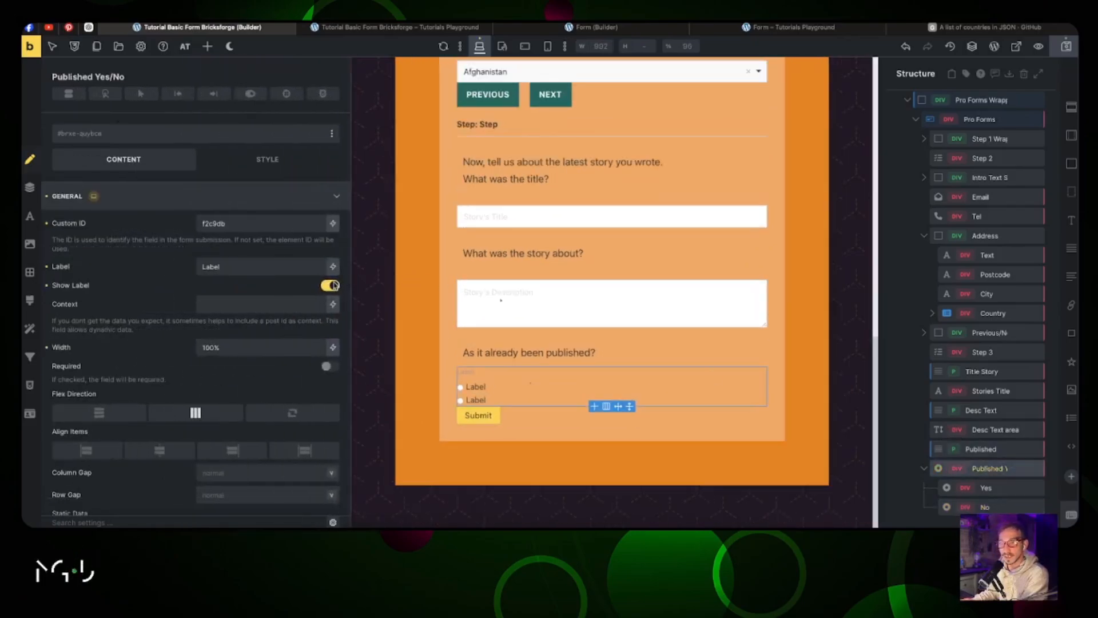
click(323, 285)
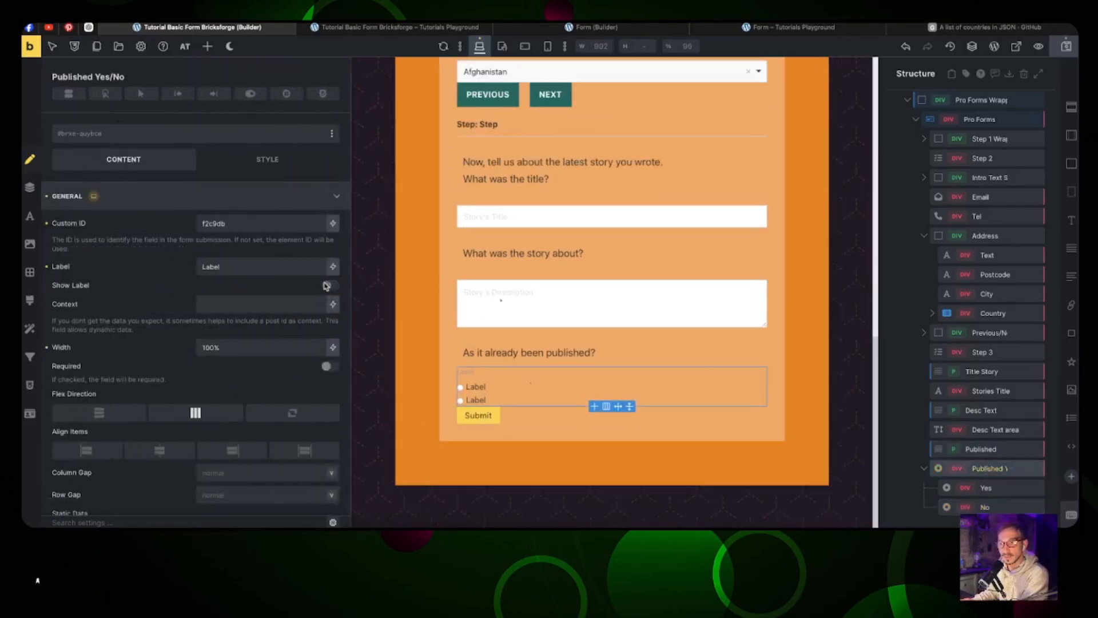
double_click(245, 225)
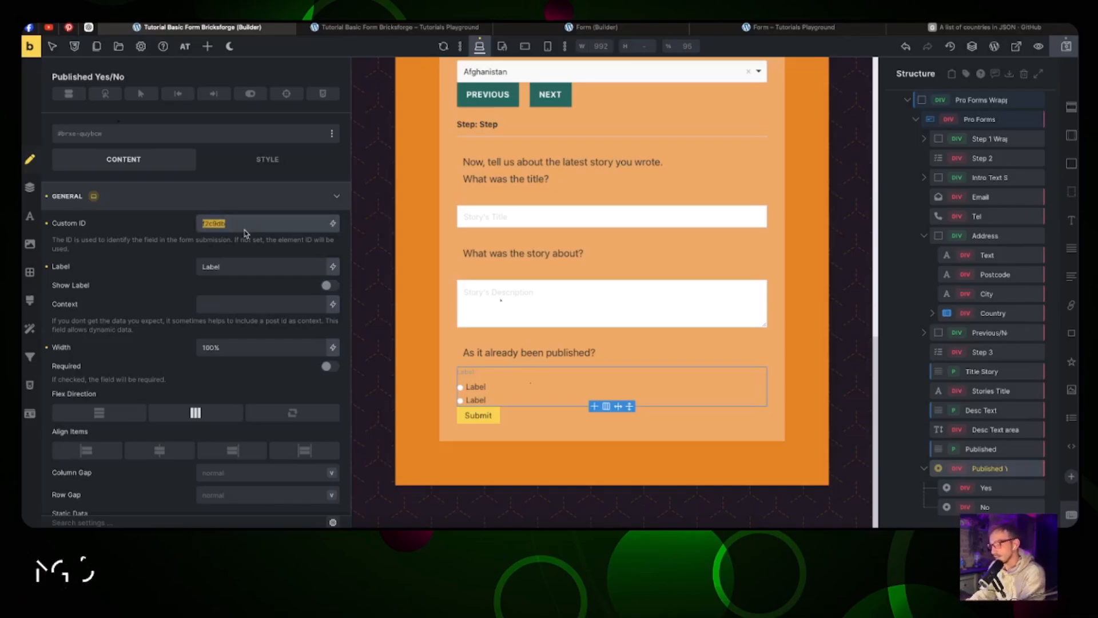
text(publ)
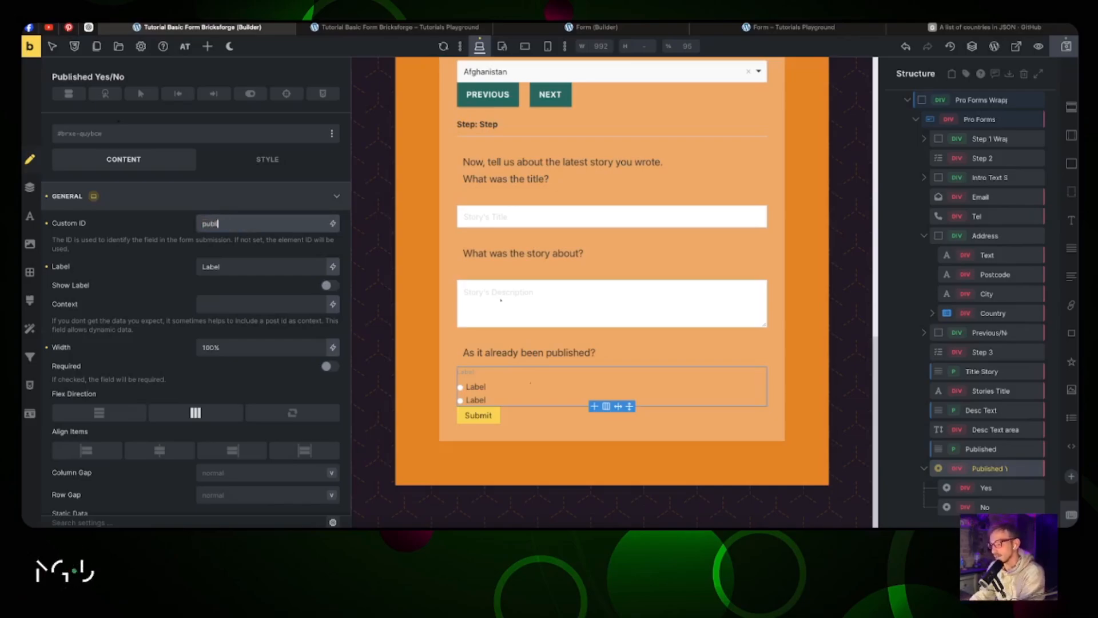
text(ished)
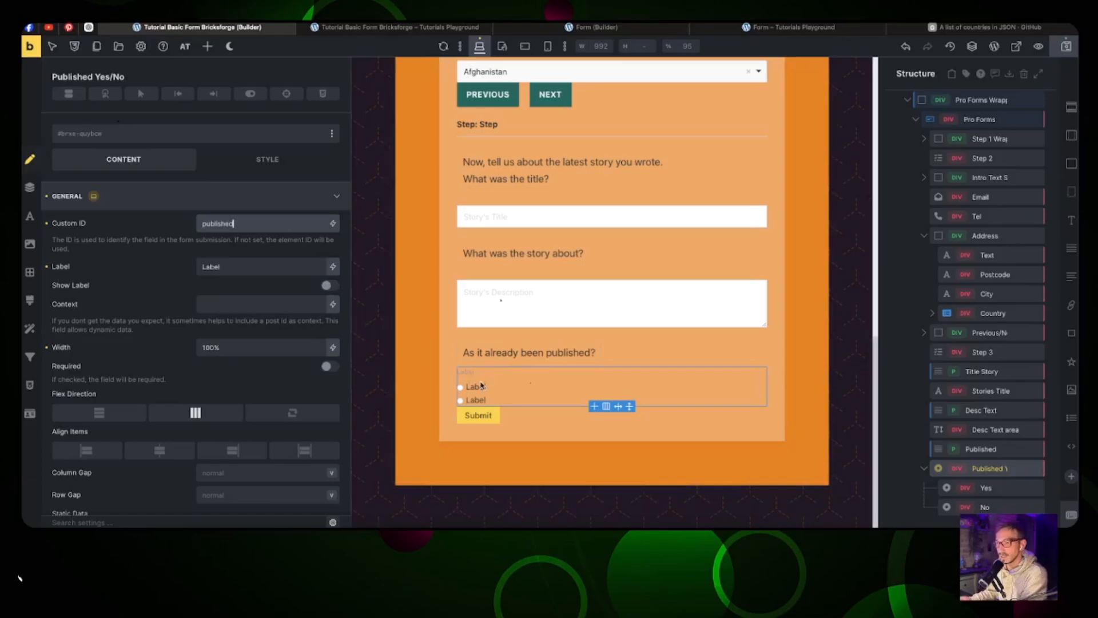
Step: Give the first radio option label and value Yes, and the second label and value No
click(475, 387)
double_click(137, 300)
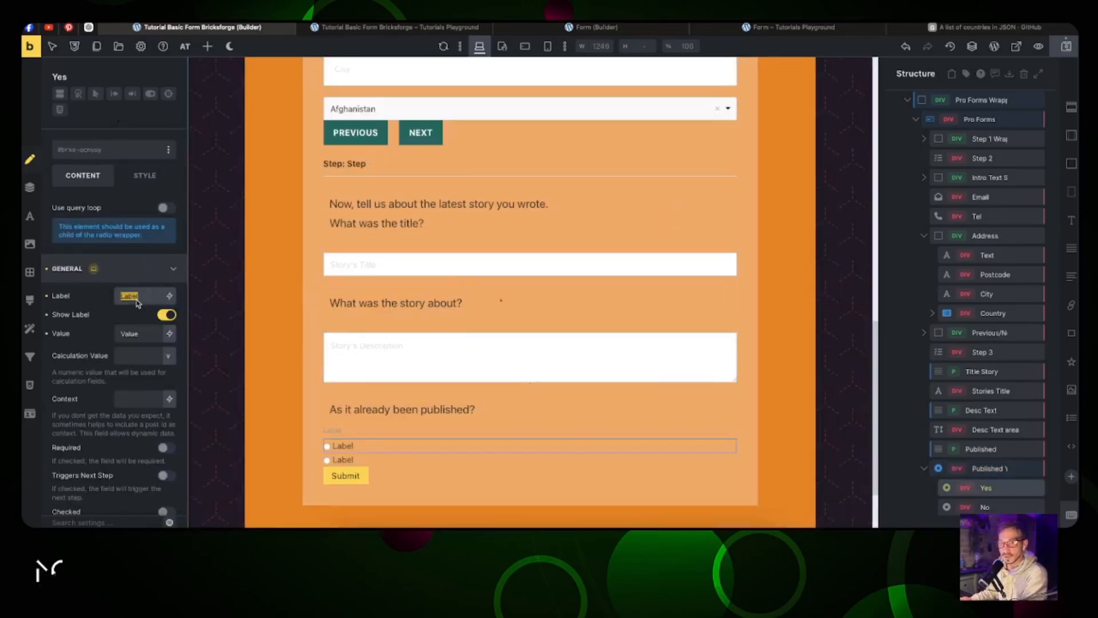
text(Yes)
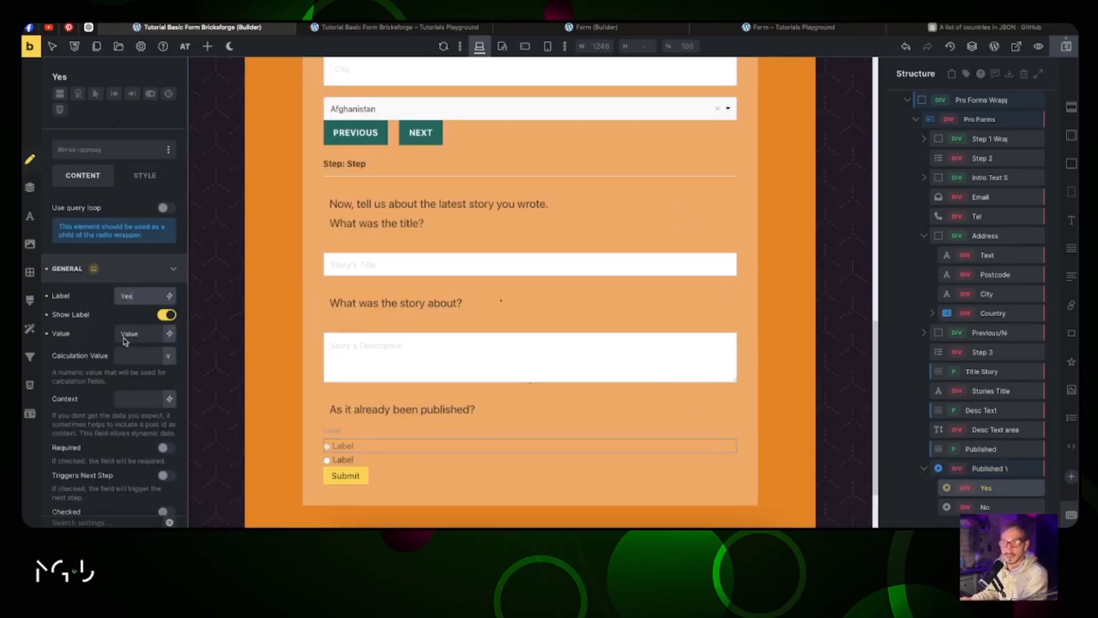
double_click(127, 336)
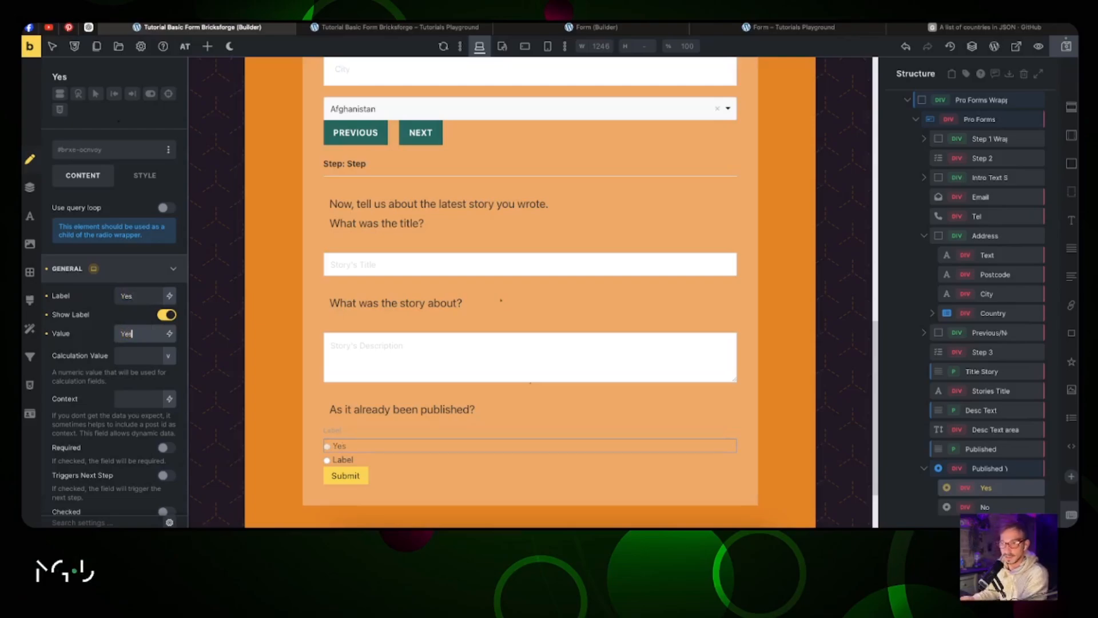
click(338, 459)
double_click(133, 296)
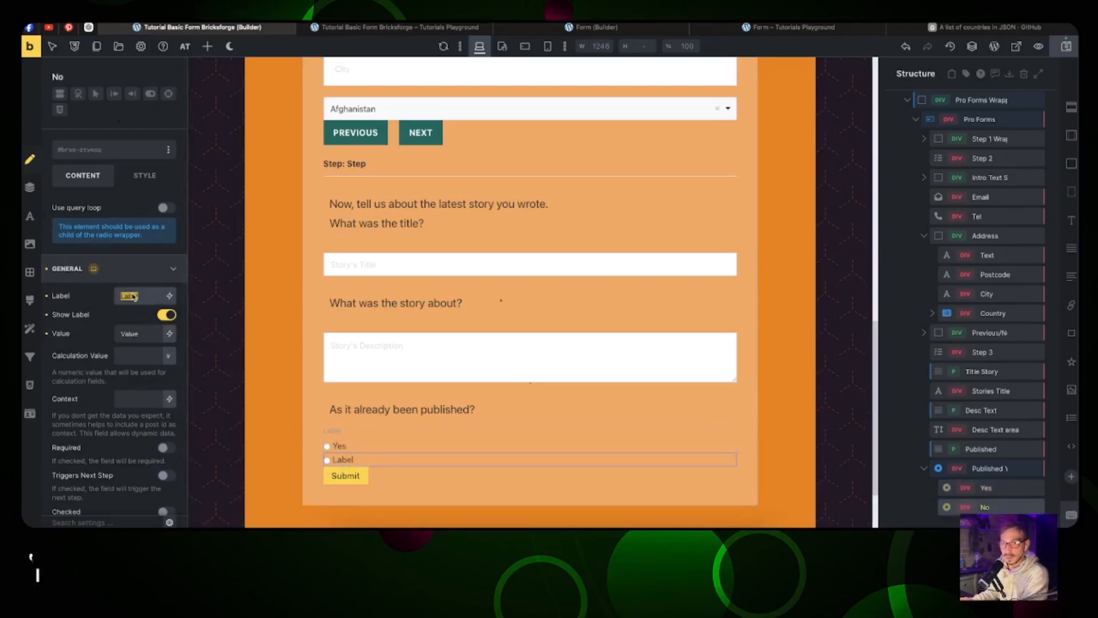
text(No)
key(Tab)
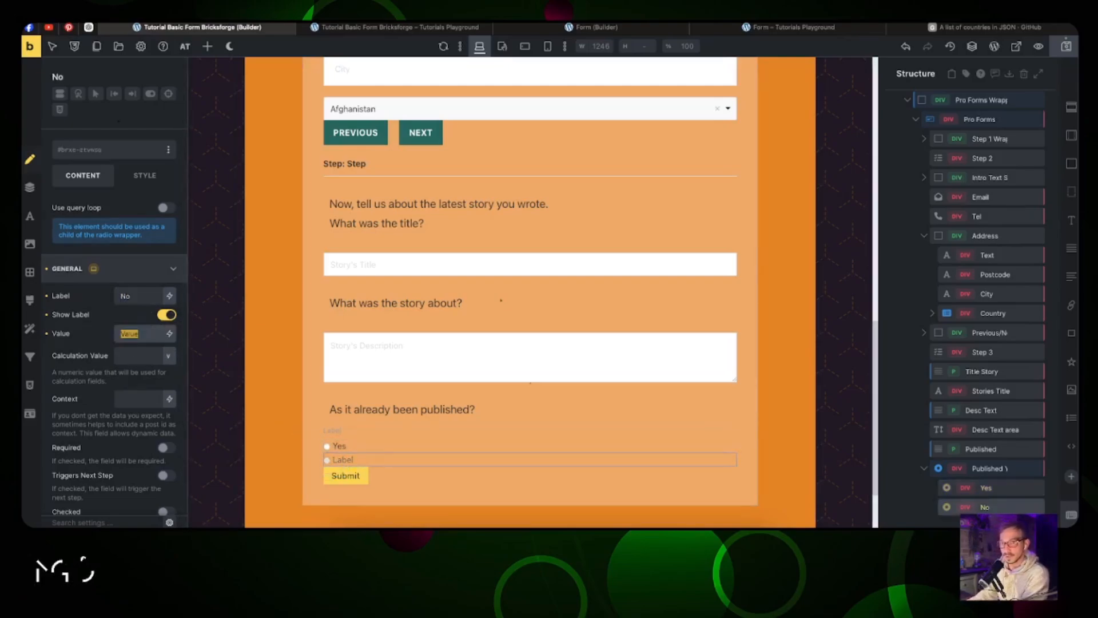
text(No)
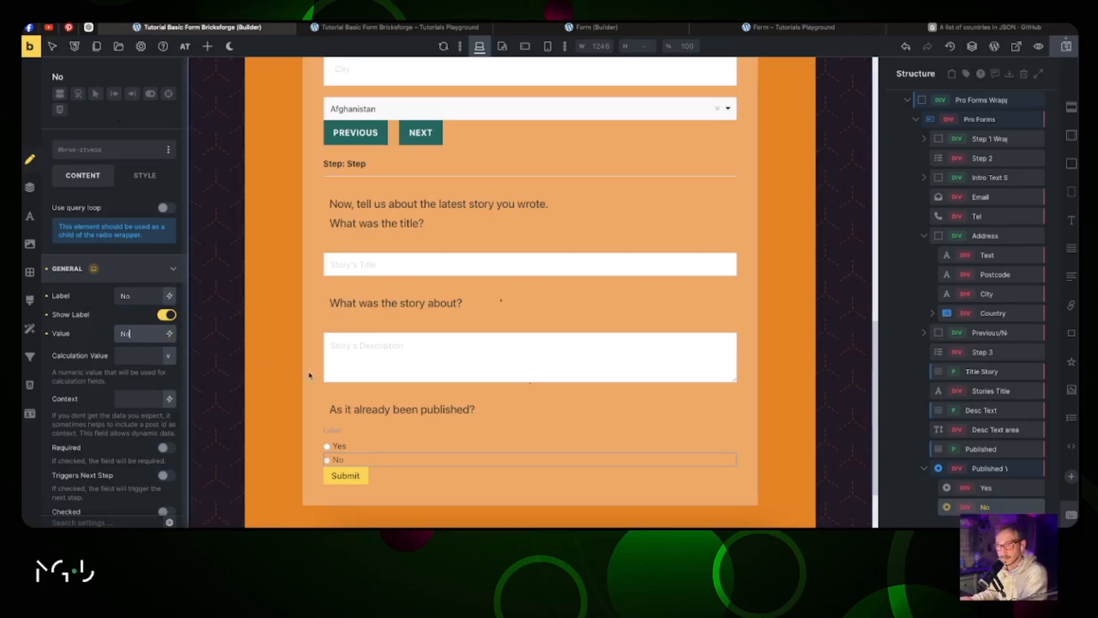
click(924, 470)
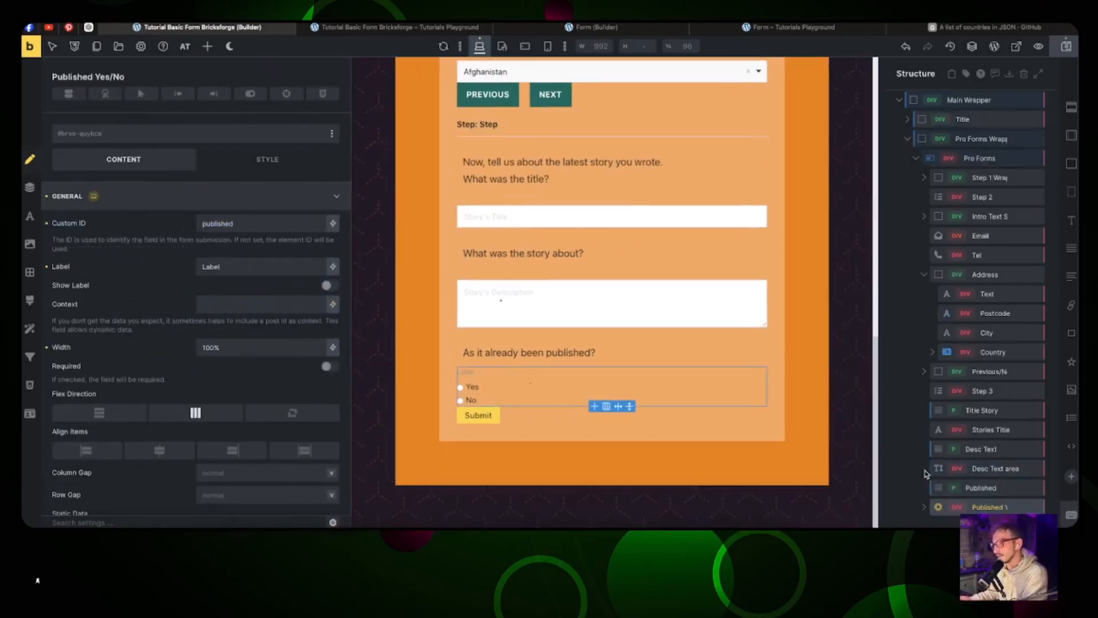
click(924, 507)
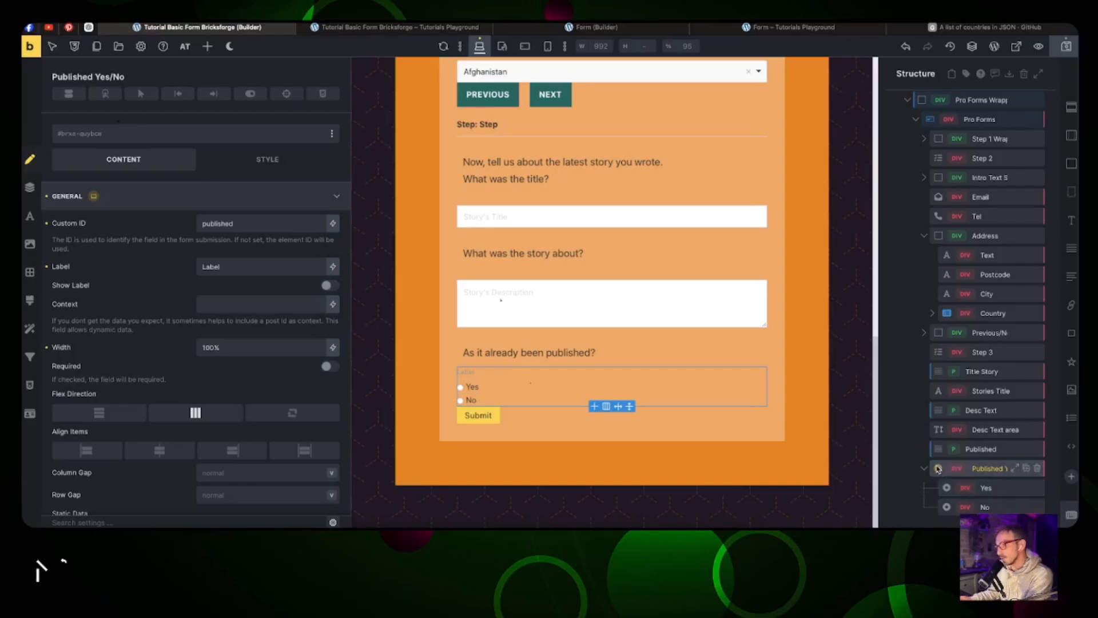
click(992, 488)
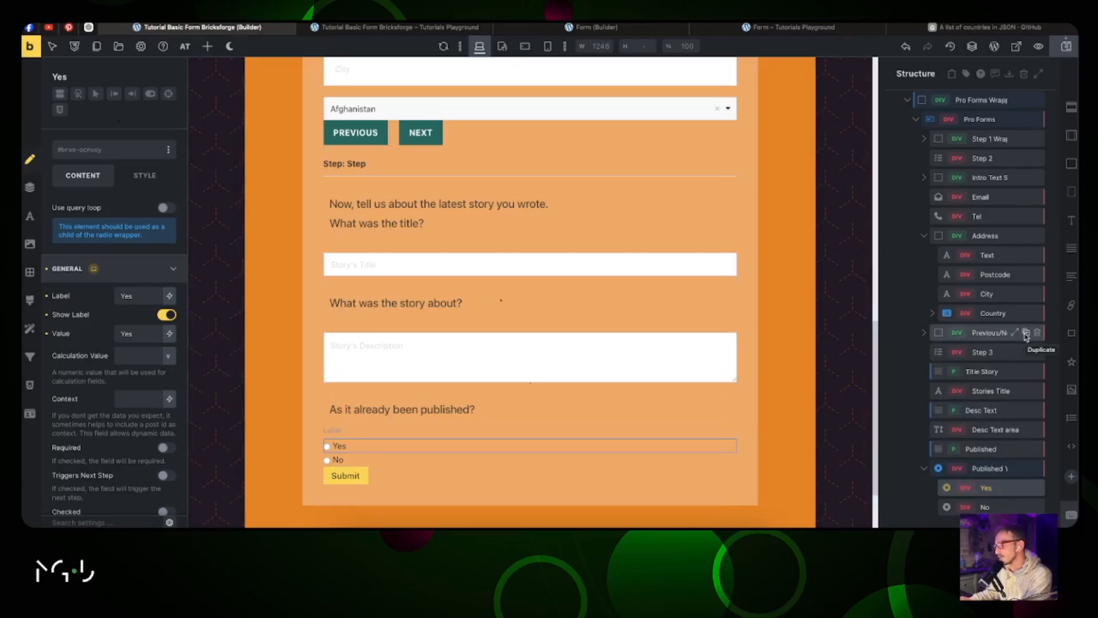
right_click(981, 333)
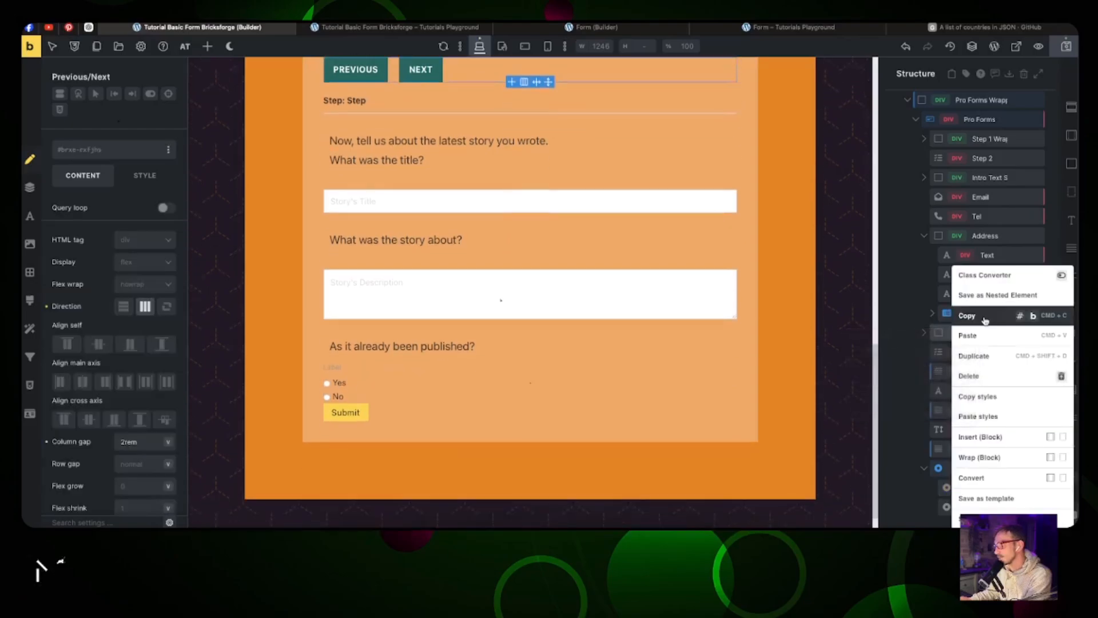
Step: Paste the copied Previous/Next buttons after the Published question, keeping the Yes/No radios above them
click(967, 316)
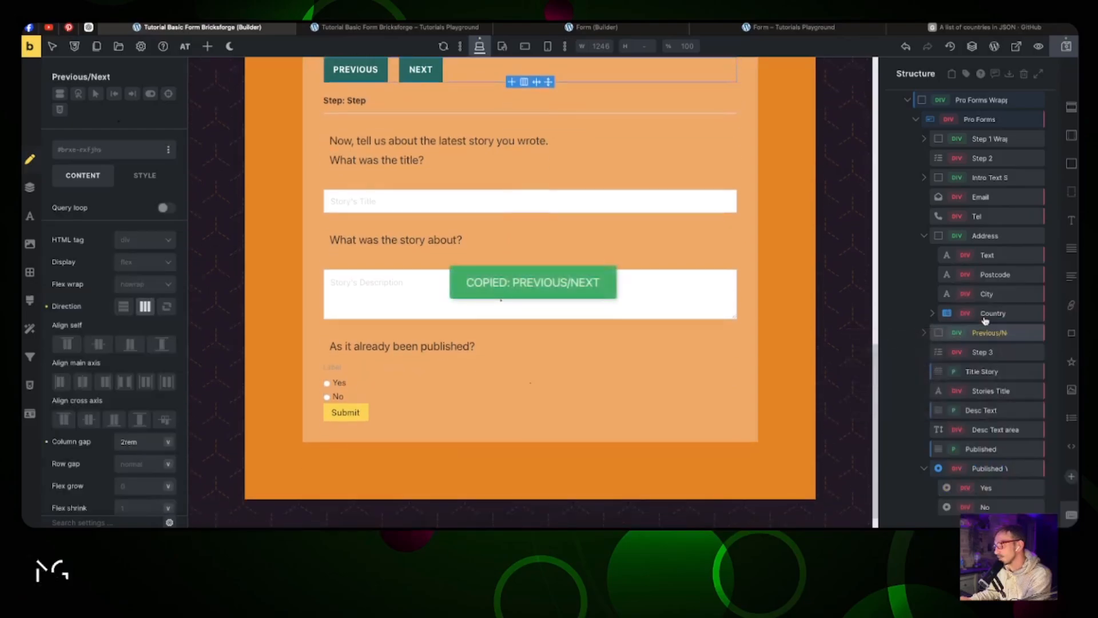
click(987, 467)
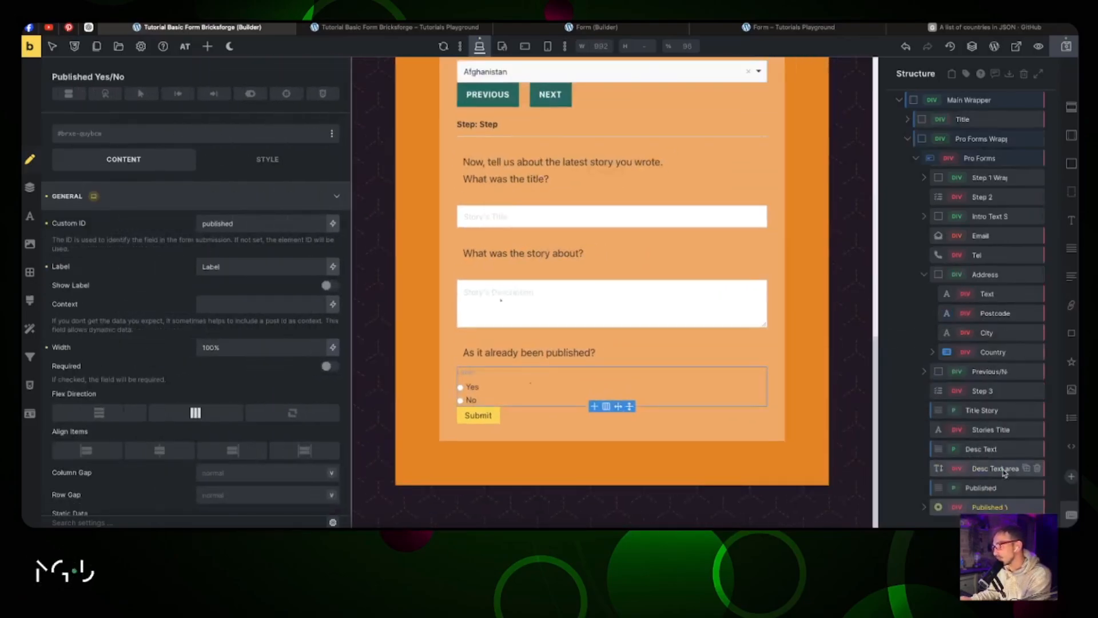
right_click(999, 487)
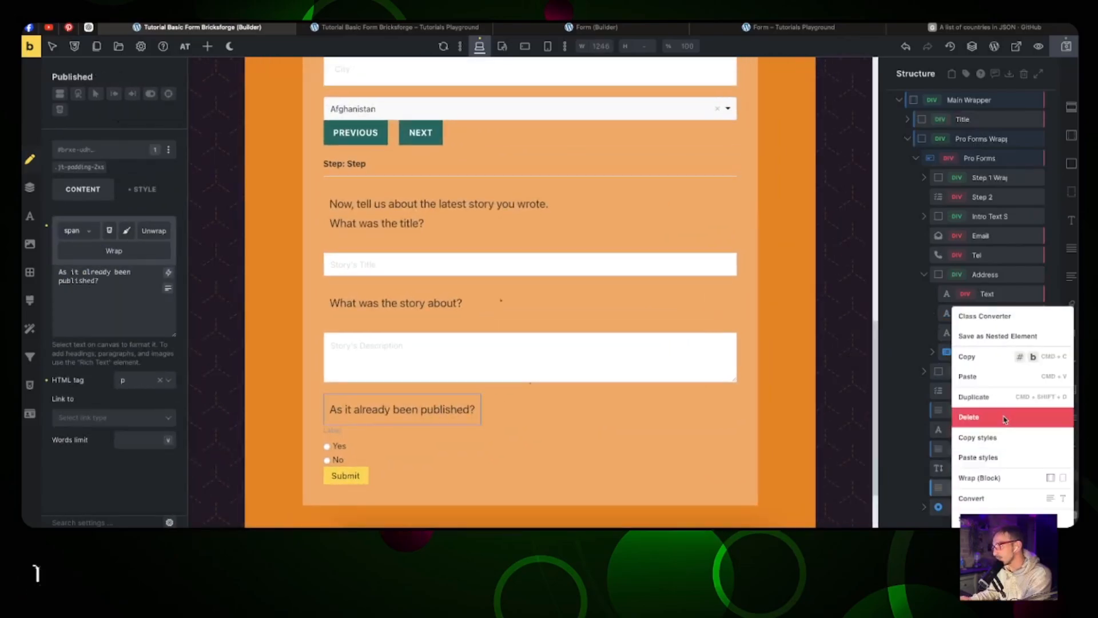
click(999, 379)
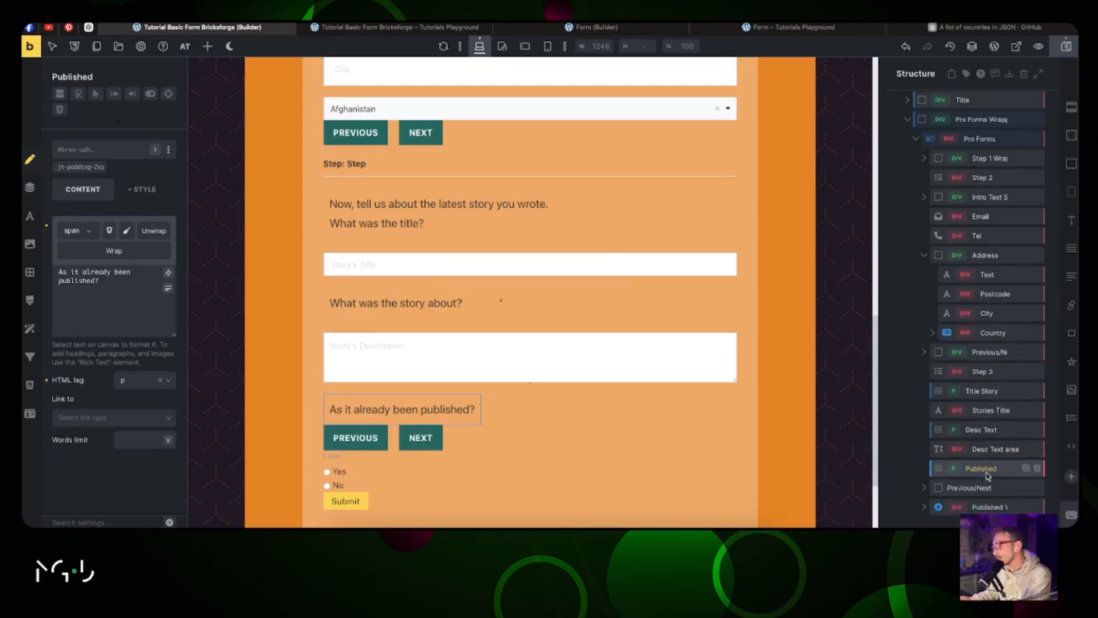
drag(985, 506, 979, 487)
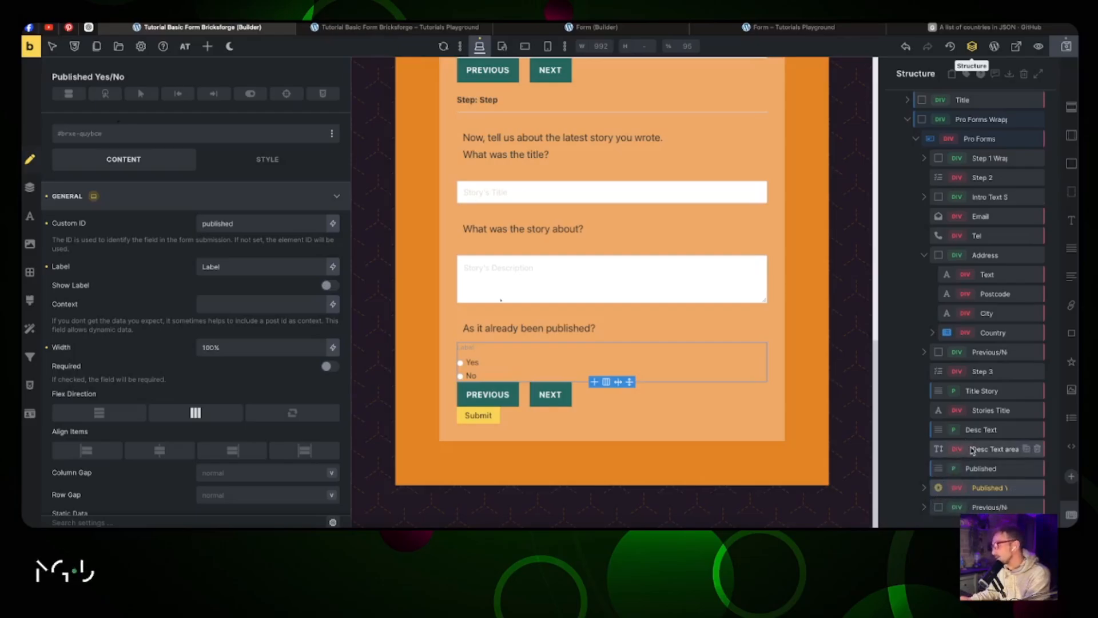
scroll(984, 492, down, 1)
Step: Add a text block and a checkbox group after the Step 4 break, with the text above
click(989, 507)
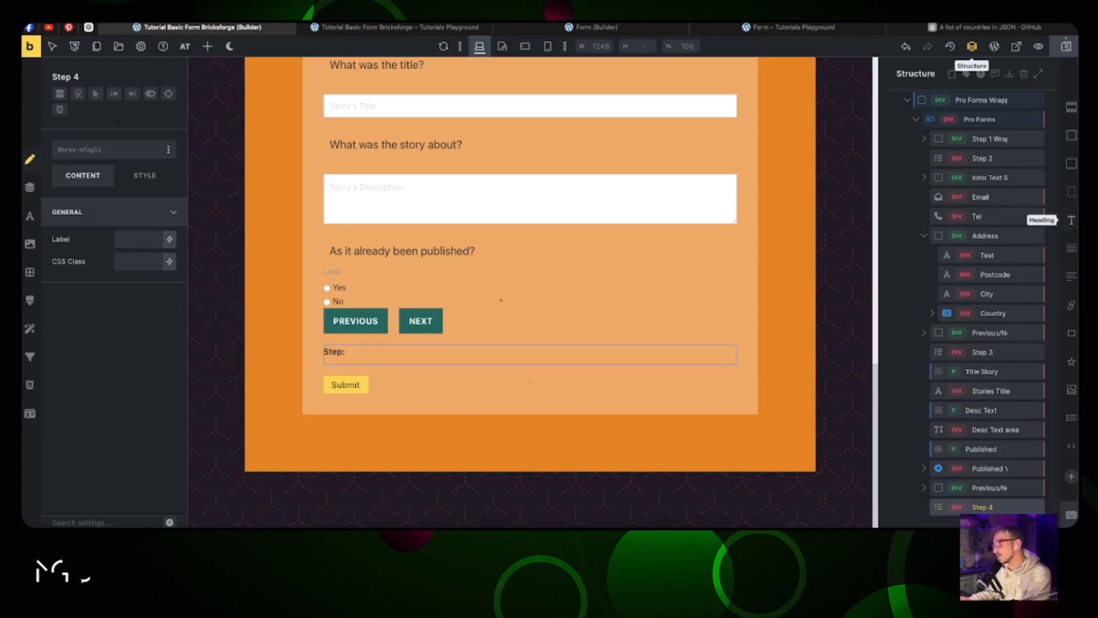
click(1073, 253)
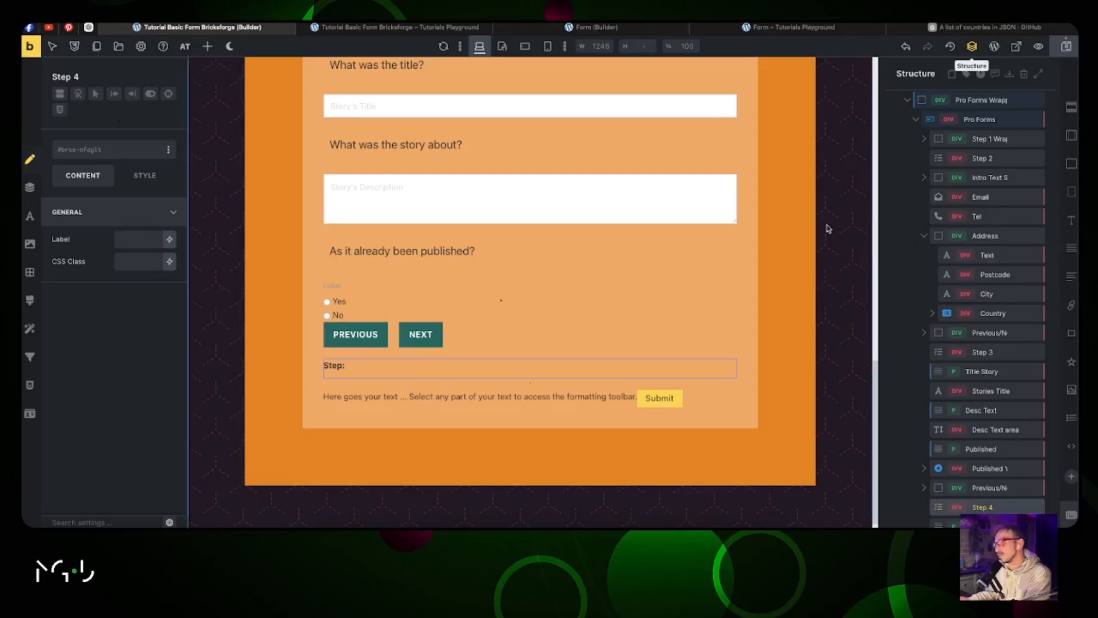
click(207, 46)
scroll(122, 207, down, 15)
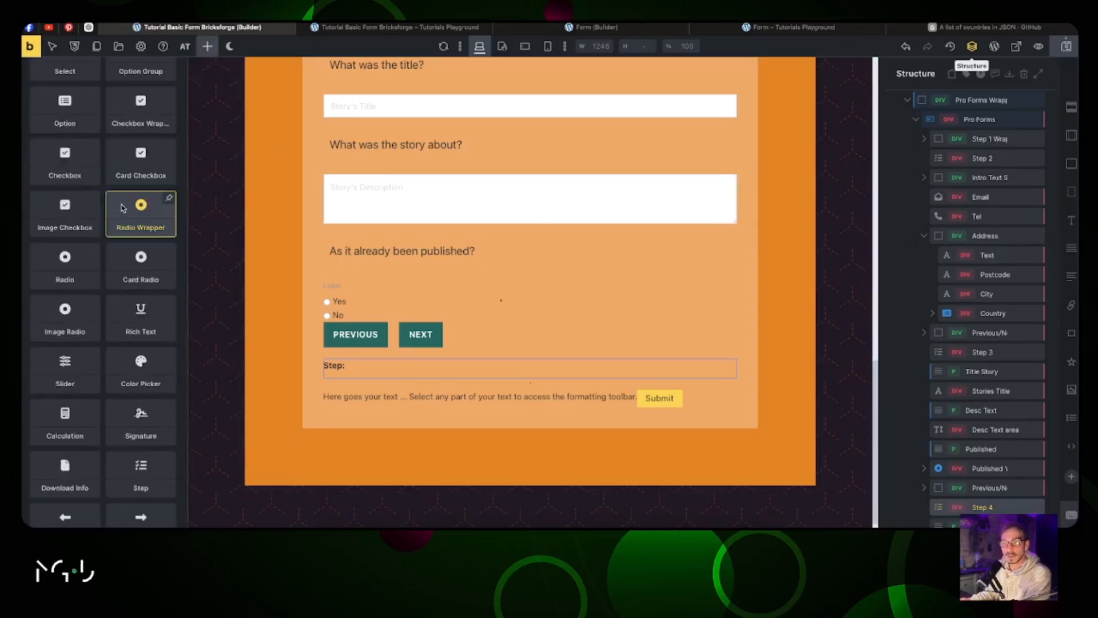
click(139, 120)
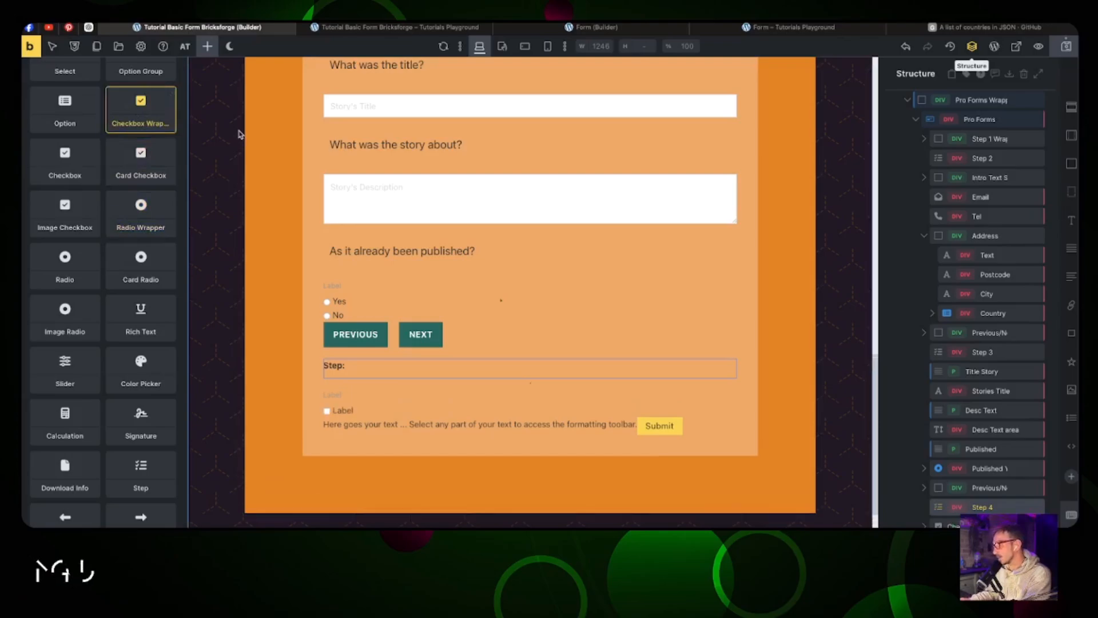
scroll(973, 457, down, 1)
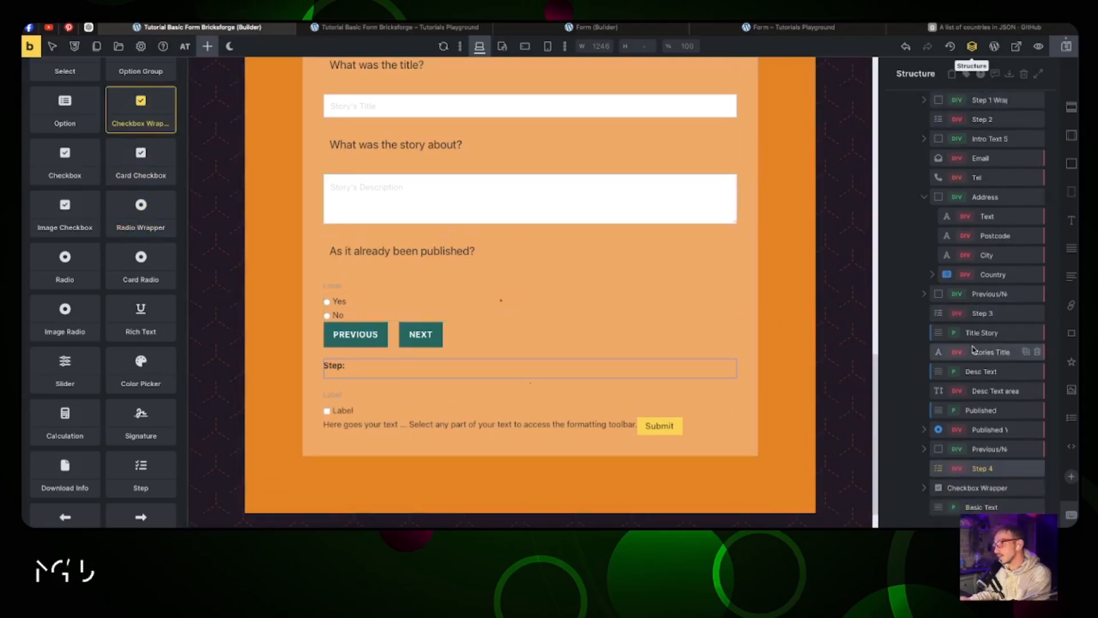
click(925, 489)
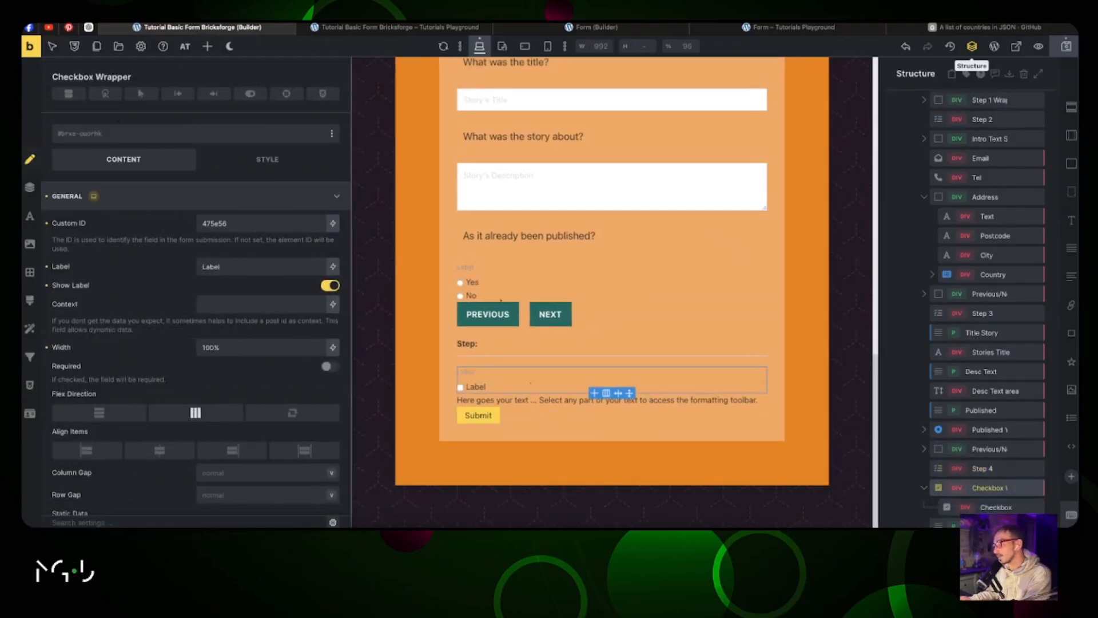
drag(986, 509, 996, 478)
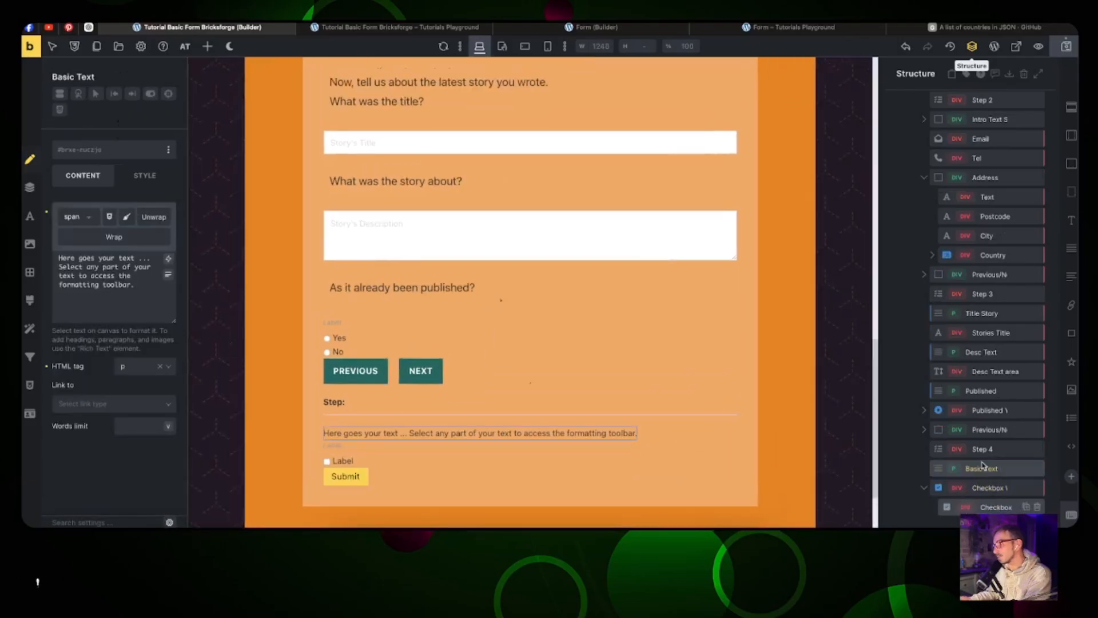
Step: Duplicate the checkbox option to make five, and rename the group Stories Style
click(1026, 508)
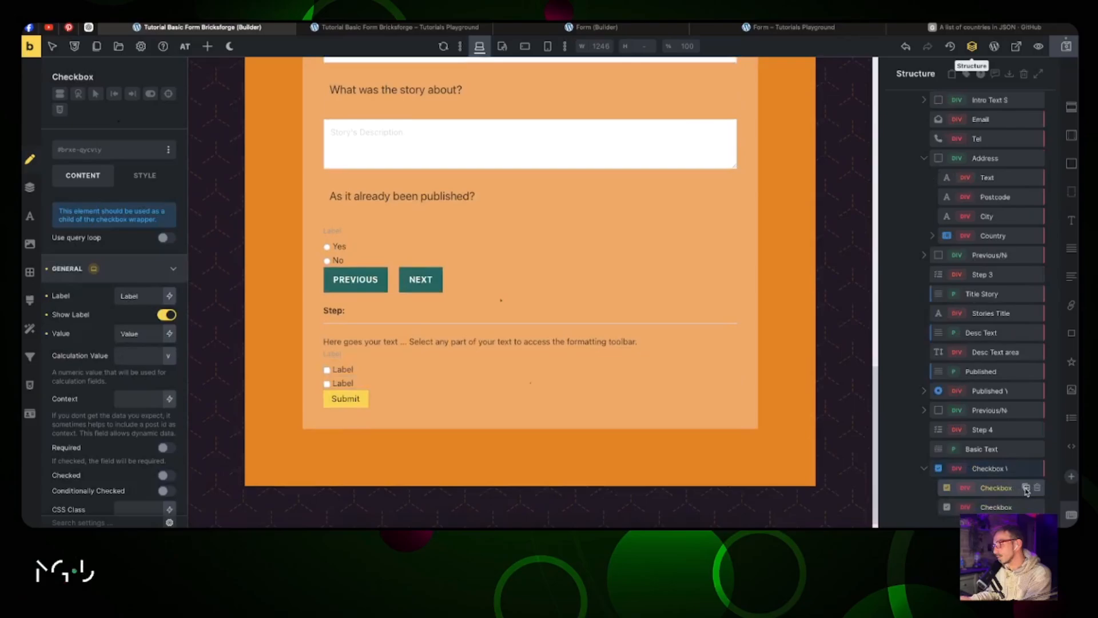
click(1027, 487)
scroll(1011, 457, down, 1)
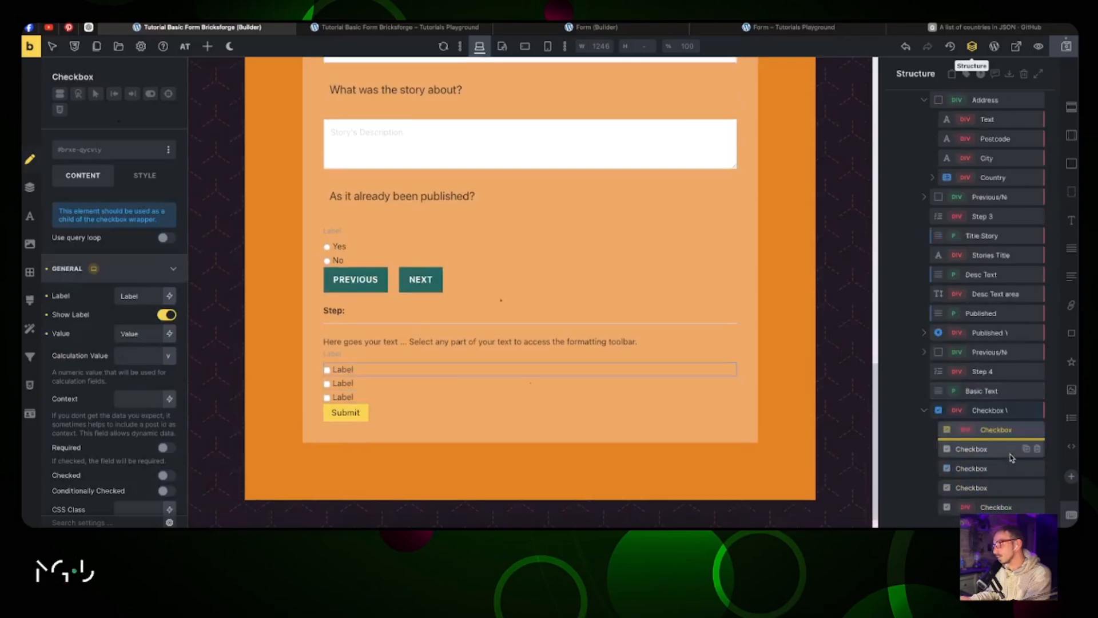
click(1027, 449)
click(1027, 468)
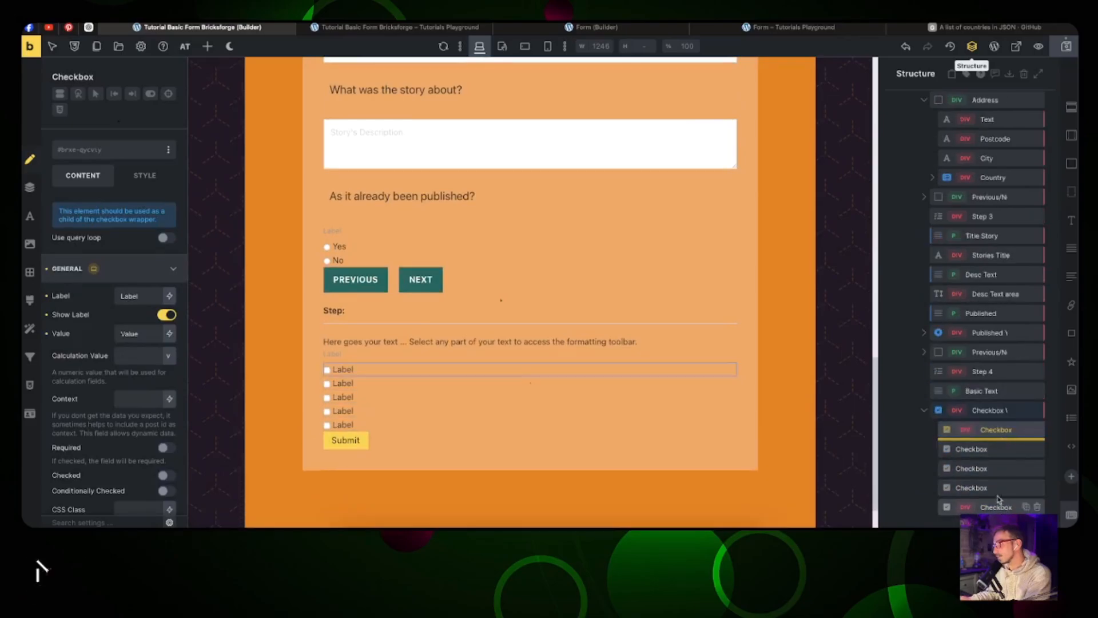
click(984, 449)
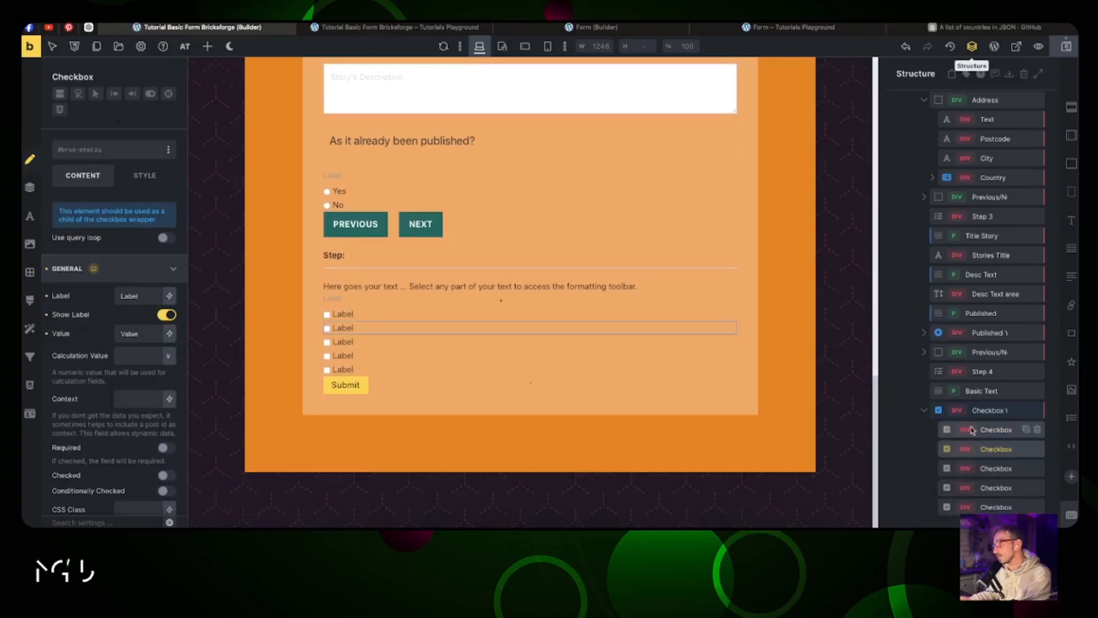
click(997, 411)
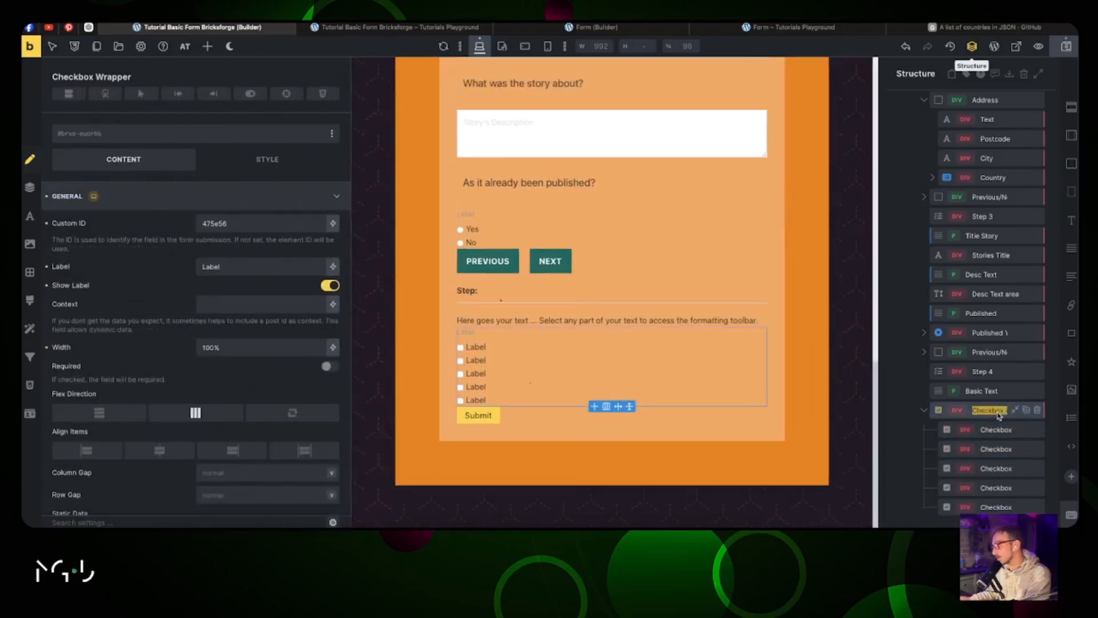
text(Stories Style)
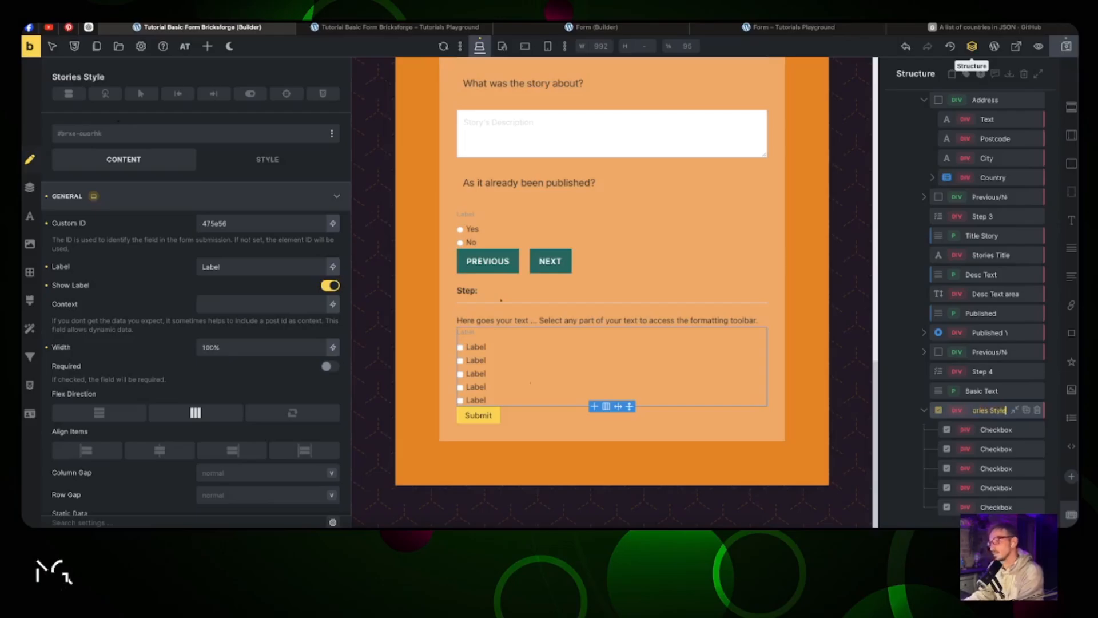
click(997, 431)
Step: Rename the five checkbox options Adventurous, Fairytales, Mystery, Comic and Novel
click(641, 28)
scroll(489, 156, down, 5)
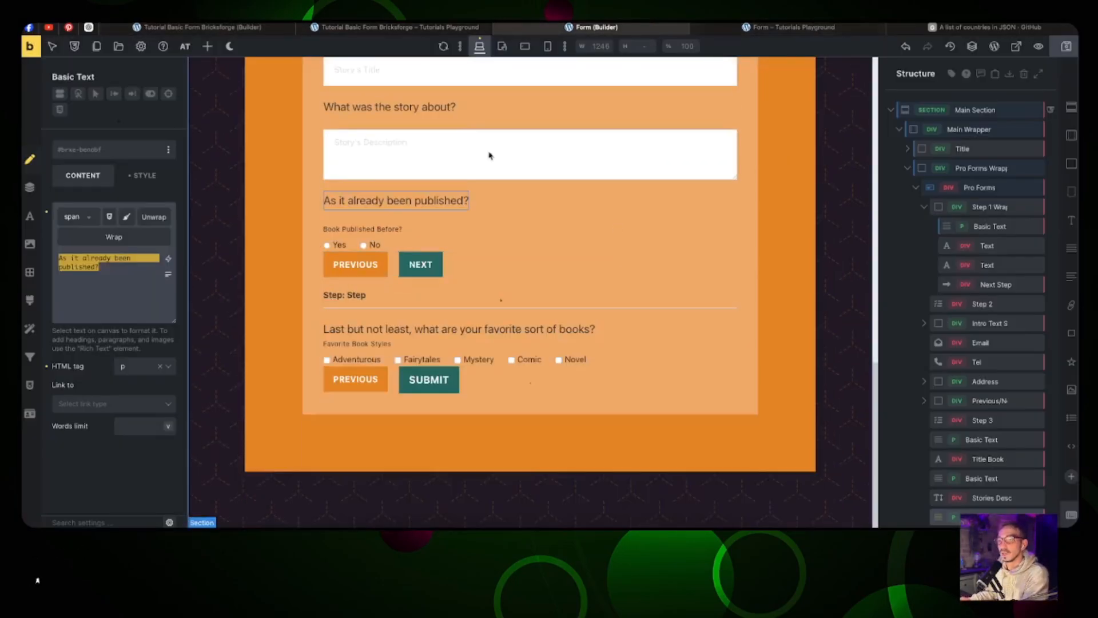
click(197, 27)
double_click(997, 430)
text(Adventurous)
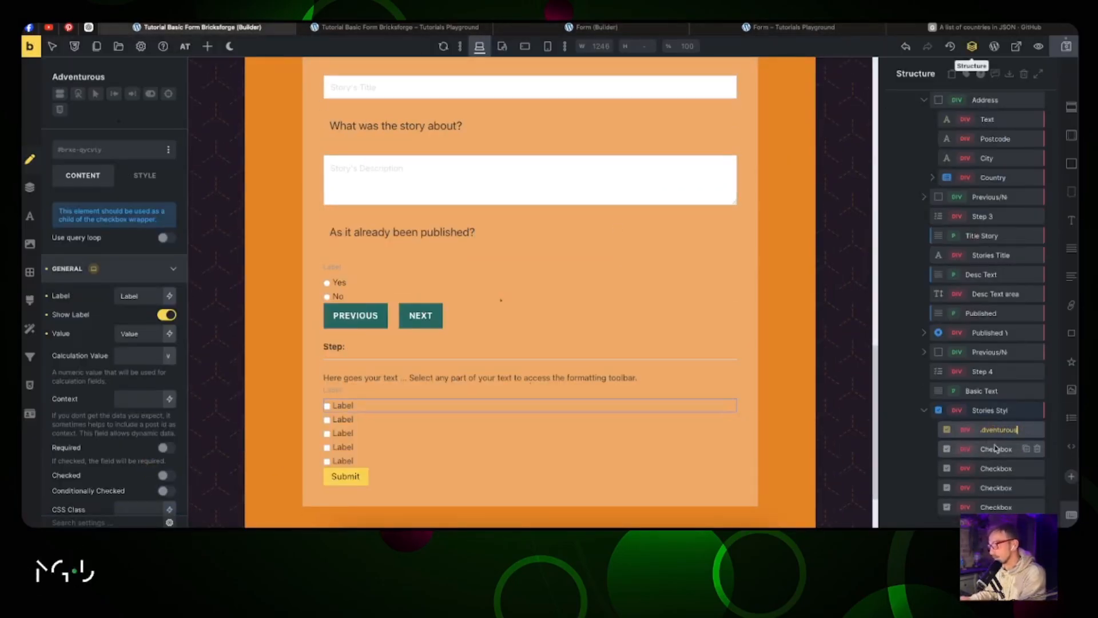
double_click(995, 449)
text(Fairytales)
double_click(995, 468)
text(Mystery)
click(595, 27)
click(197, 27)
double_click(985, 489)
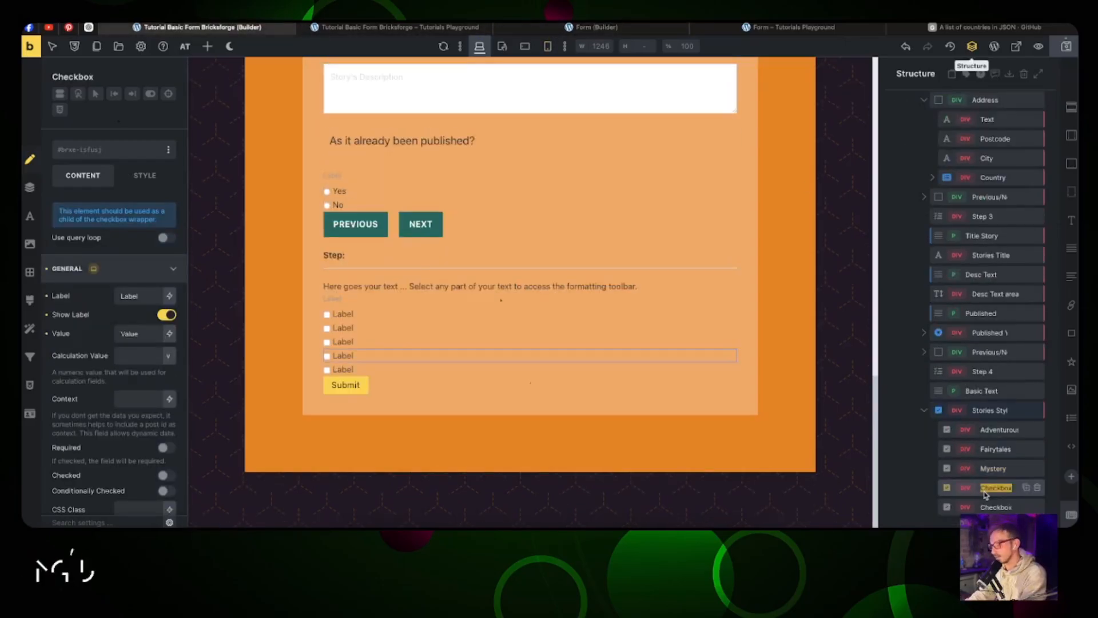
text(Comic)
double_click(992, 507)
text(Novel)
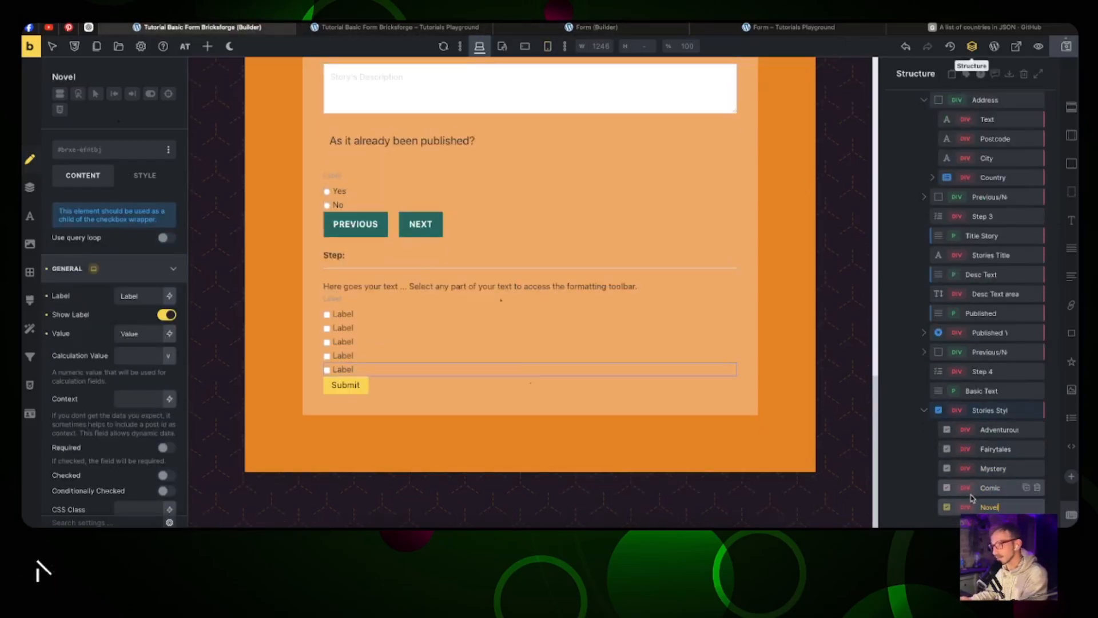
Step: Inspect the reference form's Favorite Book Styles field and its ID
click(990, 410)
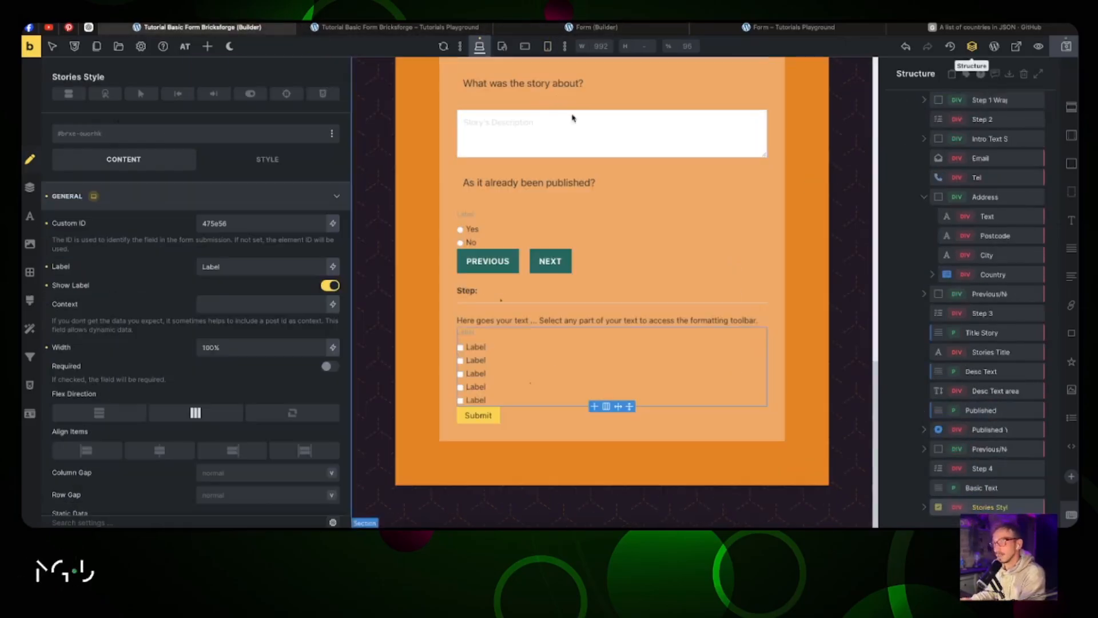
click(595, 27)
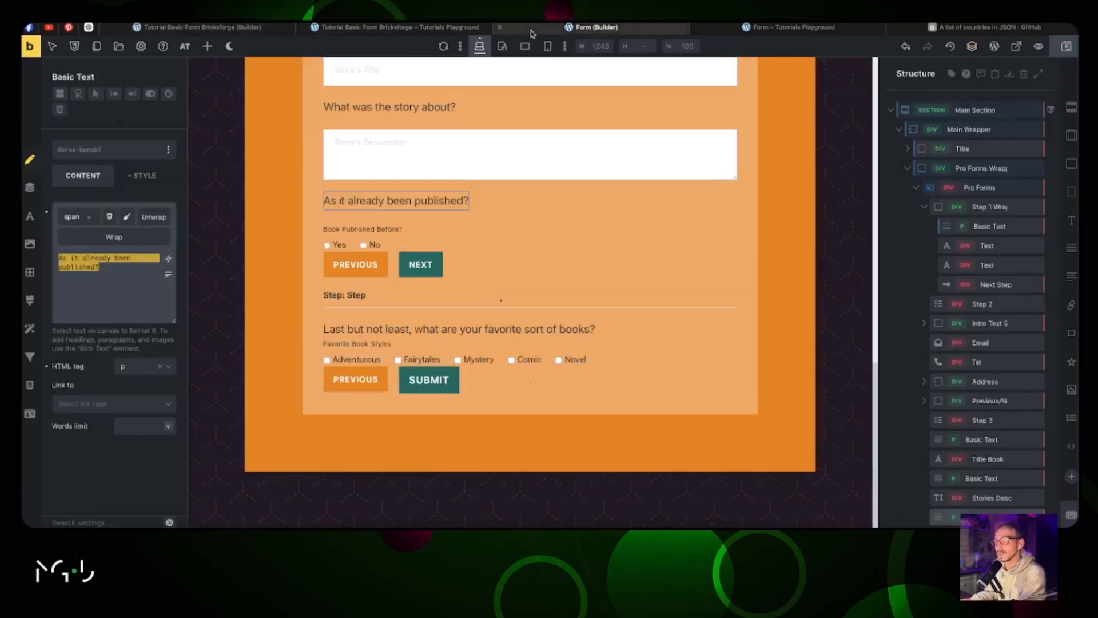
click(393, 356)
triple_click(255, 228)
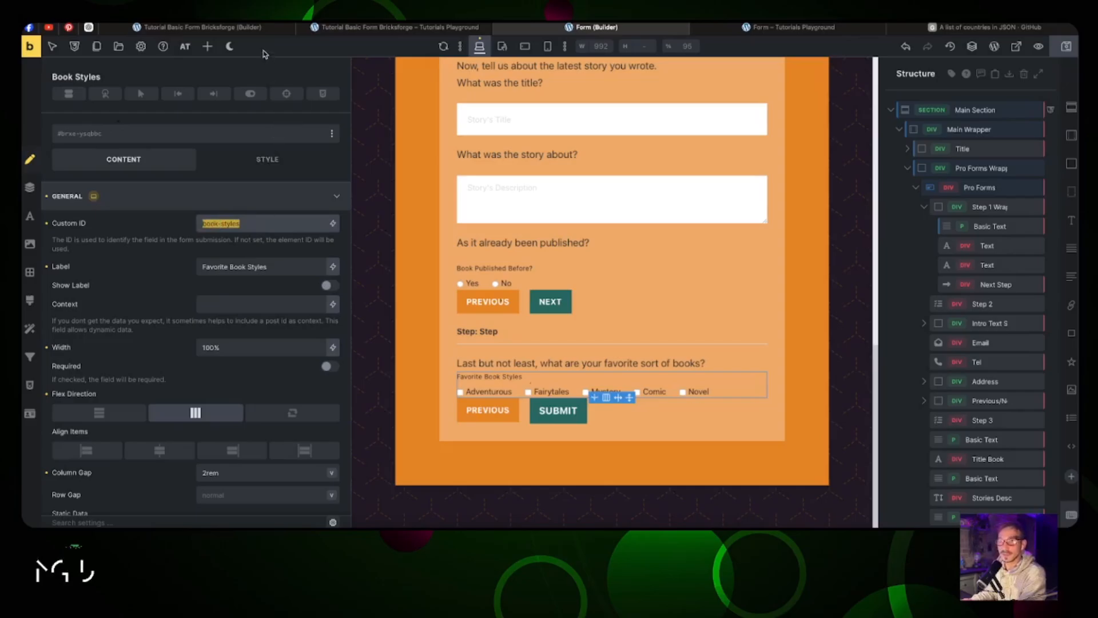
Step: Set the checkbox group ID to stories-style, hide its Story's Style label, and row its options with 2rem gap
click(314, 29)
click(278, 30)
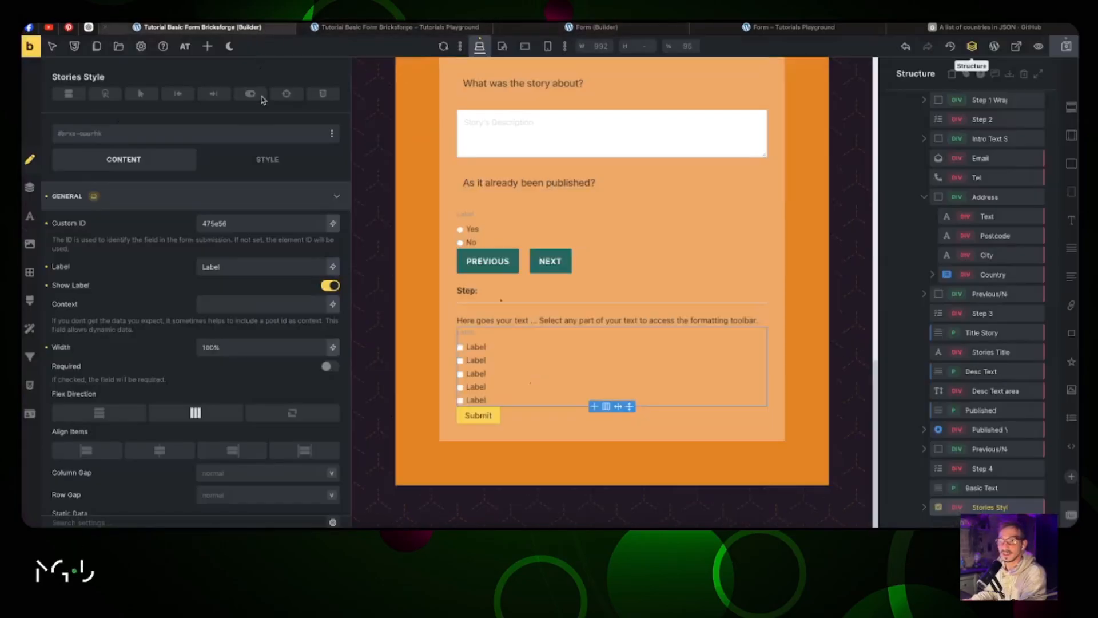
triple_click(237, 228)
text(sto)
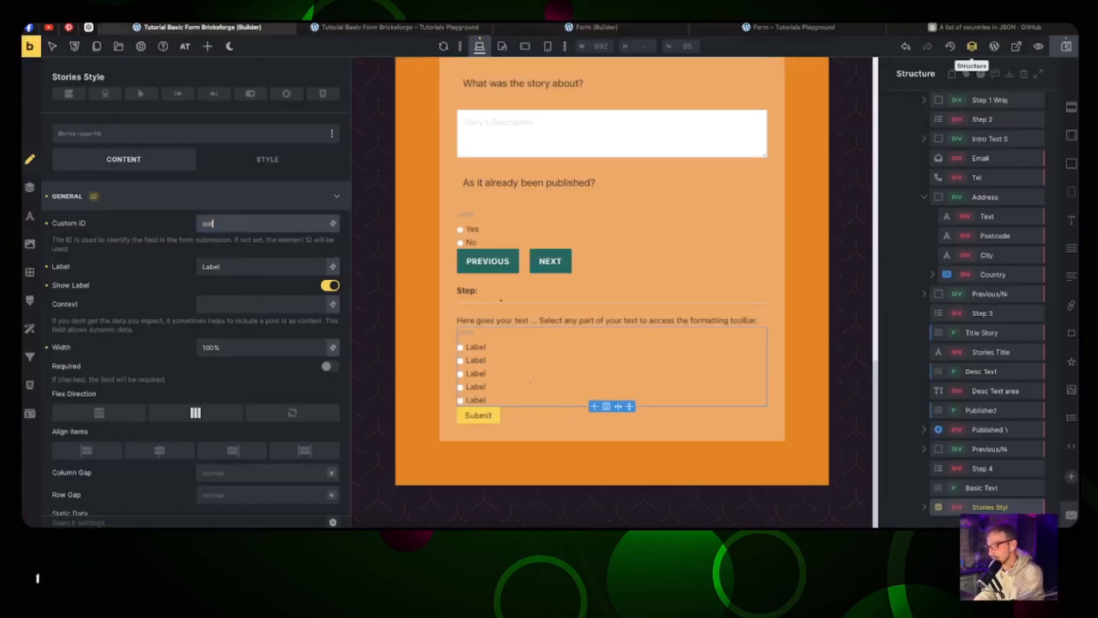
text(ries-style)
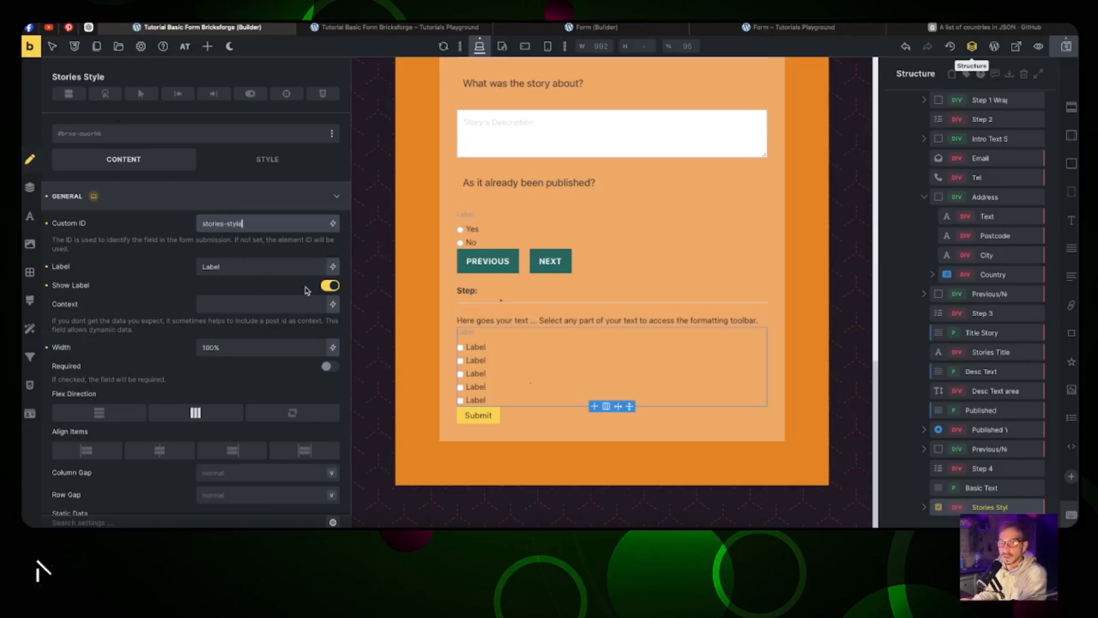
click(324, 286)
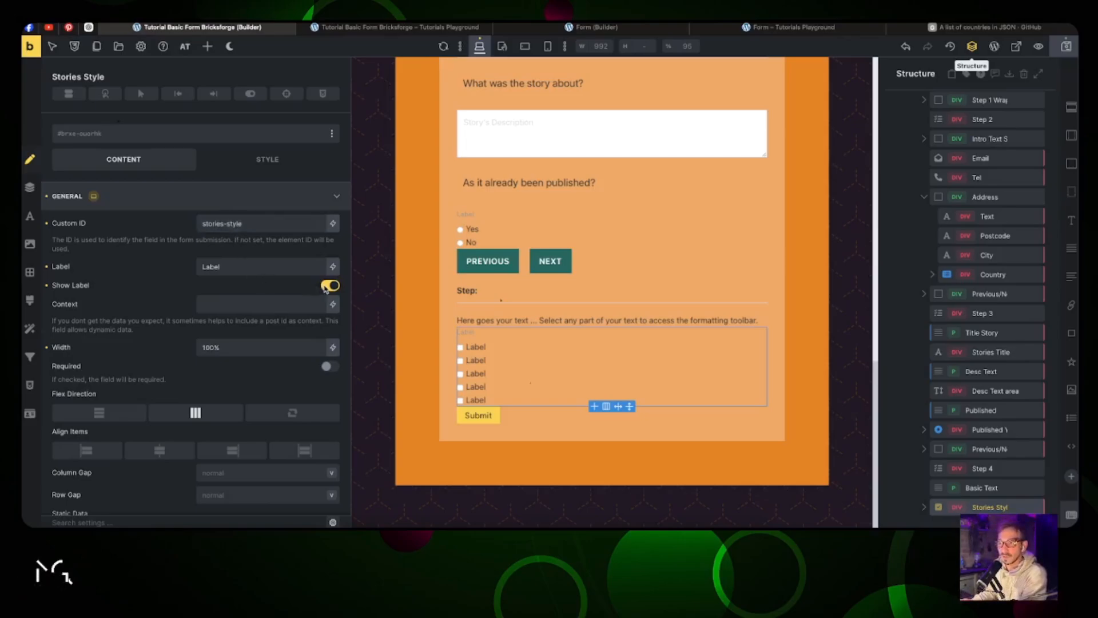
click(261, 271)
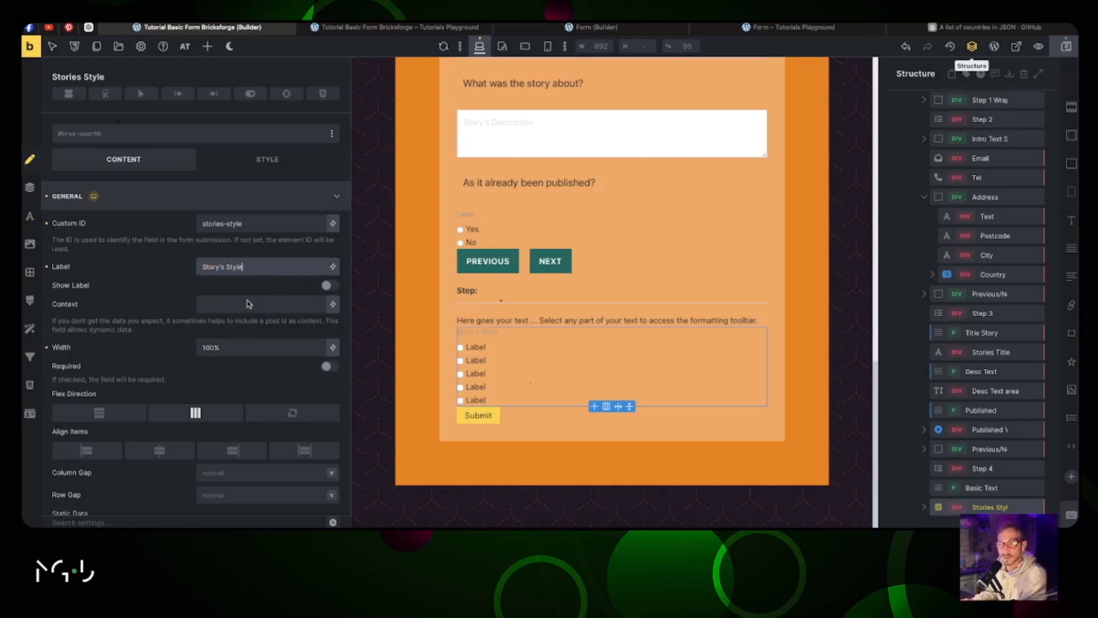
click(195, 409)
scroll(171, 389, down, 4)
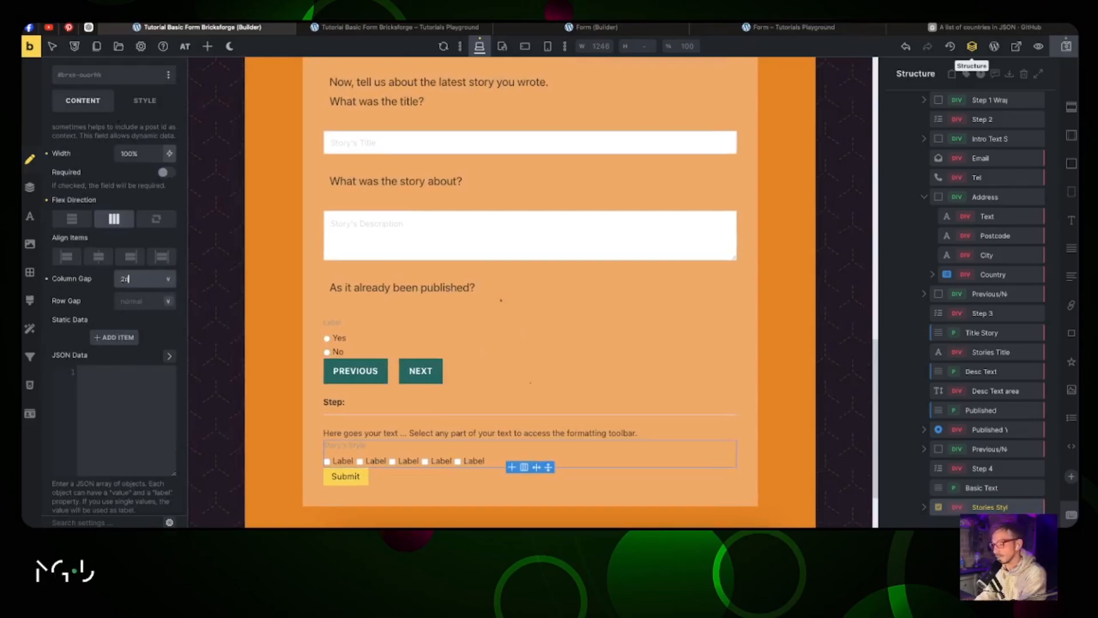
text(2rem)
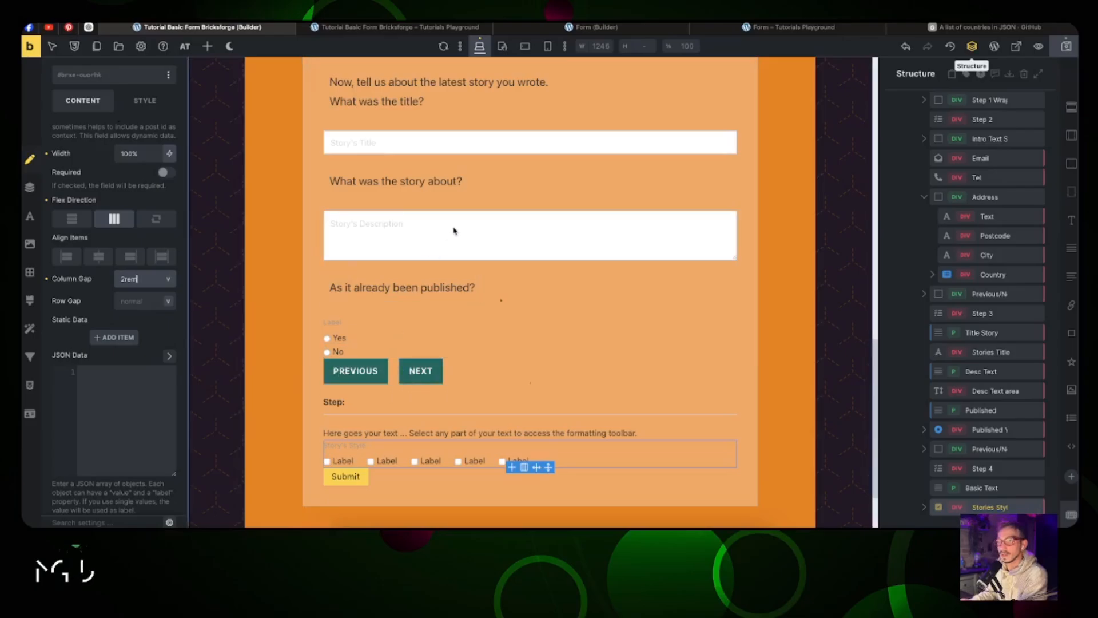
scroll(466, 195, up, 1)
scroll(461, 177, down, 3)
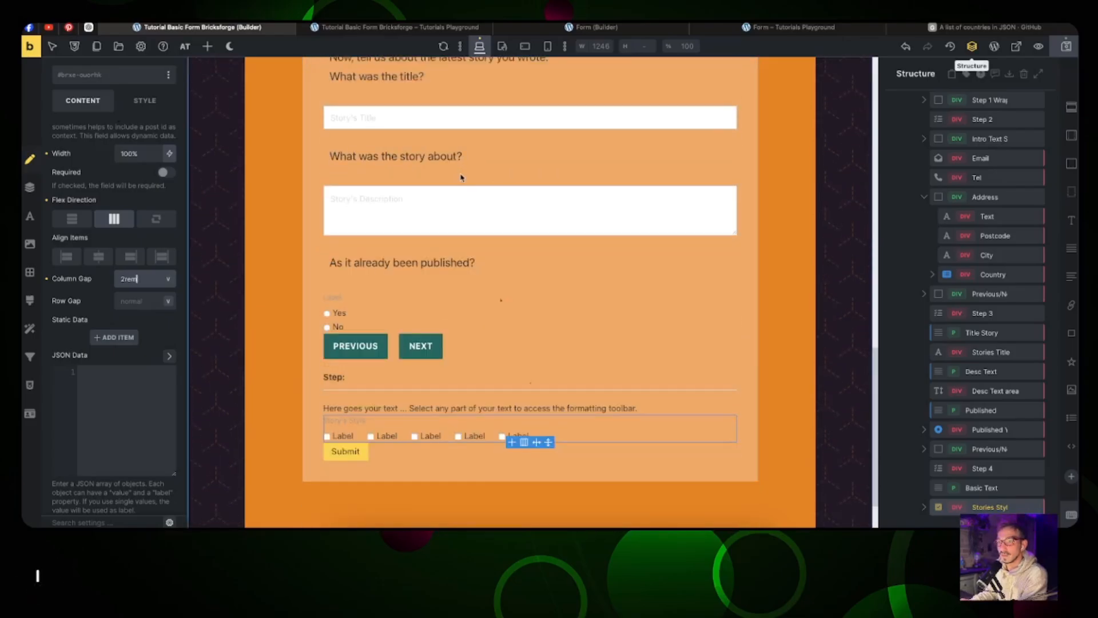
scroll(461, 179, up, 4)
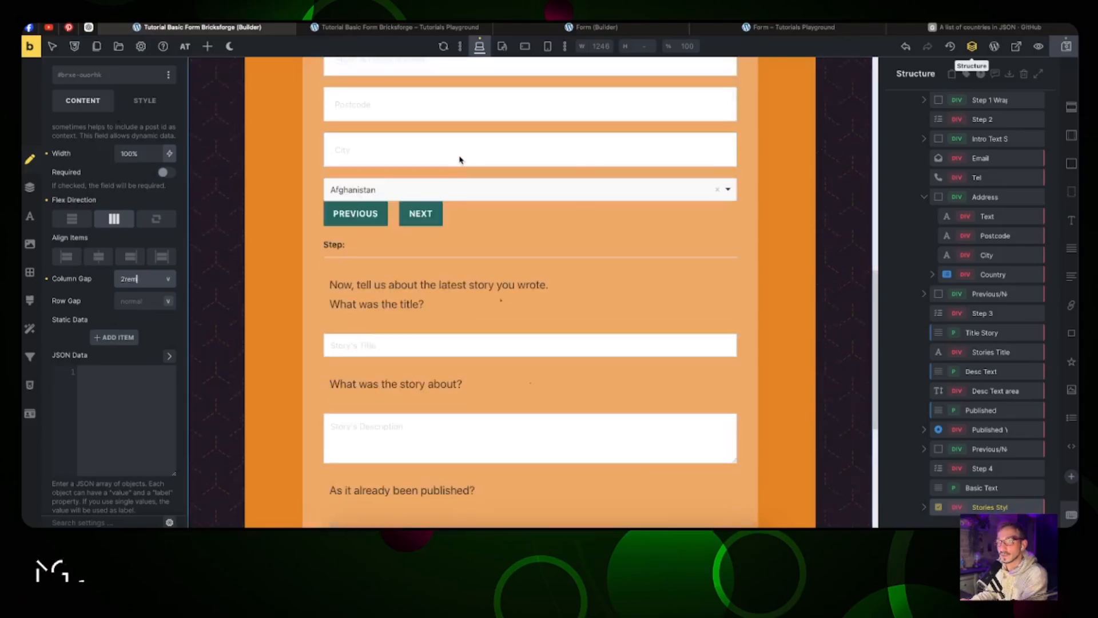
Step: Copy the City field's styles and paste them onto the story title and description fields
right_click(459, 160)
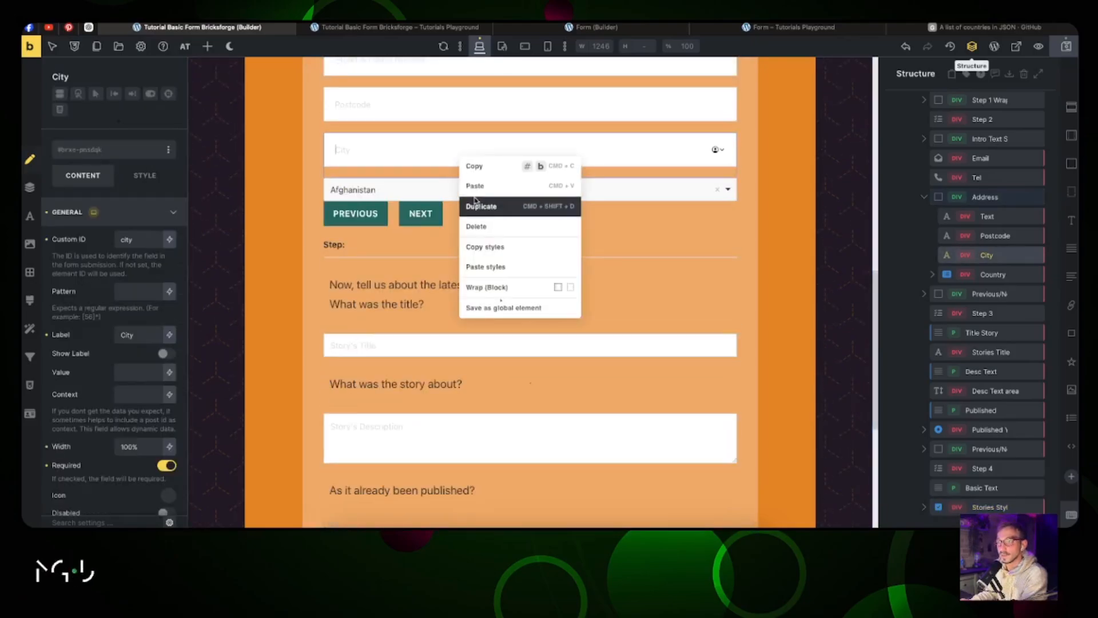
click(479, 248)
right_click(442, 345)
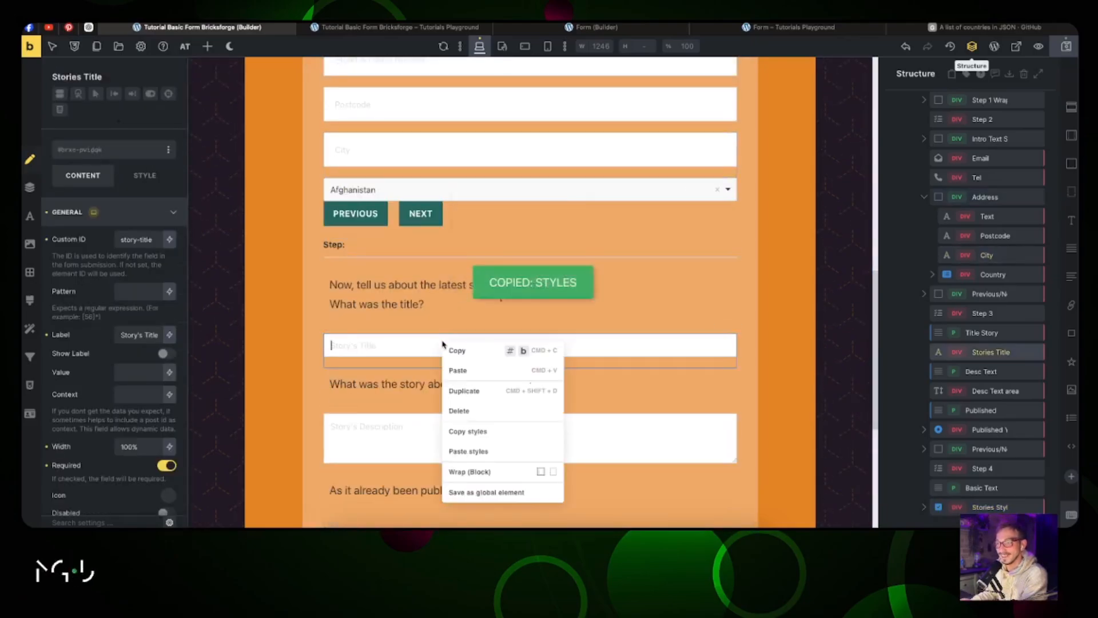
click(453, 451)
right_click(444, 439)
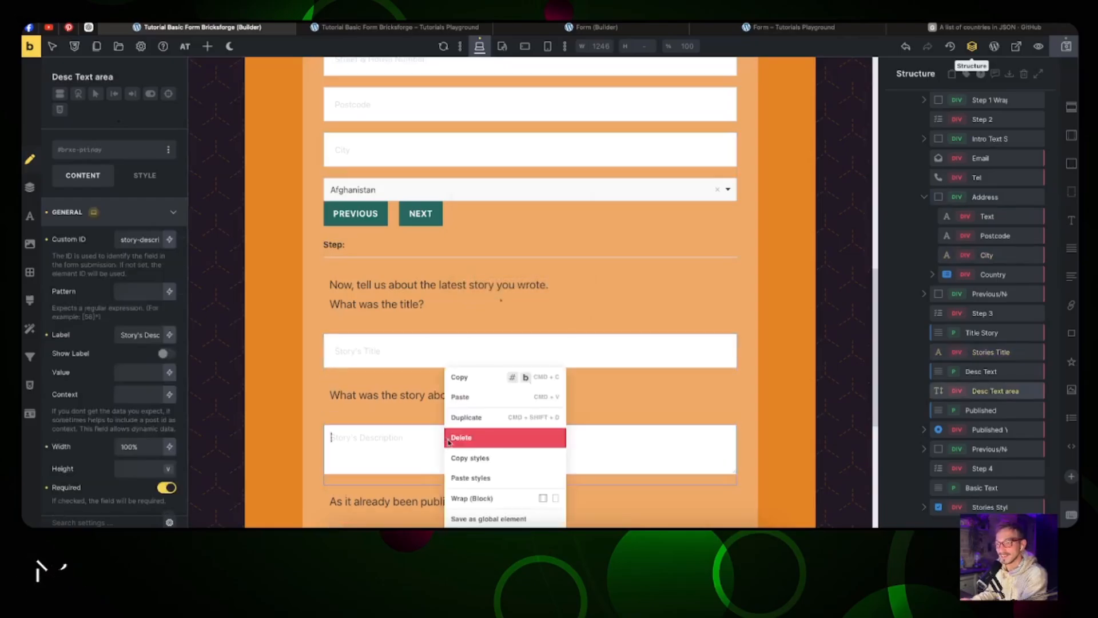
click(460, 474)
scroll(449, 387, down, 5)
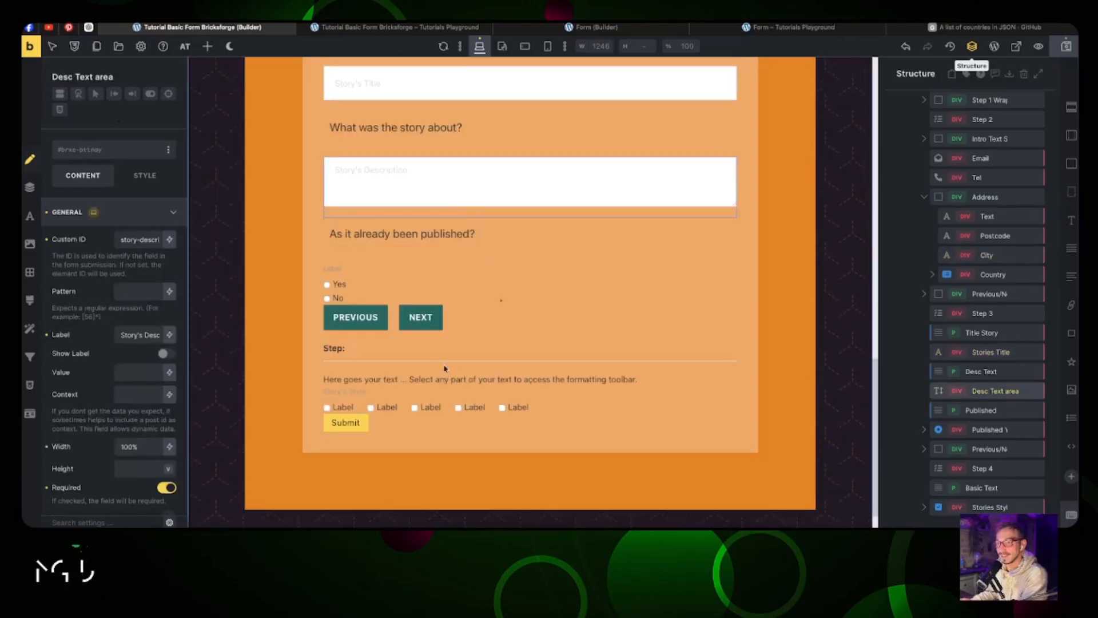
Step: Lay the Yes/No radios out in a row with label Published and a 2rem column gap
click(344, 276)
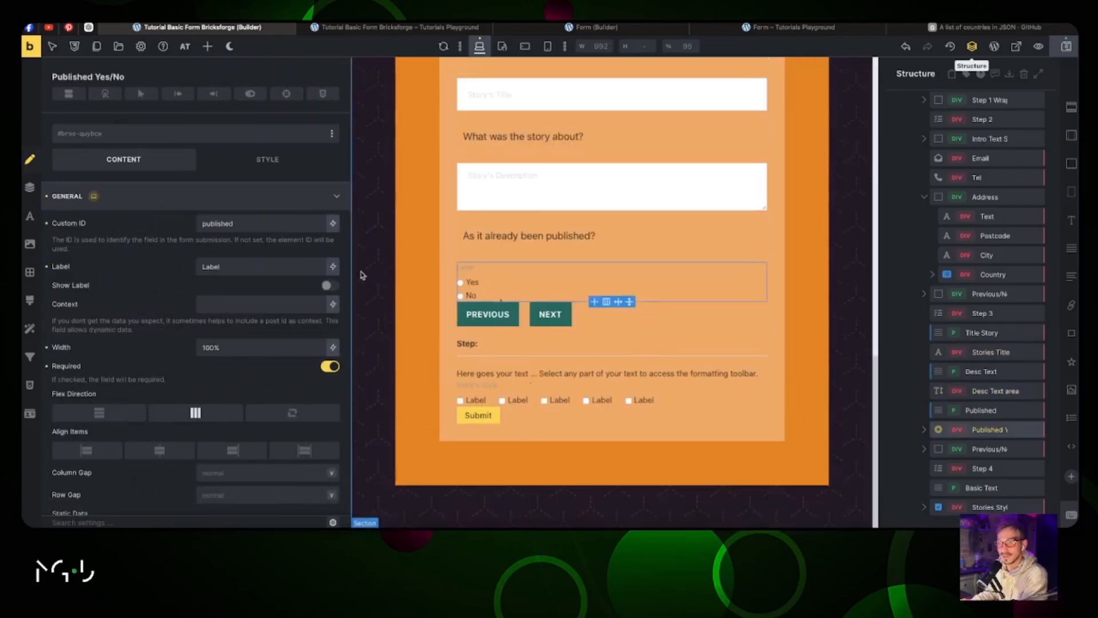
click(205, 410)
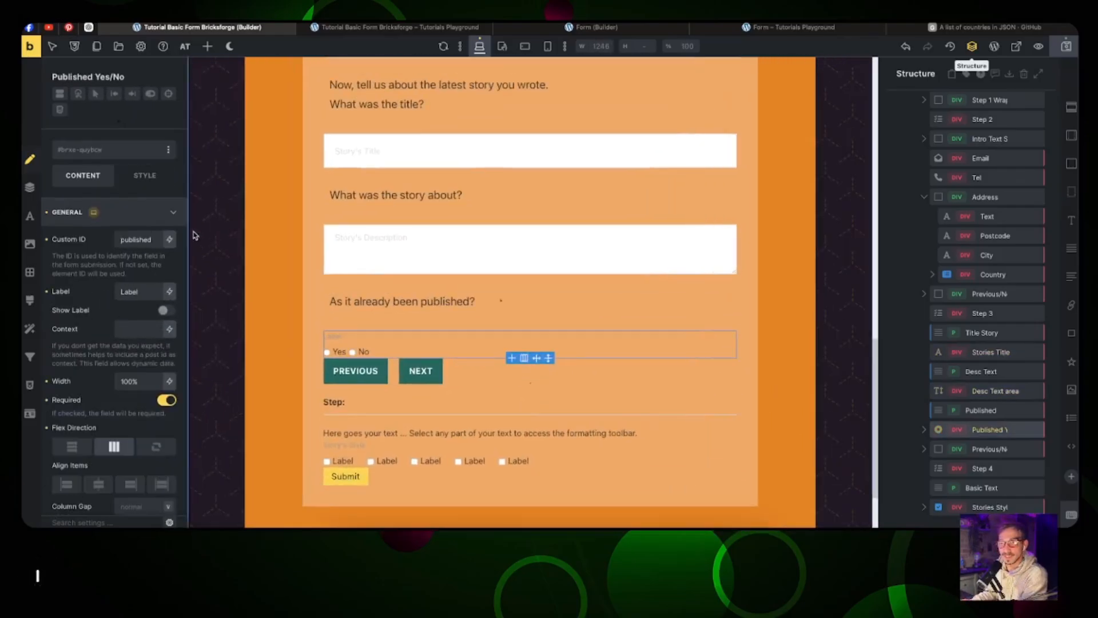
double_click(142, 295)
text(Published)
scroll(115, 351, down, 2)
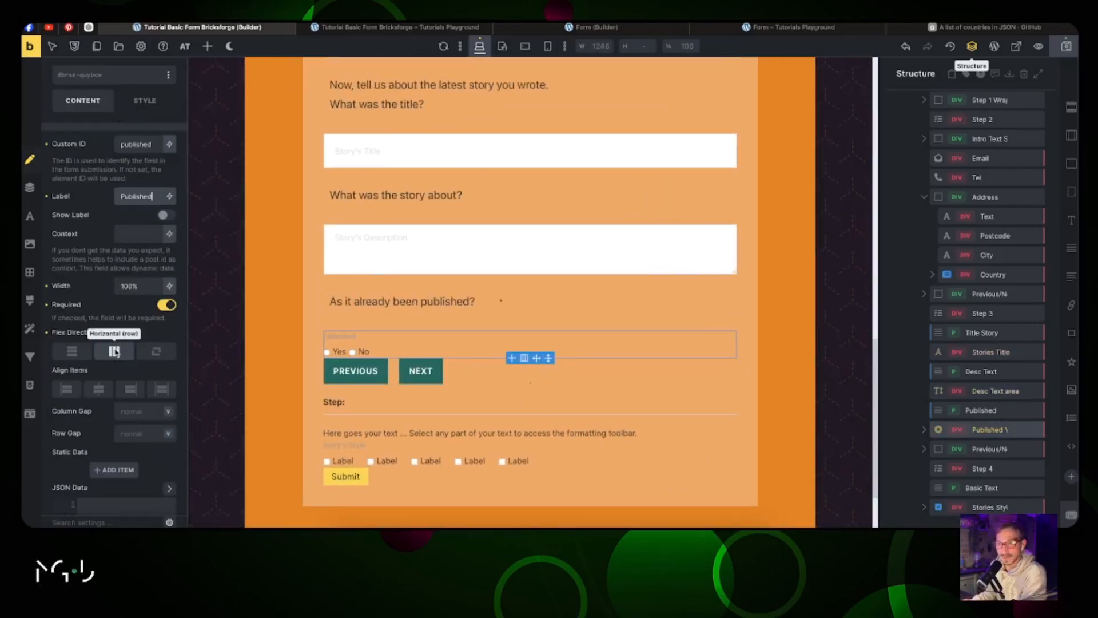
click(141, 411)
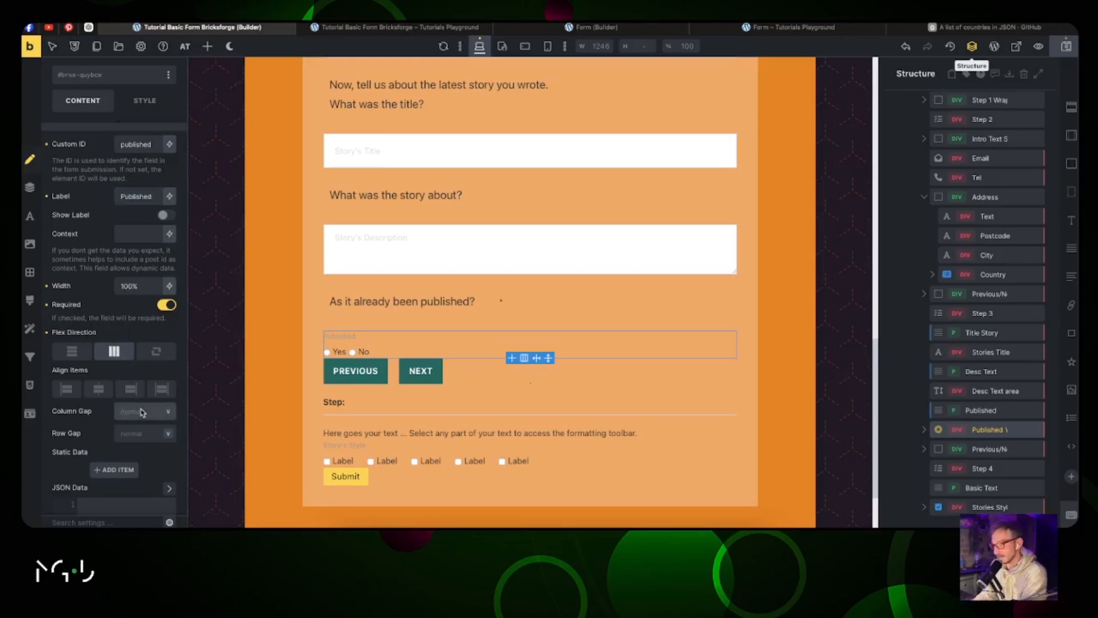
text(2rem)
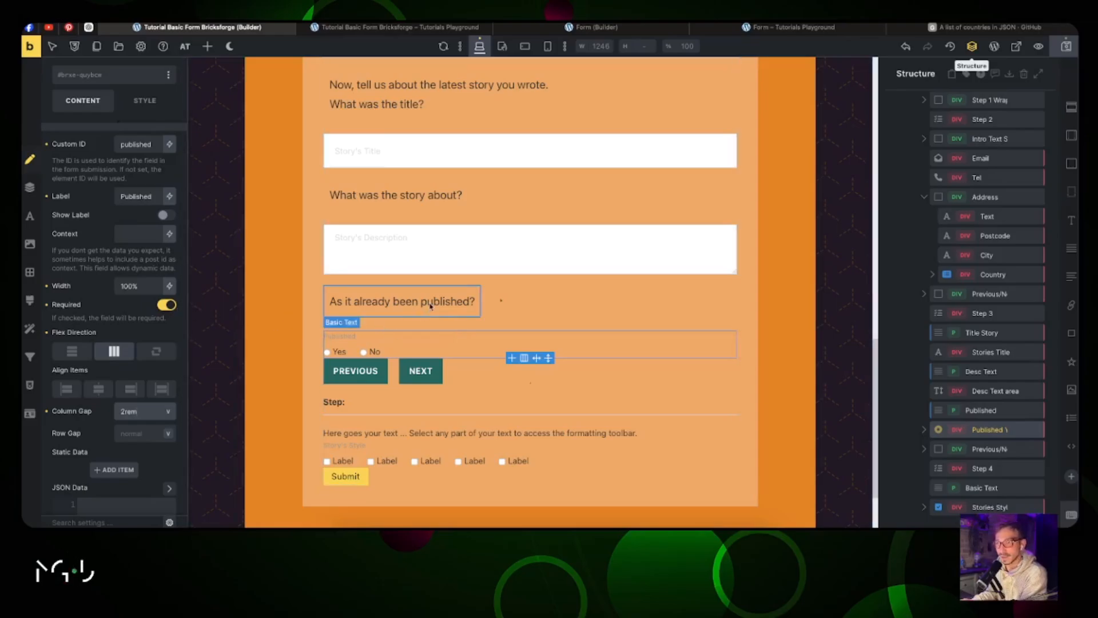
scroll(430, 306, down, 3)
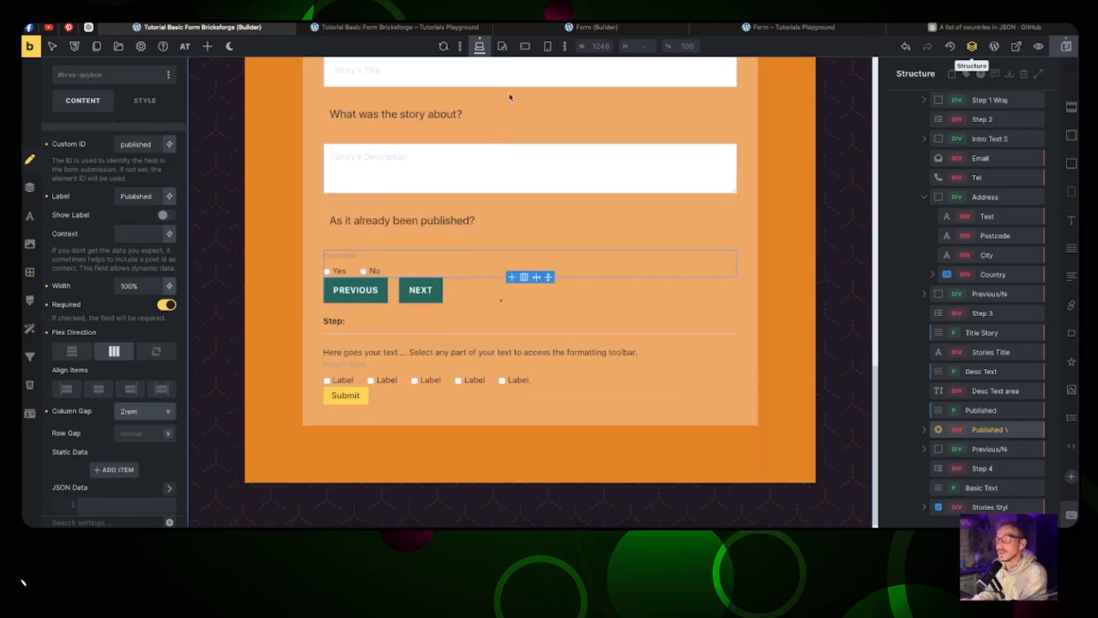
Step: Paste the published question's text styles onto the favorite books question
click(595, 27)
click(535, 365)
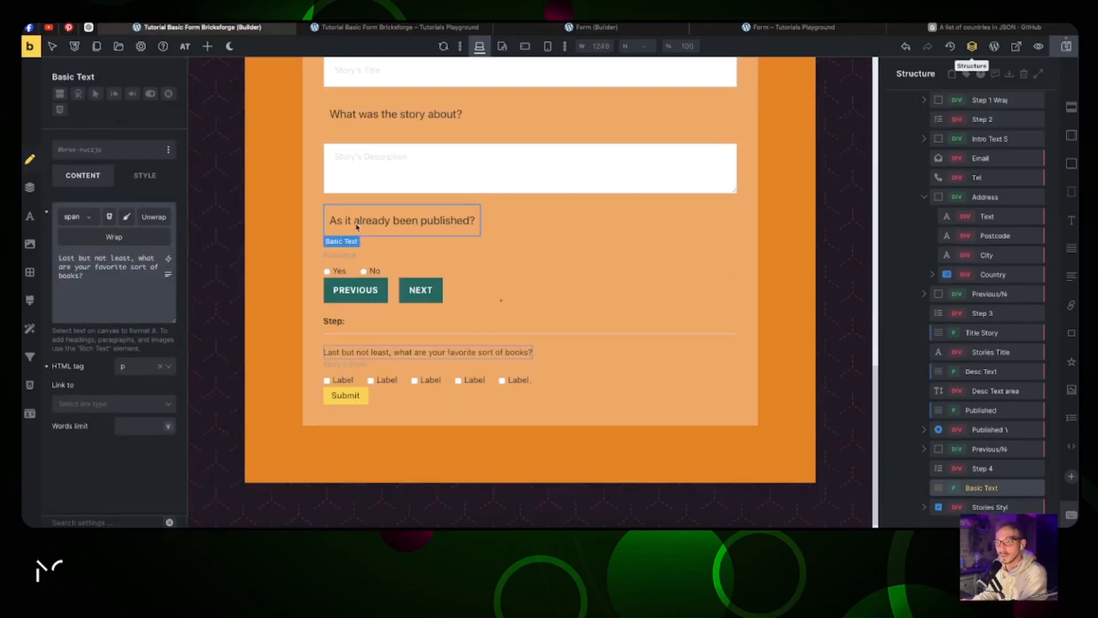
right_click(357, 227)
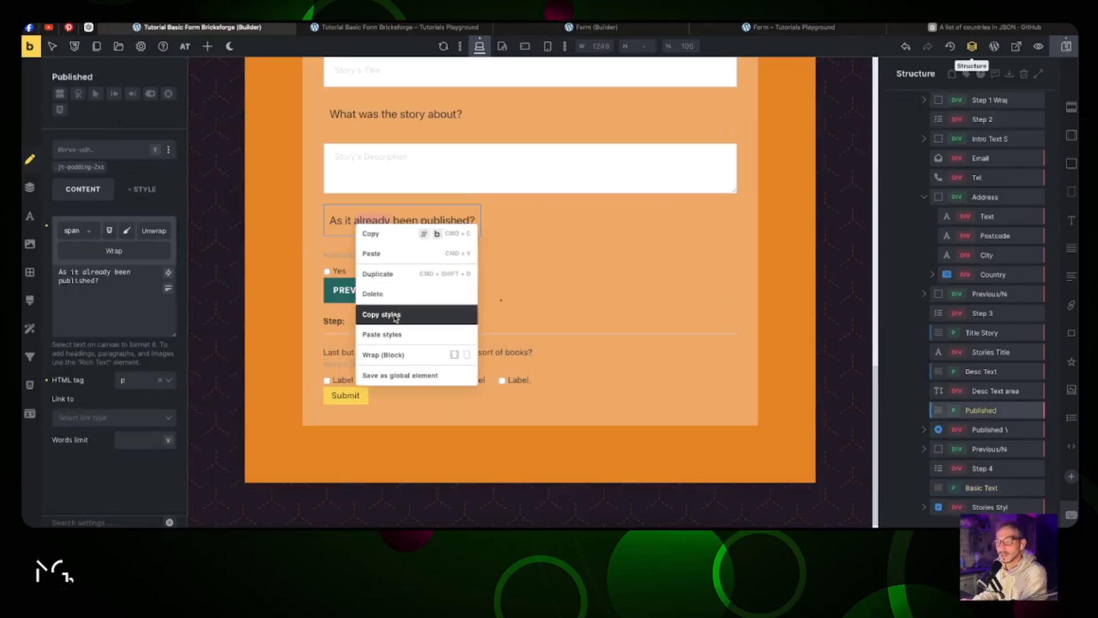
click(400, 315)
right_click(416, 355)
click(463, 466)
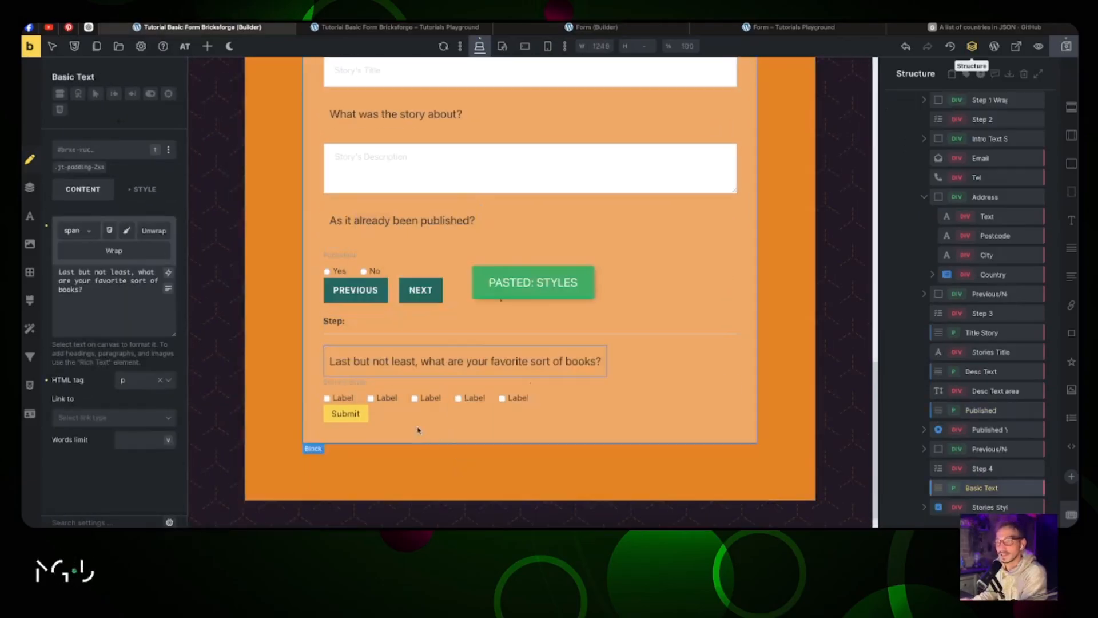
Step: Label the first two Stories Style checkboxes Adventurous and Fairytales, with matching values
click(350, 391)
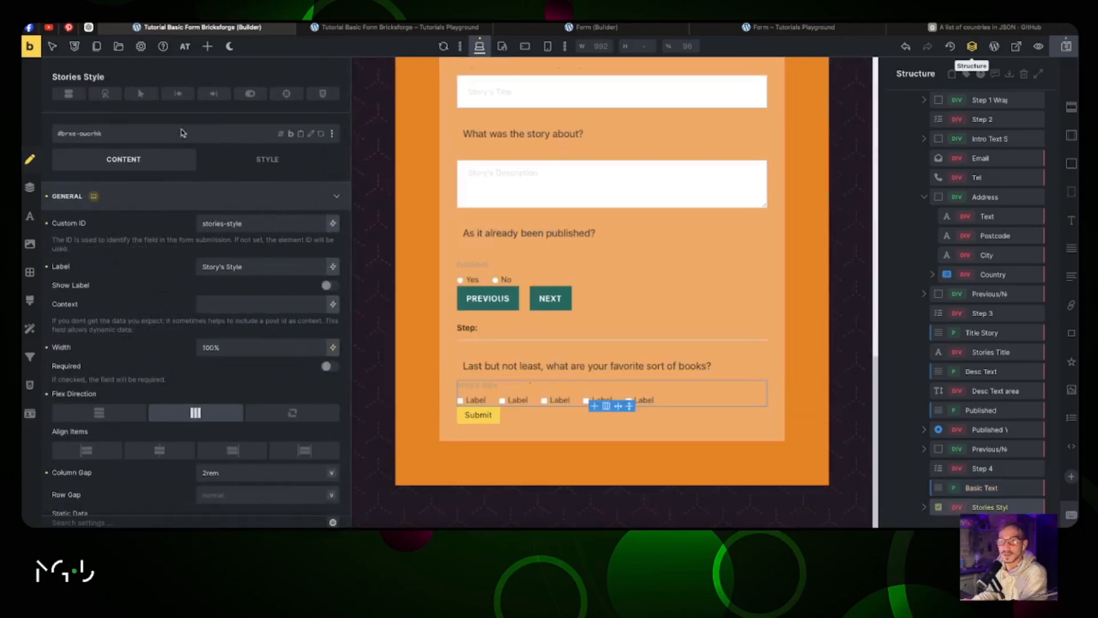
click(472, 405)
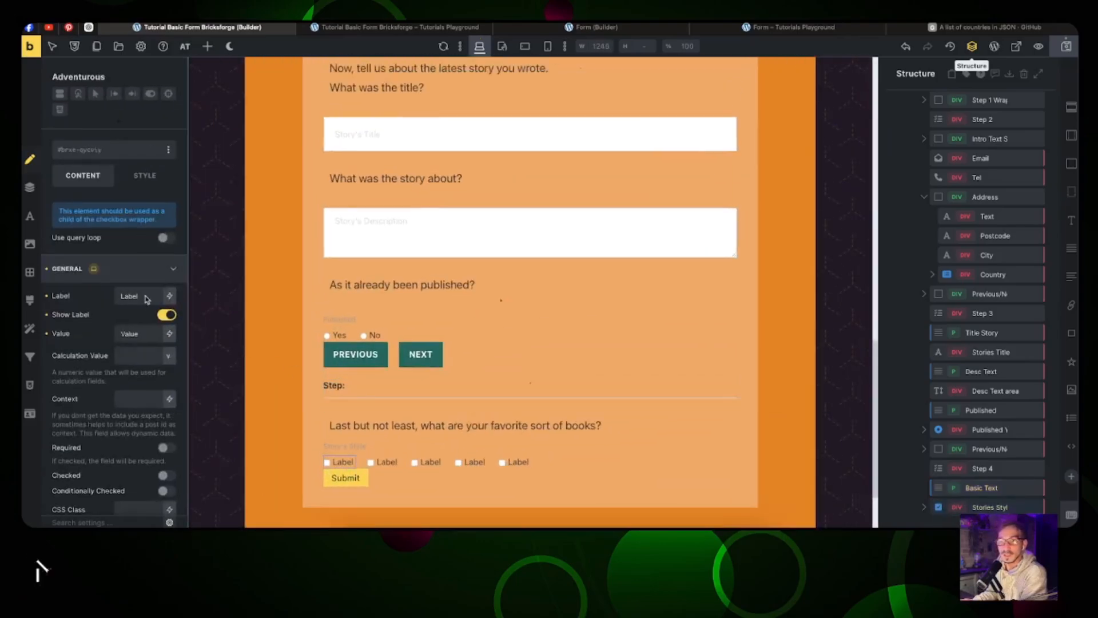
double_click(147, 300)
text(Advent)
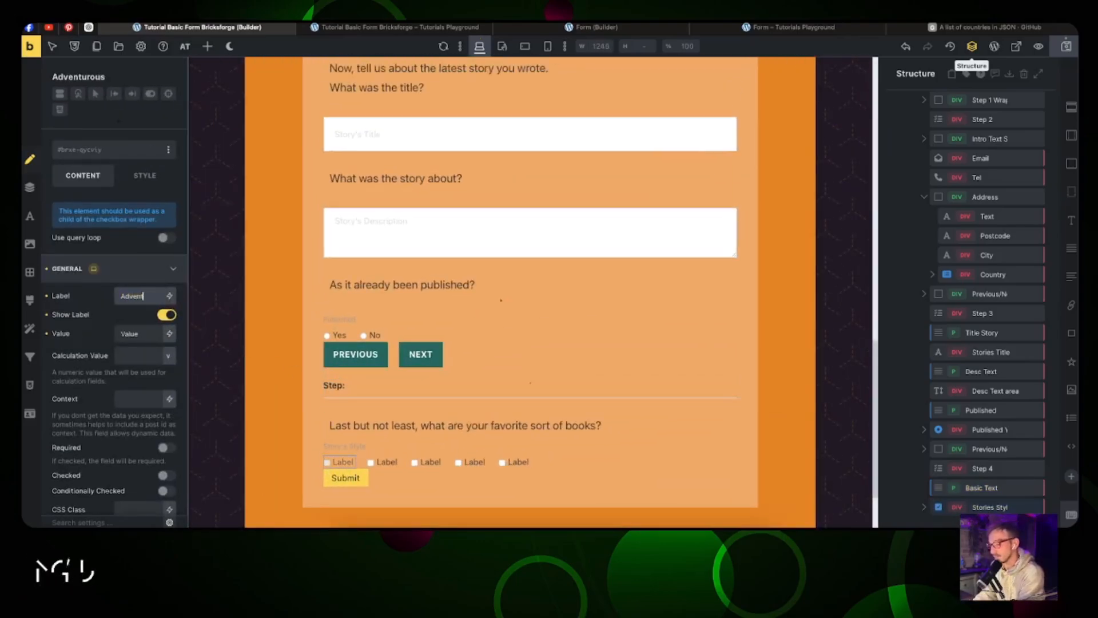
text(urous)
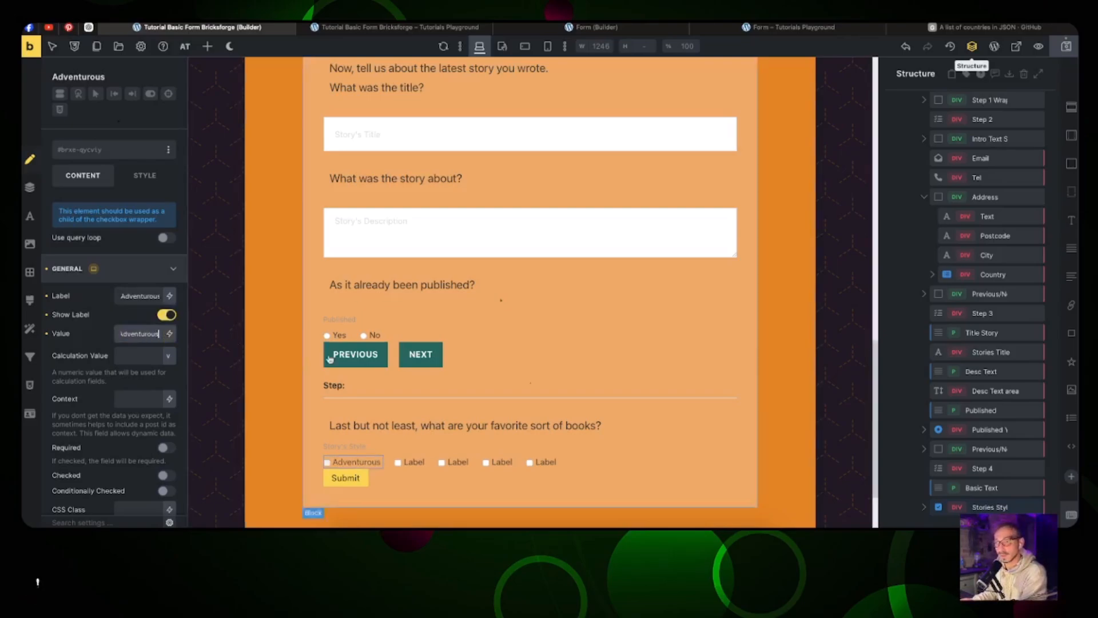
click(416, 462)
double_click(129, 297)
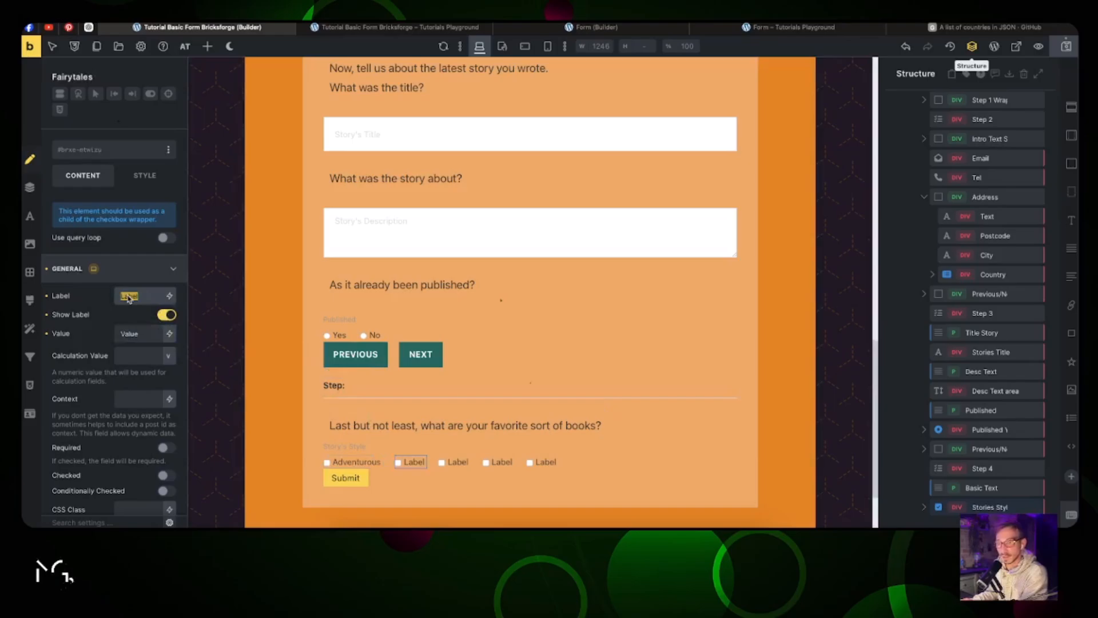
key(Tab)
key(super+v)
Step: Label the next checkboxes Mystery and Comic, pasting each label into its value
click(468, 462)
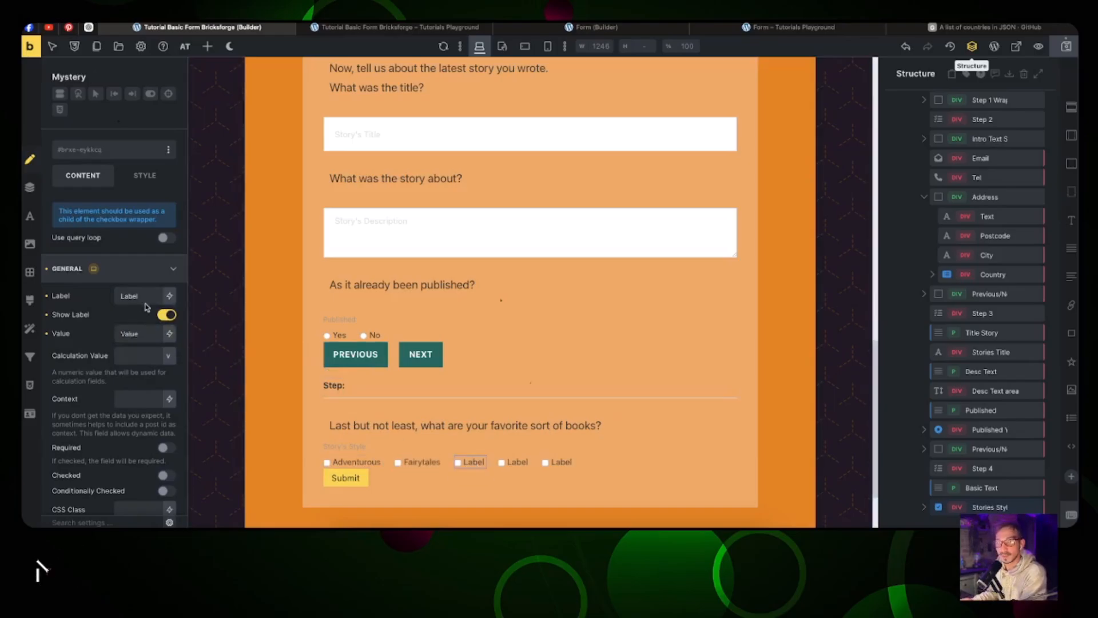
double_click(135, 297)
text(Mystery)
key(super+a)
key(super+v)
click(517, 464)
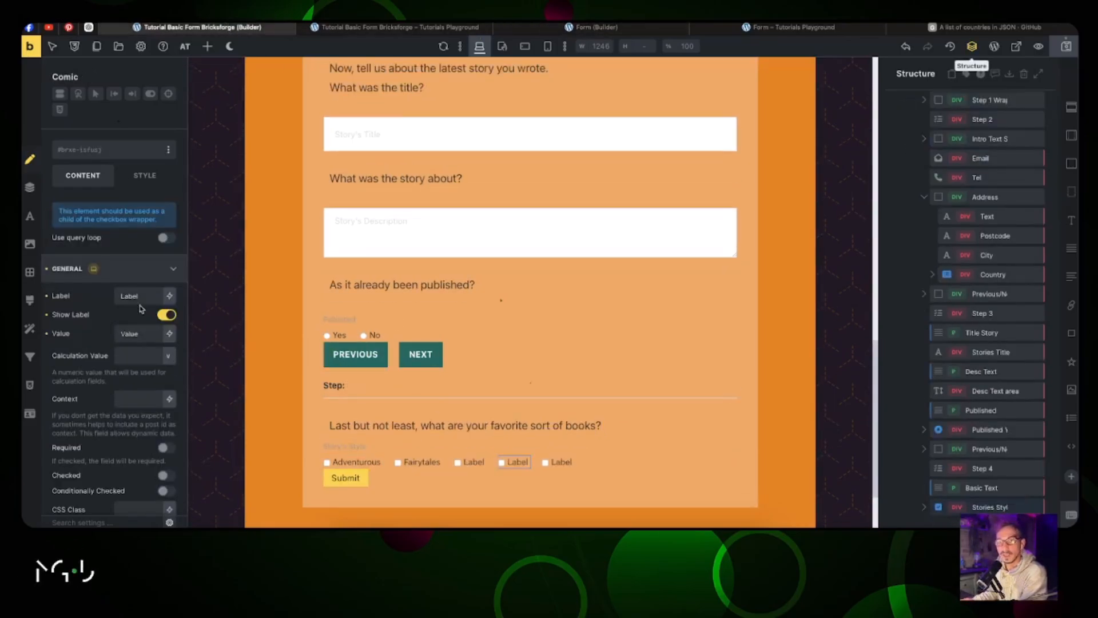
double_click(134, 297)
text(Comic)
key(super+a)
double_click(134, 335)
key(super+v)
Step: Label the last checkbox Novel and copy Novel into its value field
click(573, 462)
double_click(135, 296)
text(Novel)
key(super+a)
key(super+c)
key(Tab)
key(super+v)
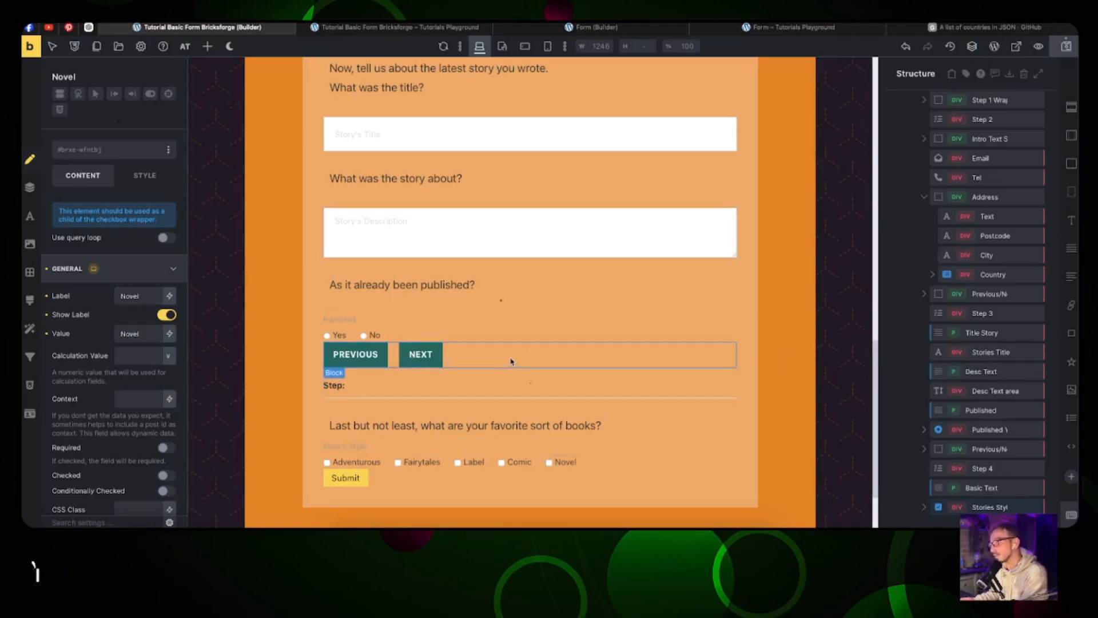
Step: Copy the Previous/Next button group into the last step, outside the checkbox group
click(506, 359)
right_click(988, 450)
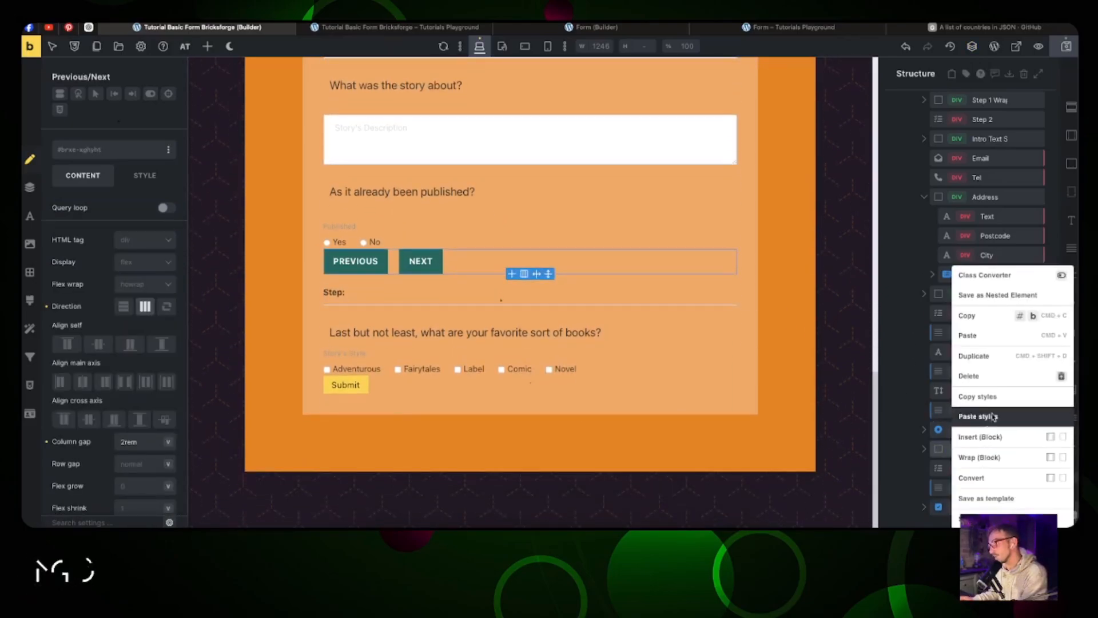
click(999, 318)
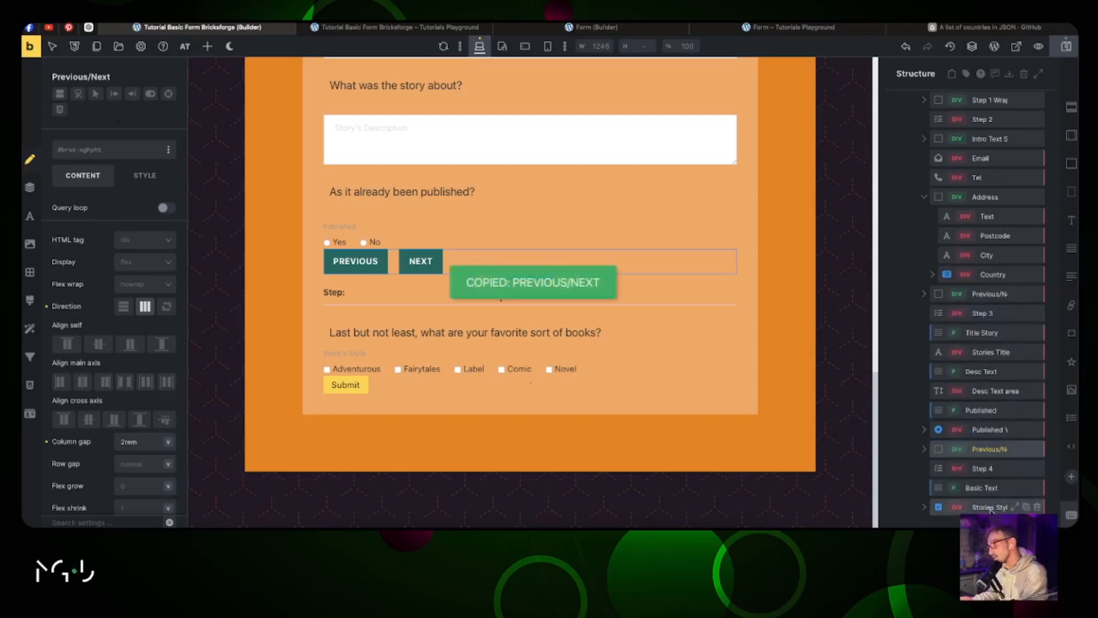
right_click(998, 507)
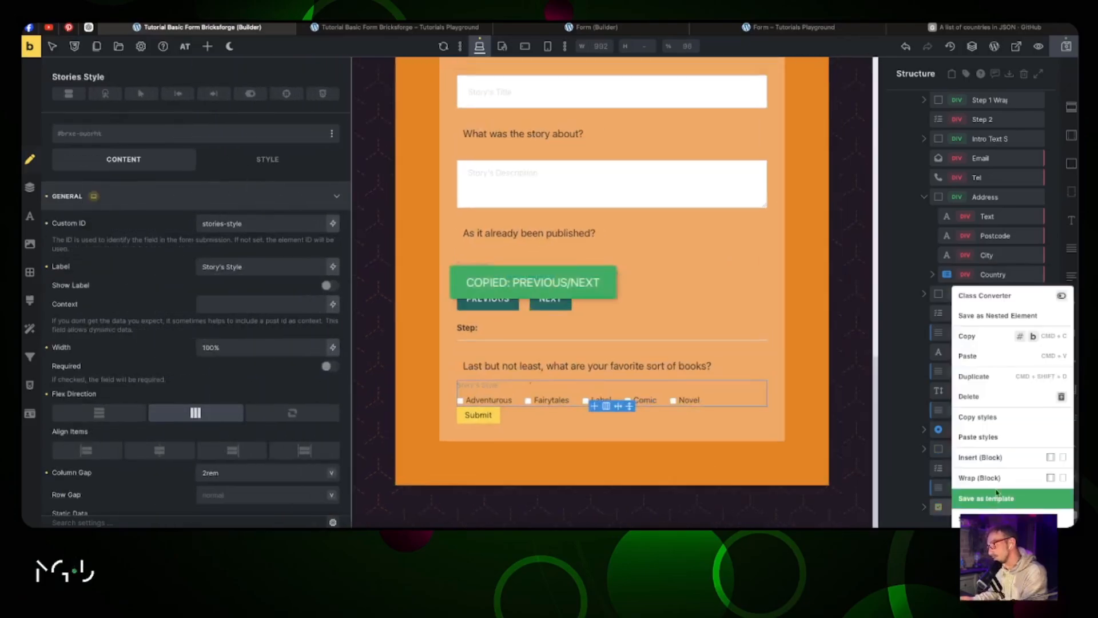
click(1001, 357)
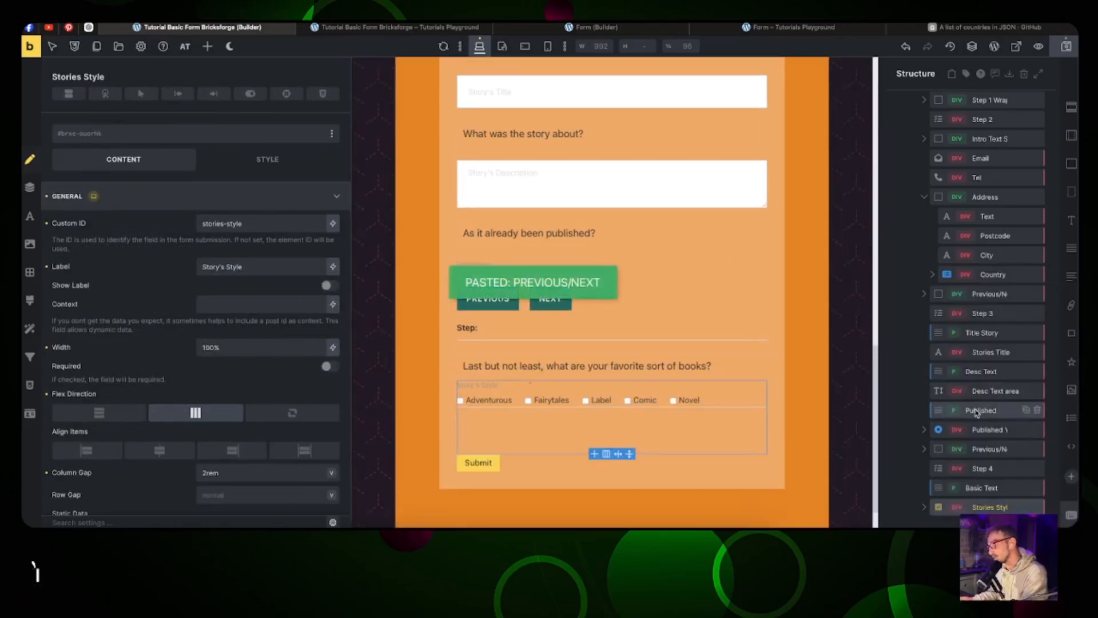
click(925, 508)
scroll(964, 451, down, 2)
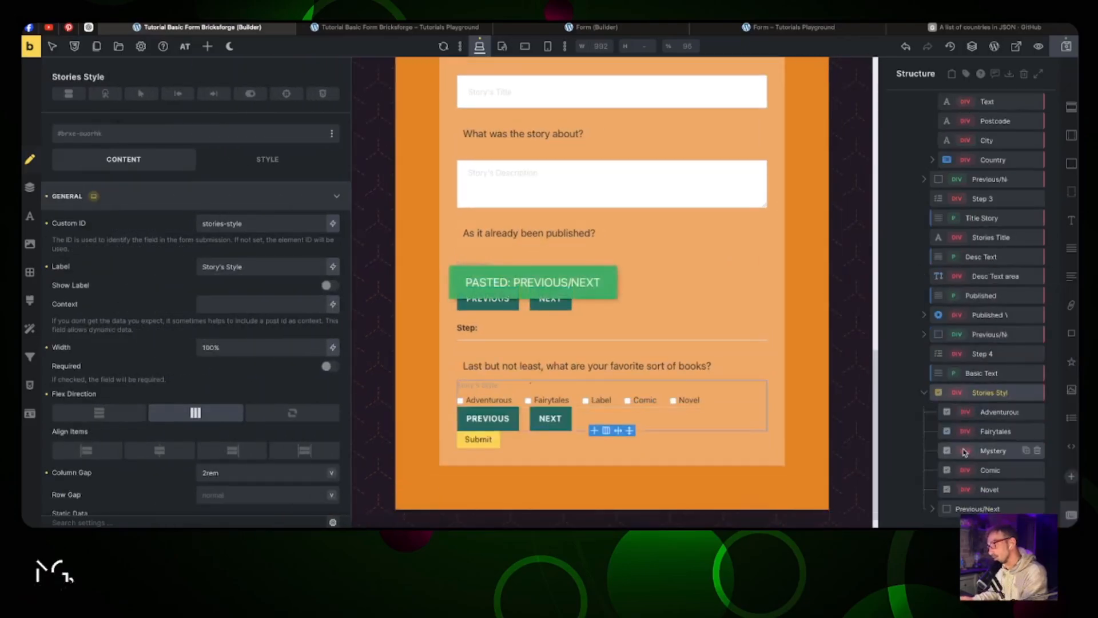
drag(955, 512, 936, 521)
Step: Rename the pasted group Previous/Submit and delete its Next button
click(970, 508)
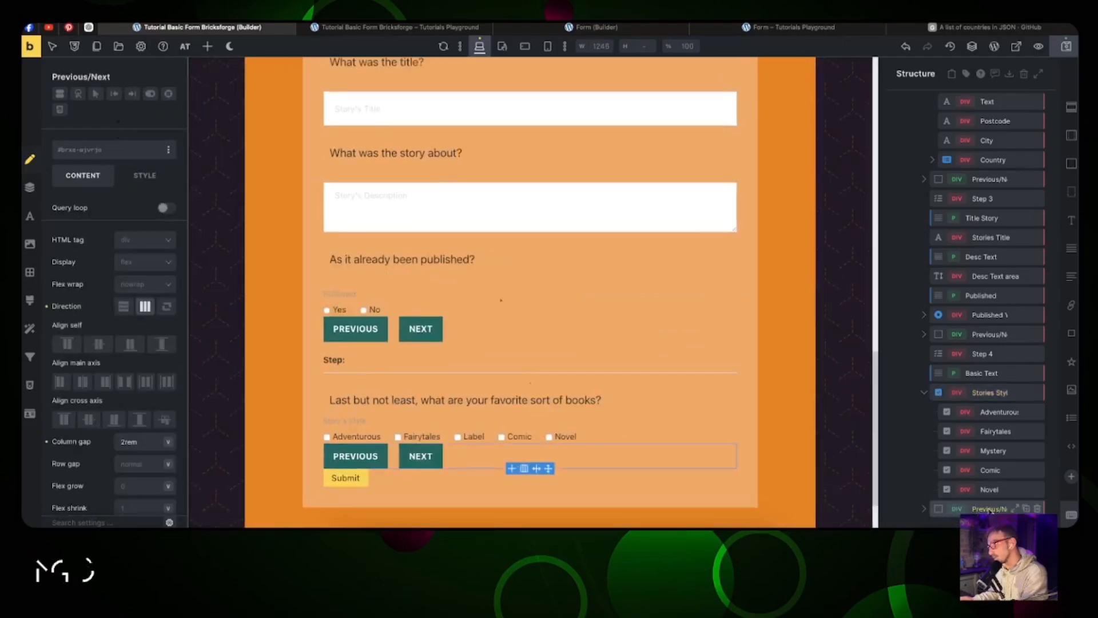
double_click(989, 509)
mouse_move(1002, 509)
mouse_down()
mouse_move(1024, 511)
mouse_move(993, 504)
mouse_up()
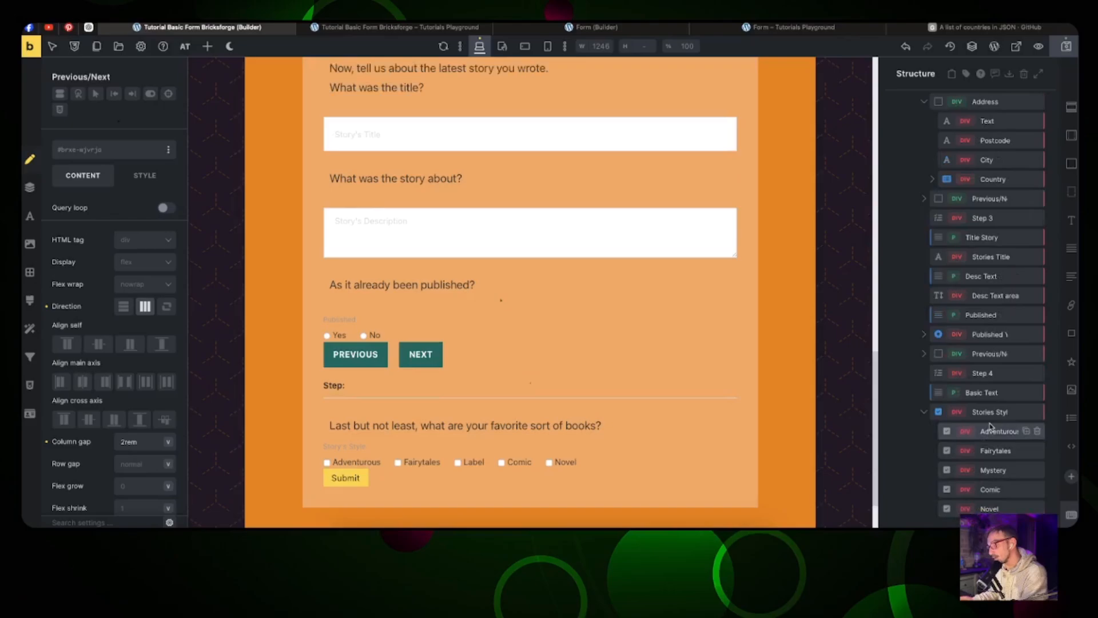
key(ctrl+z)
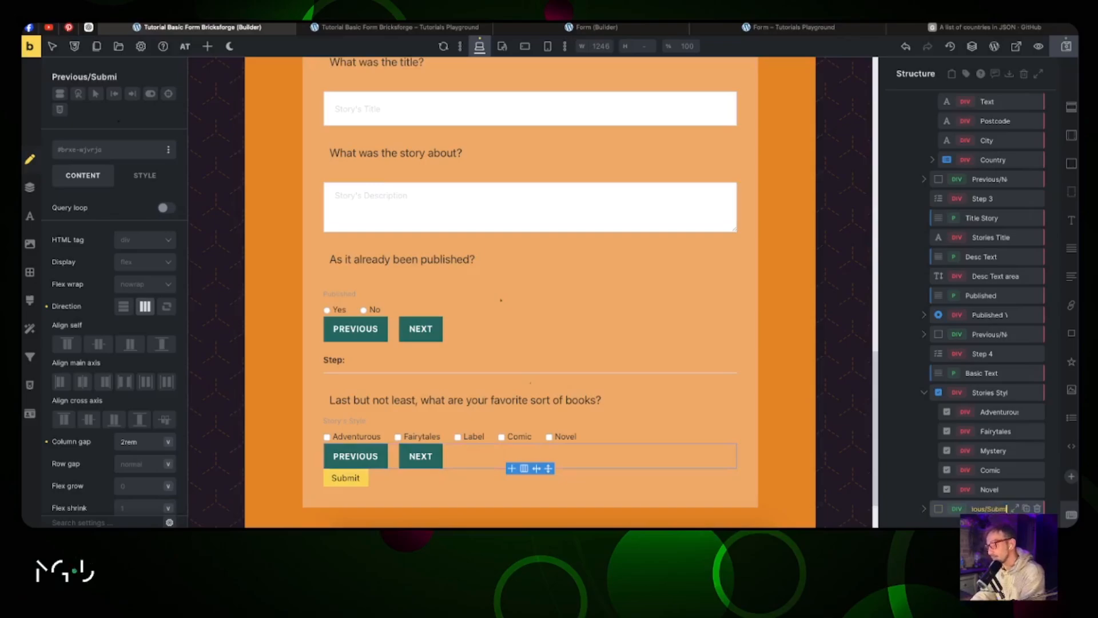
text(t)
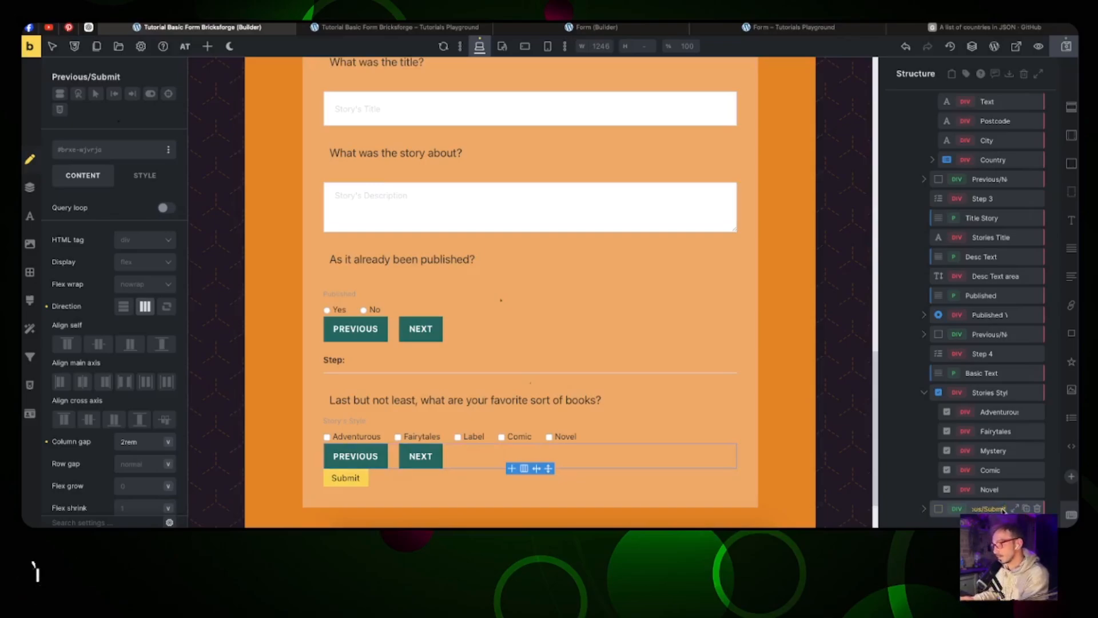
click(924, 509)
click(1037, 507)
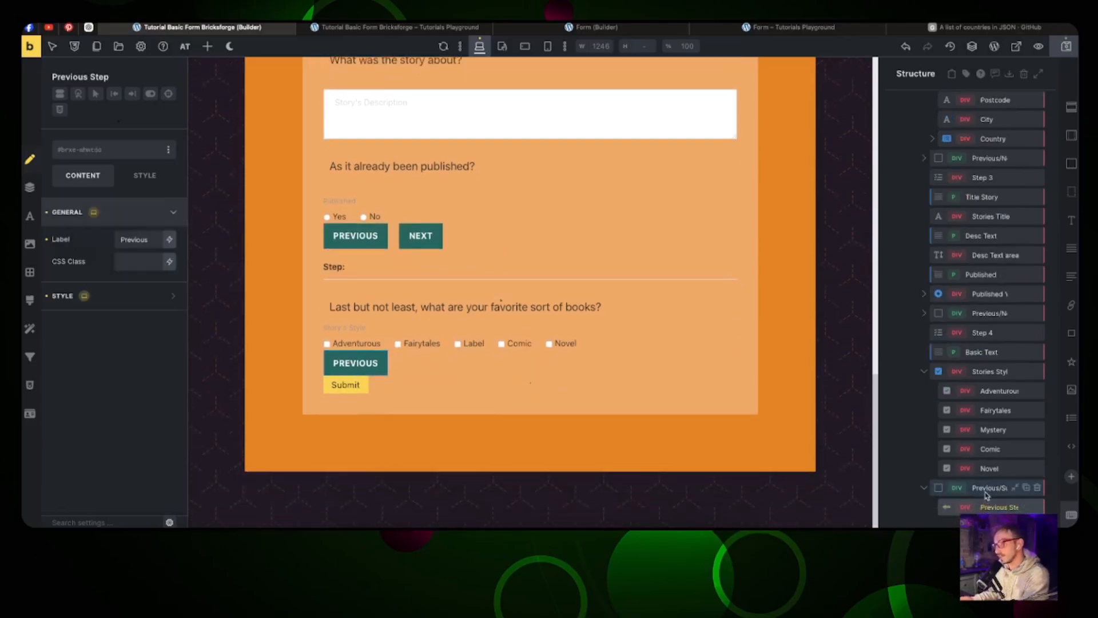
Step: Add a Submit Button element into the Previous/Submit group
click(988, 487)
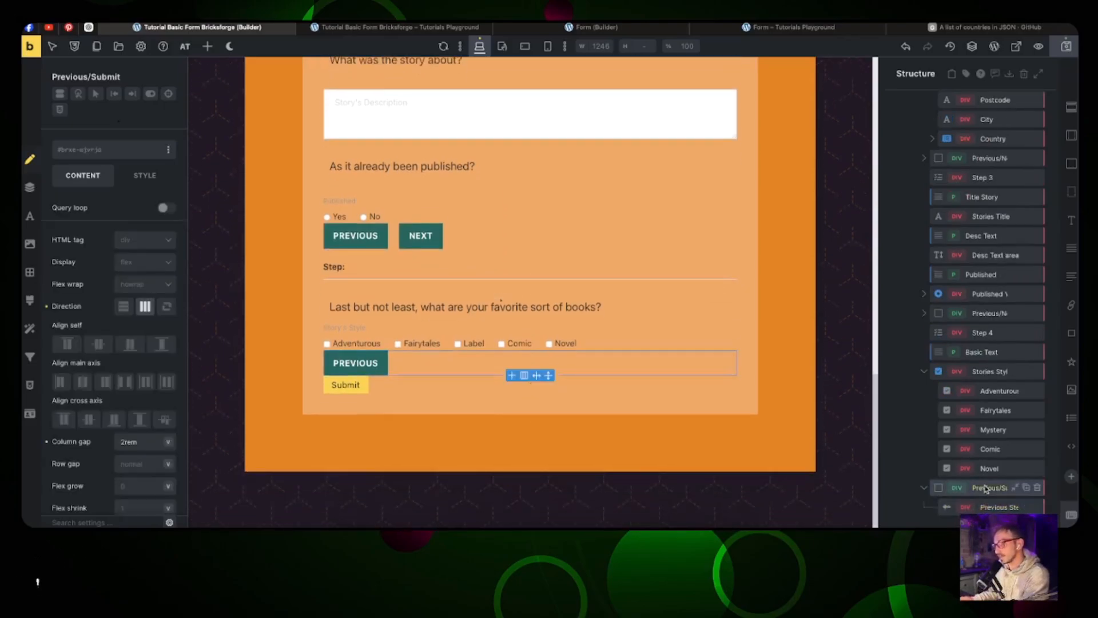
click(205, 46)
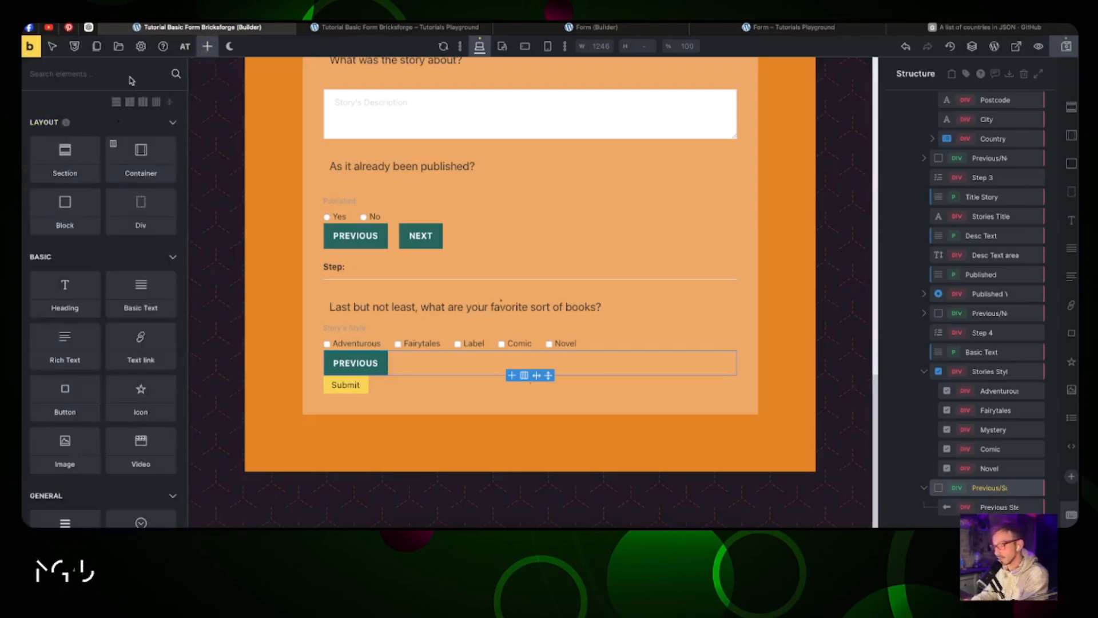
text(submit)
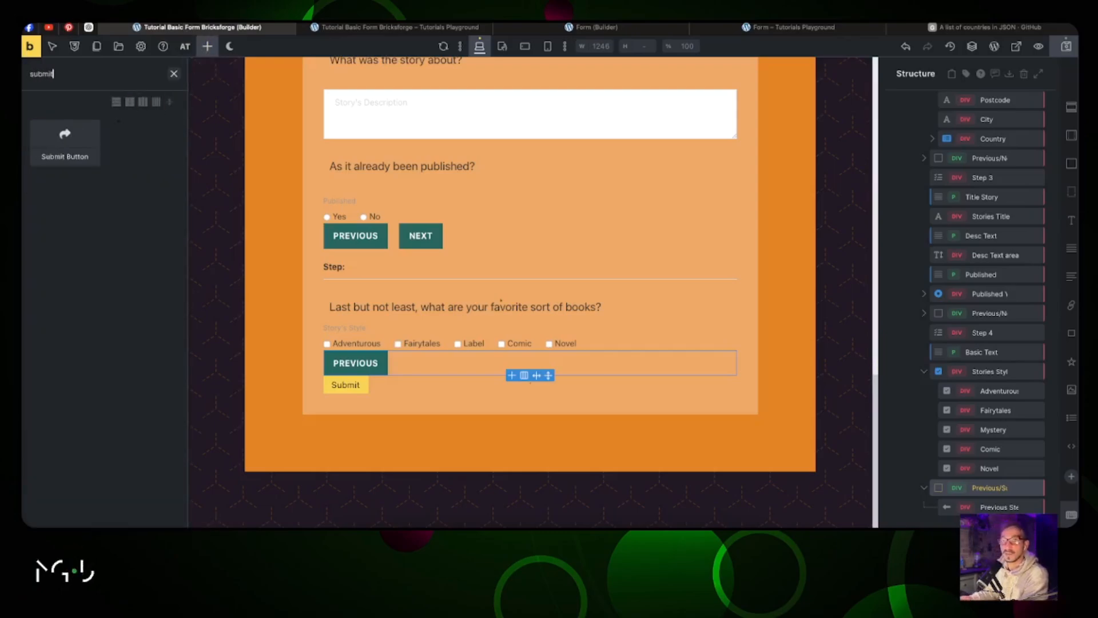
drag(65, 140, 998, 509)
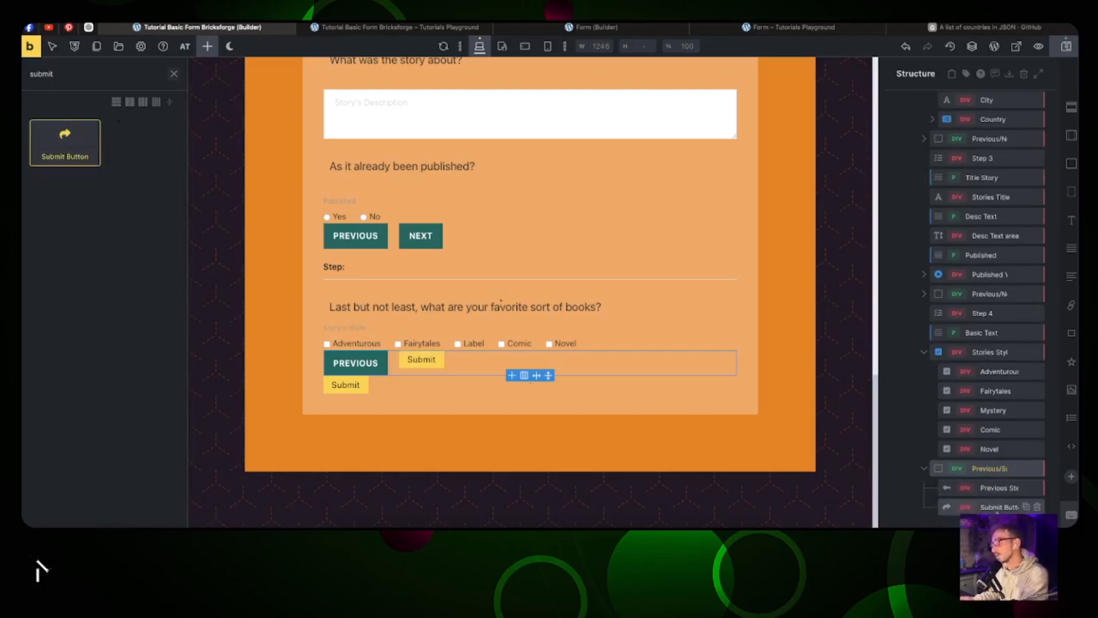
Step: Select the form and reload the builder canvas
click(395, 391)
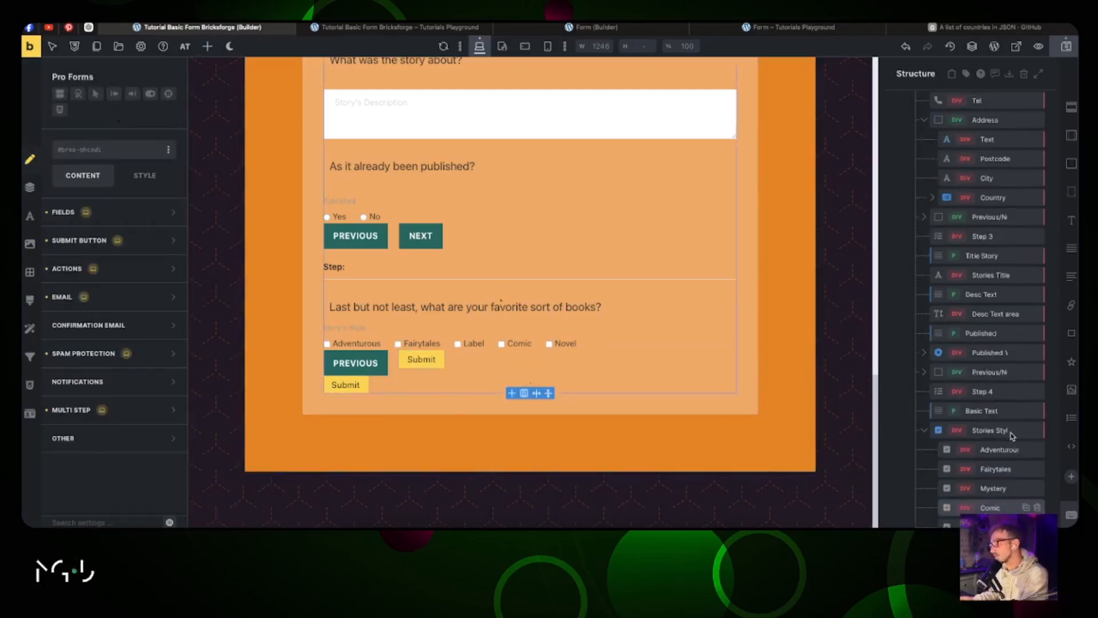
scroll(1011, 433, up, 5)
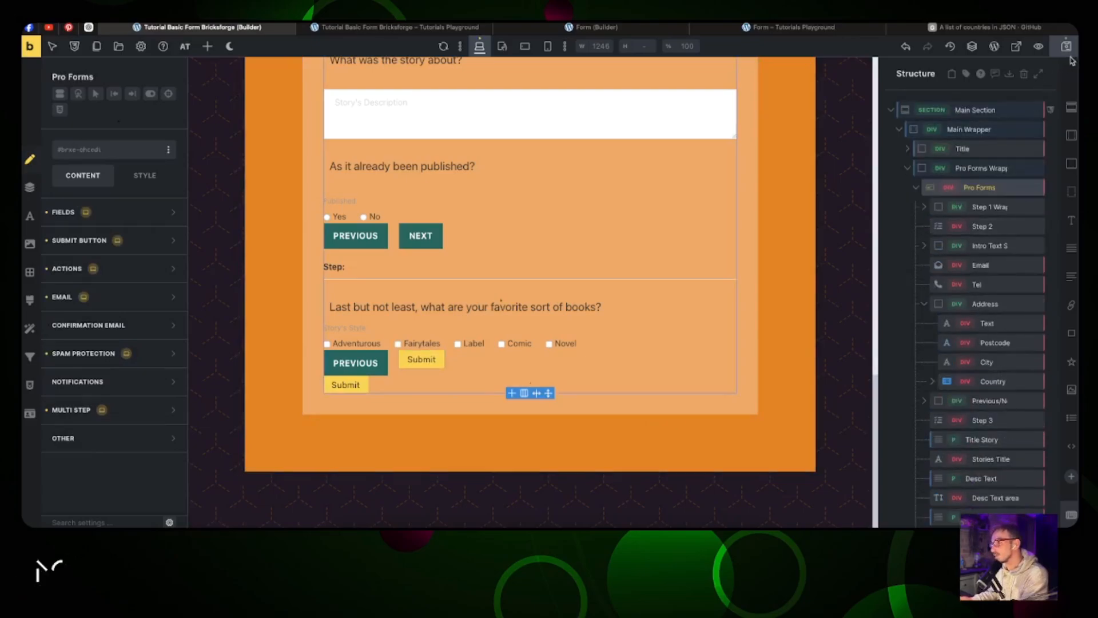
scroll(972, 218, down, 5)
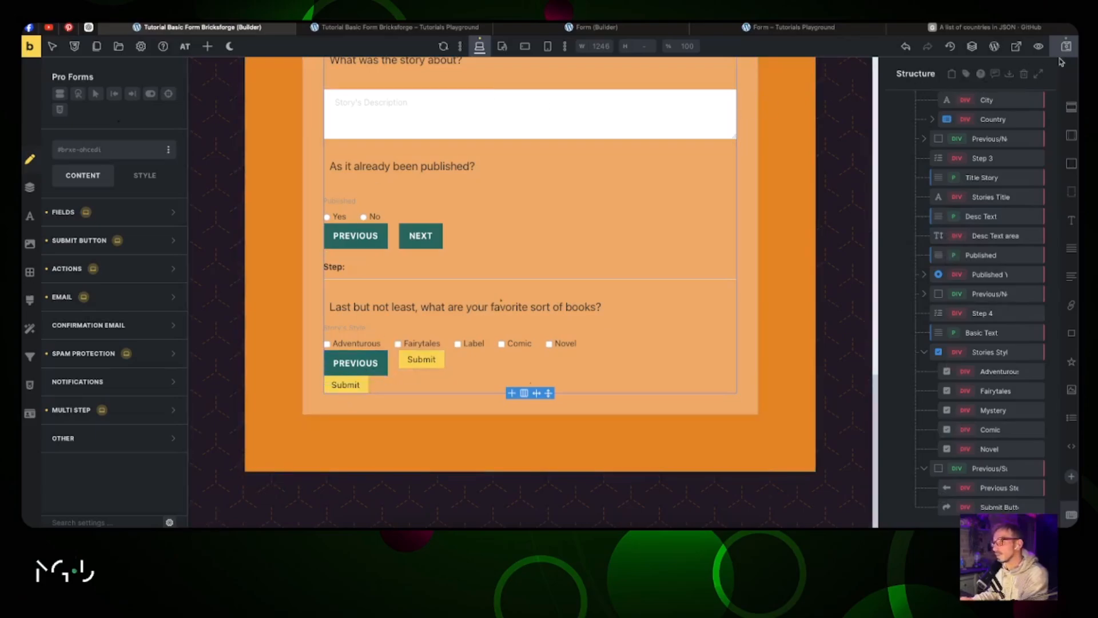
click(448, 46)
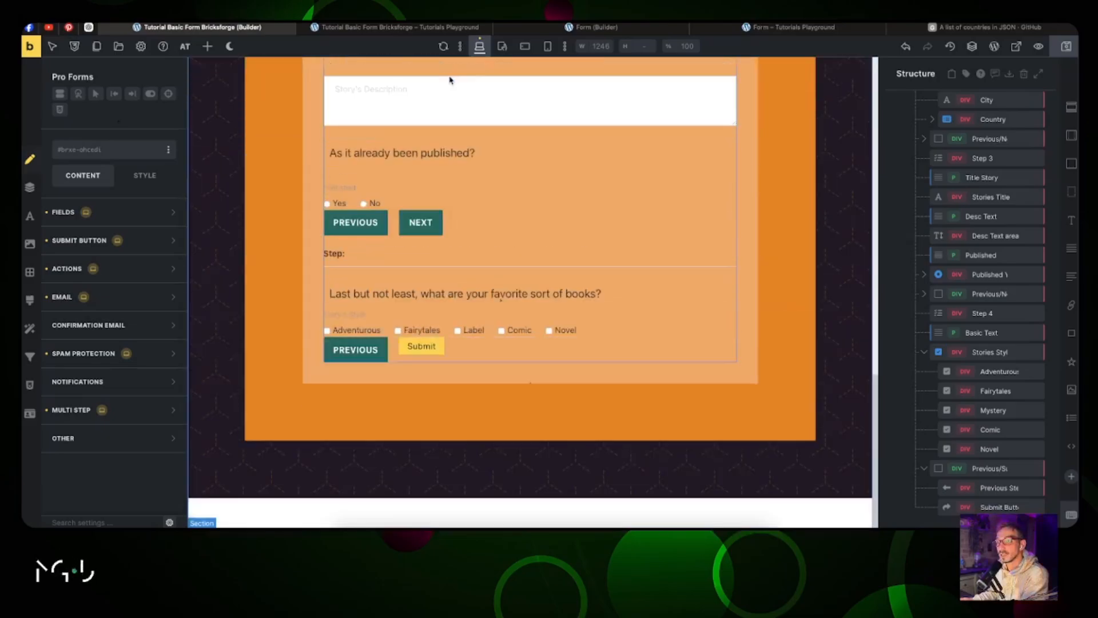
scroll(452, 92, up, 1)
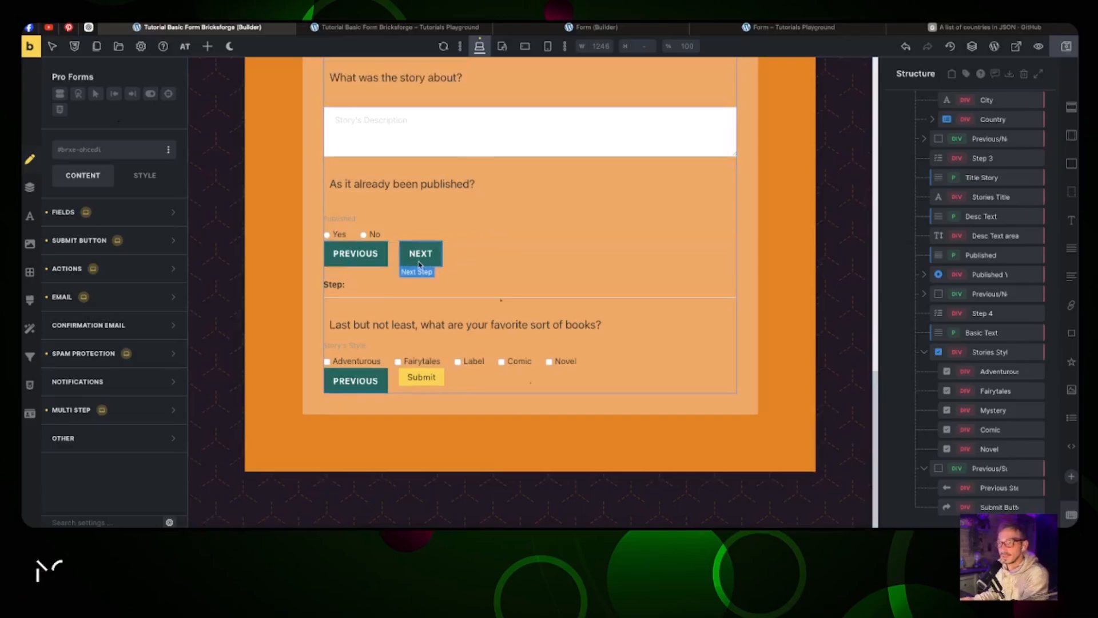
Step: Copy the last Previous button's styles and paste them onto the Submit button
right_click(379, 383)
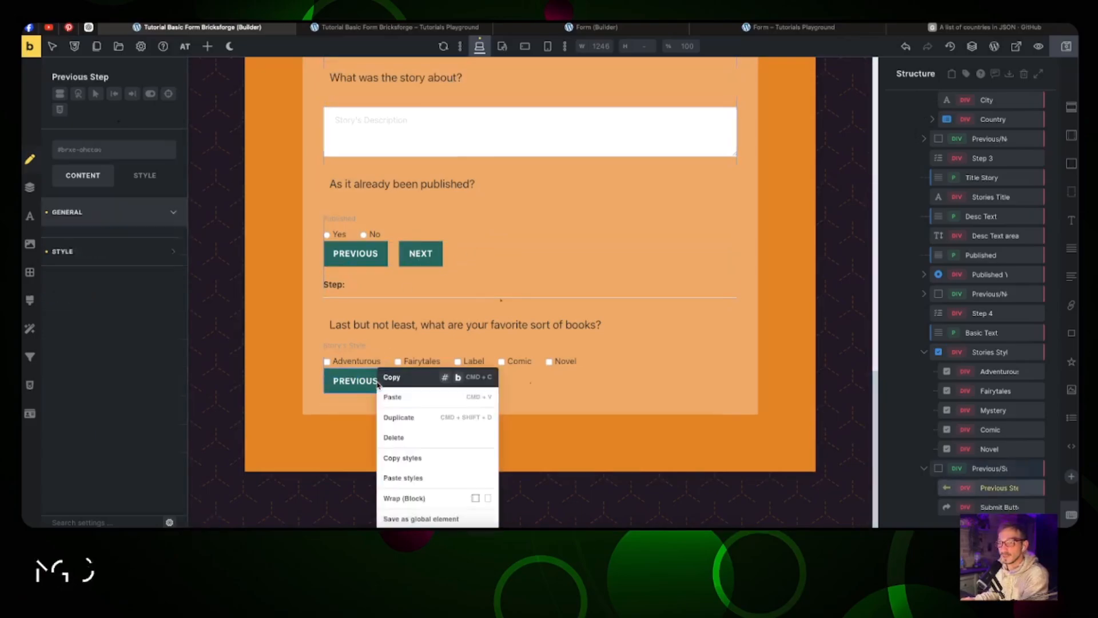
click(402, 457)
right_click(412, 376)
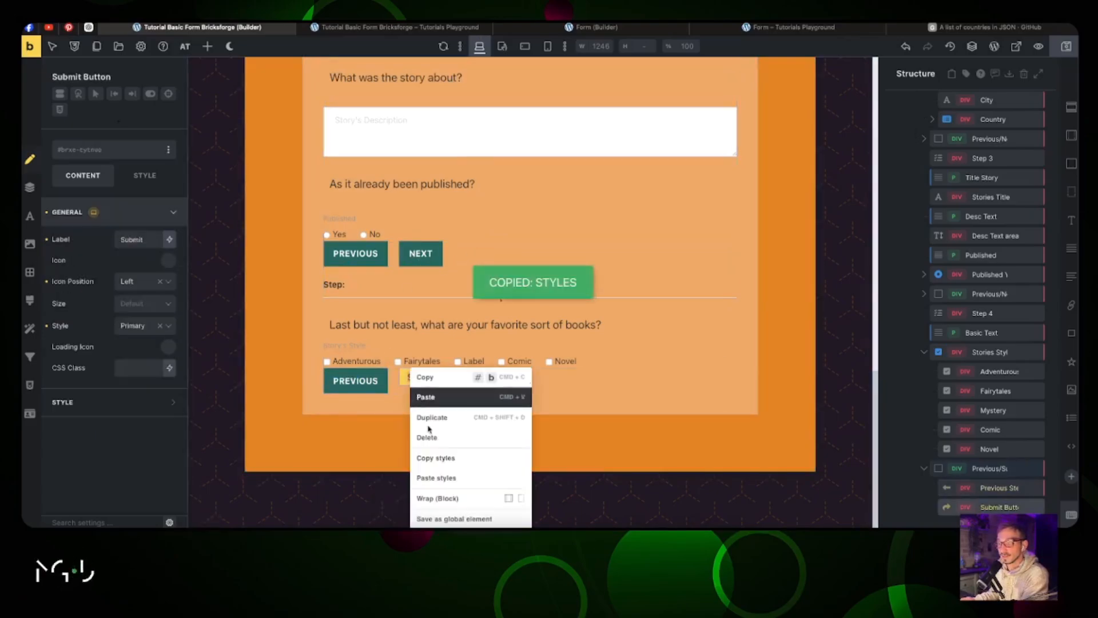
click(442, 480)
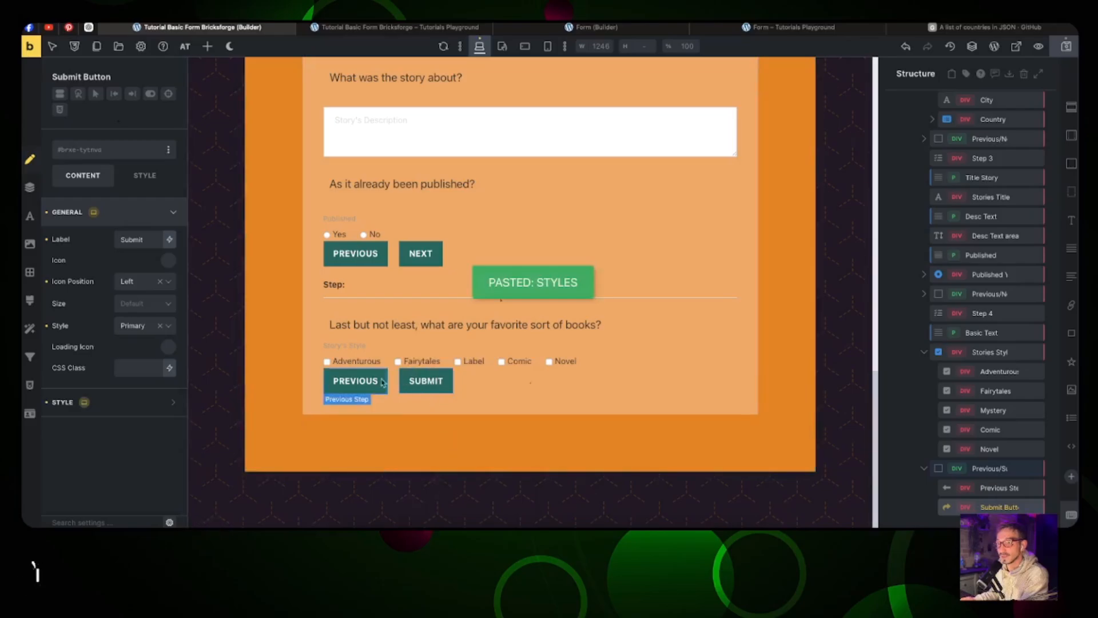
scroll(416, 277, up, 6)
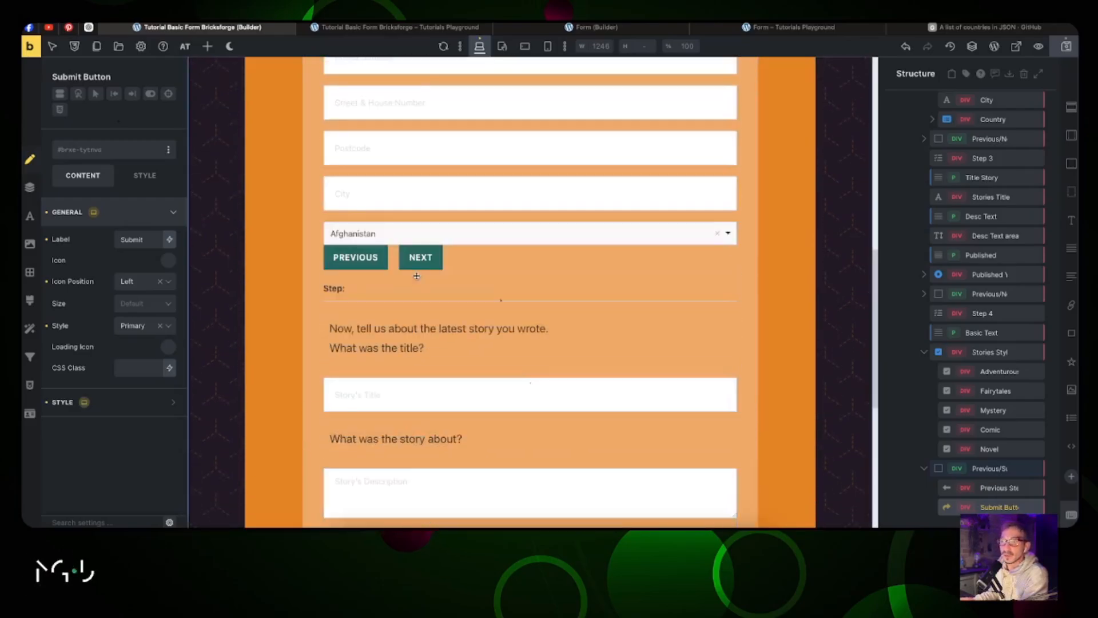
scroll(416, 276, up, 10)
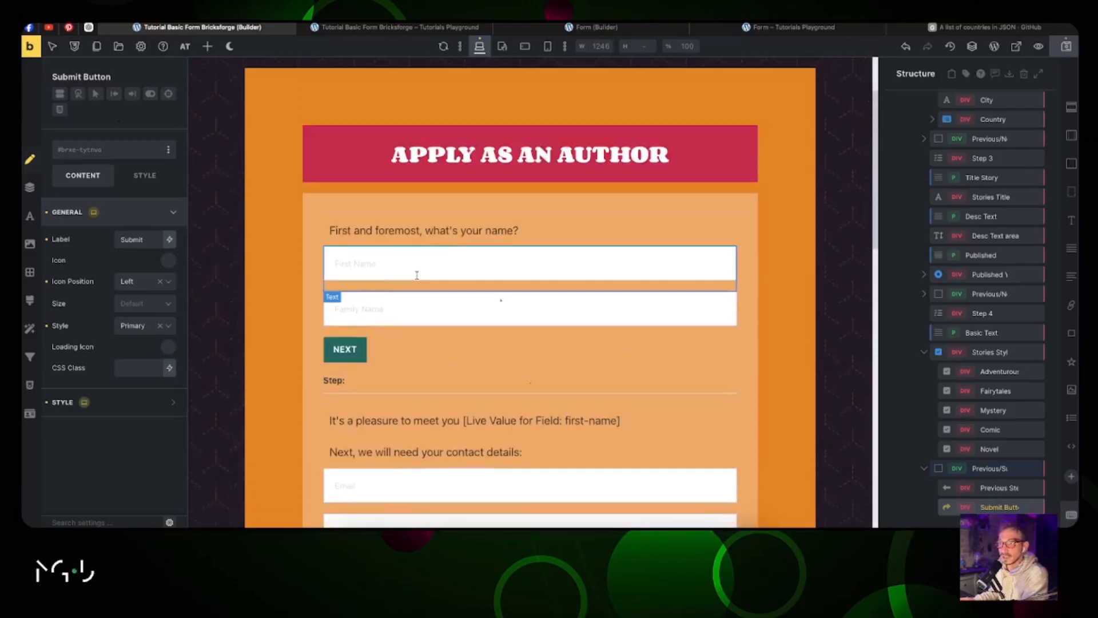
scroll(416, 276, up, 2)
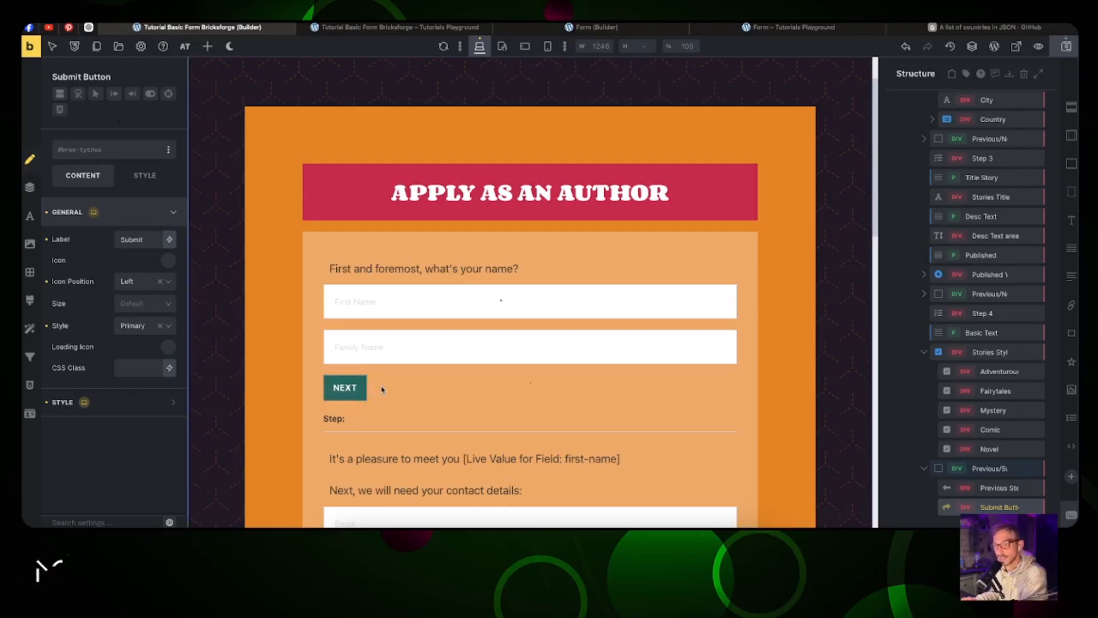
scroll(375, 389, down, 6)
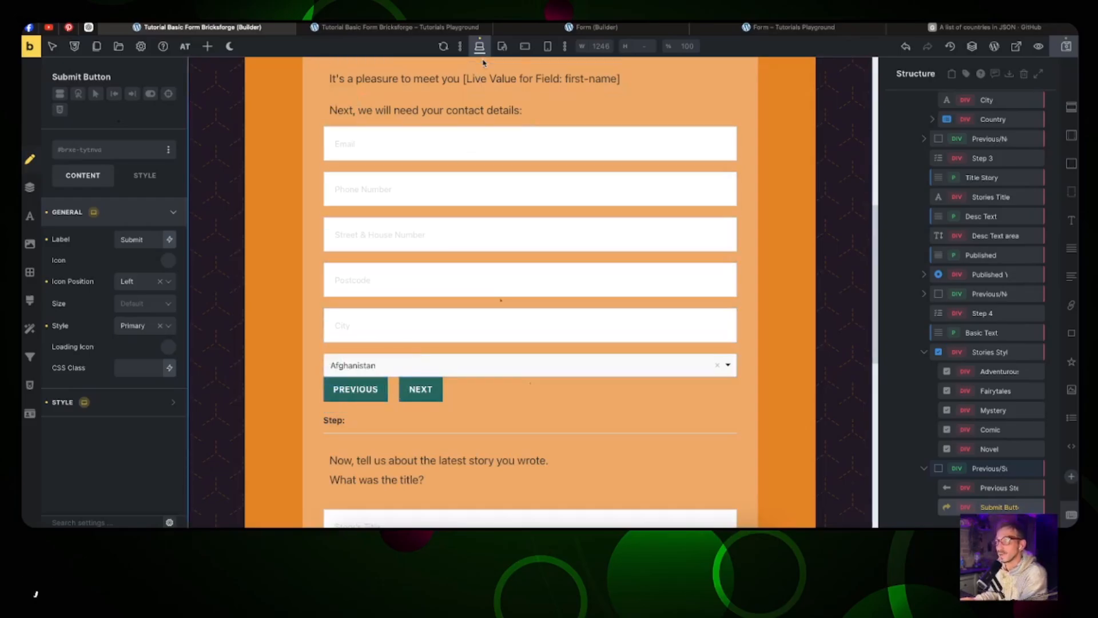
Step: Copy the other form's orange Previous button styles and paste them onto this Previous button
click(525, 32)
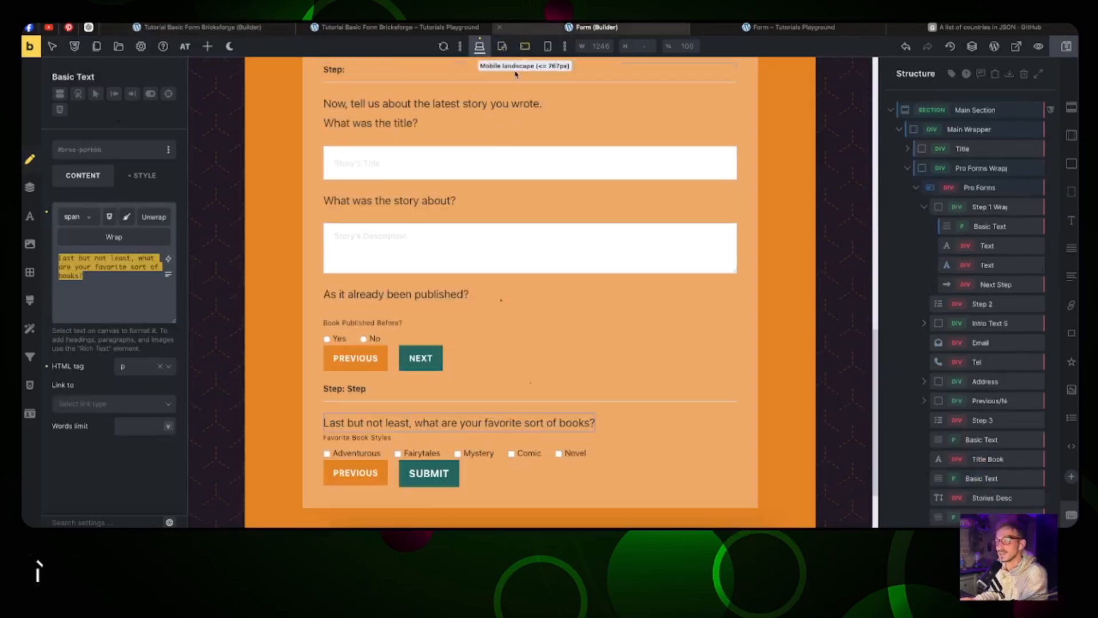
right_click(372, 358)
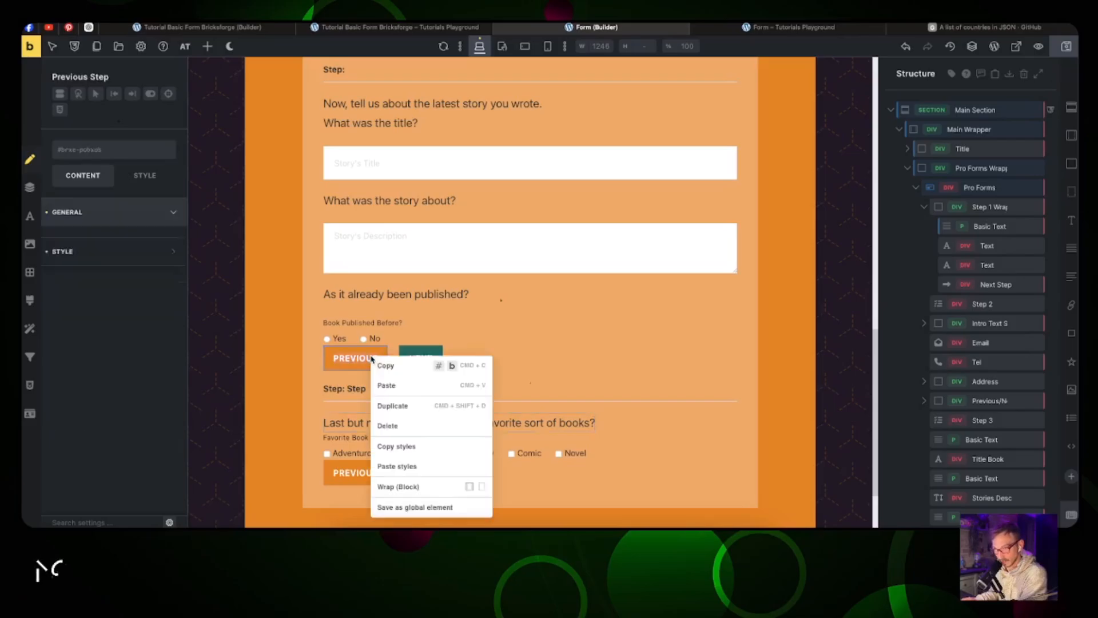
click(389, 444)
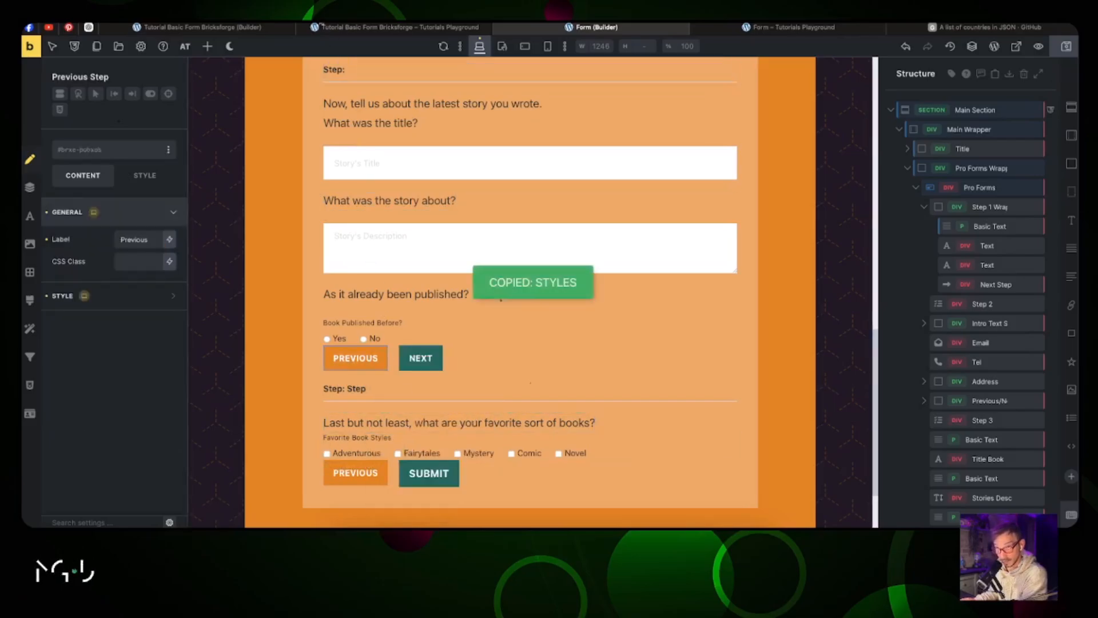
click(223, 27)
right_click(367, 383)
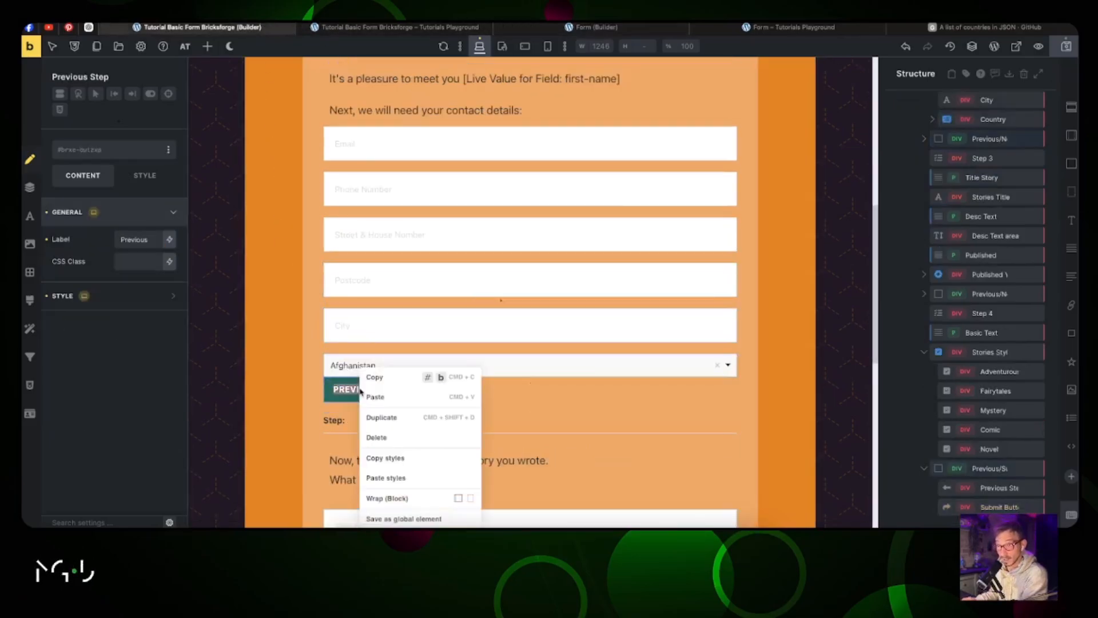
click(388, 478)
Step: Open the live front-end page of the Apply as an Author form
scroll(389, 401, down, 4)
scroll(340, 258, up, 6)
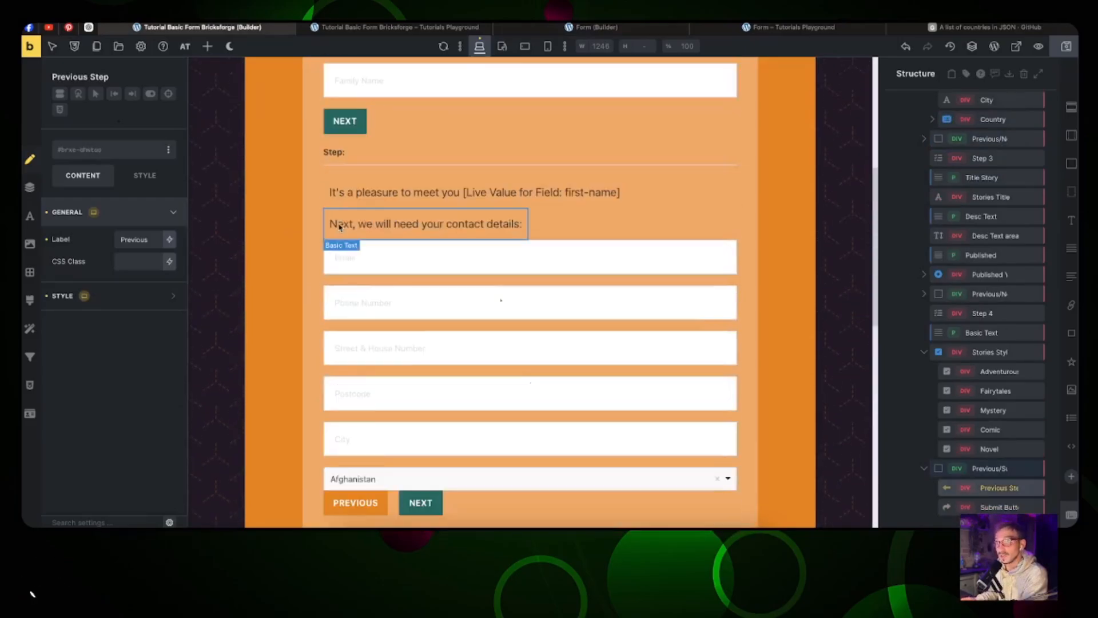
scroll(340, 227, up, 5)
click(444, 29)
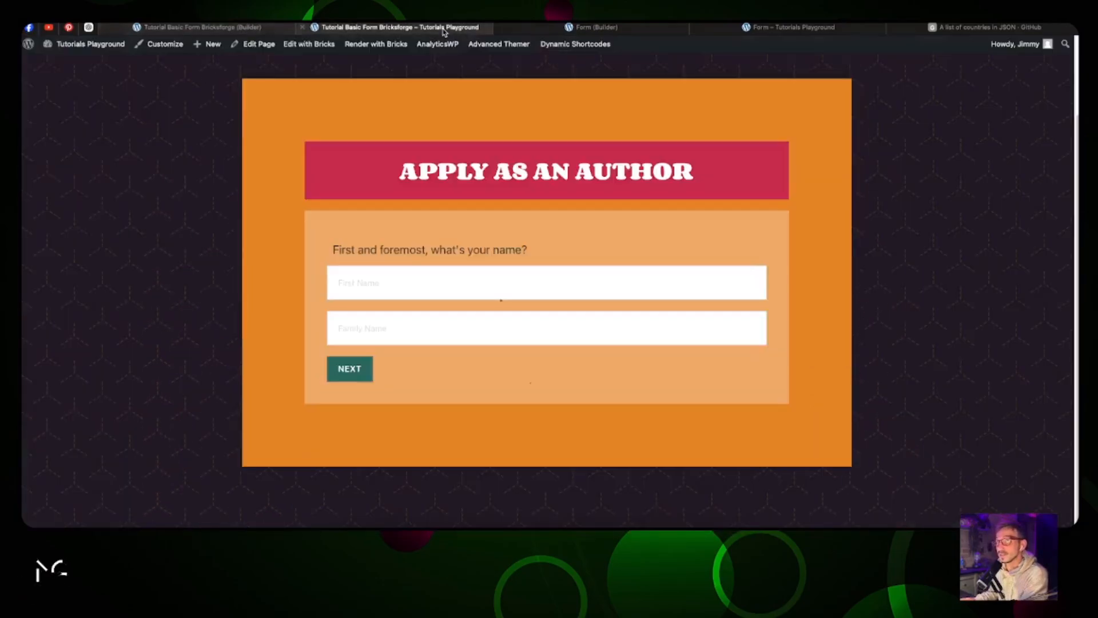
Step: Enter the applicant's first and family name and advance to the contact step
click(417, 290)
text(Ji)
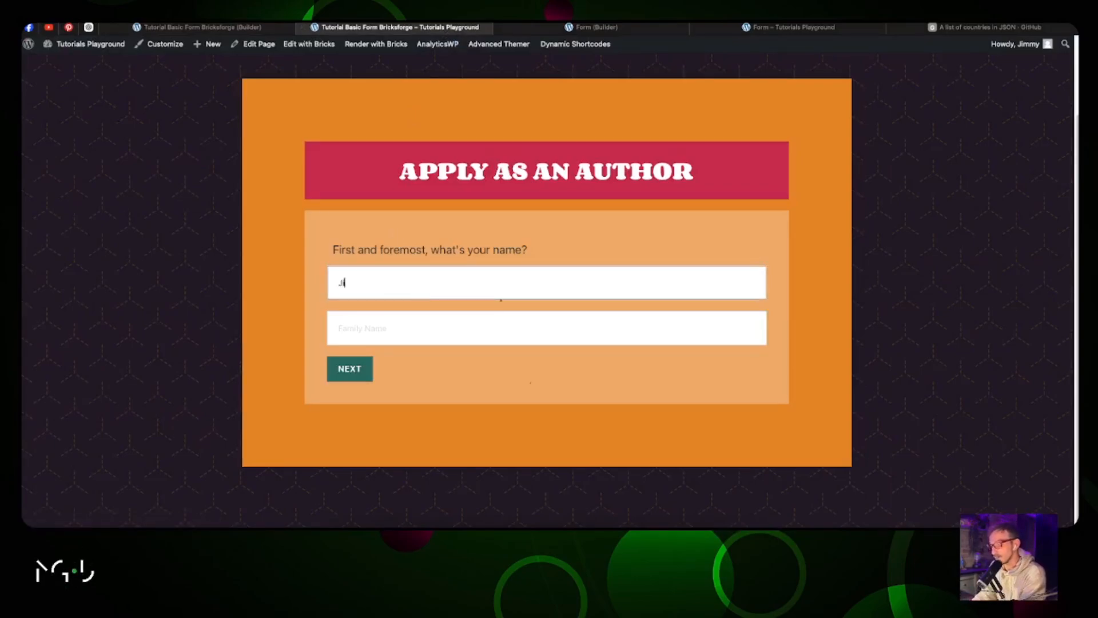
text(mmy)
key(Tab)
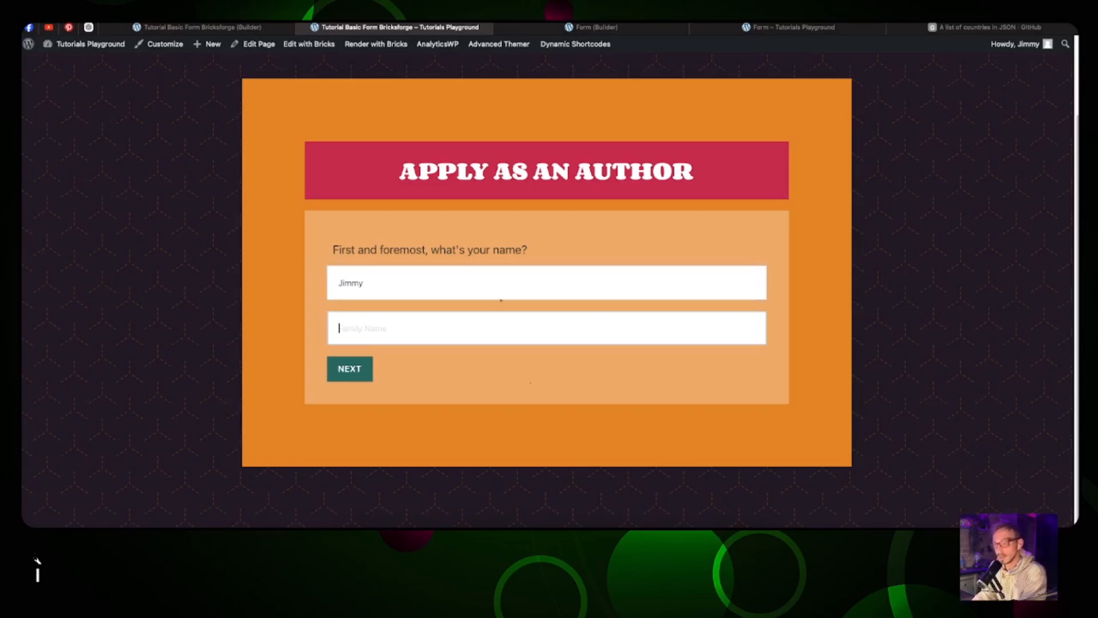
text(T)
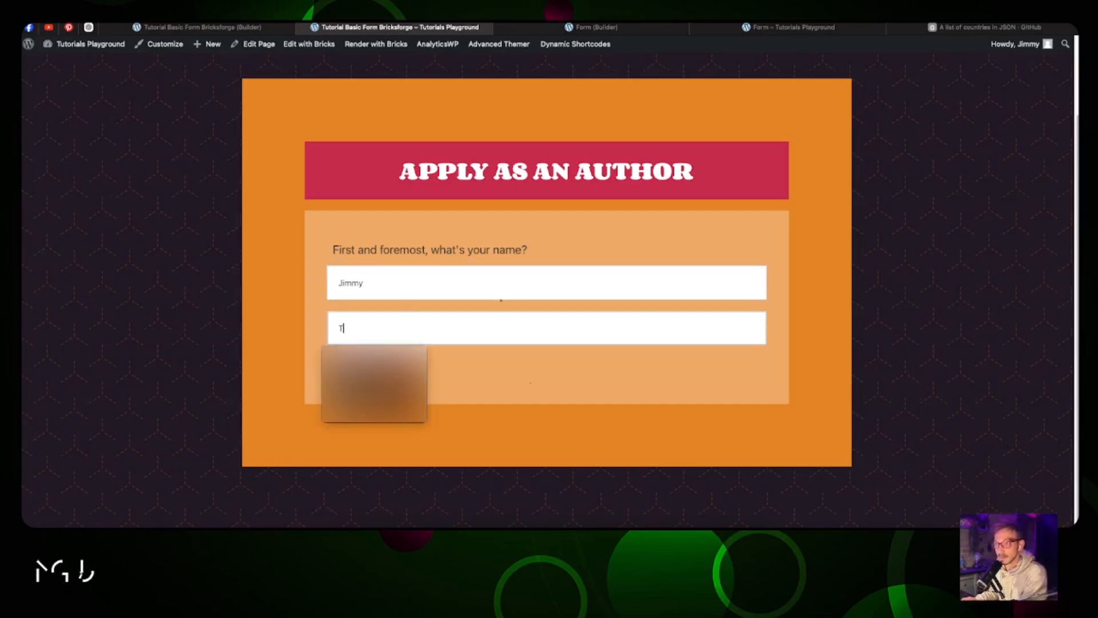
click(364, 369)
Step: Fill in the contact's e-mail, phone number, street address, postcode and city
click(386, 319)
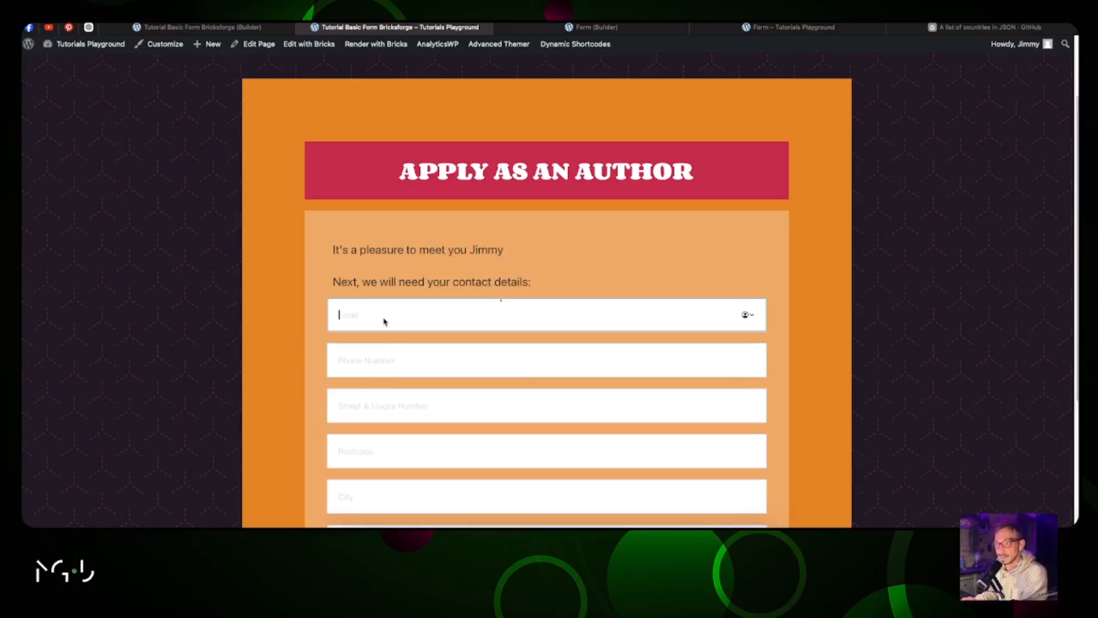
text(a@a.com)
click(390, 352)
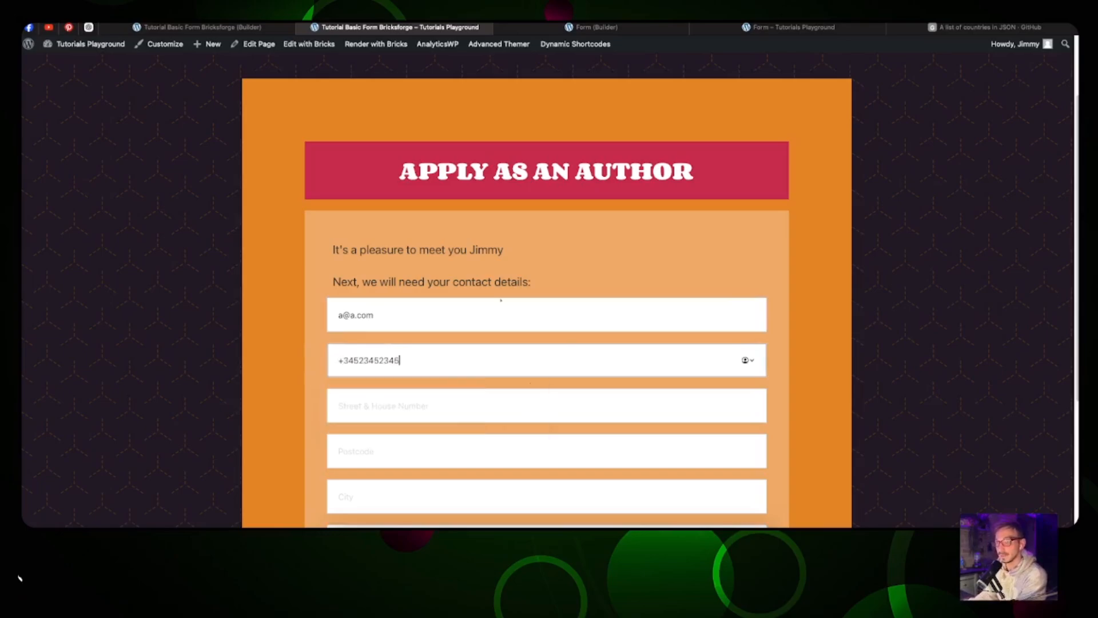
click(387, 407)
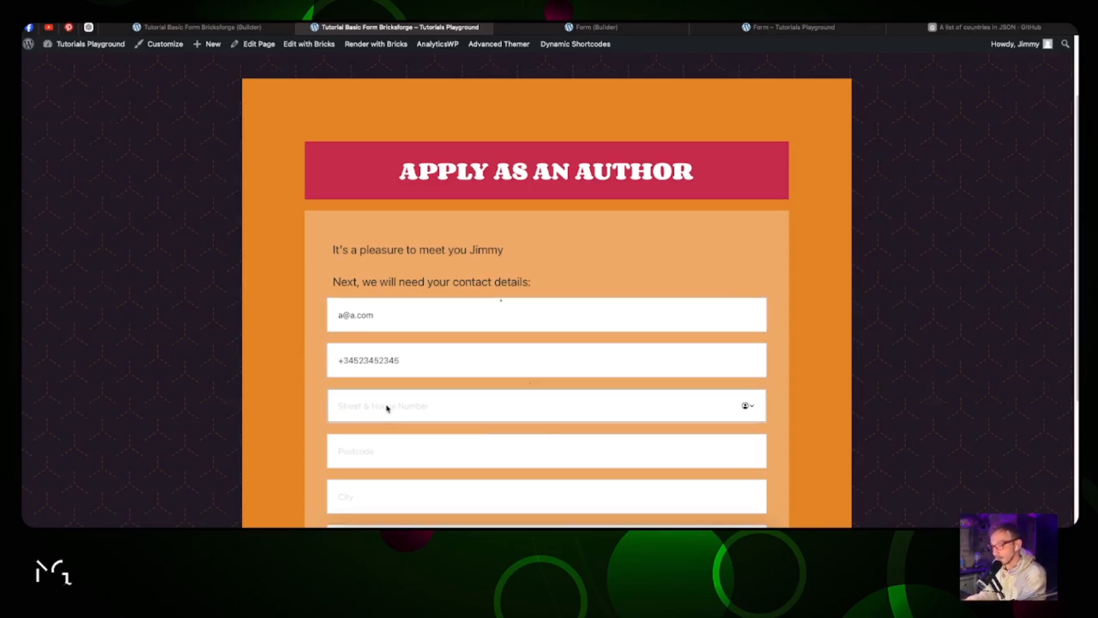
text(Paradise)
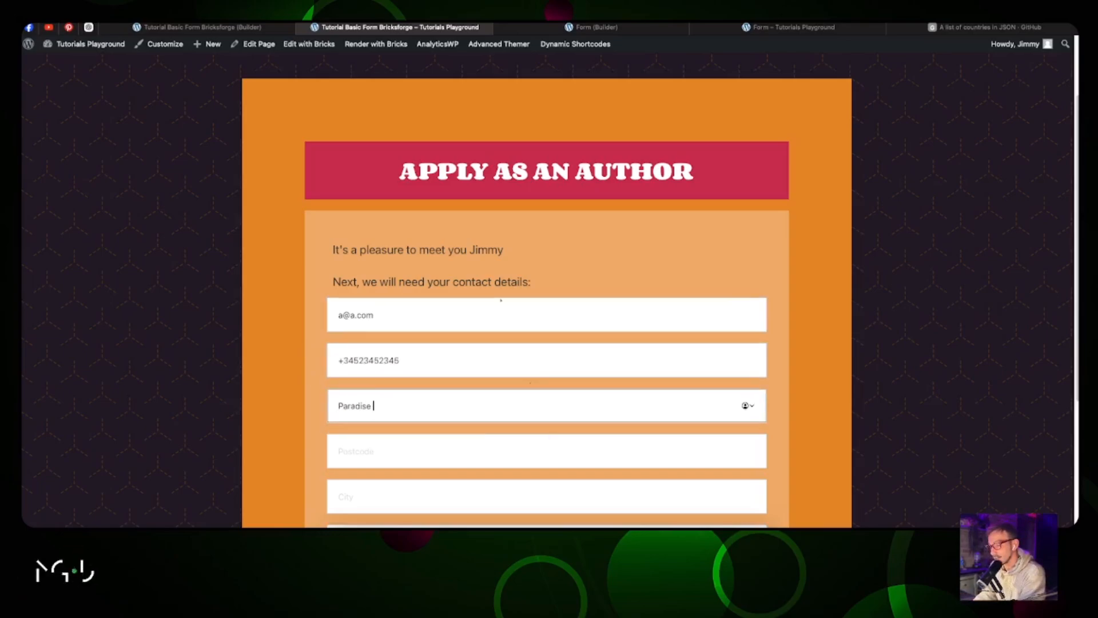
text( Street 77)
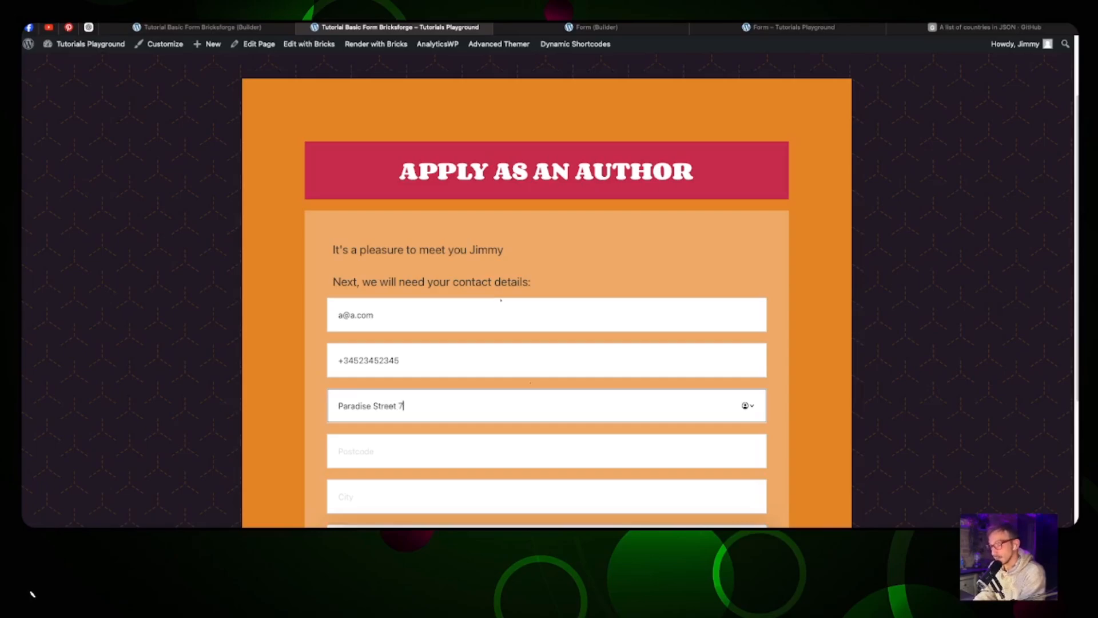
key(shift+Tab)
key(Tab)
key(Tab)
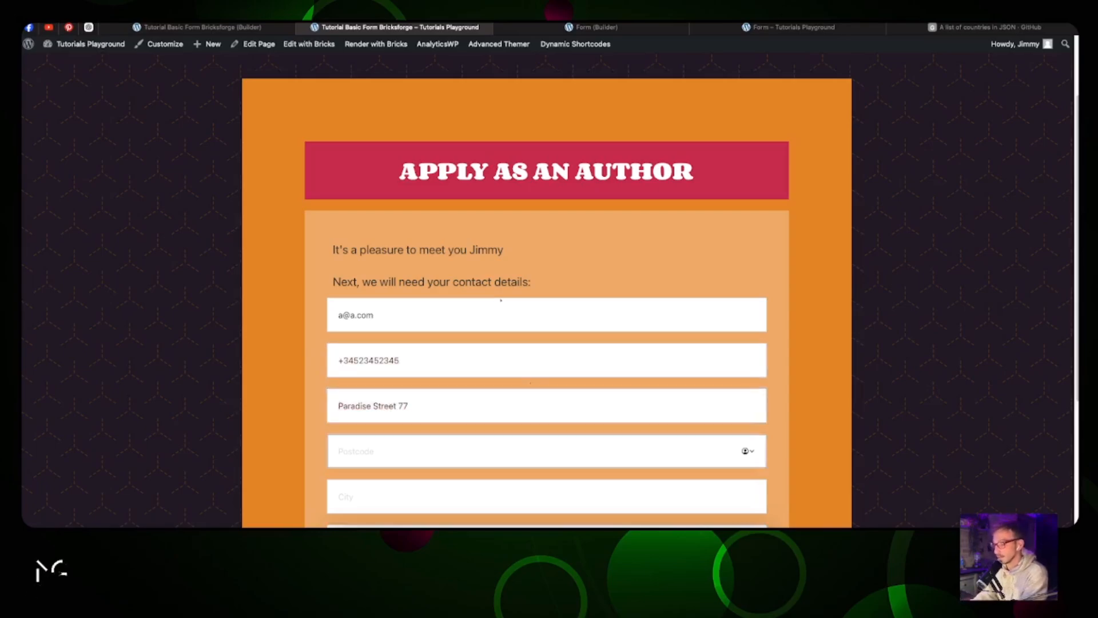
text(1234)
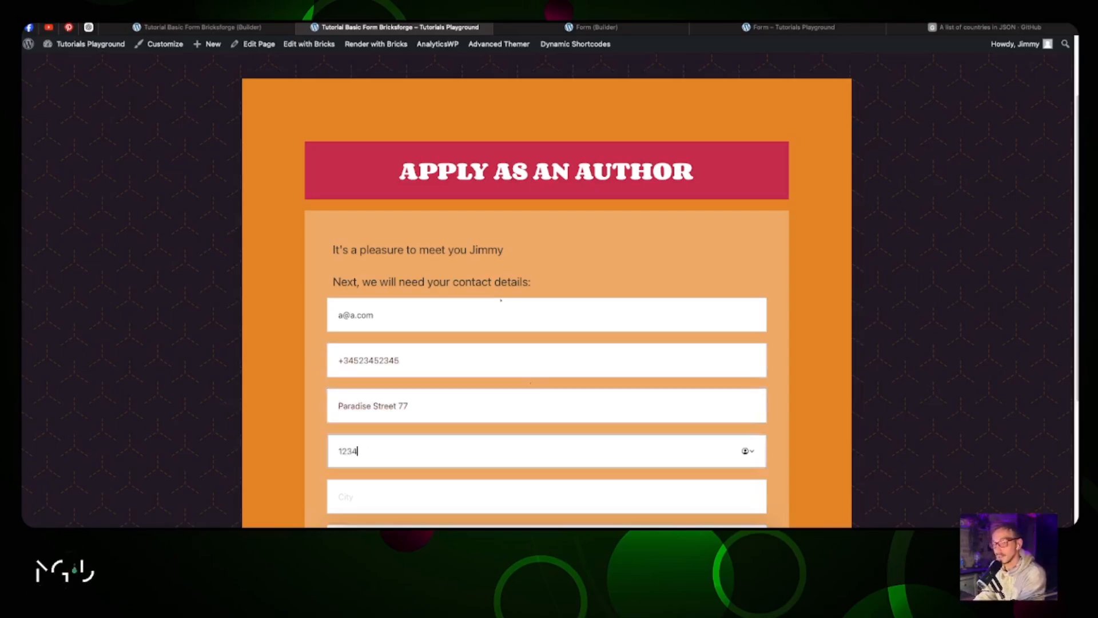
key(Tab)
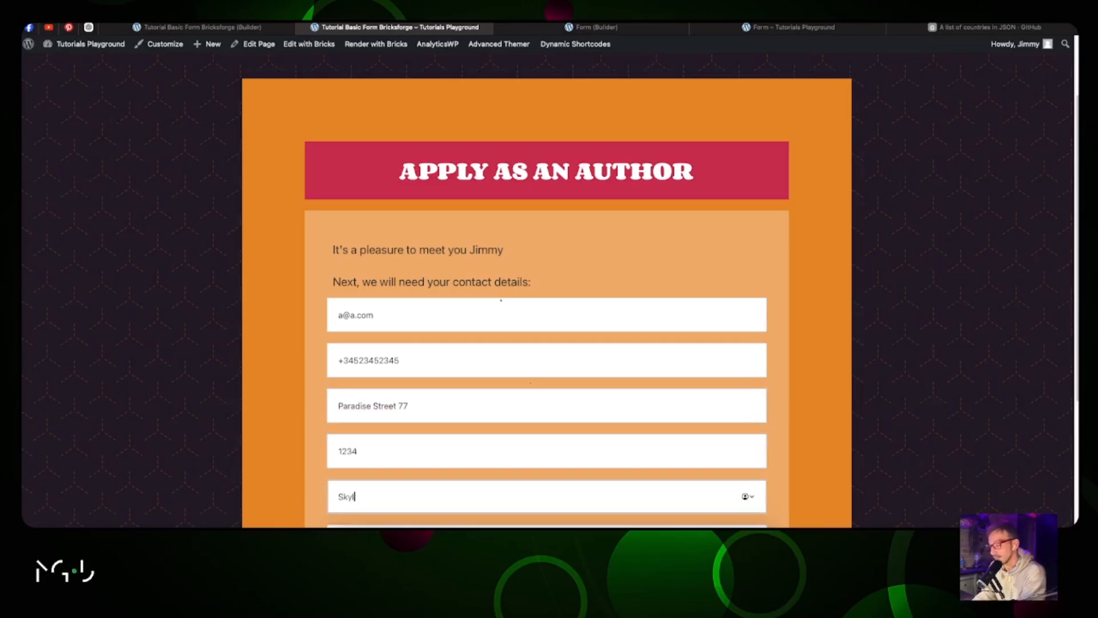
text(Skyland)
Step: Choose Lesotho as the country and advance to the story step
scroll(497, 320, down, 4)
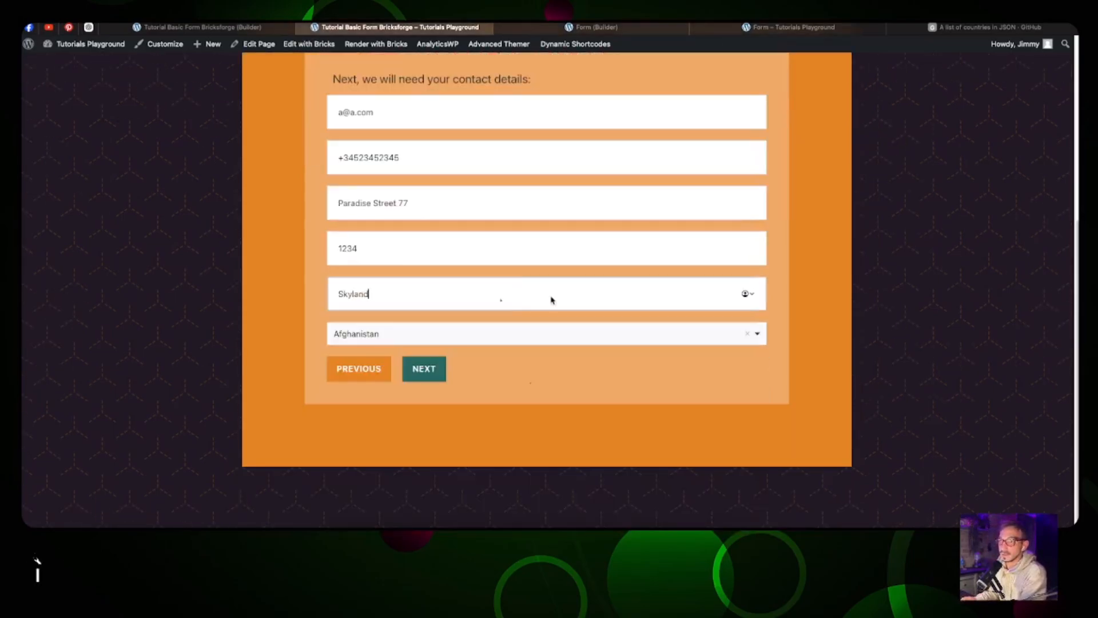
click(555, 337)
scroll(537, 392, down, 20)
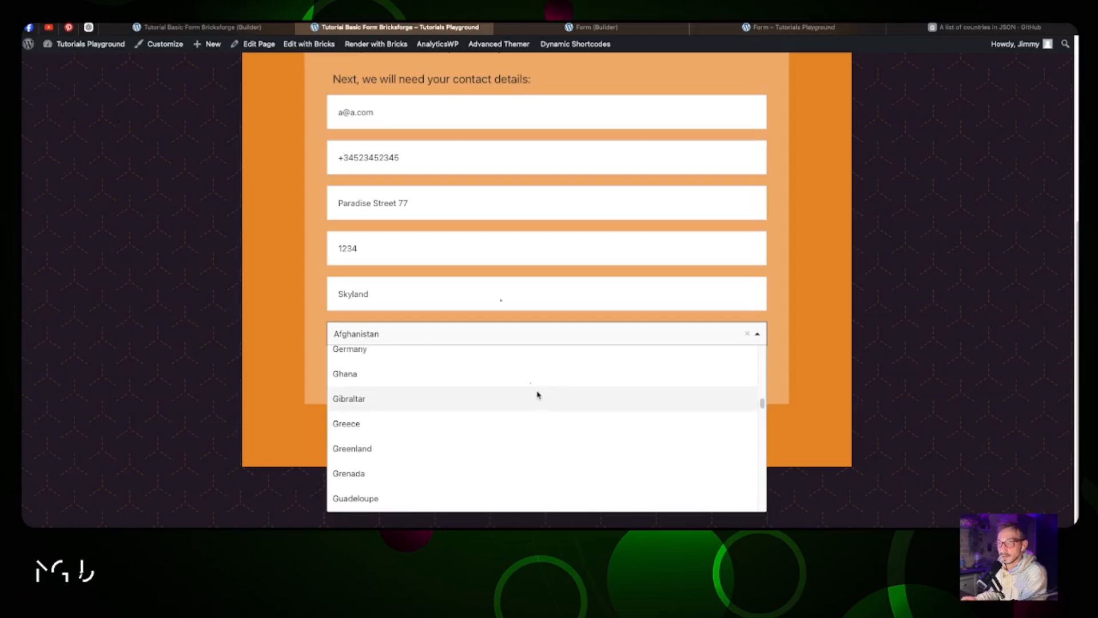
click(553, 409)
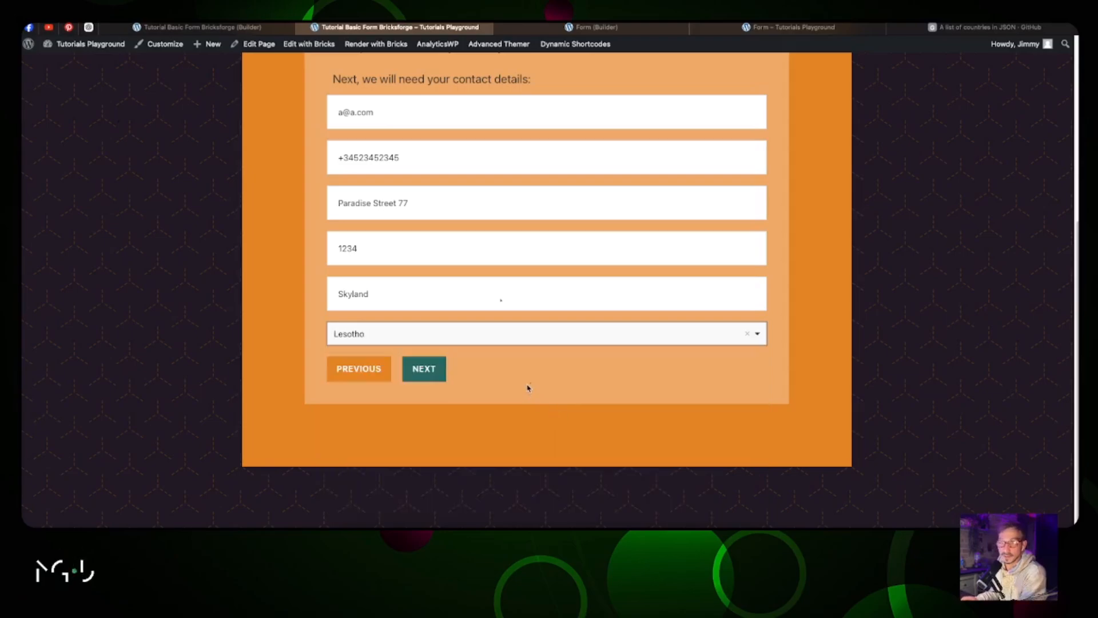
click(431, 370)
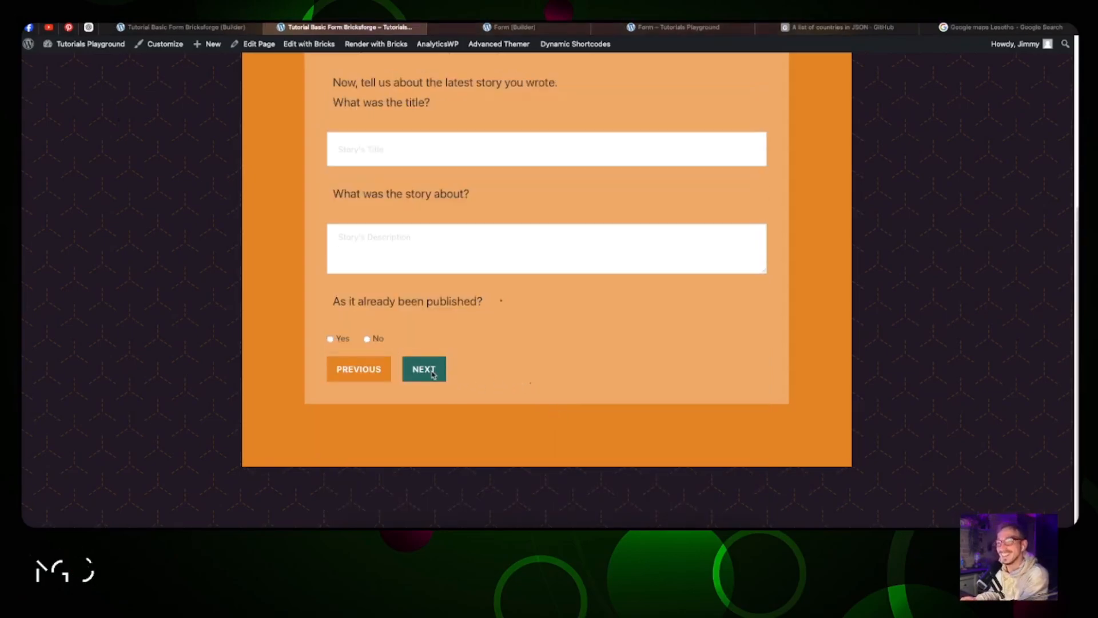
Step: Answer No to already published, tick Fairytales and Label, submit, and return to the builder
scroll(452, 214, up, 1)
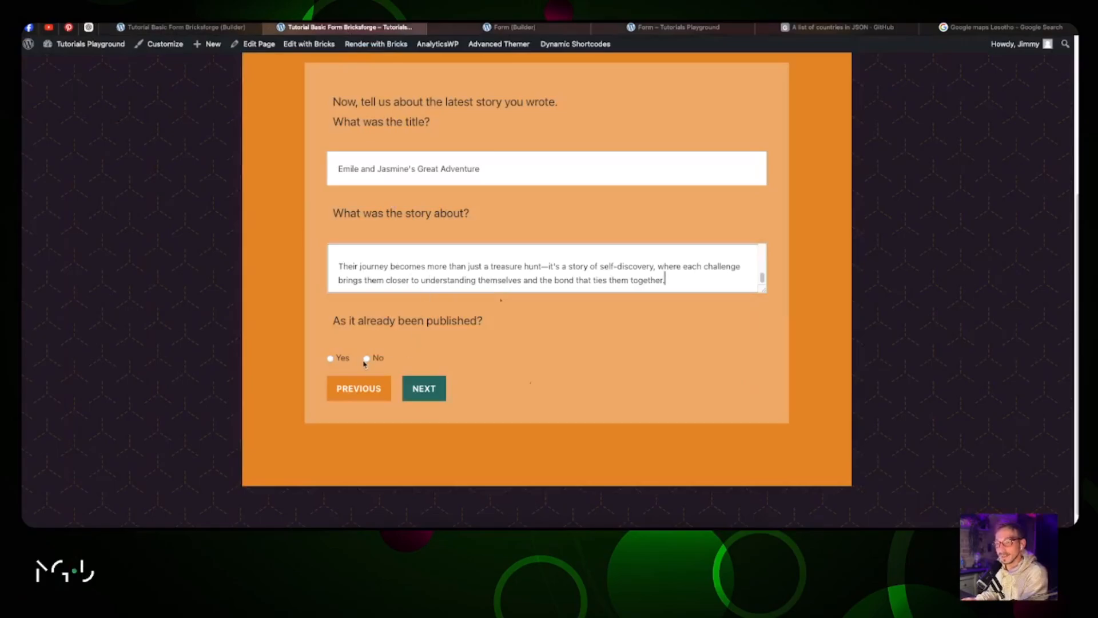
click(367, 360)
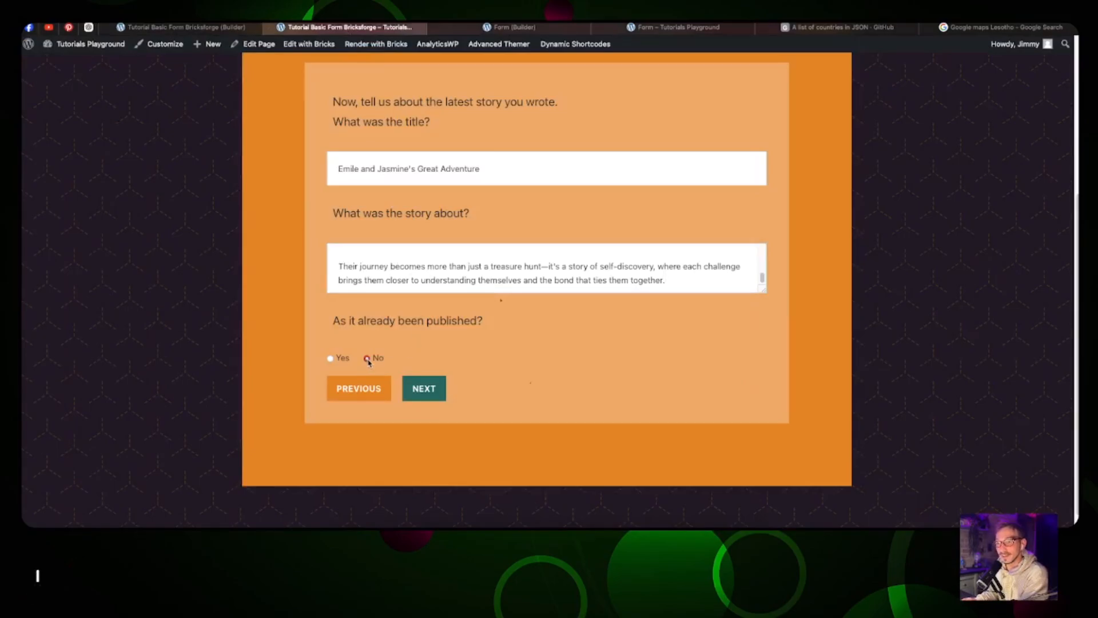
click(425, 391)
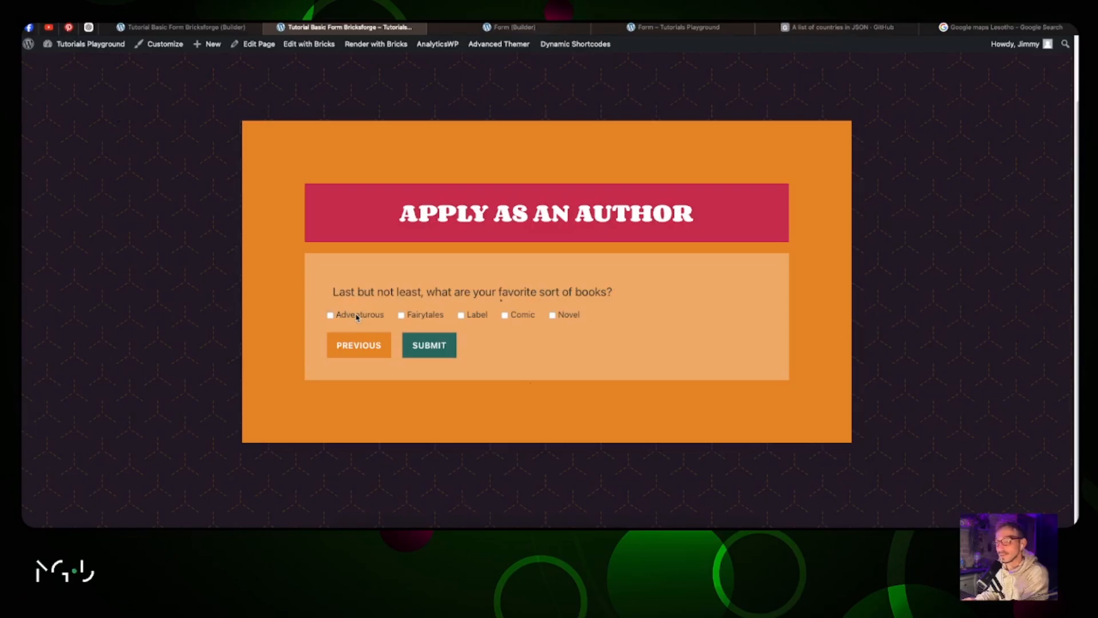
click(414, 315)
click(470, 318)
click(437, 351)
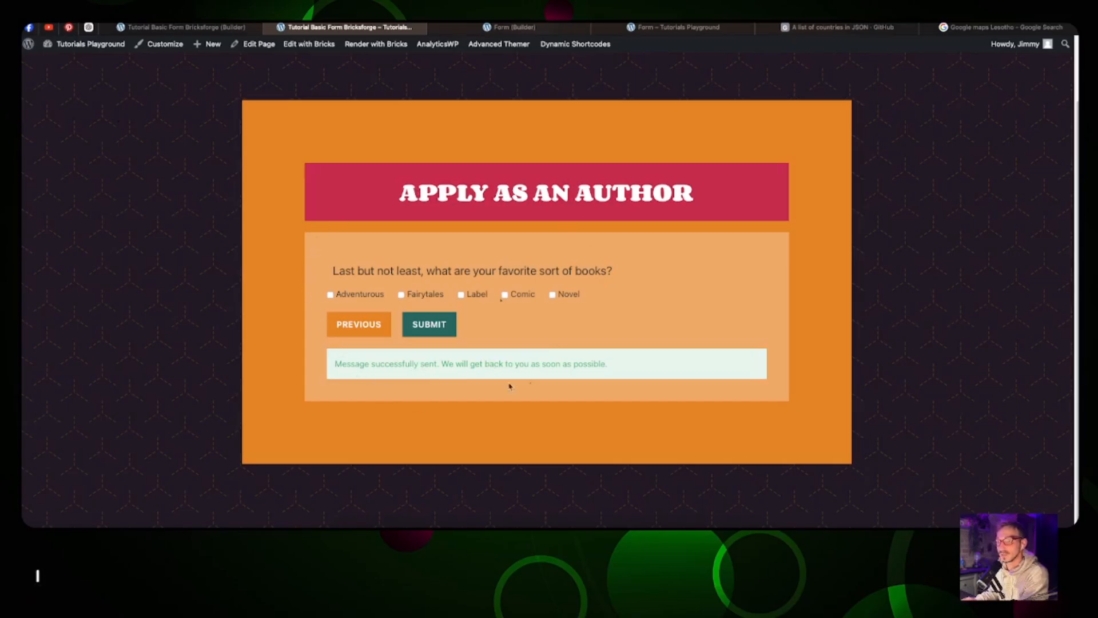
click(229, 32)
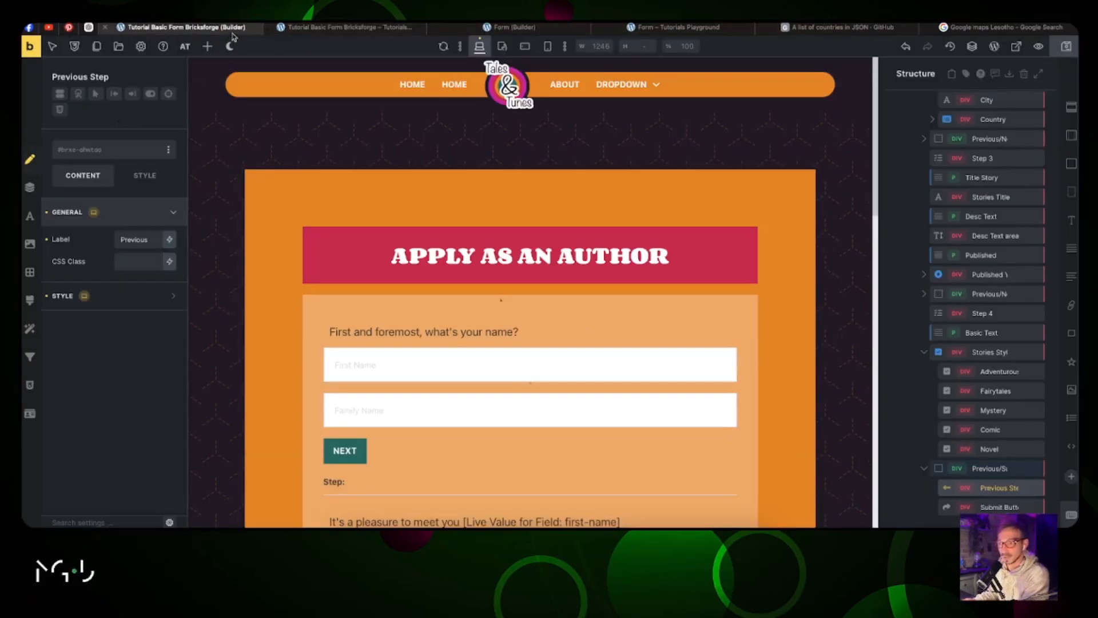
Step: Select the Pro Forms form and review its field and submit button settings
scroll(493, 227, down, 14)
scroll(493, 226, up, 14)
scroll(940, 283, up, 5)
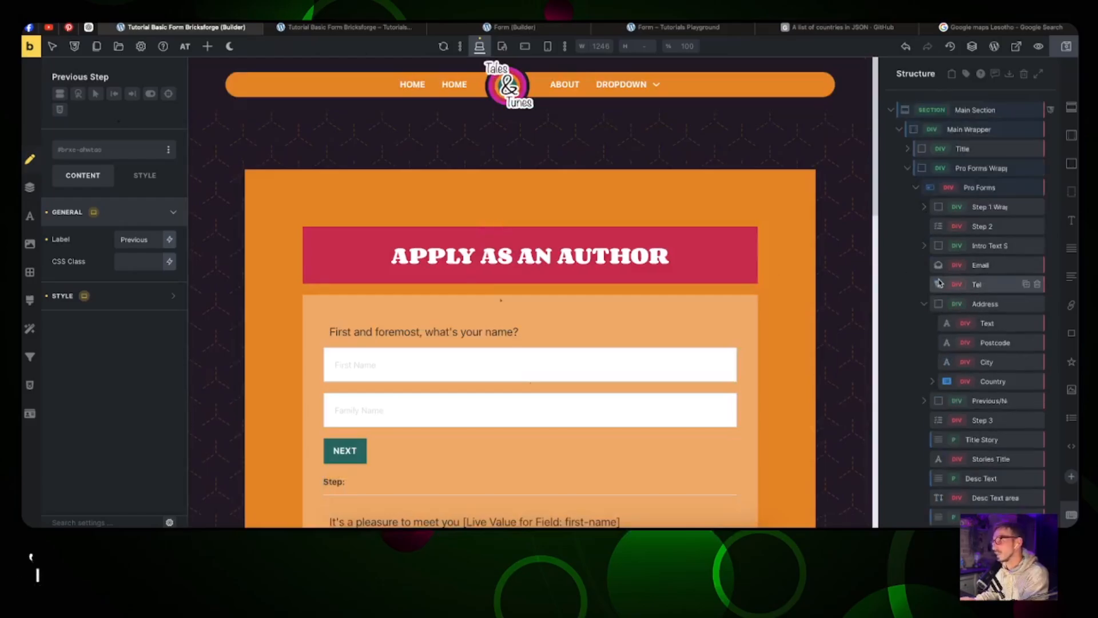
click(982, 188)
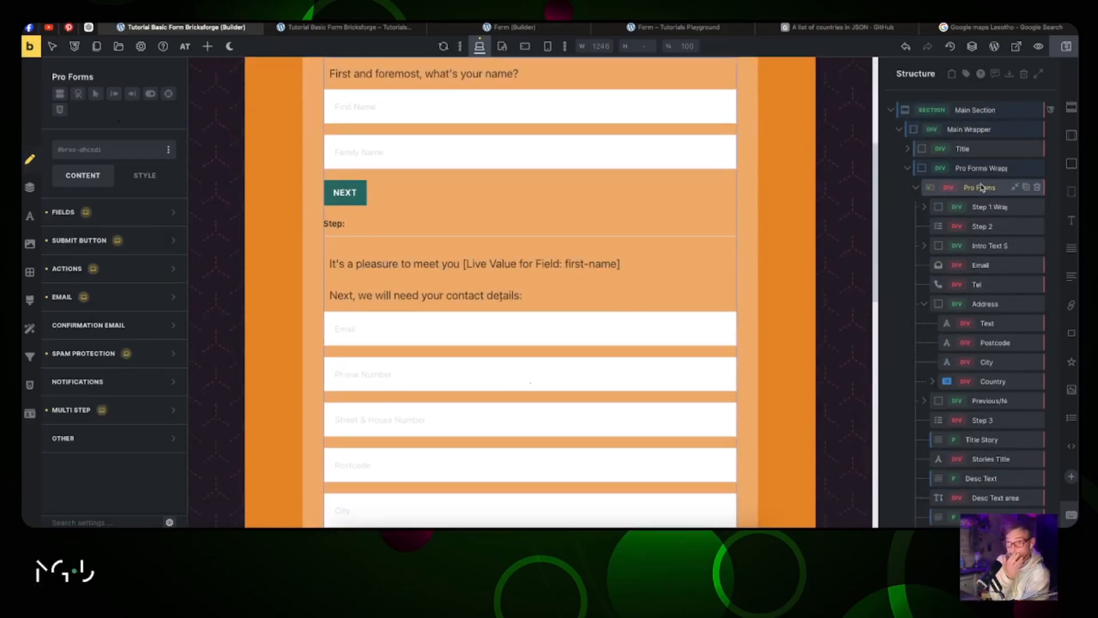
click(135, 215)
click(118, 217)
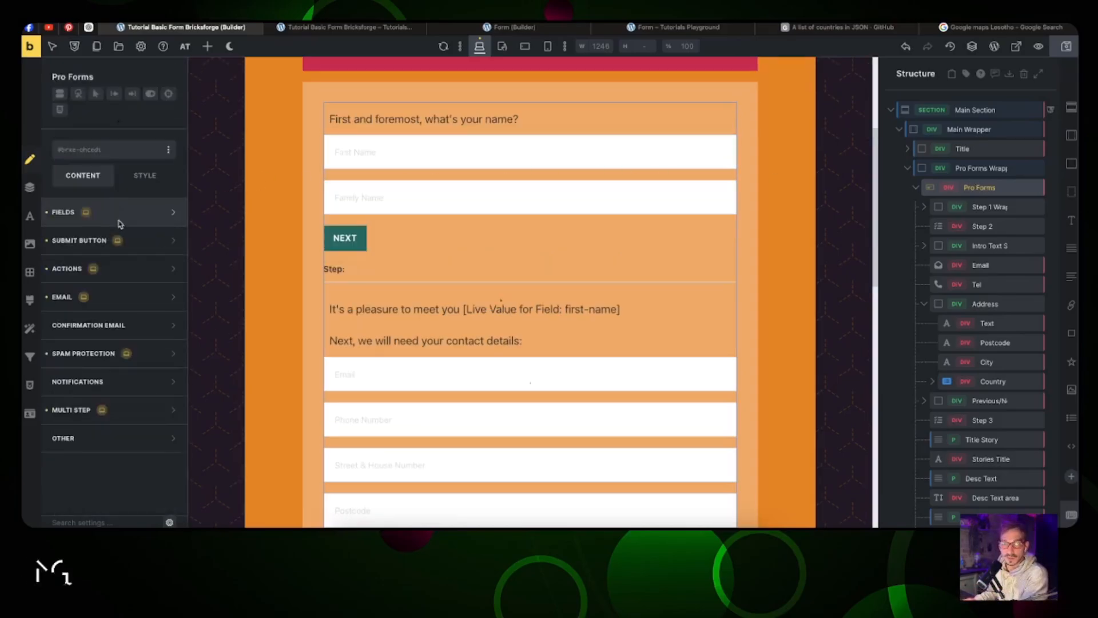
click(141, 245)
scroll(141, 246, down, 1)
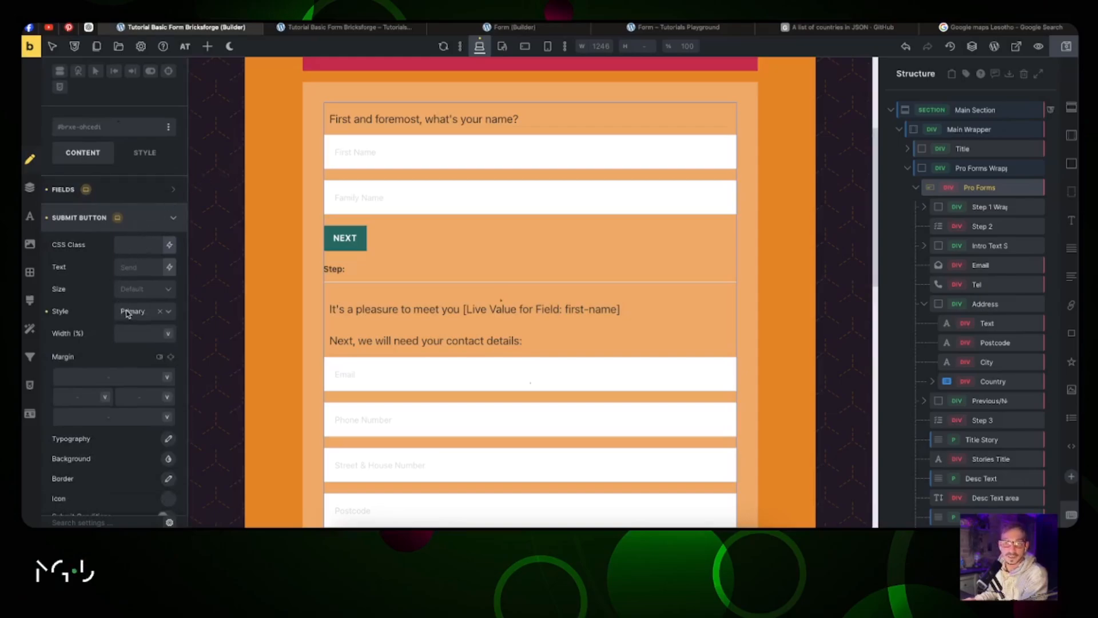
scroll(125, 299, down, 2)
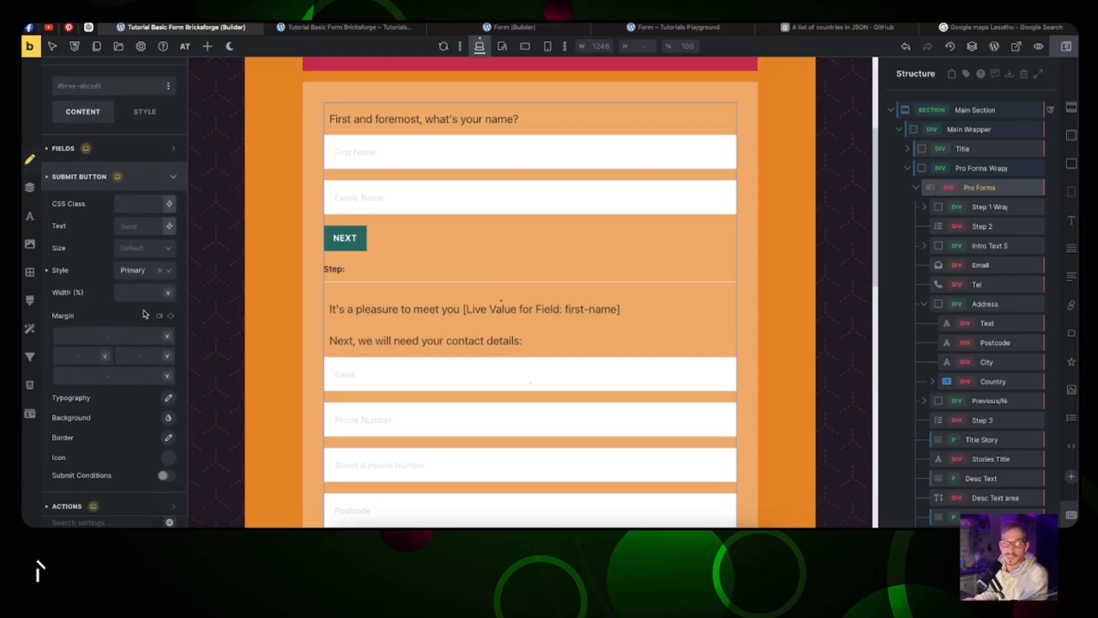
click(115, 176)
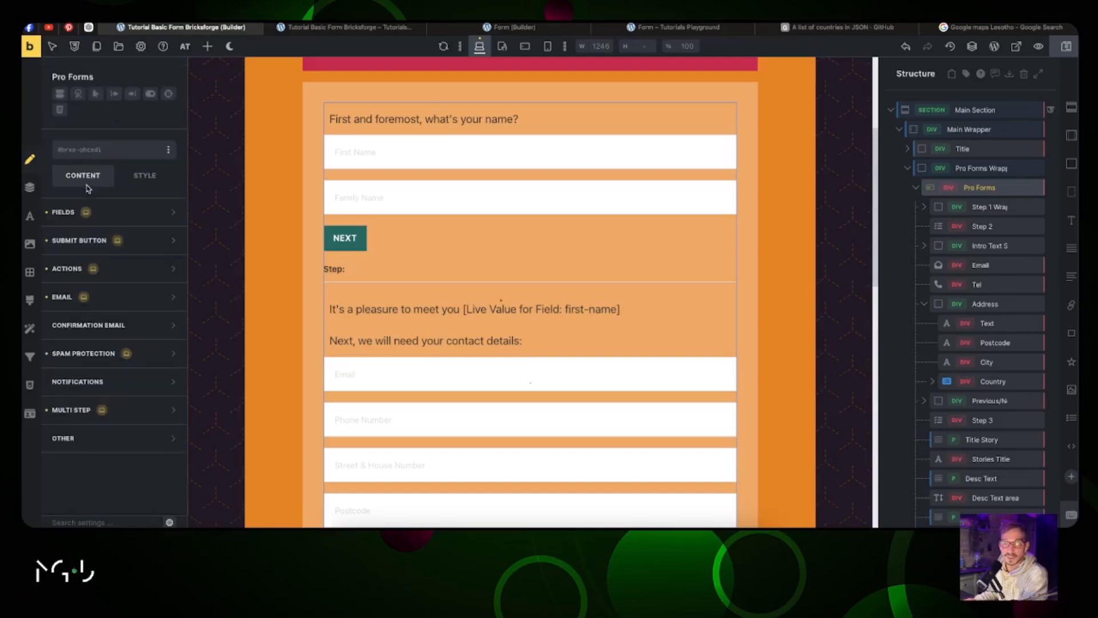
Step: In Actions, select the current success message for replacement, then open the email settings
click(123, 269)
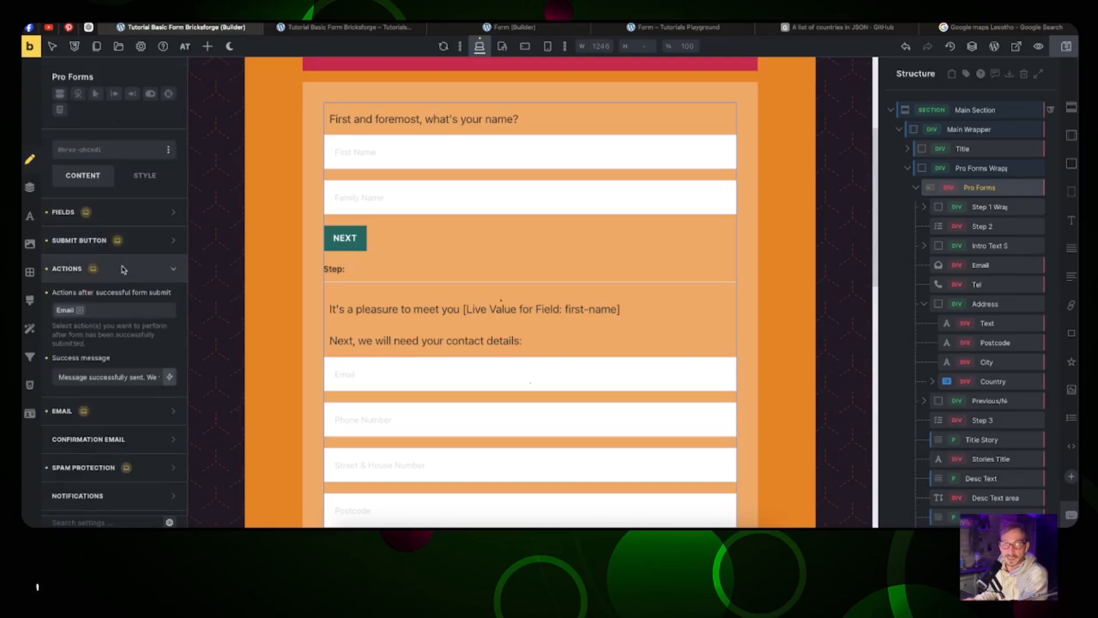
scroll(126, 267, down, 1)
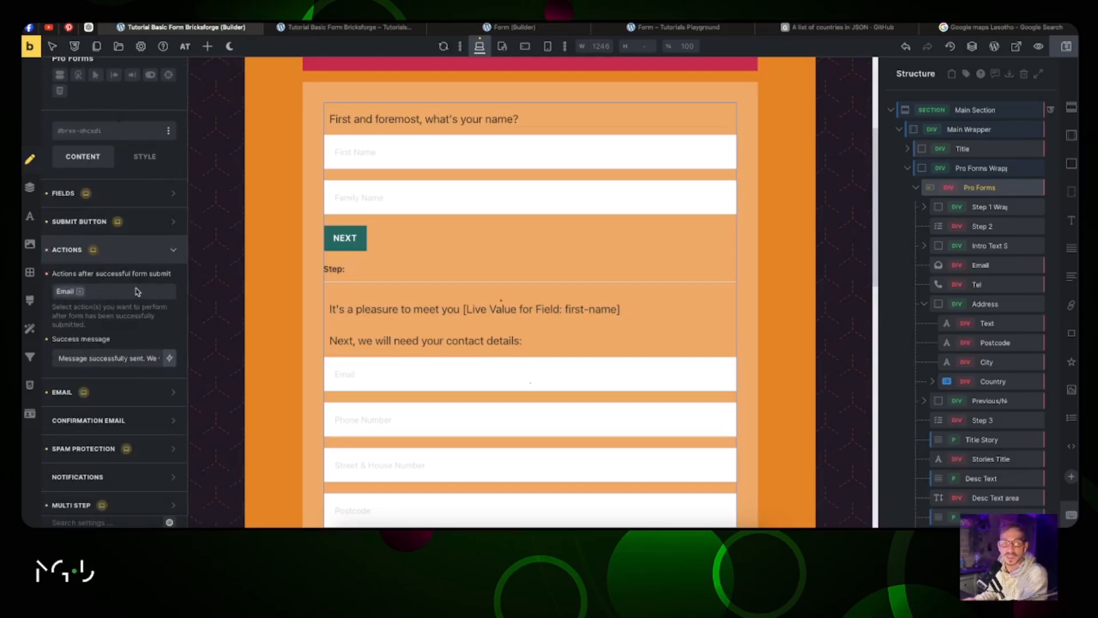
click(93, 294)
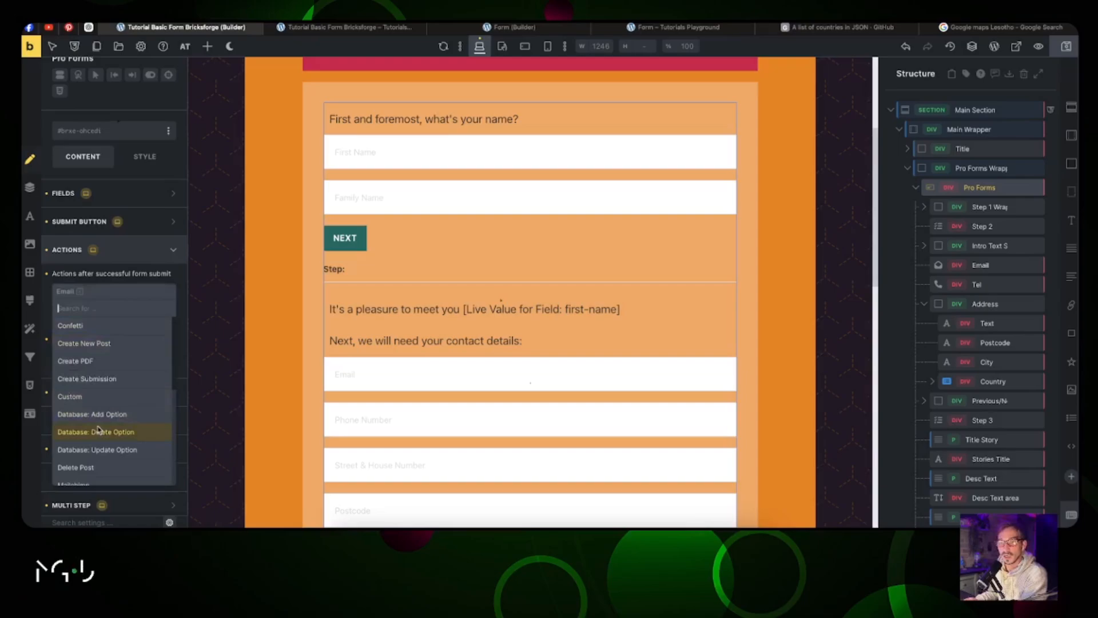
click(105, 296)
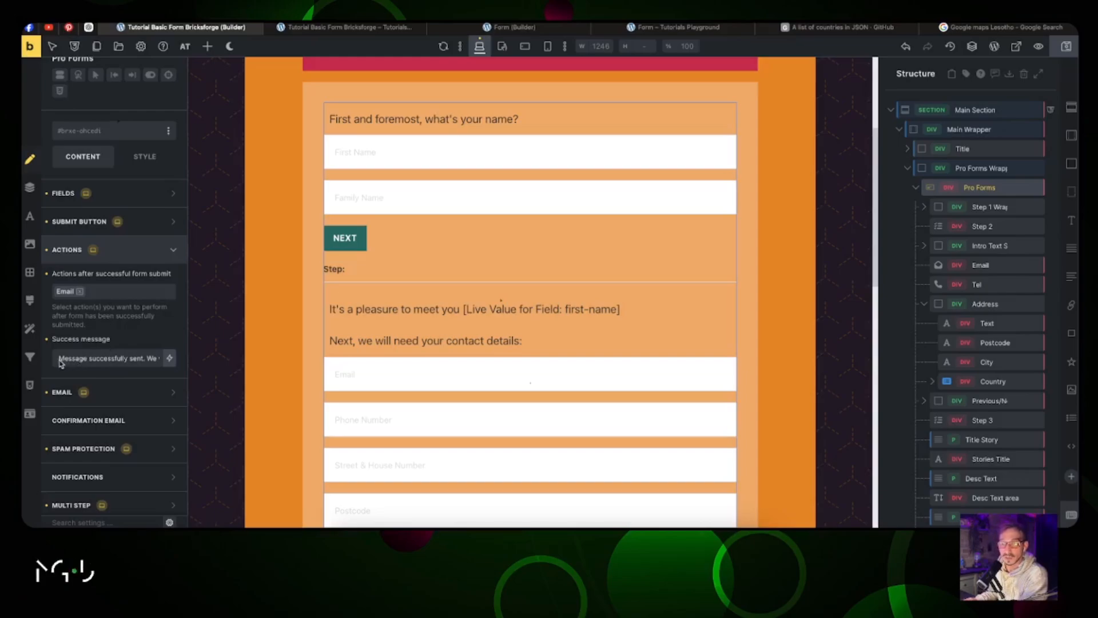
drag(61, 360, 113, 359)
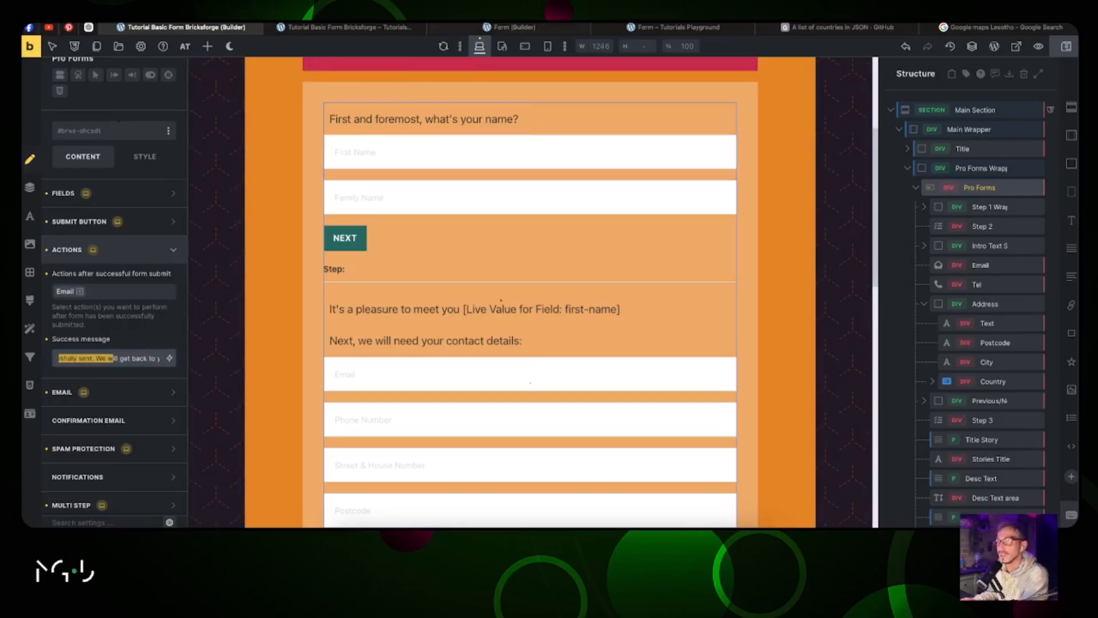
click(509, 26)
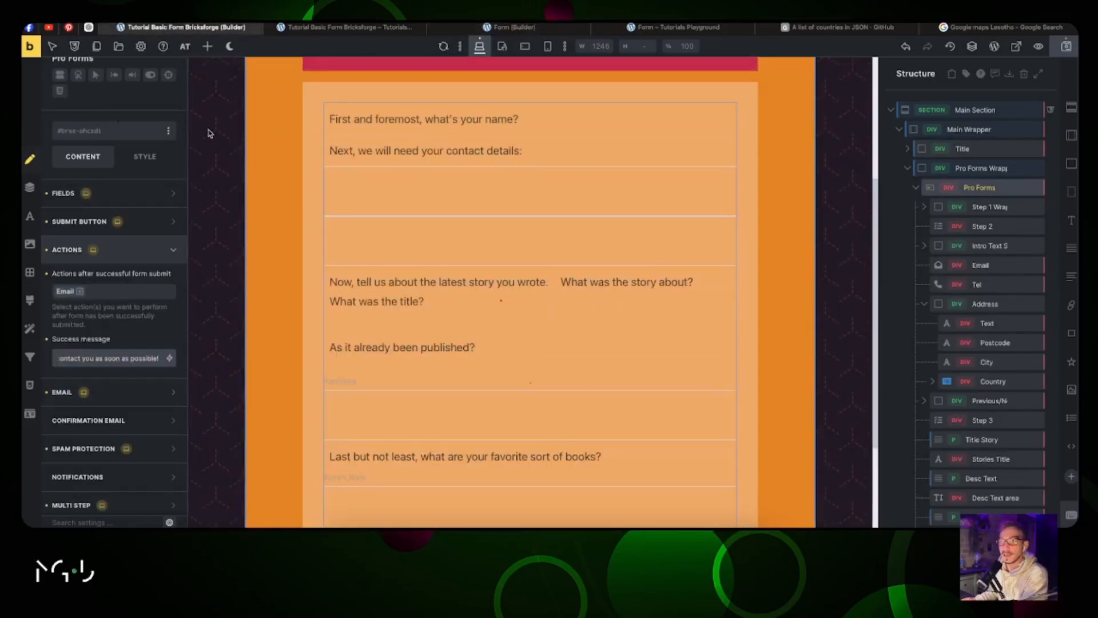
click(112, 396)
Step: Replace the email subject with 'New Application received' copied from the other form
scroll(129, 318, down, 3)
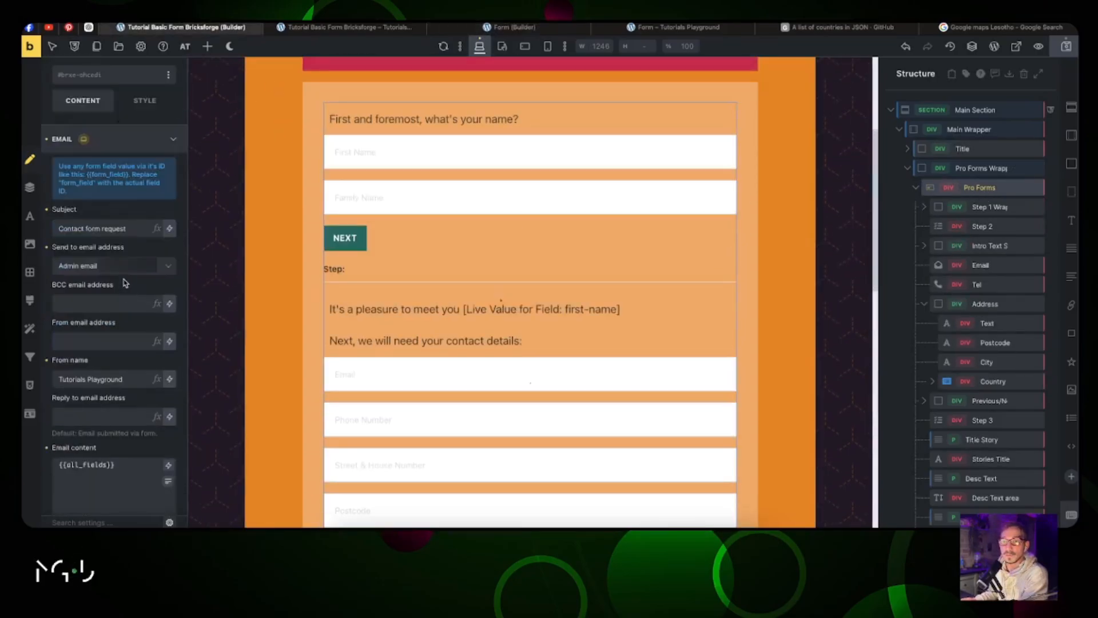
triple_click(90, 229)
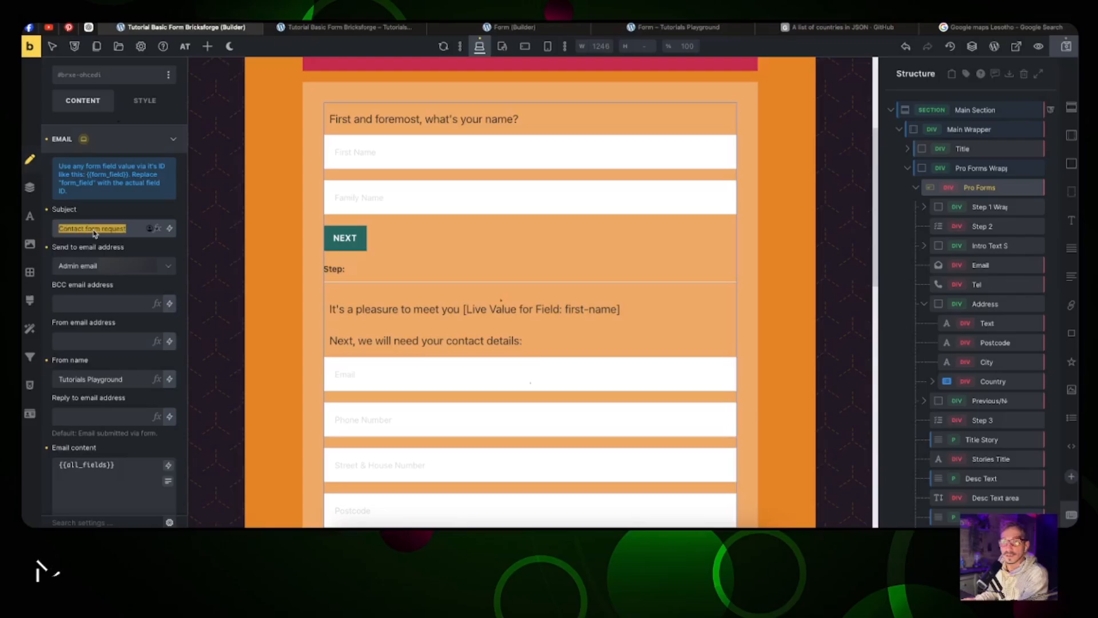
click(521, 28)
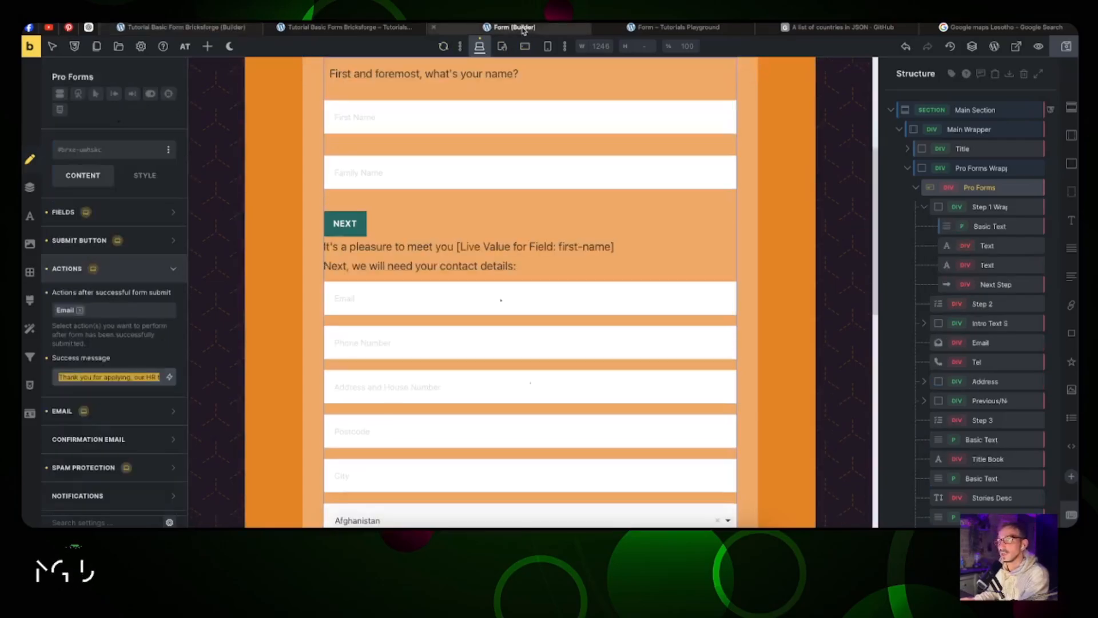
click(109, 410)
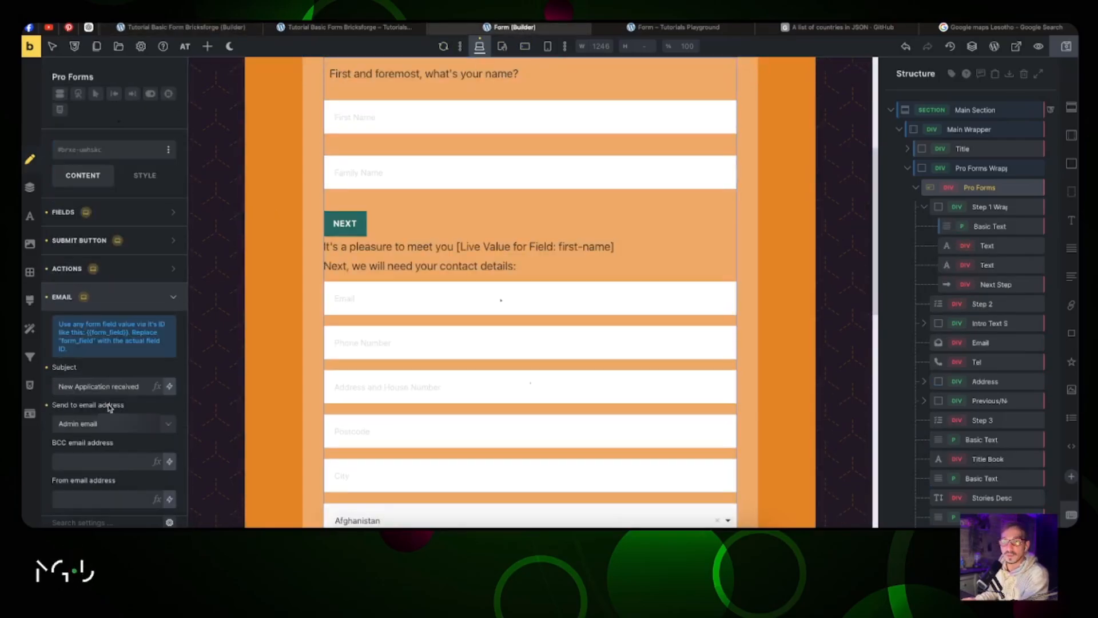
triple_click(117, 388)
key(ctrl+c)
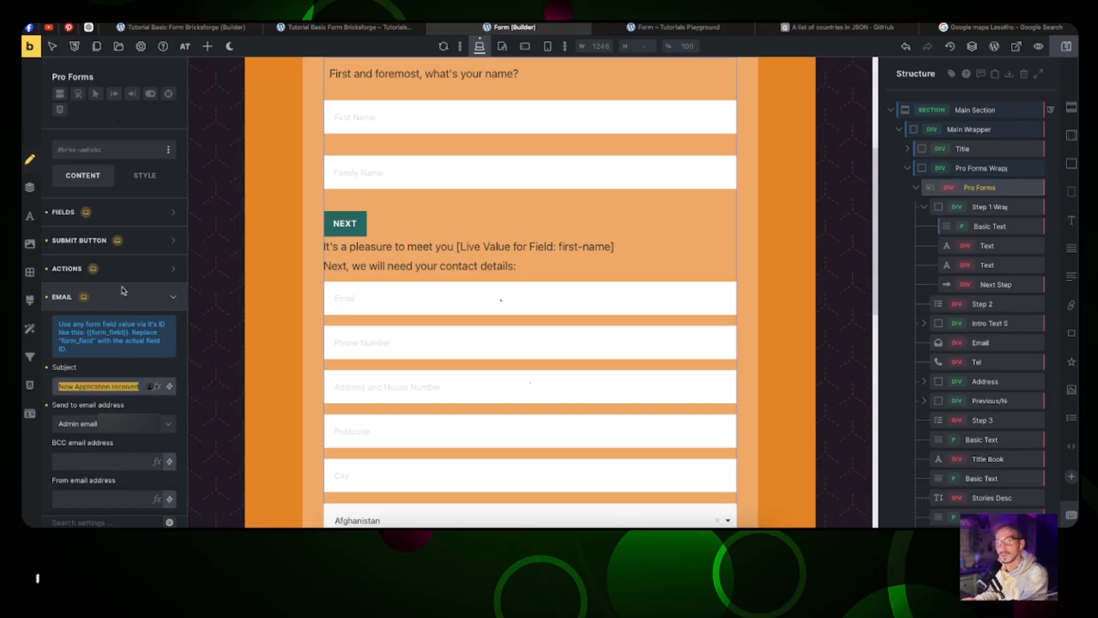
click(205, 29)
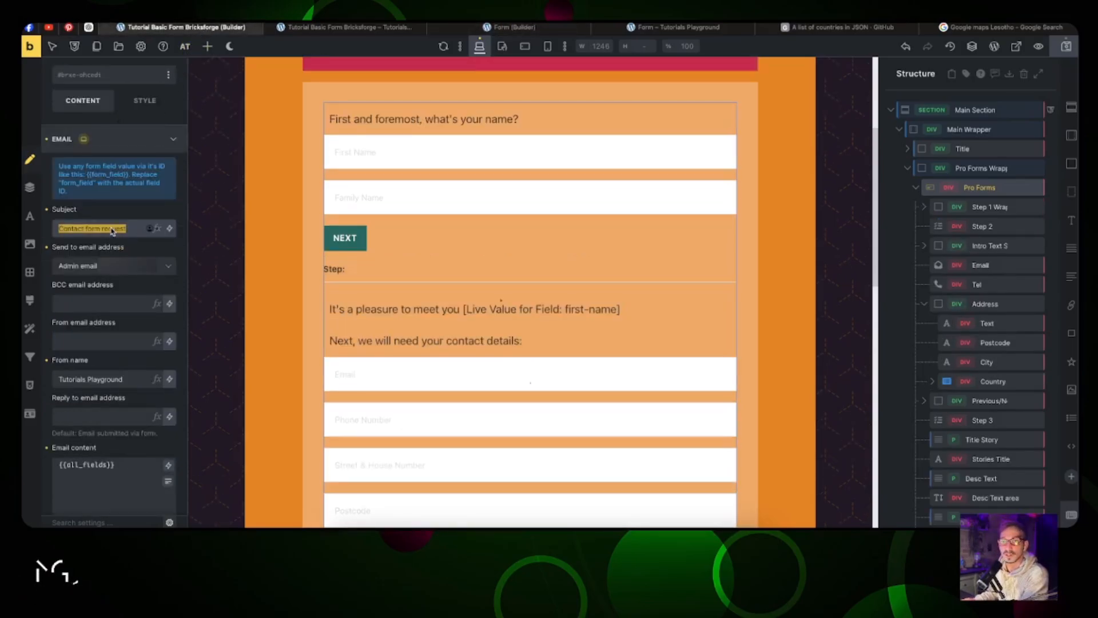
key(ctrl+v)
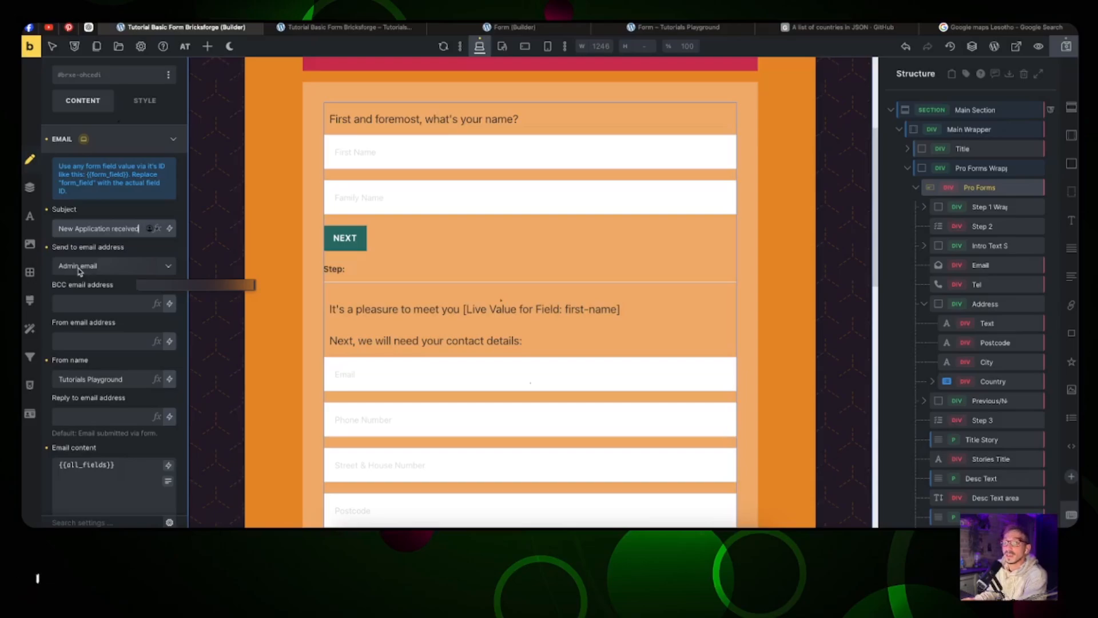
Step: Send the email to a custom email address, entering two recipient addresses
click(130, 273)
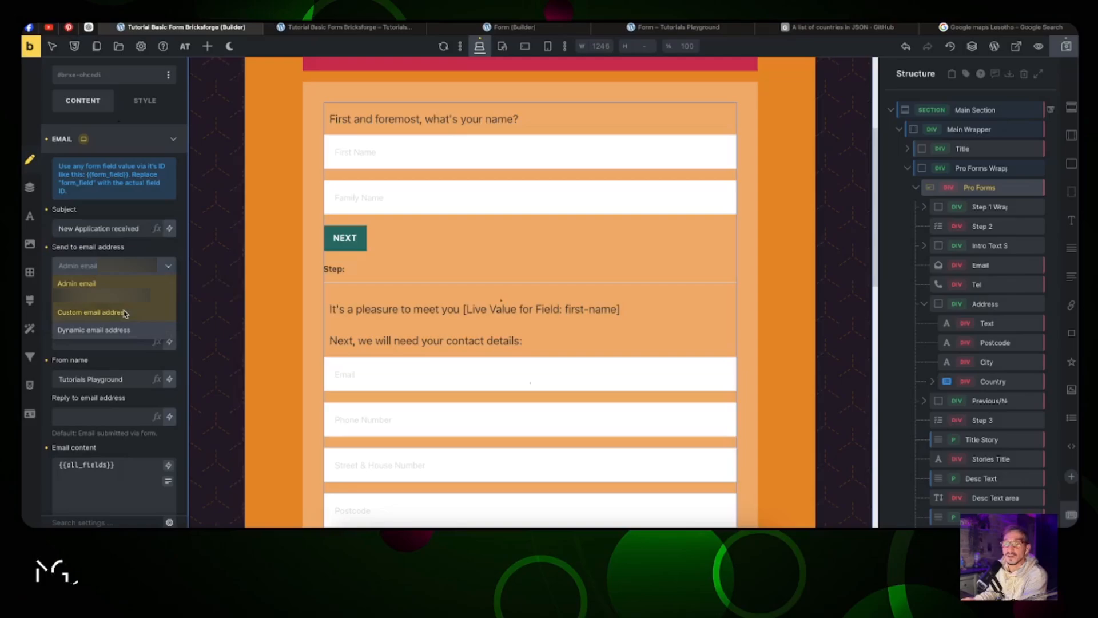
click(125, 313)
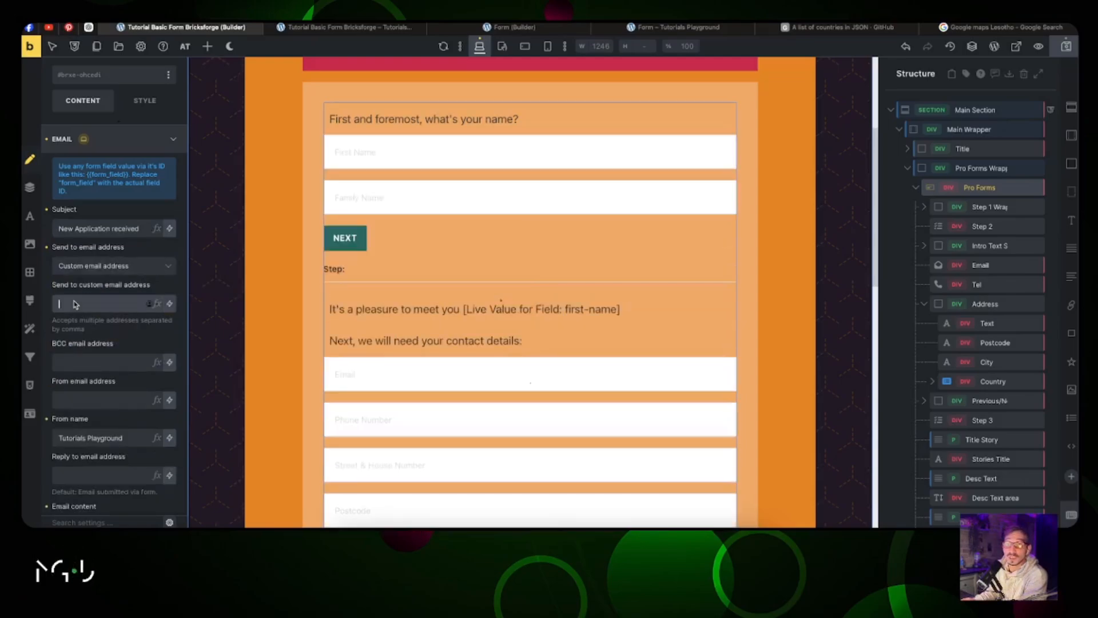
click(74, 305)
text(a@a.com,)
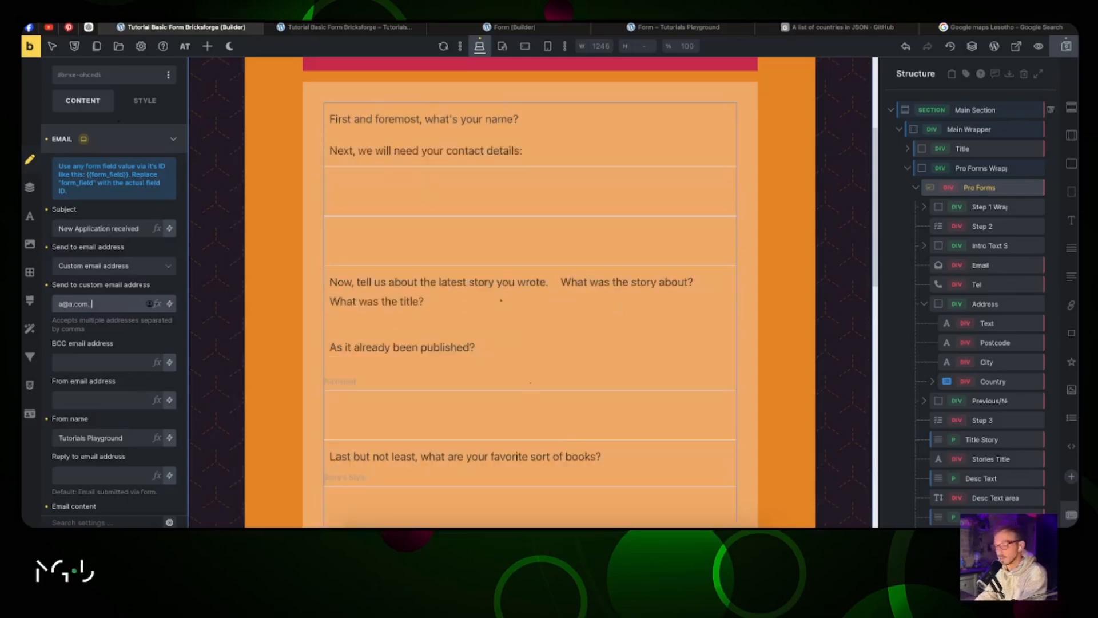
text( b@b)
text(.com)
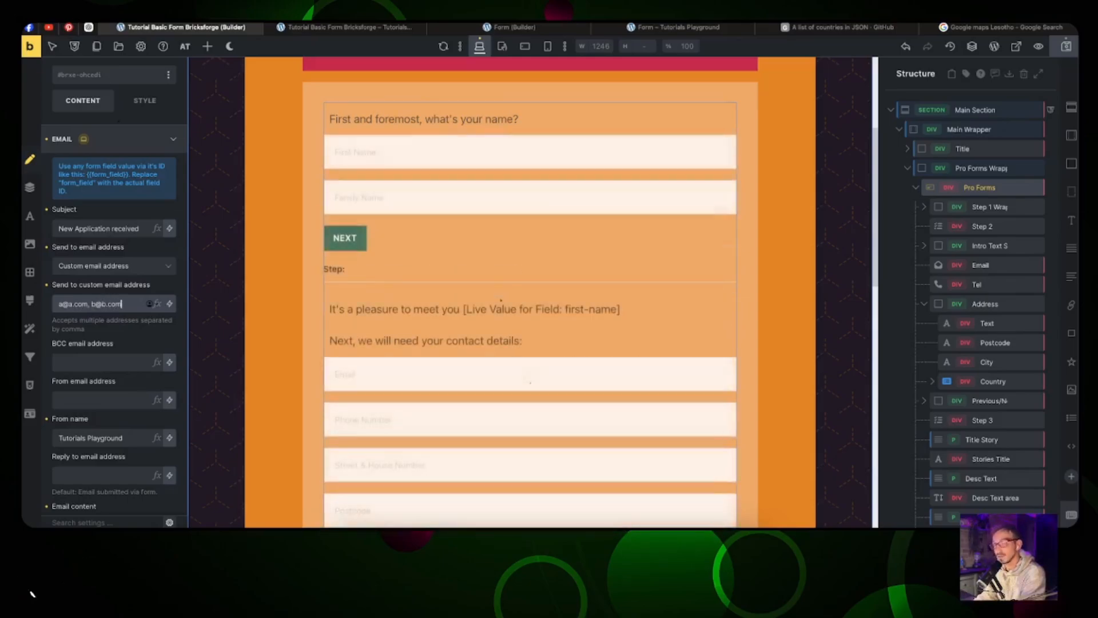
Step: Adjust the Tutorials Playground sender and reply-to fields, then save the form
scroll(103, 366, down, 1)
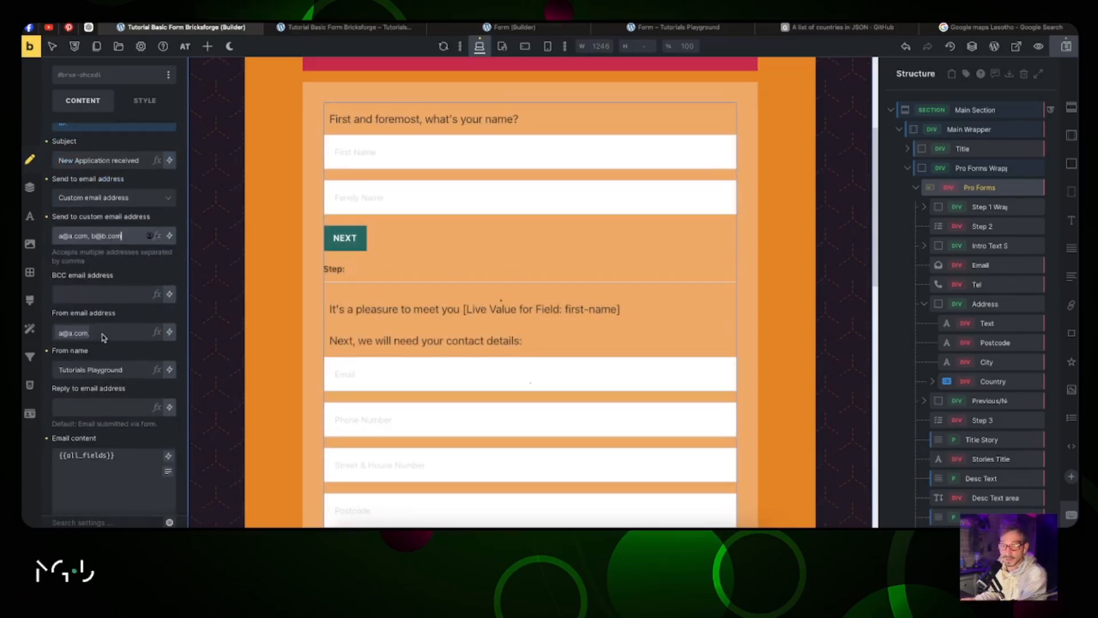
double_click(105, 370)
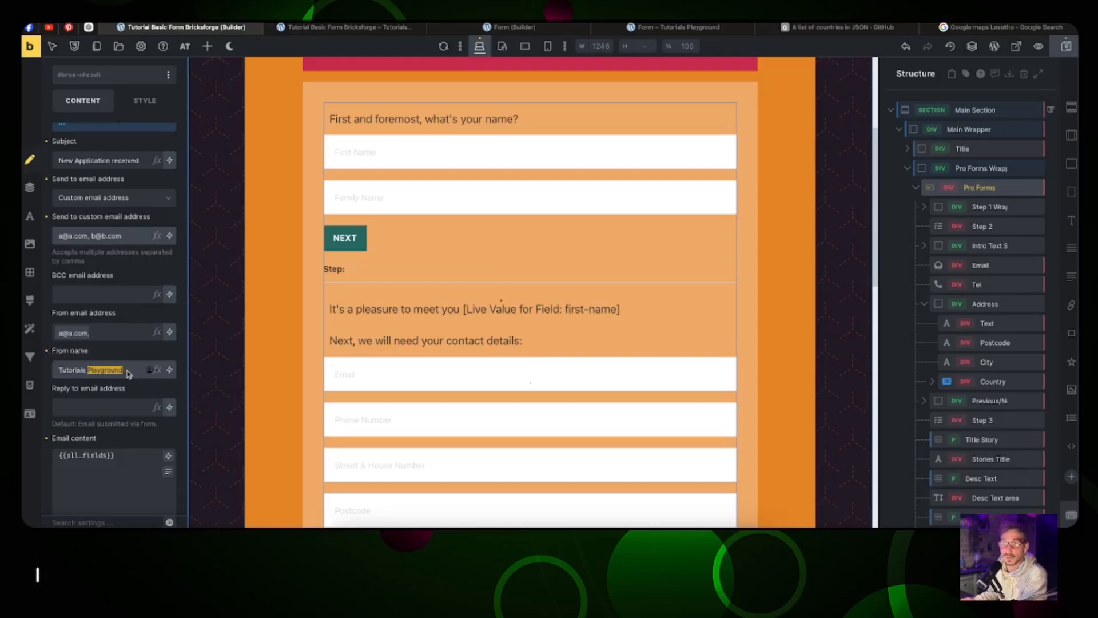
drag(82, 425, 156, 430)
scroll(511, 368, down, 1)
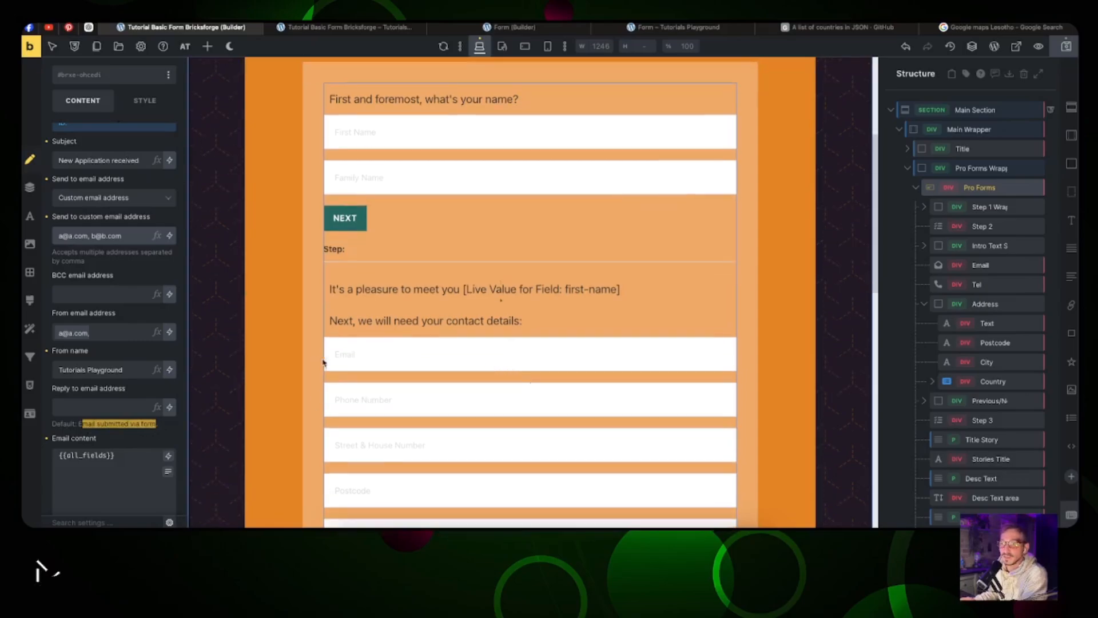
click(118, 405)
scroll(124, 262, down, 5)
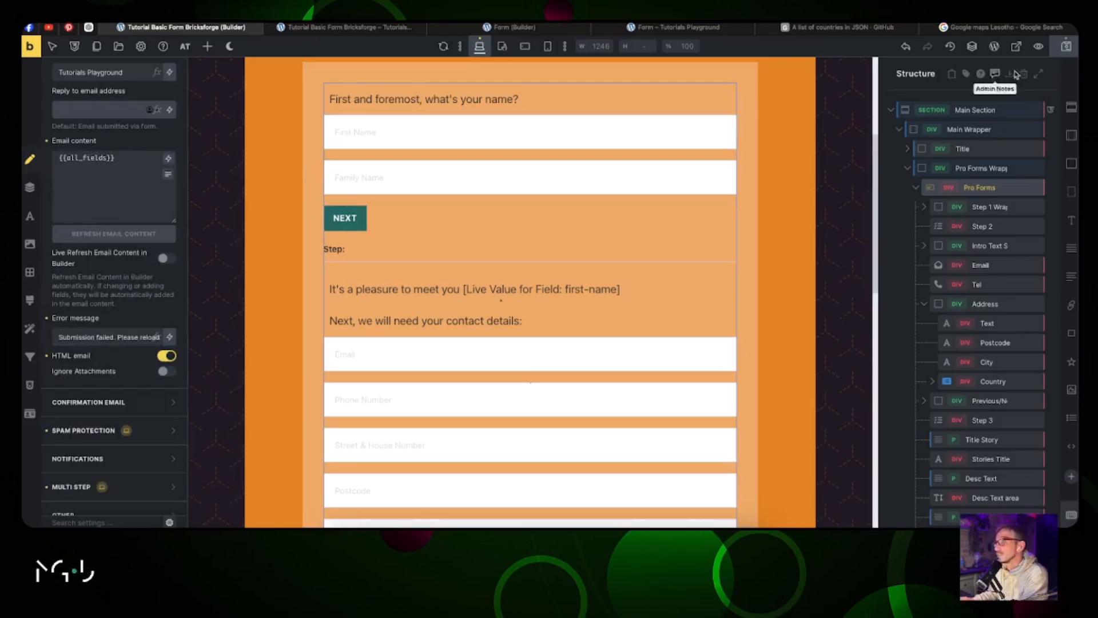
click(1067, 52)
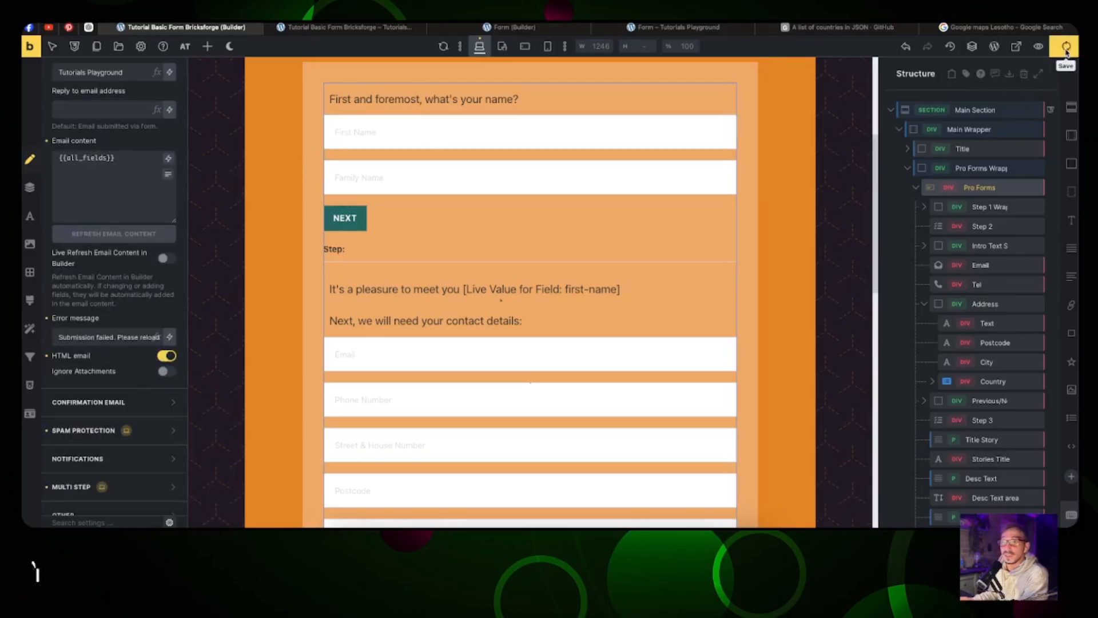
click(337, 30)
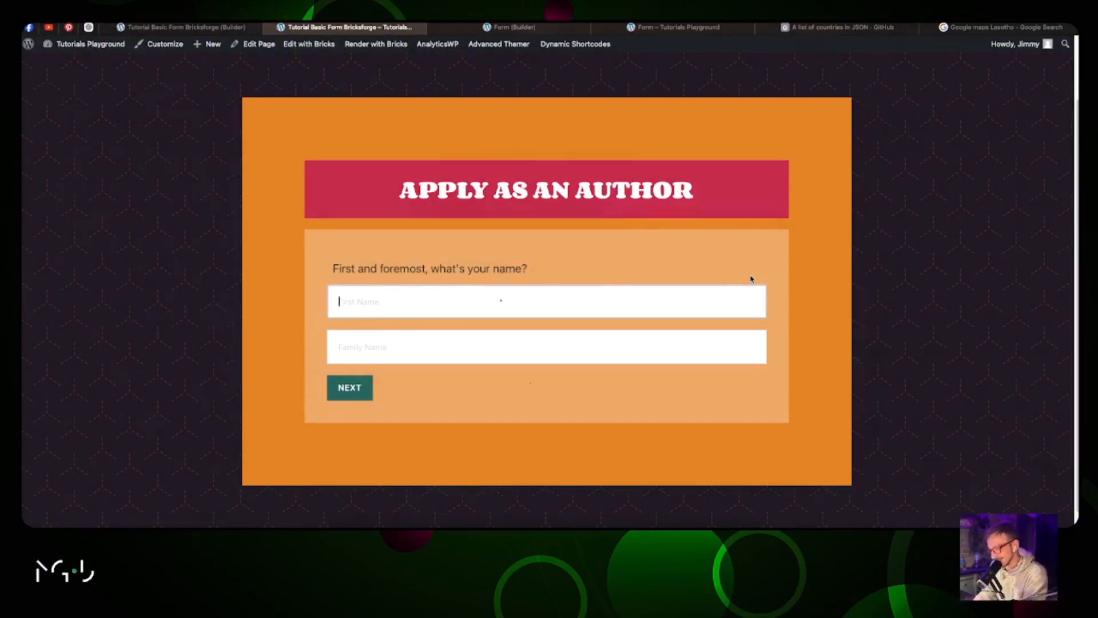
Step: Enter the applicant's first name and family name, then advance to the contact details step
text(Jimmy)
key(Tab)
text(R)
key(Return)
Step: Fill in a test e-mail, phone number, street address, postal code and city
text(a@a.com)
key(Tab)
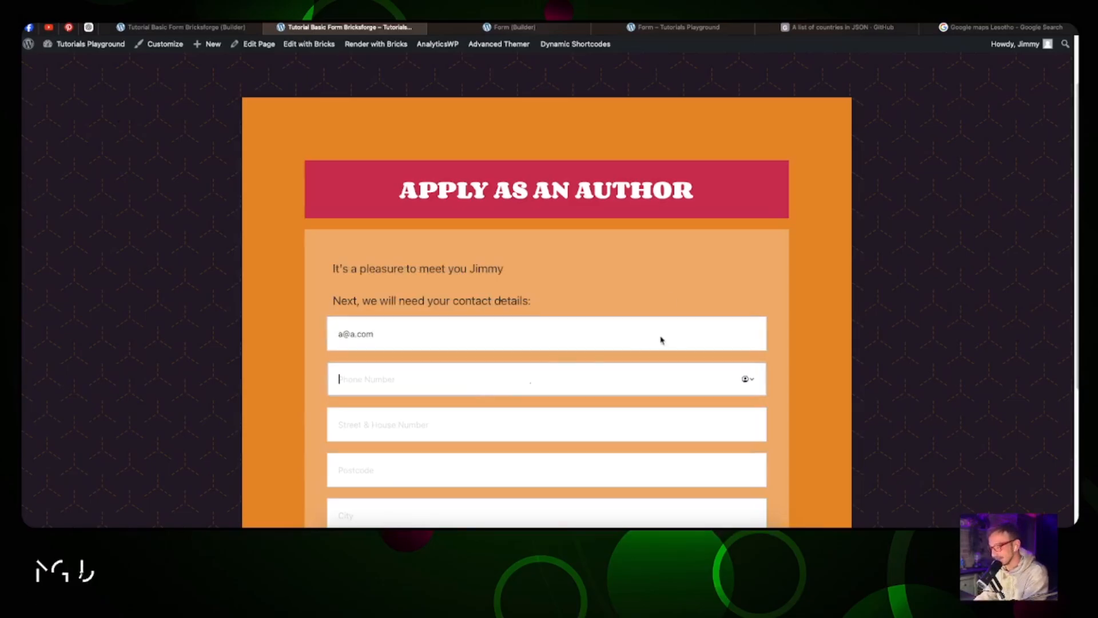
text(+4352345)
key(Tab)
text(Paradise 77)
key(Tab)
text(1234)
key(Tab)
text(Skyland)
Step: Choose Iceland as the country and continue to the story step
scroll(580, 304, down, 4)
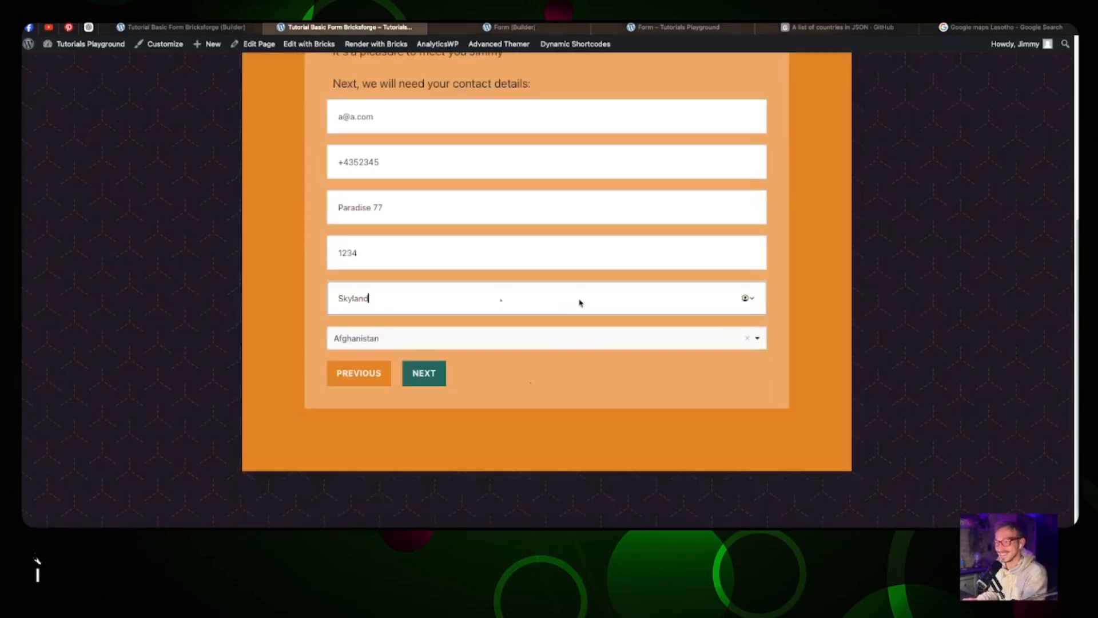
click(572, 334)
text(ice)
click(555, 368)
click(429, 369)
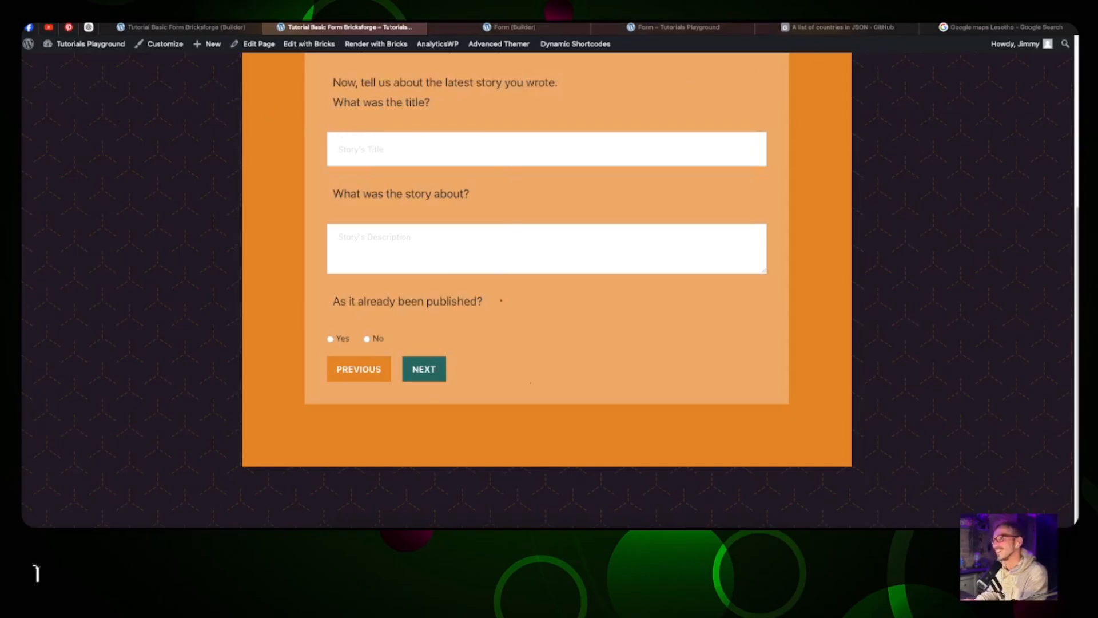
Step: Paste the story title and story description from the clipboard history
click(893, 24)
click(916, 30)
click(392, 151)
text(Emile and Jasmine's Great Adventure)
click(893, 24)
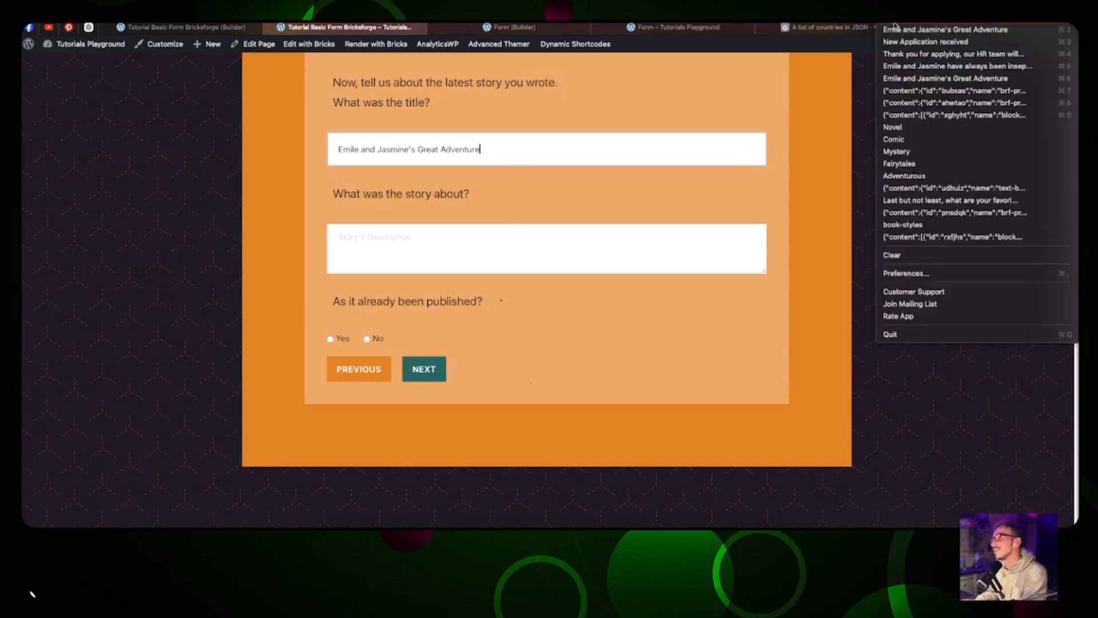
click(957, 66)
click(401, 246)
text(Emile and Jasmine have always been inseparable—two best friends with a boundless imagination and a shared love for adventure. One summer afternoon, while exploring Emile's old attic, they stumble upon a dusty, ancient map hidden in an old chest. The map seems to point to a forgotten, magical forest said to be filled with mystical creatures, hidden treasures, and untold wonders.)
Step: Answer No to already published, continue to favorite books, and submit the application
click(367, 341)
click(422, 375)
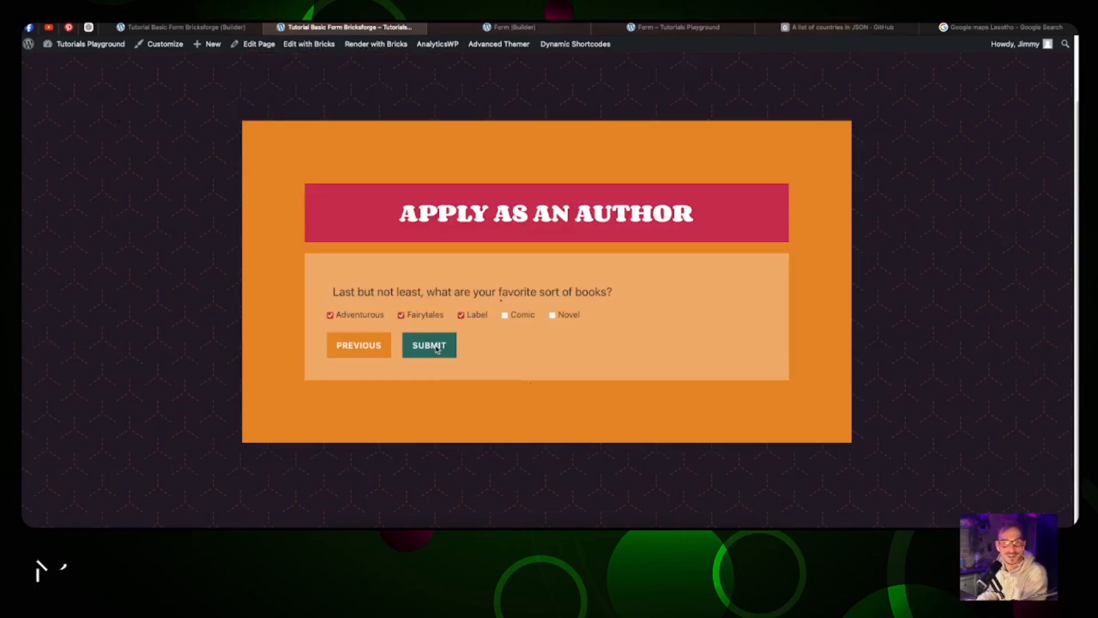
click(437, 347)
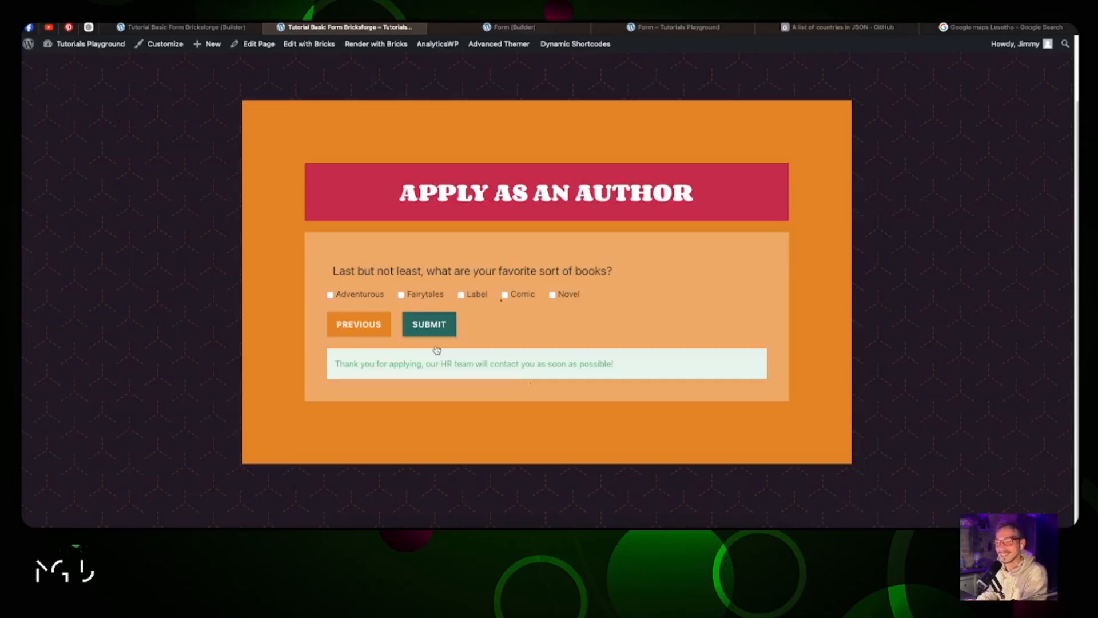